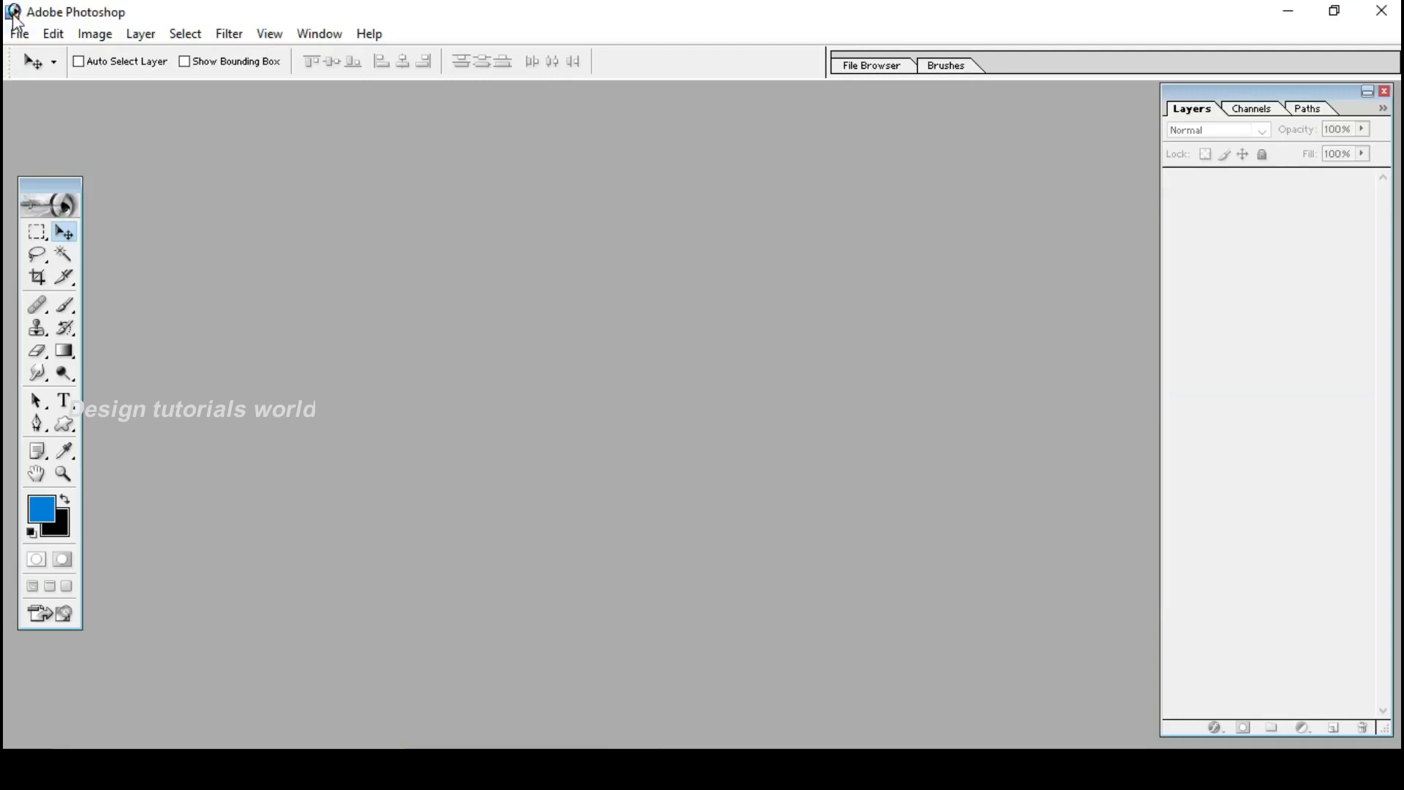
# Create a new white 7.7 × 5.5 inch document at 300 pixels/inch and maximize its window
pyautogui.click(19, 36)
pyautogui.click(29, 61)
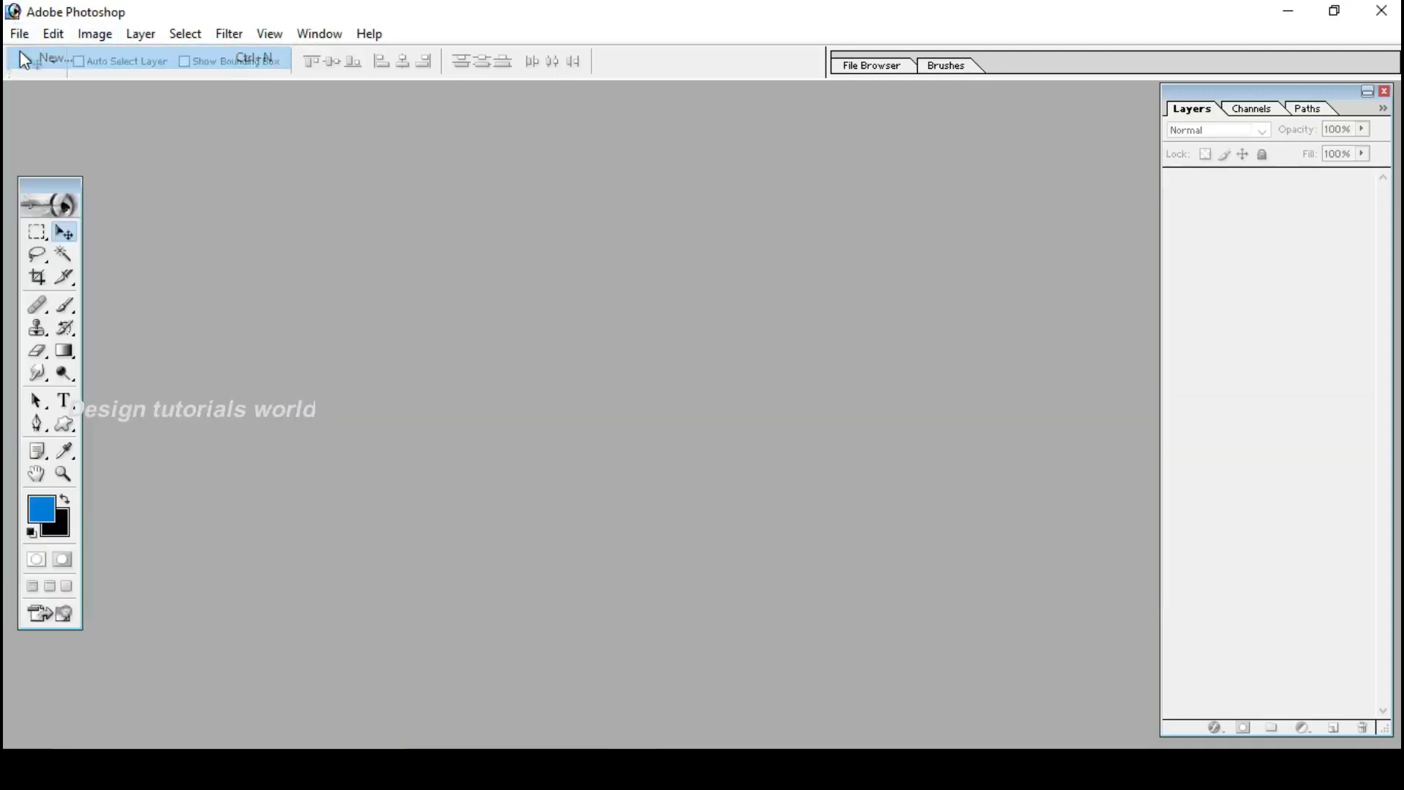
pyautogui.doubleClick(681, 338)
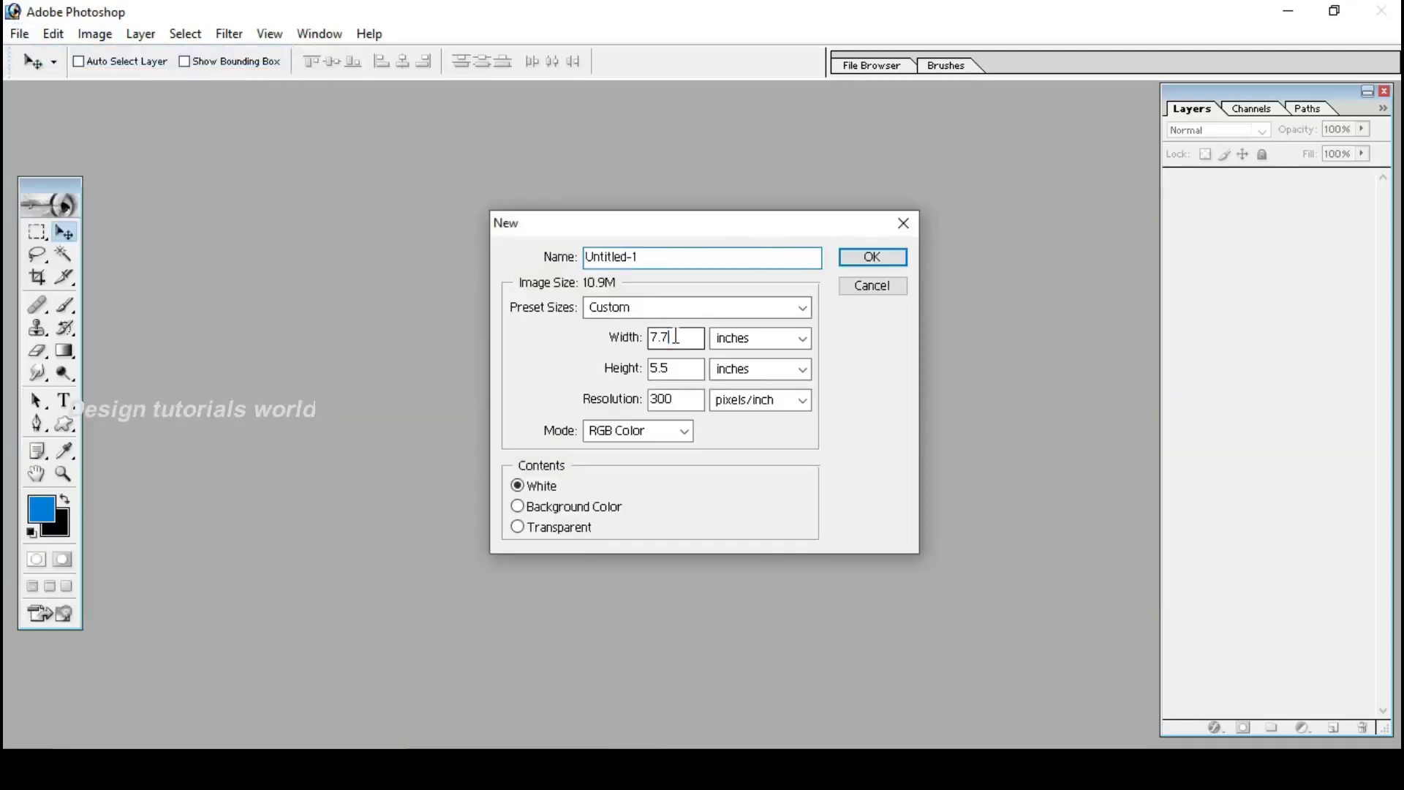
pyautogui.doubleClick(685, 367)
pyautogui.press('Tab')
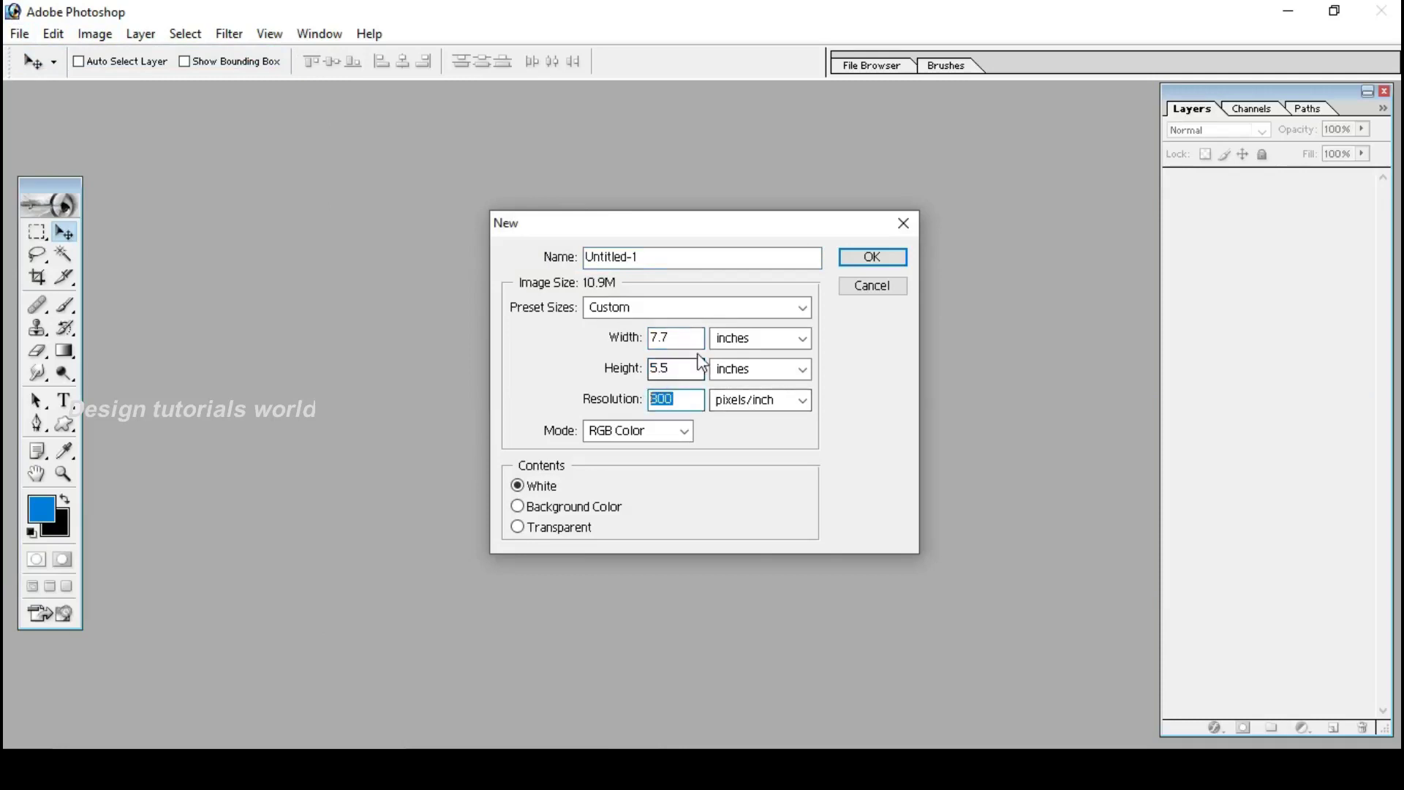
pyautogui.click(760, 337)
pyautogui.click(763, 382)
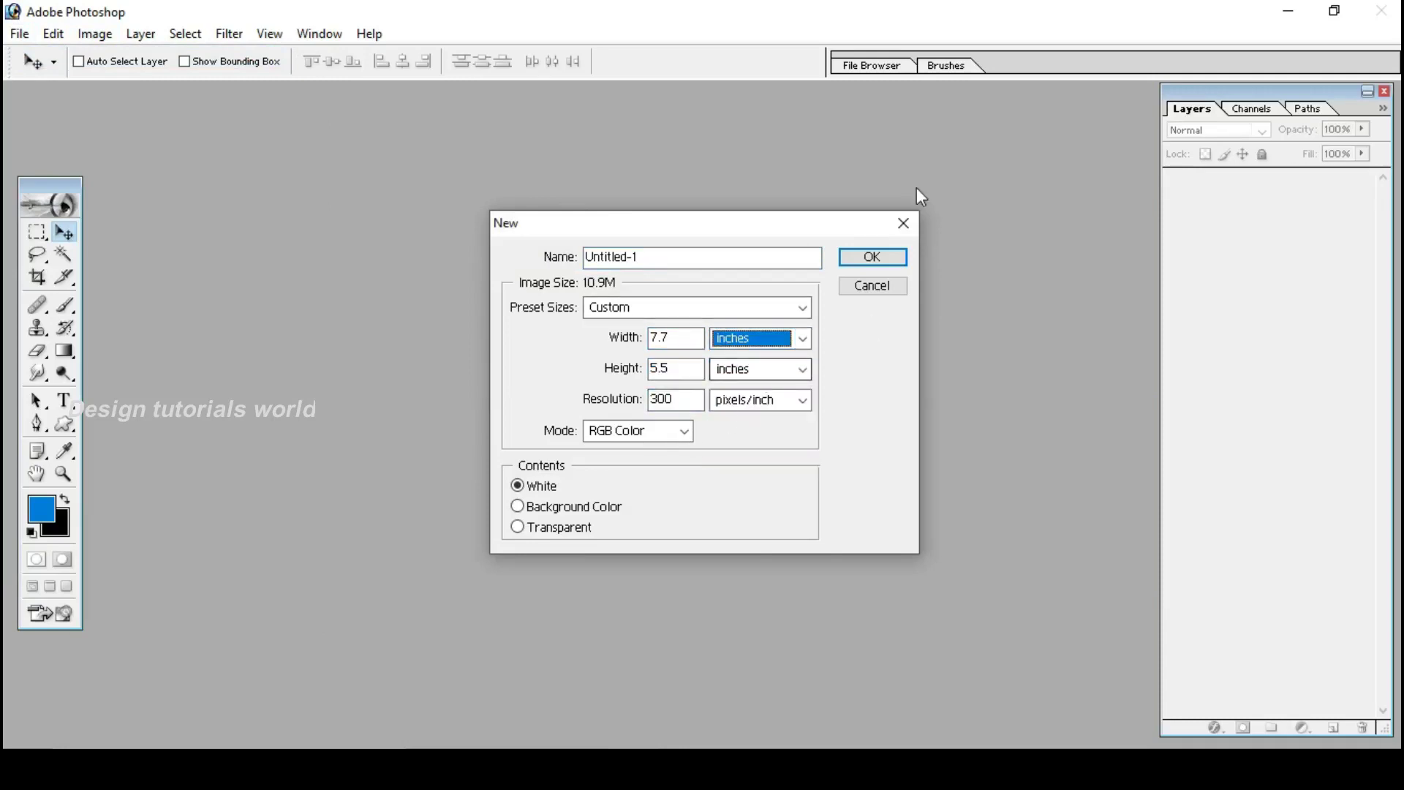
pyautogui.click(872, 257)
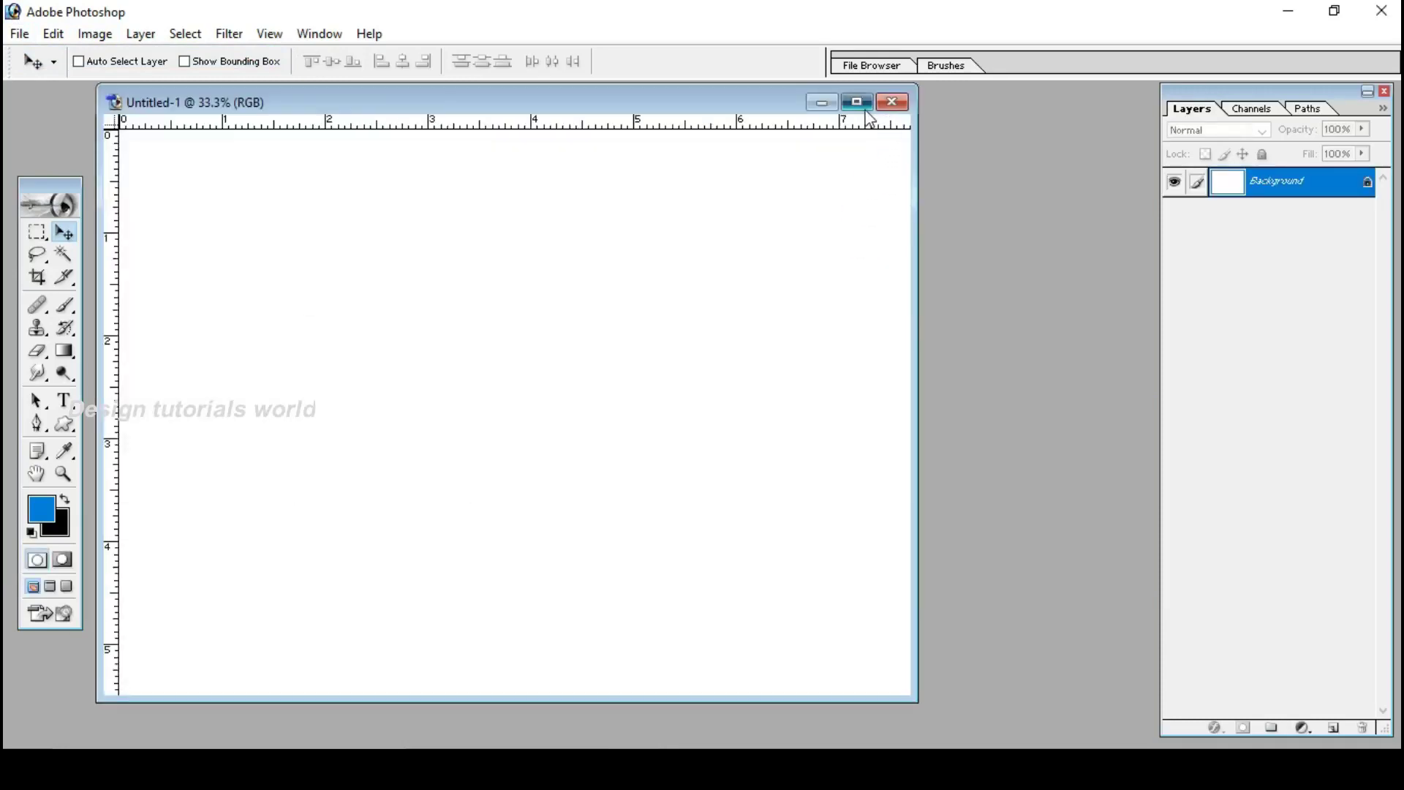
pyautogui.click(863, 103)
# Fill a large elliptical selection across the upper page with blue on a new Layer 1
pyautogui.moveTo(37, 232); pyautogui.dragTo(75, 255)
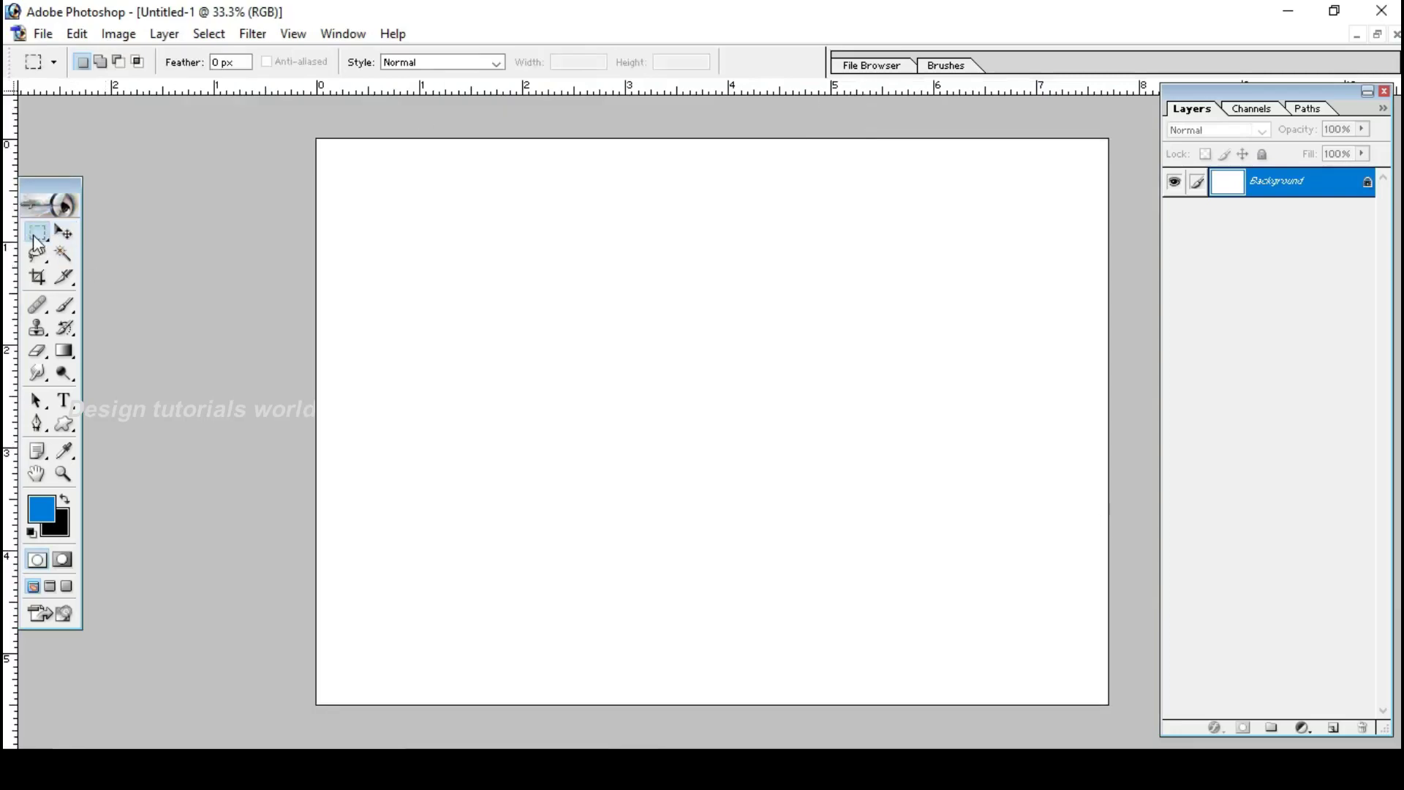
pyautogui.click(75, 255)
pyautogui.moveTo(770, 227); pyautogui.dragTo(1190, 518)
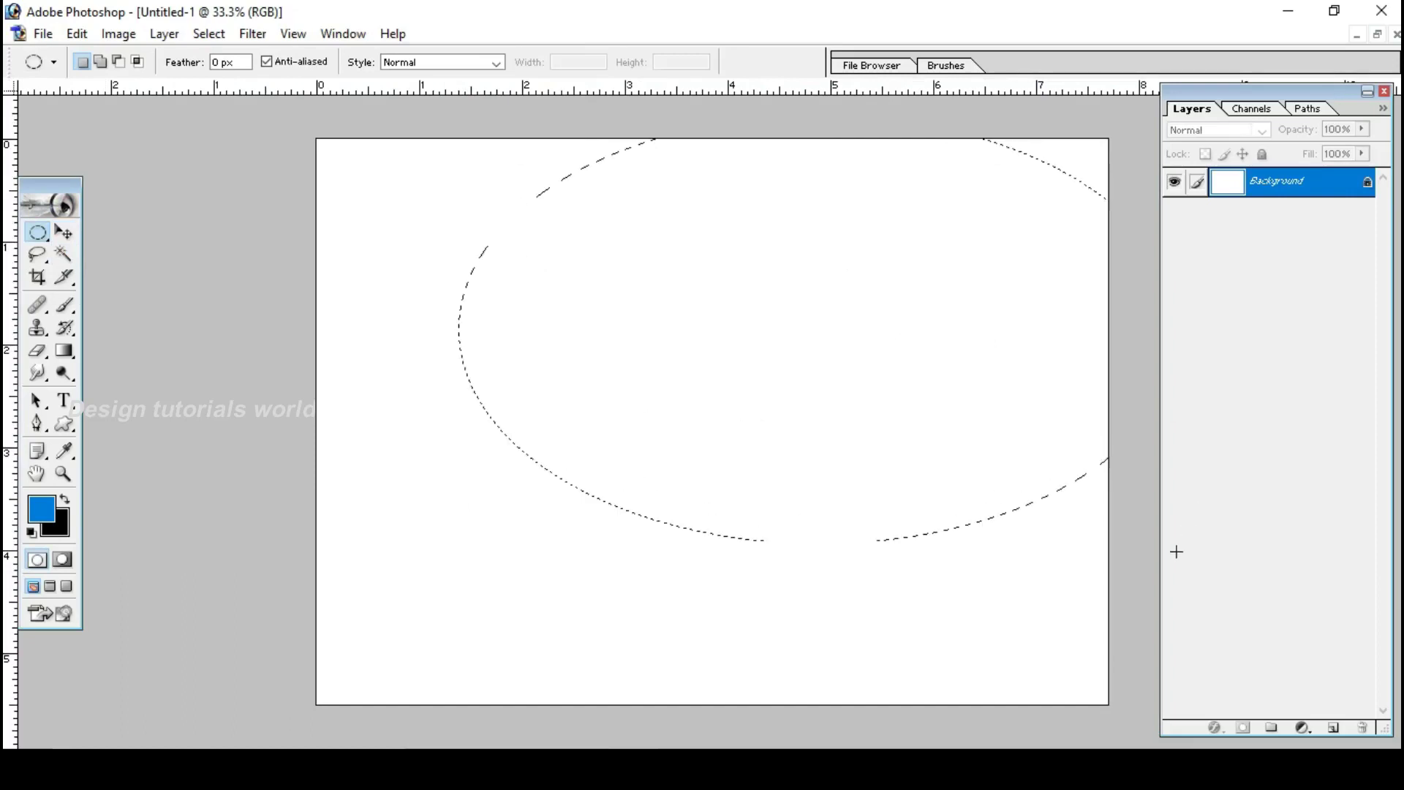
pyautogui.moveTo(1189, 518)
pyautogui.mouseDown()
pyautogui.moveTo(1169, 568)
pyautogui.moveTo(1337, 545)
pyautogui.moveTo(846, 555)
pyautogui.moveTo(1128, 517)
pyautogui.moveTo(1200, 526)
pyautogui.moveTo(1200, 557)
pyautogui.mouseUp()
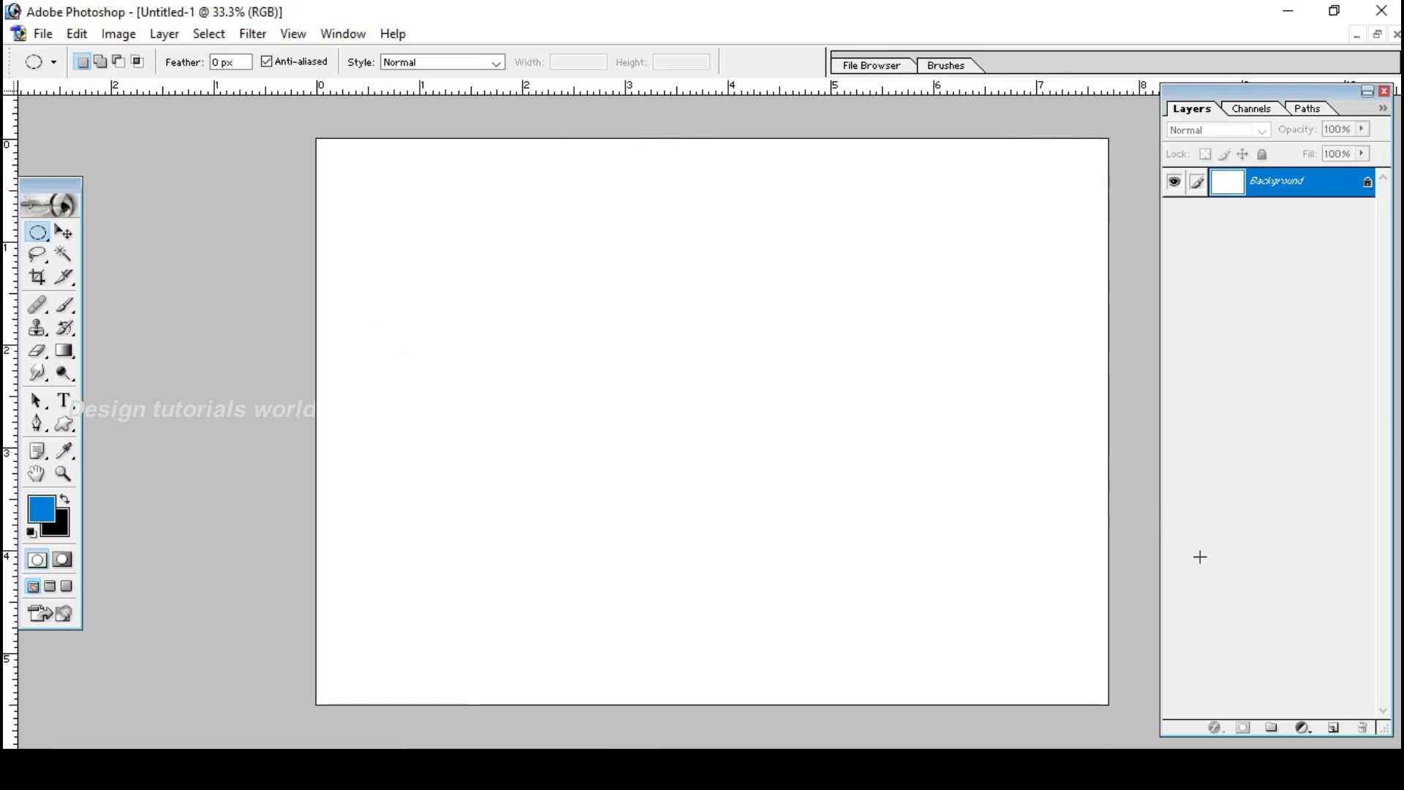
pyautogui.click(1333, 728)
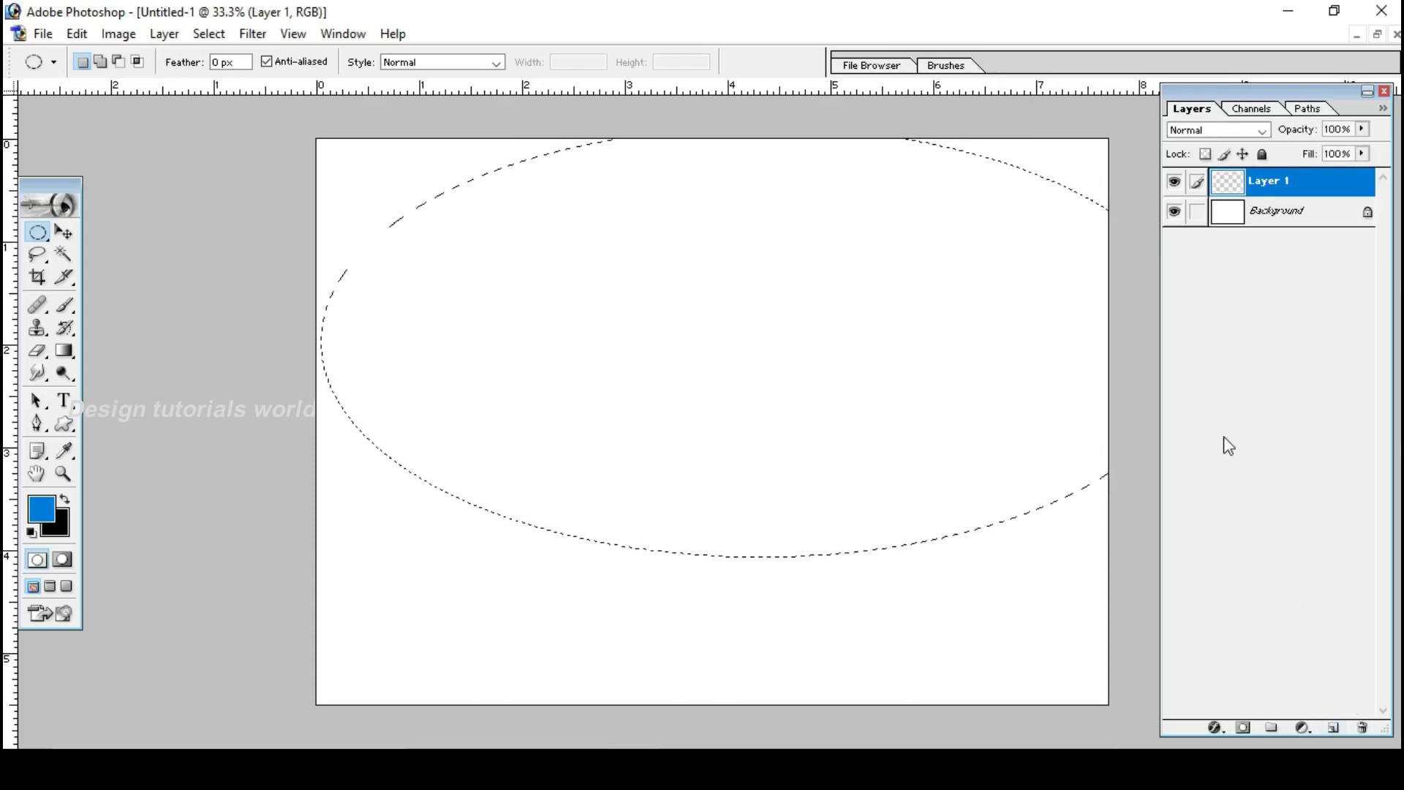
pyautogui.hotkey('alt', 'BackSpace')
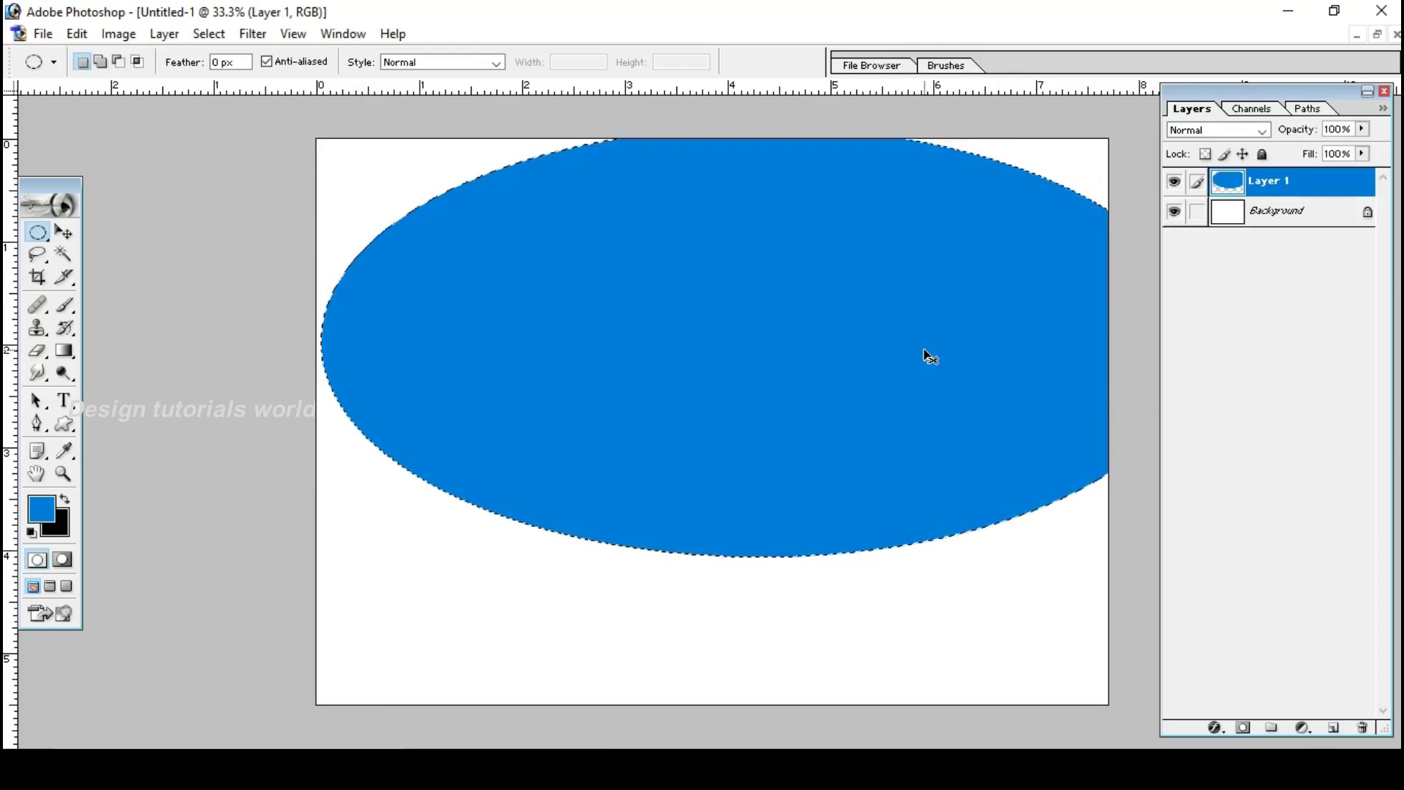
# Rotate the blue ellipse about 15°, move it up-right, stretch it wider, and deselect
pyautogui.hotkey('ctrl', 't')
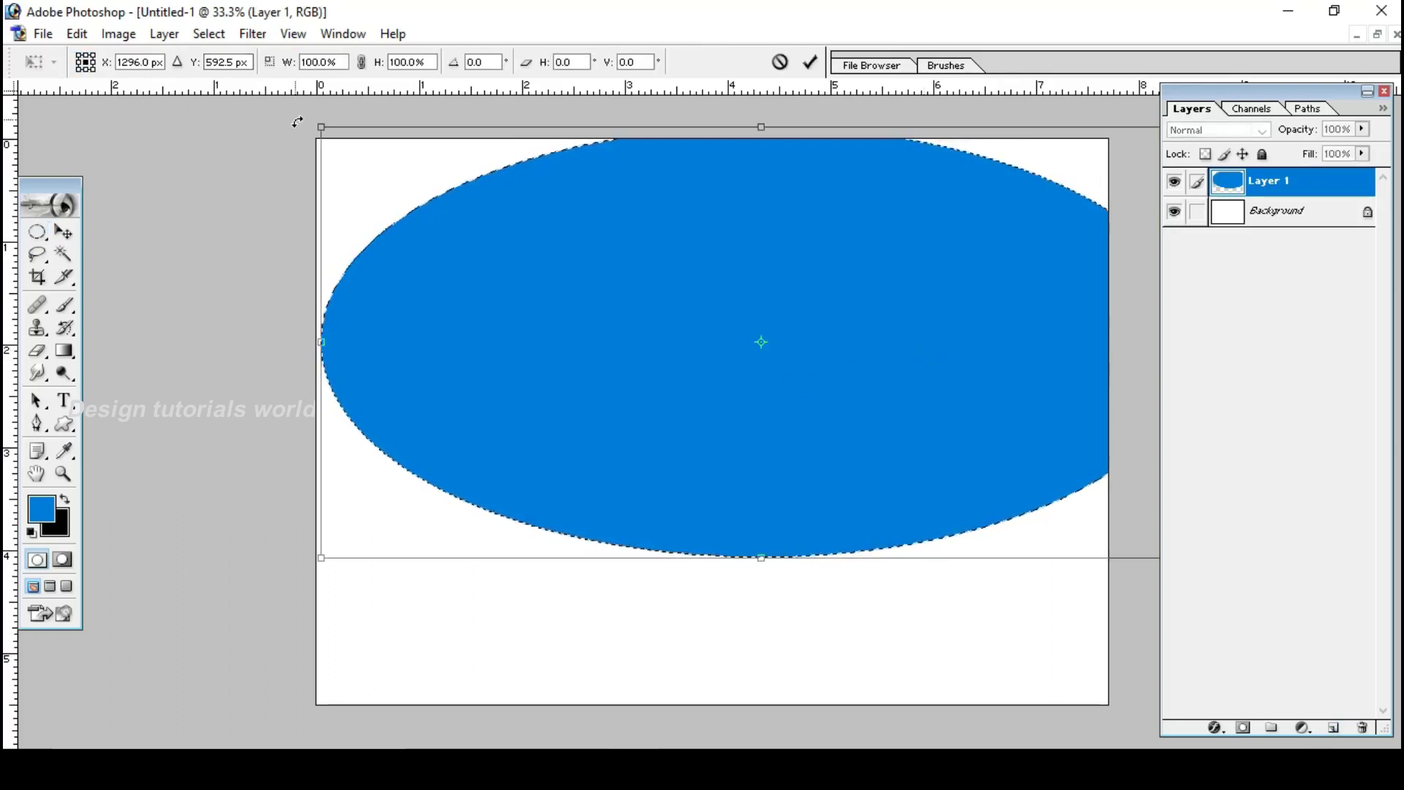
pyautogui.moveTo(296, 121); pyautogui.dragTo(432, 62)
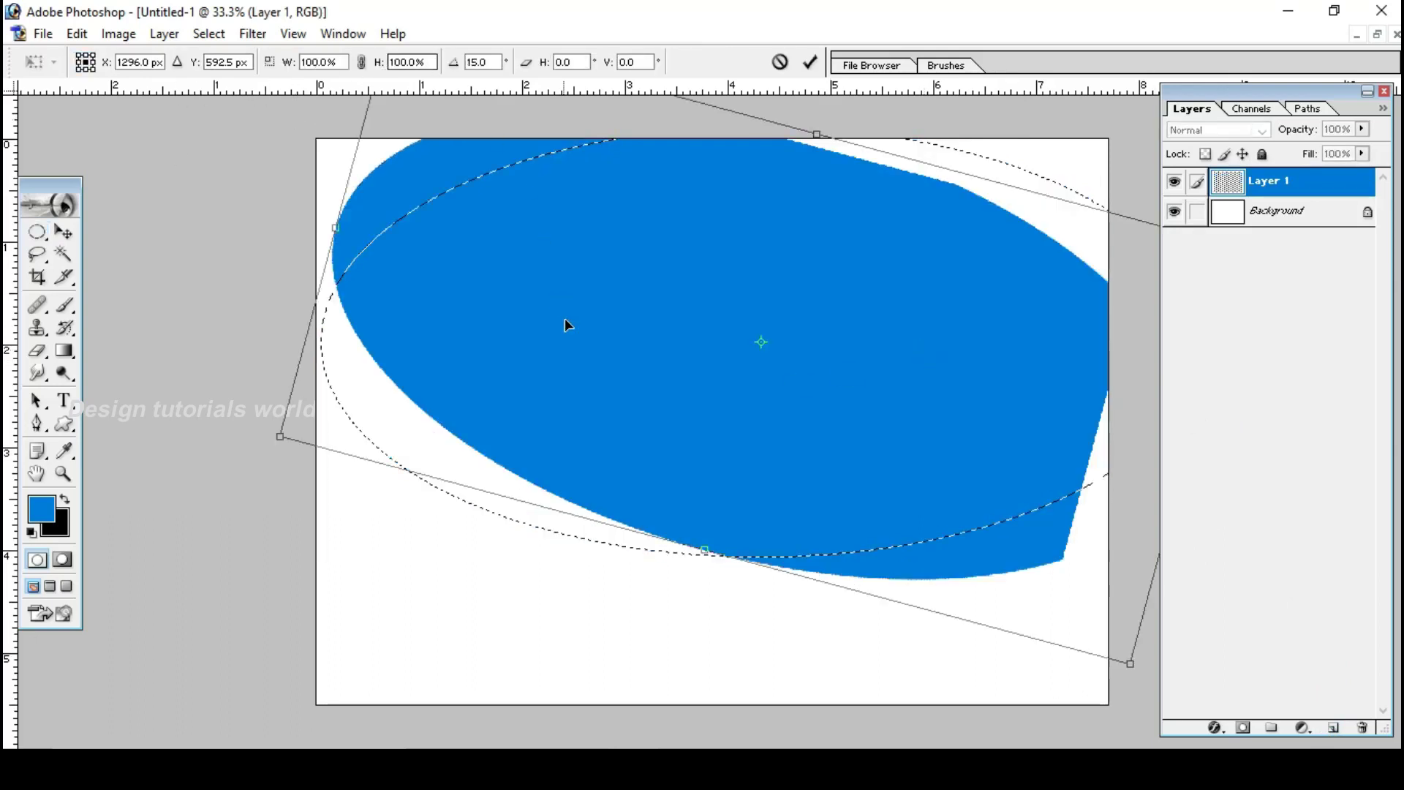
pyautogui.moveTo(564, 318)
pyautogui.mouseDown()
pyautogui.moveTo(747, 300)
pyautogui.moveTo(713, 247)
pyautogui.mouseUp()
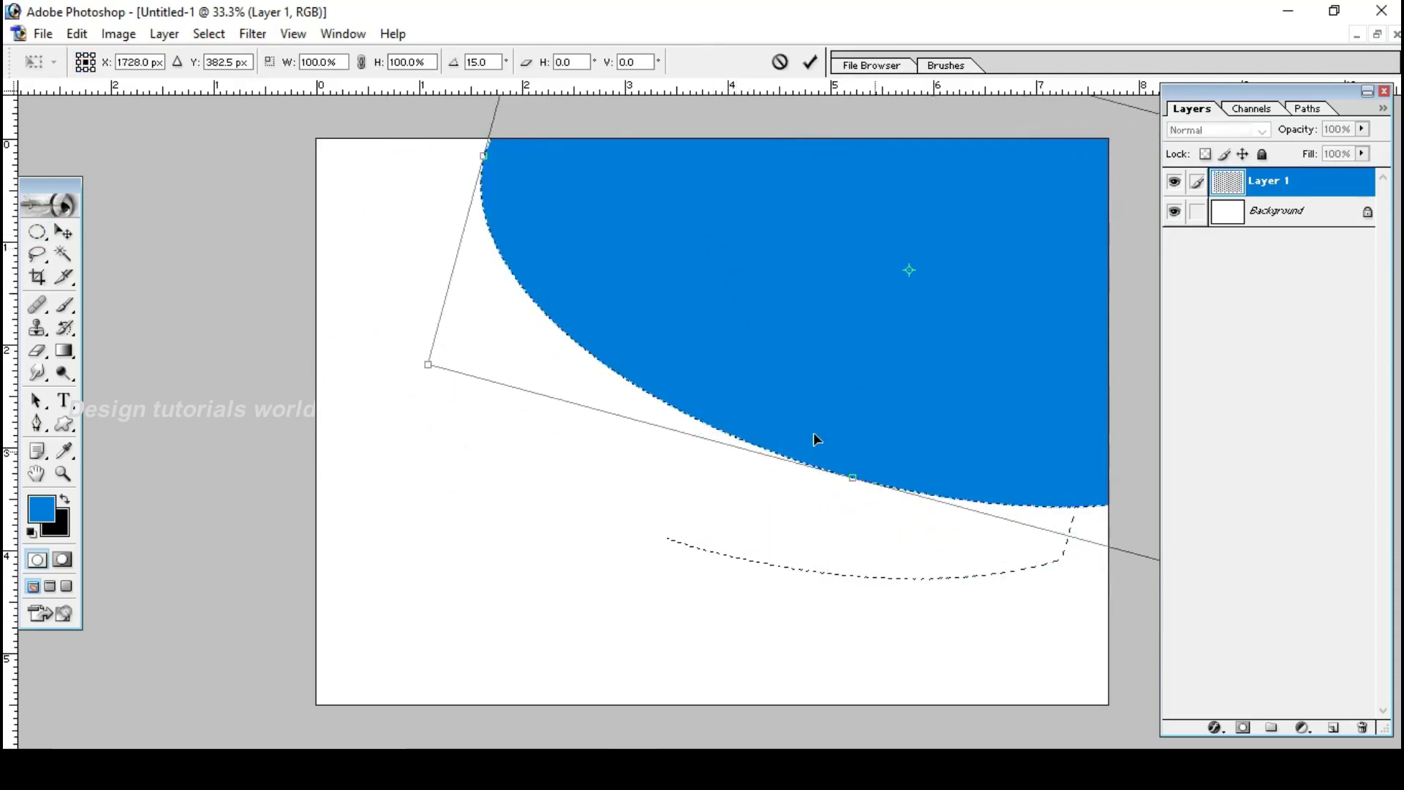
pyautogui.moveTo(853, 478)
pyautogui.mouseDown()
pyautogui.moveTo(841, 477)
pyautogui.moveTo(853, 480)
pyautogui.mouseUp()
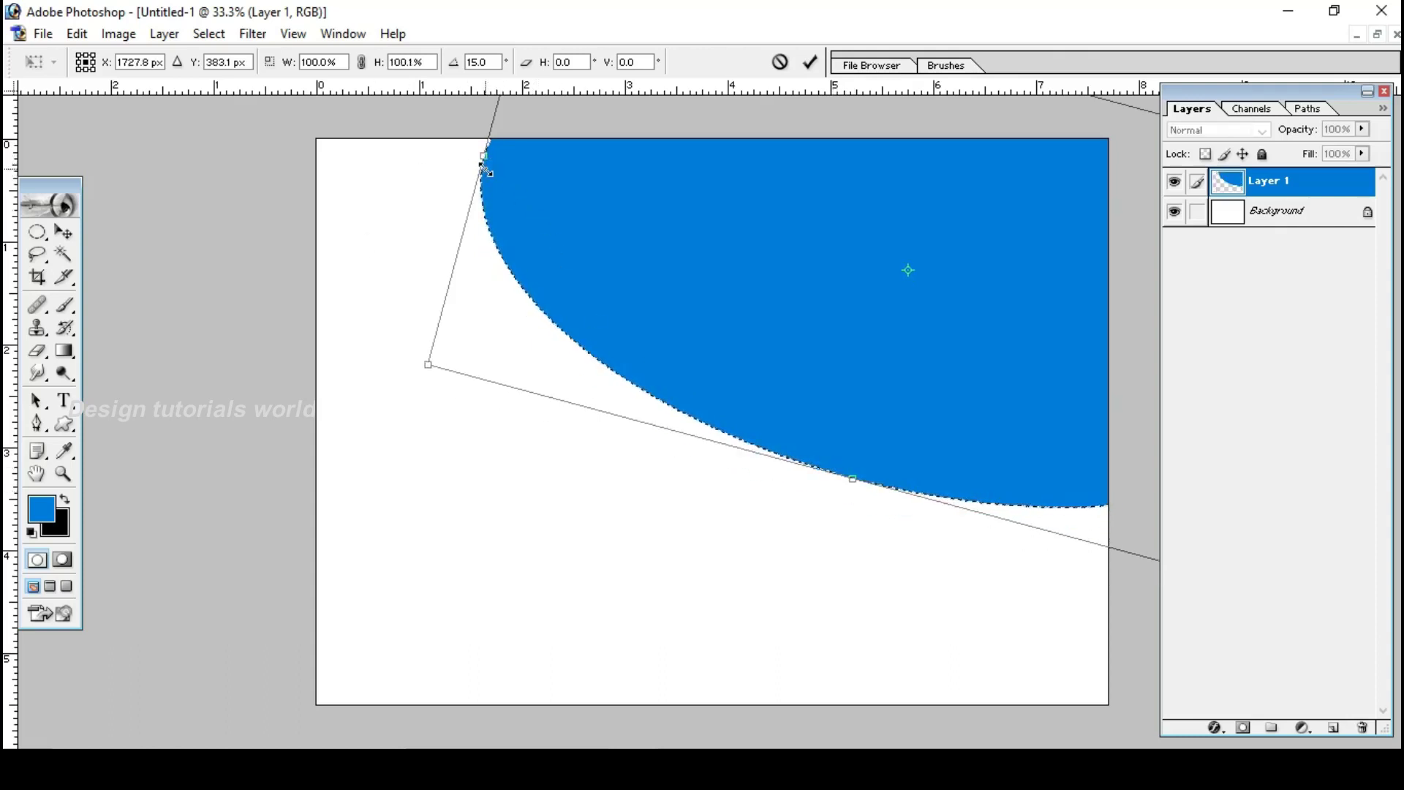
pyautogui.moveTo(484, 155); pyautogui.dragTo(461, 138)
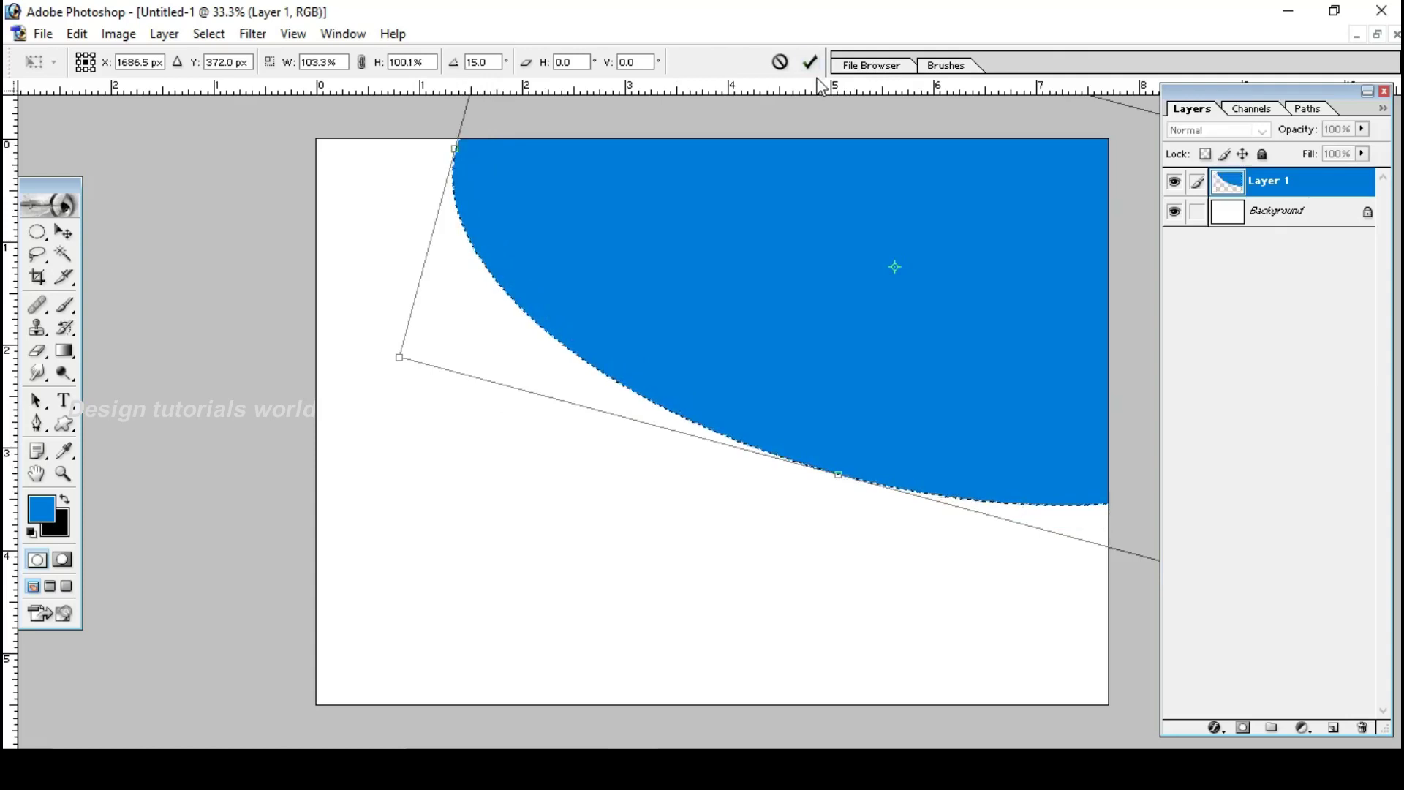
pyautogui.click(809, 62)
pyautogui.press('m')
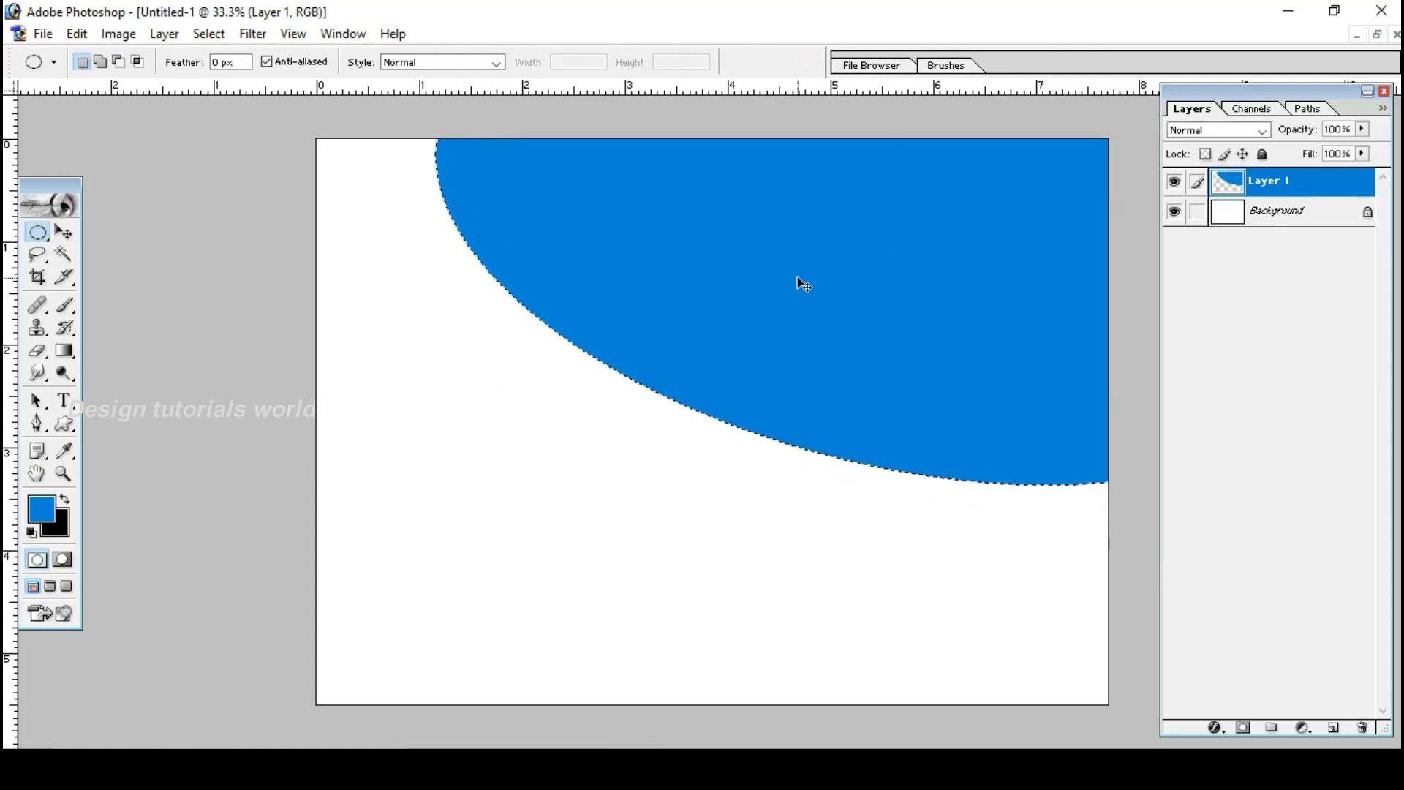
pyautogui.click(797, 277)
pyautogui.moveTo(1256, 184); pyautogui.dragTo(1361, 593)
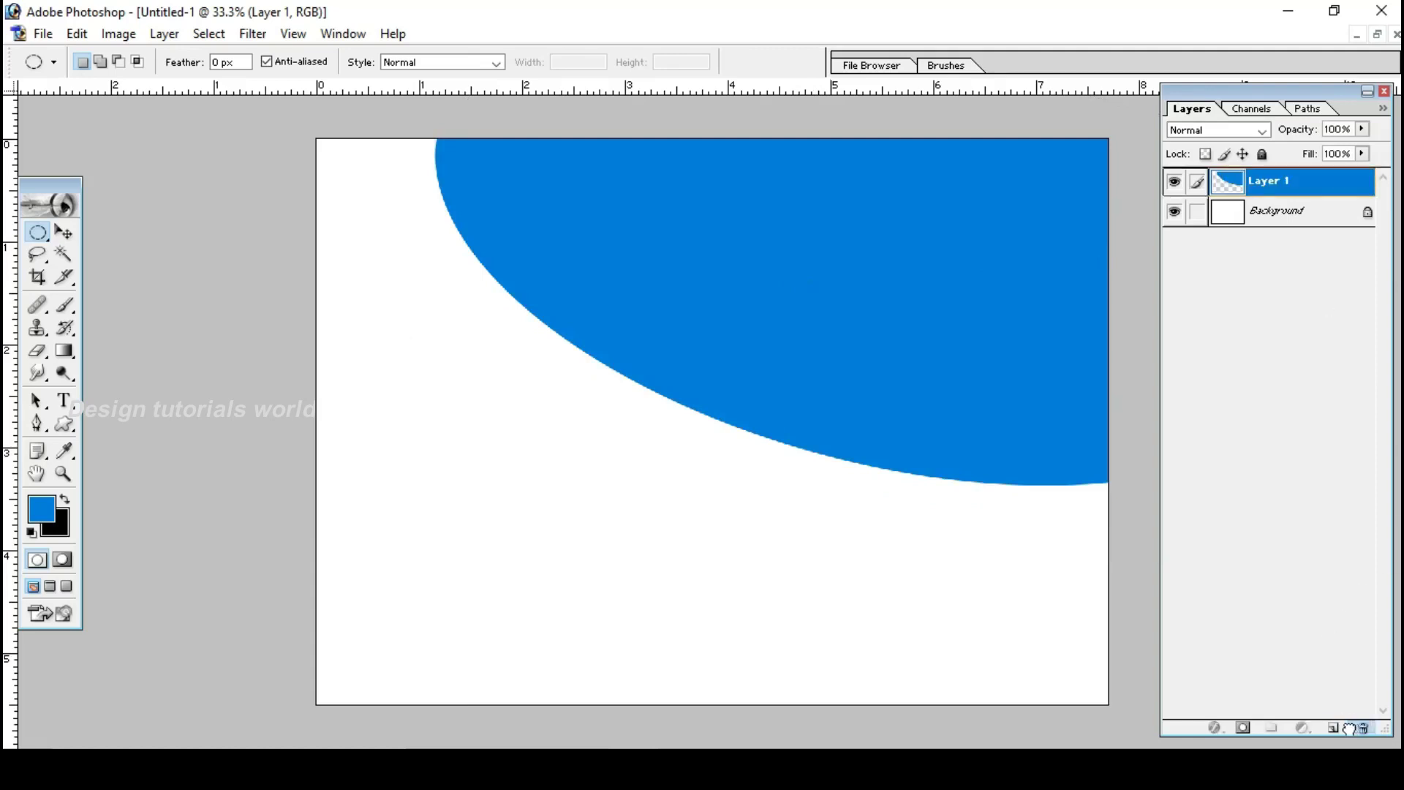
# Duplicate the blue ellipse layer and set the background colour to white
pyautogui.moveTo(1349, 727); pyautogui.dragTo(1340, 726)
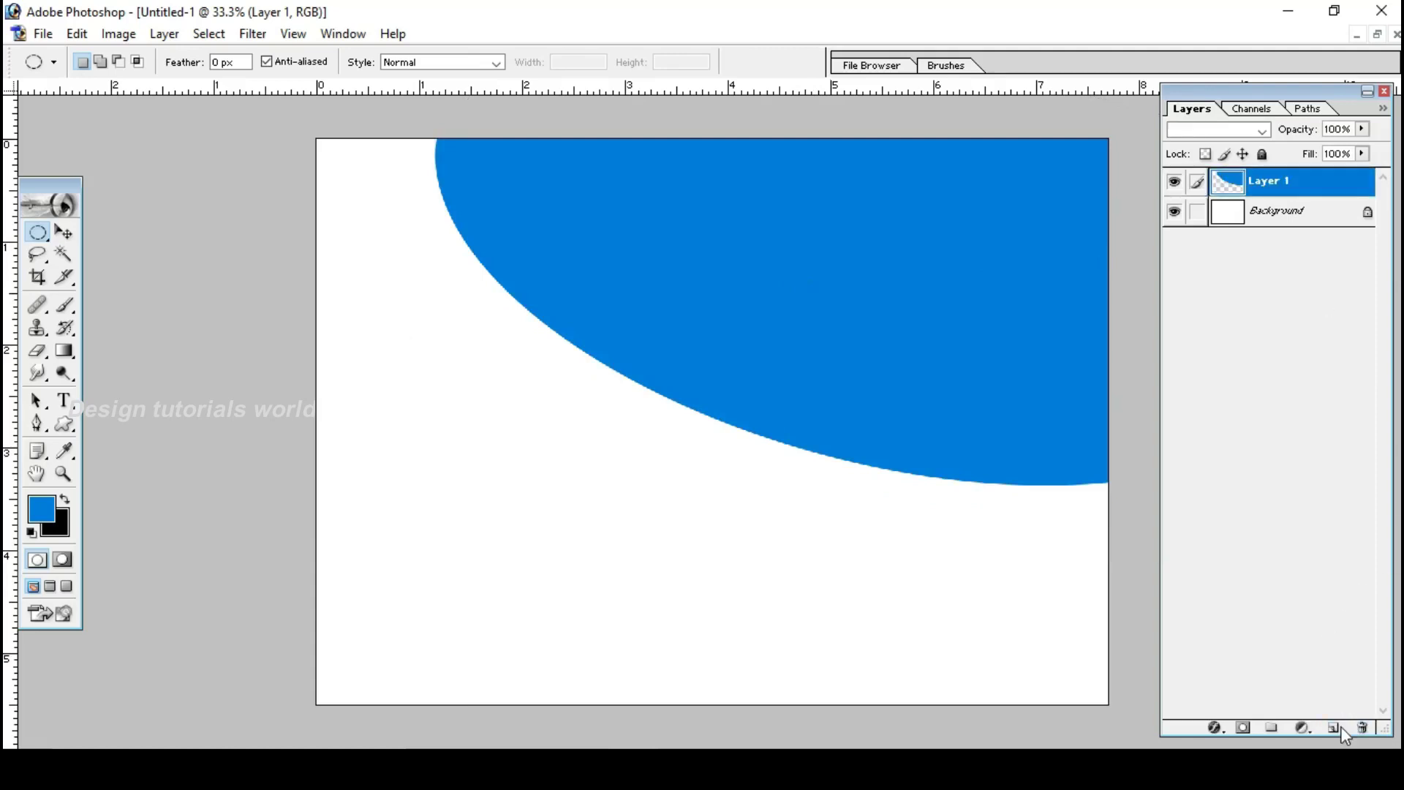
pyautogui.click(63, 231)
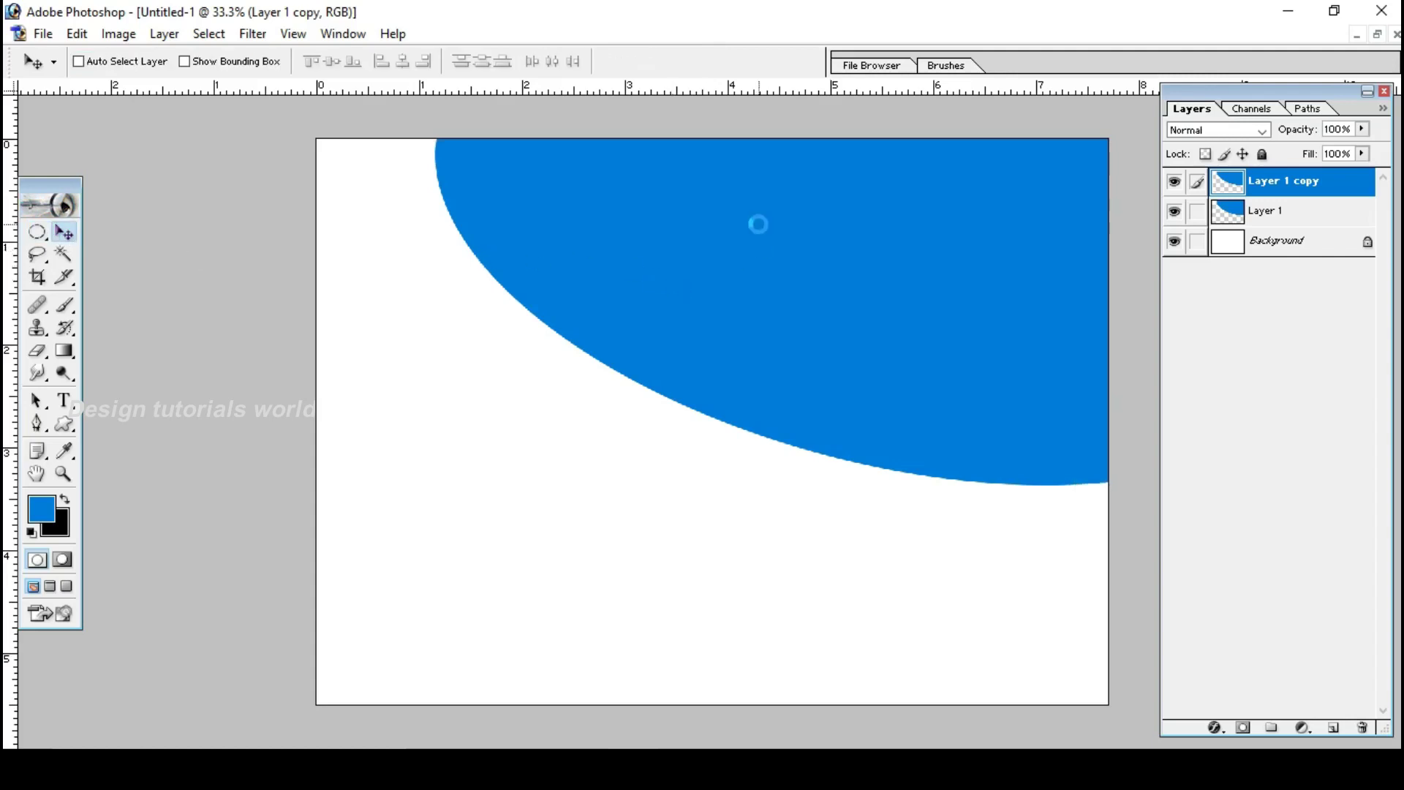
pyautogui.moveTo(764, 231); pyautogui.dragTo(758, 224)
pyautogui.click(64, 532)
pyautogui.click(702, 290)
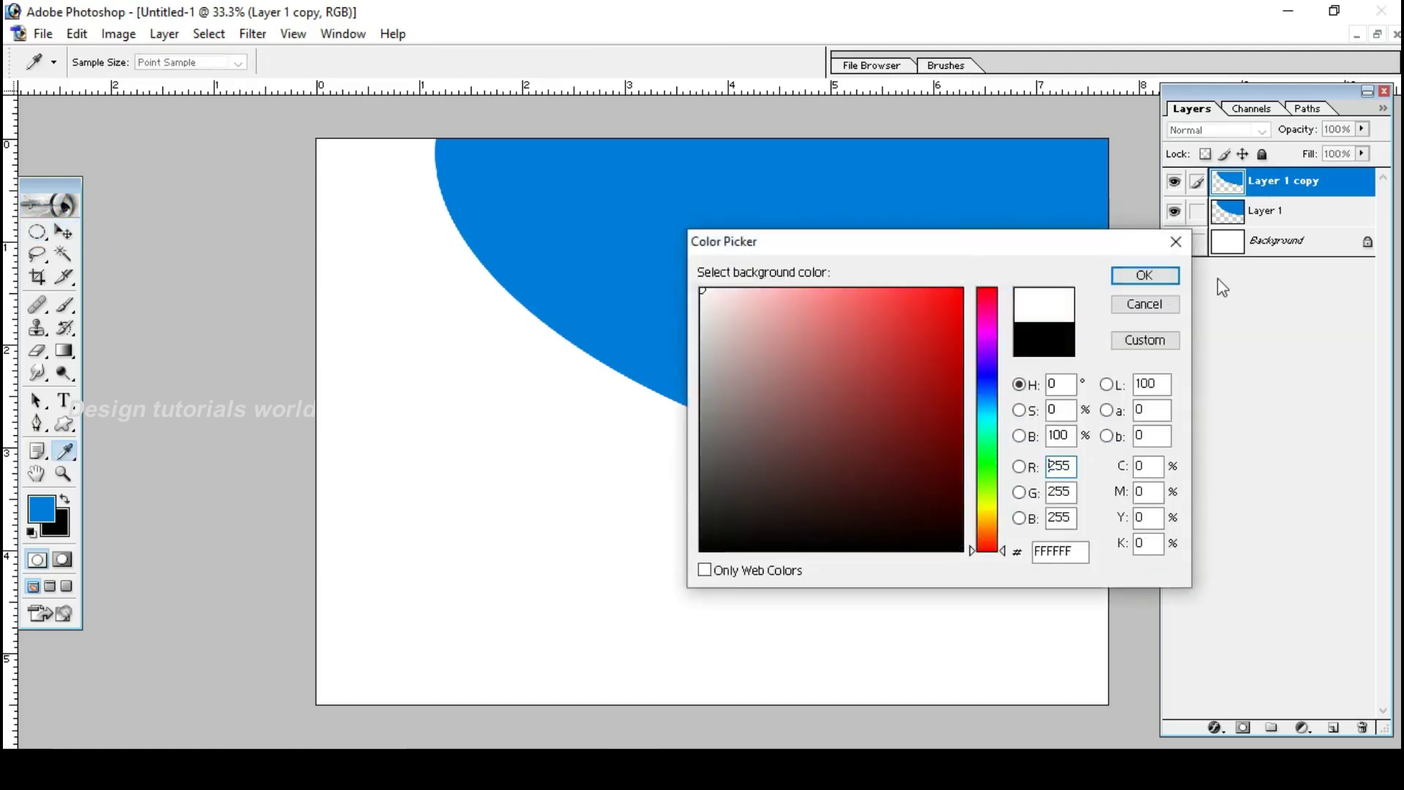
pyautogui.click(1145, 276)
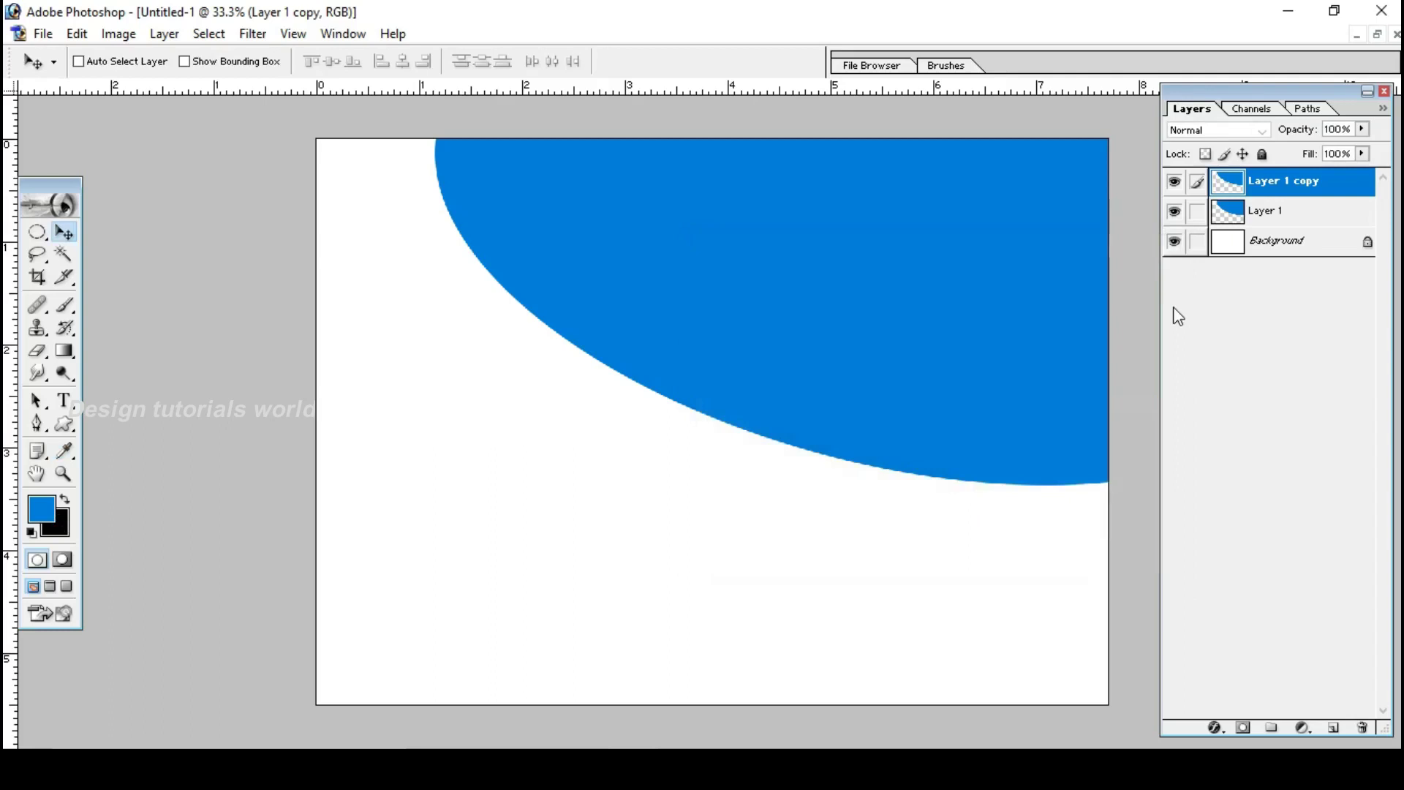
# Fill the ellipse copy with white and offset it up-right to leave a thick blue arc
pyautogui.hotkey('ctrl', 'shift', 'BackSpace')
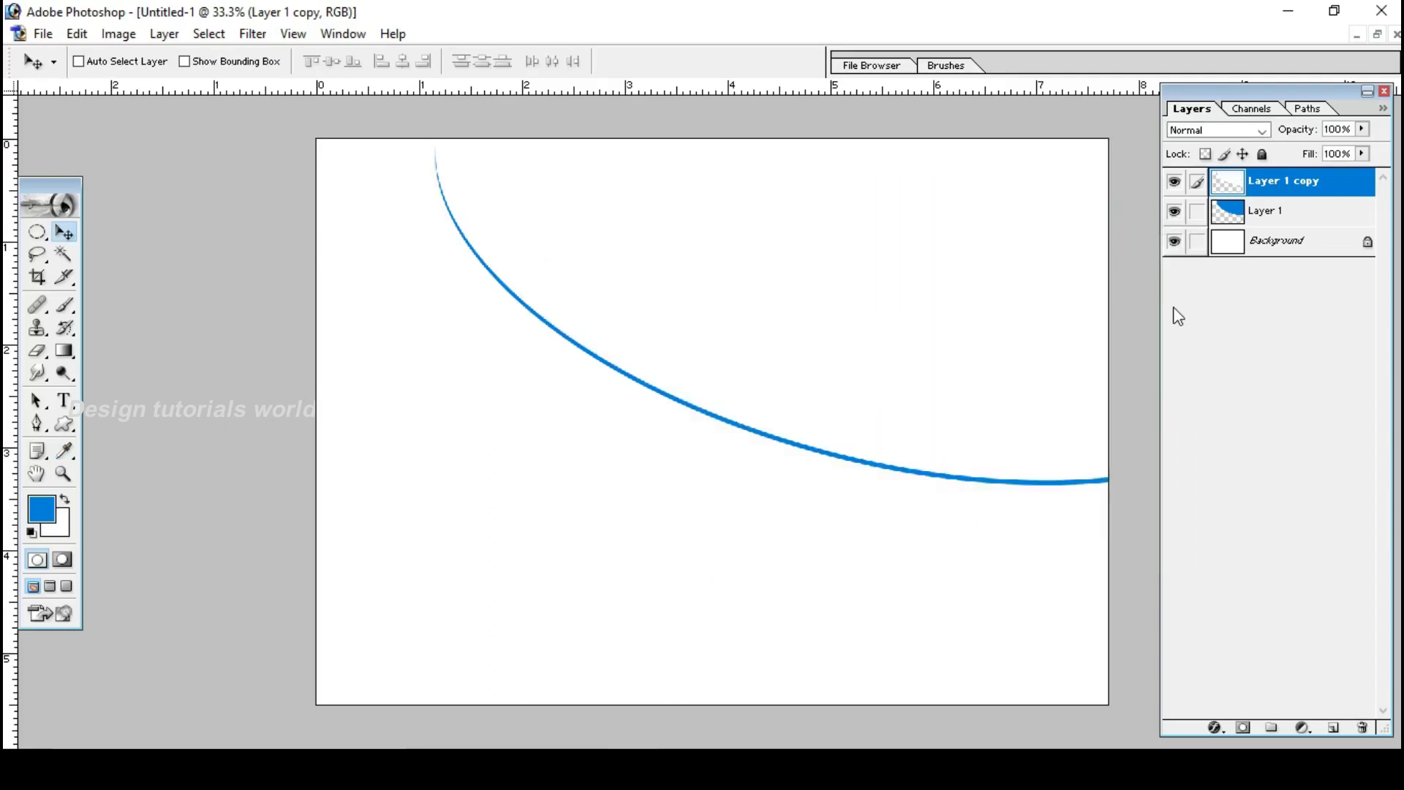
pyautogui.moveTo(990, 302); pyautogui.dragTo(1020, 278)
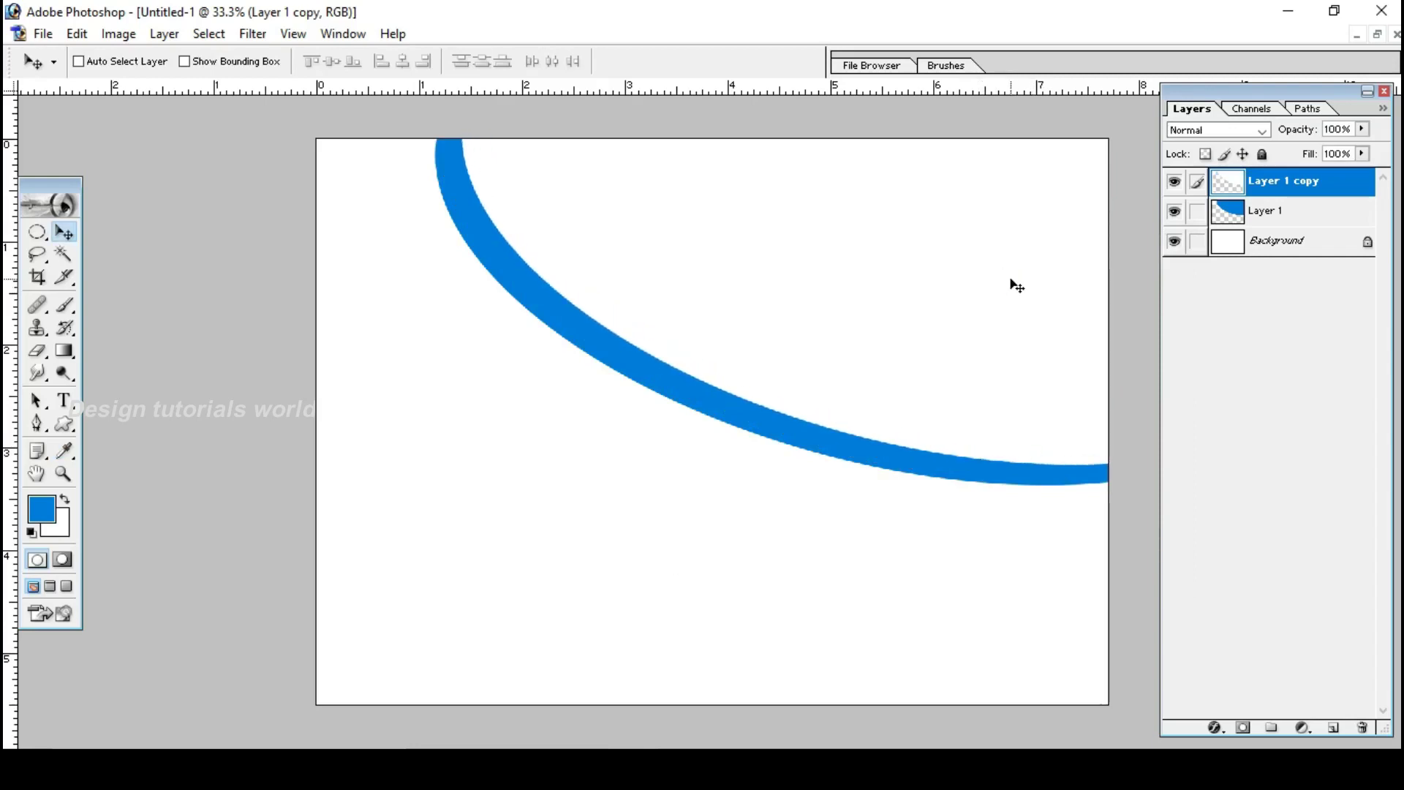
pyautogui.moveTo(1020, 278); pyautogui.dragTo(1016, 286)
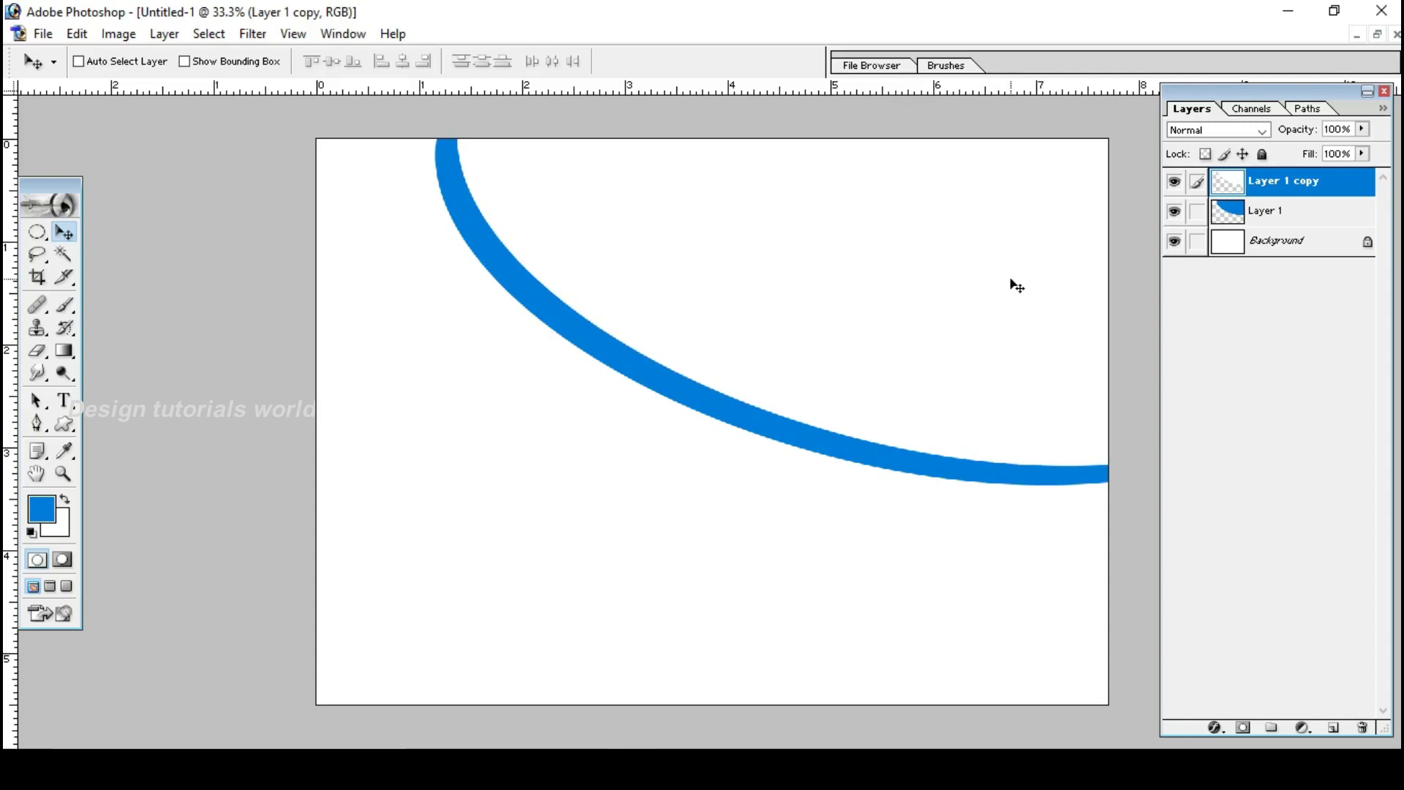
pyautogui.hotkey('ctrl', 't')
pyautogui.click(810, 62)
pyautogui.hotkey('alt', '[')
# Draw a circular selection and fill it with blue on a new layer
pyautogui.click(40, 234)
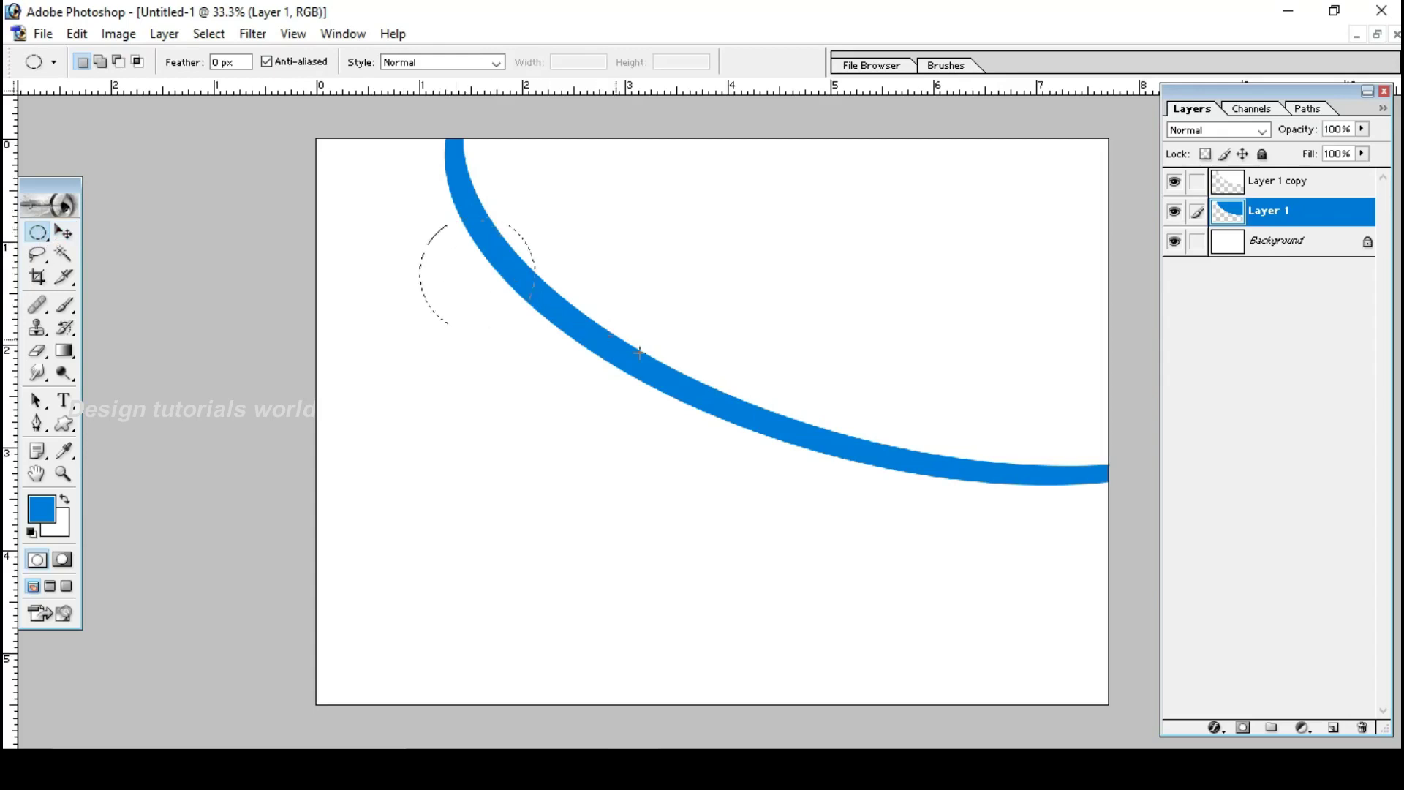
pyautogui.moveTo(639, 353); pyautogui.dragTo(724, 417)
pyautogui.click(1330, 733)
pyautogui.hotkey('alt', 'BackSpace')
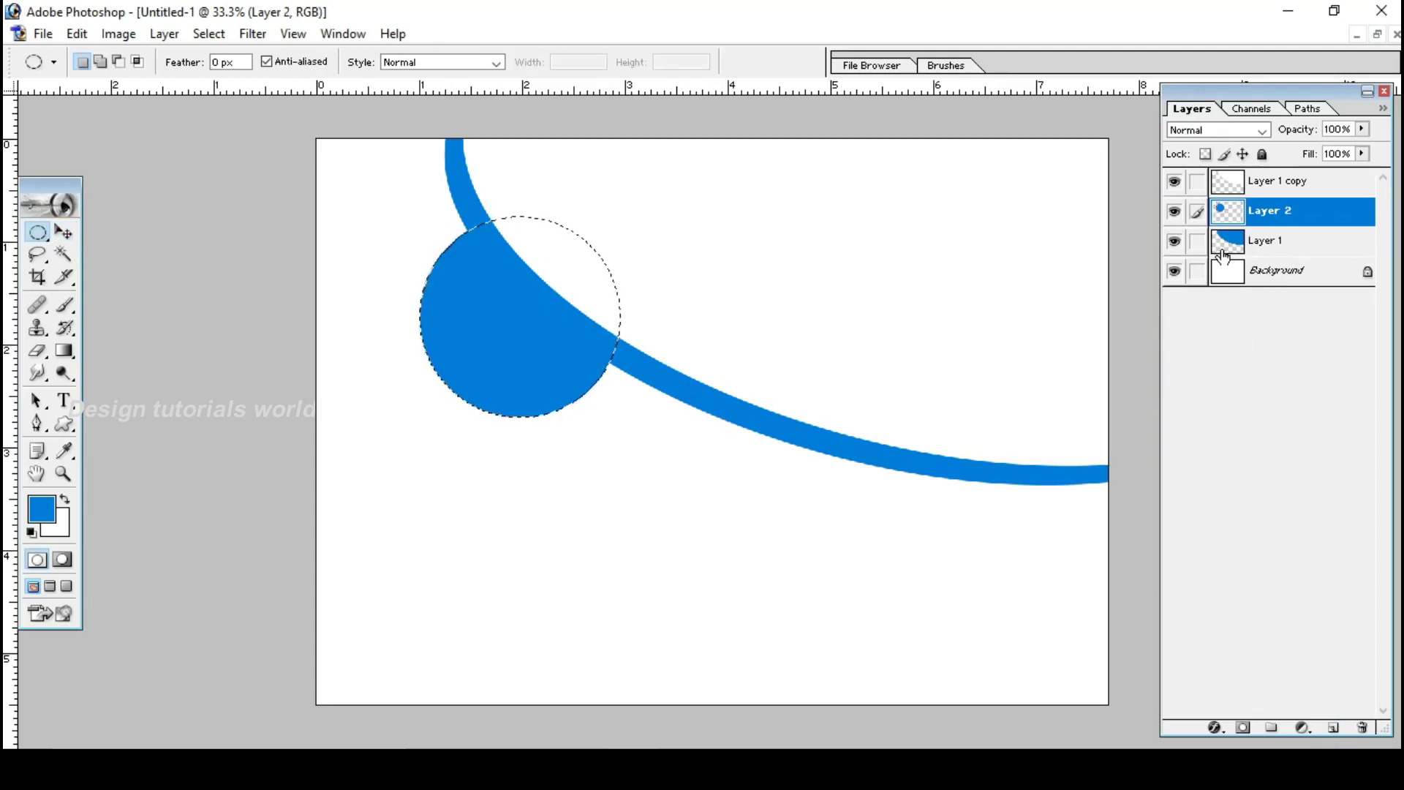
pyautogui.hotkey('ctrl', 'd')
# Move the blue circle layer above the white copy and shift the circle up onto the arc
pyautogui.moveTo(1244, 189); pyautogui.dragTo(1259, 239)
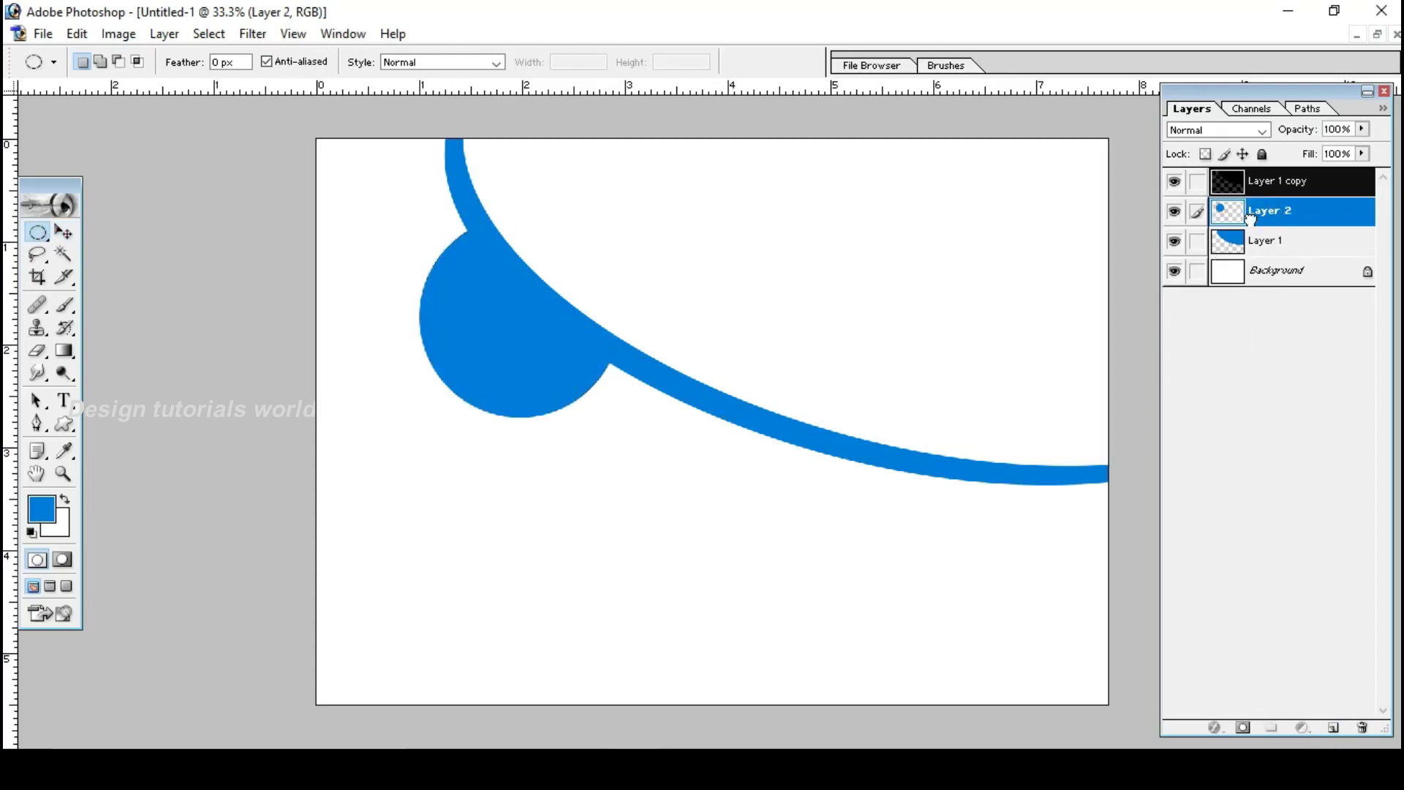
pyautogui.click(64, 232)
pyautogui.moveTo(514, 286); pyautogui.dragTo(521, 237)
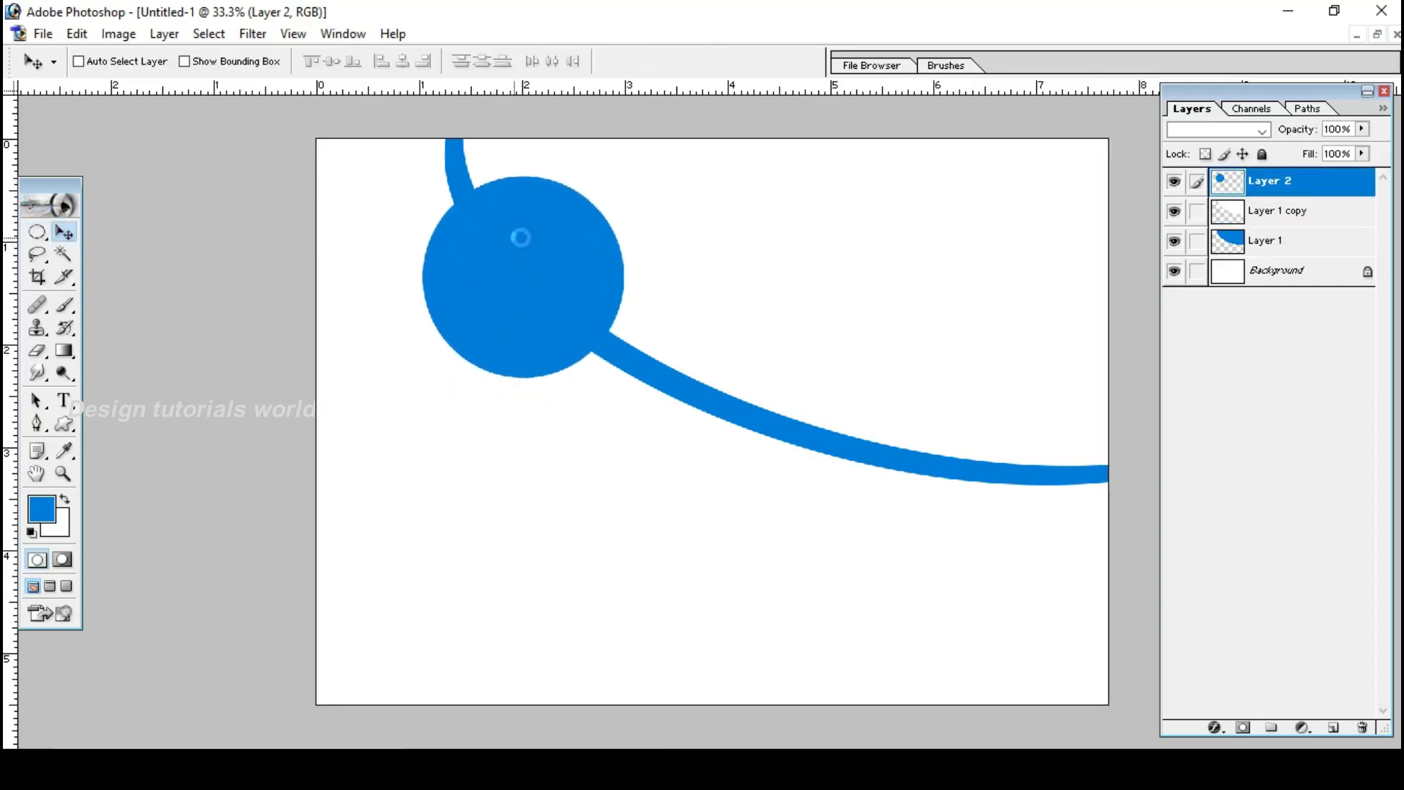
pyautogui.hotkey('ctrl', 't')
# Duplicate the blue circle, shrink the copy to about 85%, and fill it white to form a ring
pyautogui.click(807, 61)
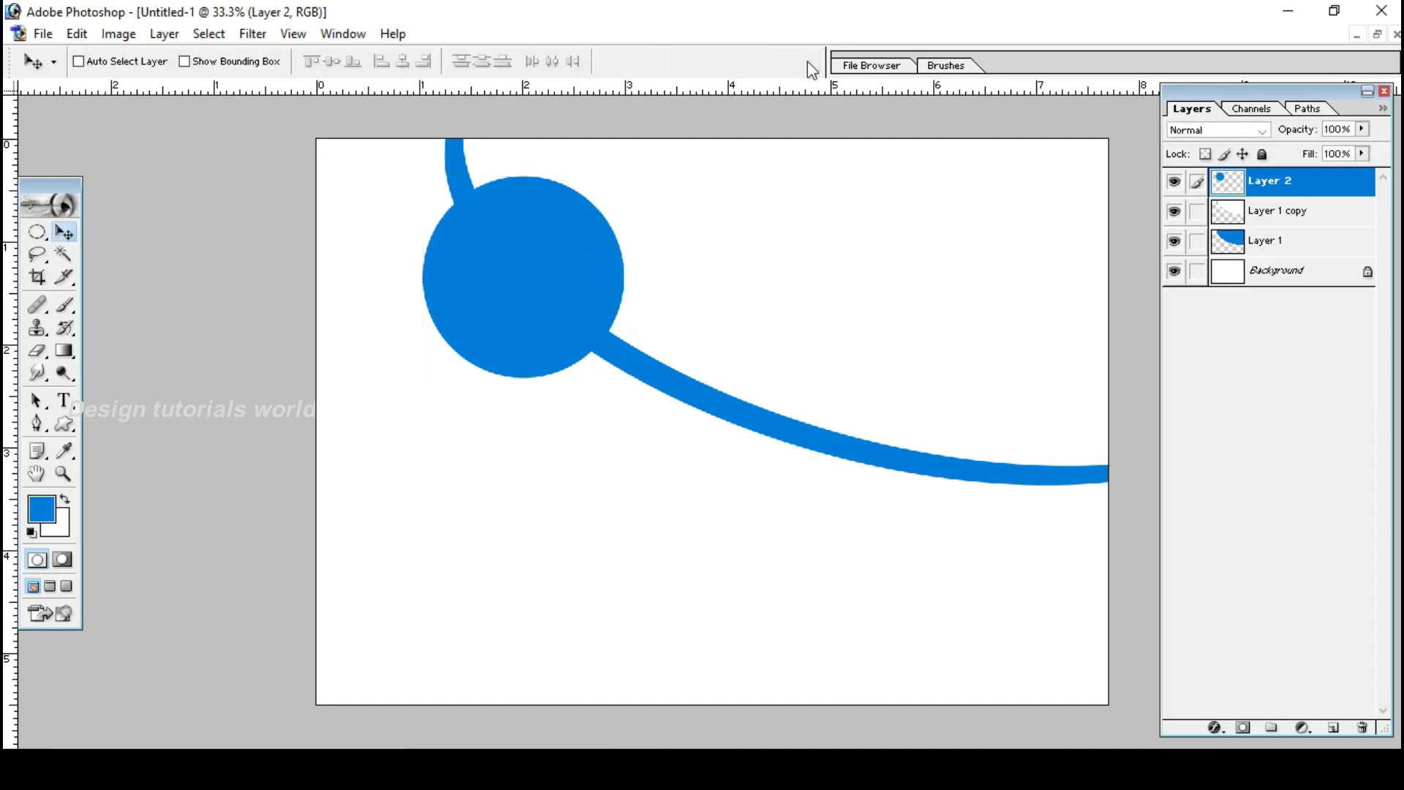
pyautogui.moveTo(1256, 189)
pyautogui.mouseDown()
pyautogui.moveTo(1346, 706)
pyautogui.moveTo(1330, 729)
pyautogui.mouseUp()
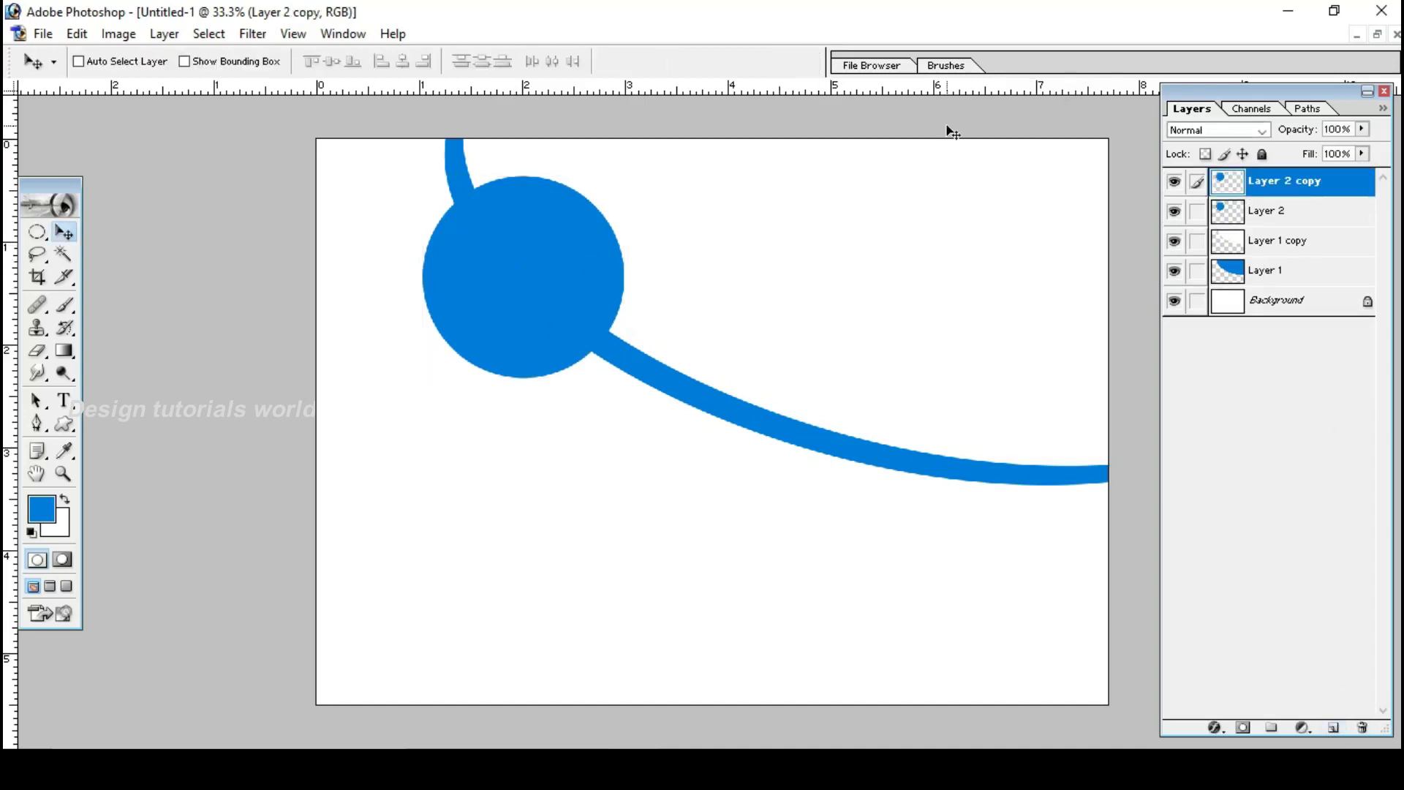
pyautogui.hotkey('ctrl', 't')
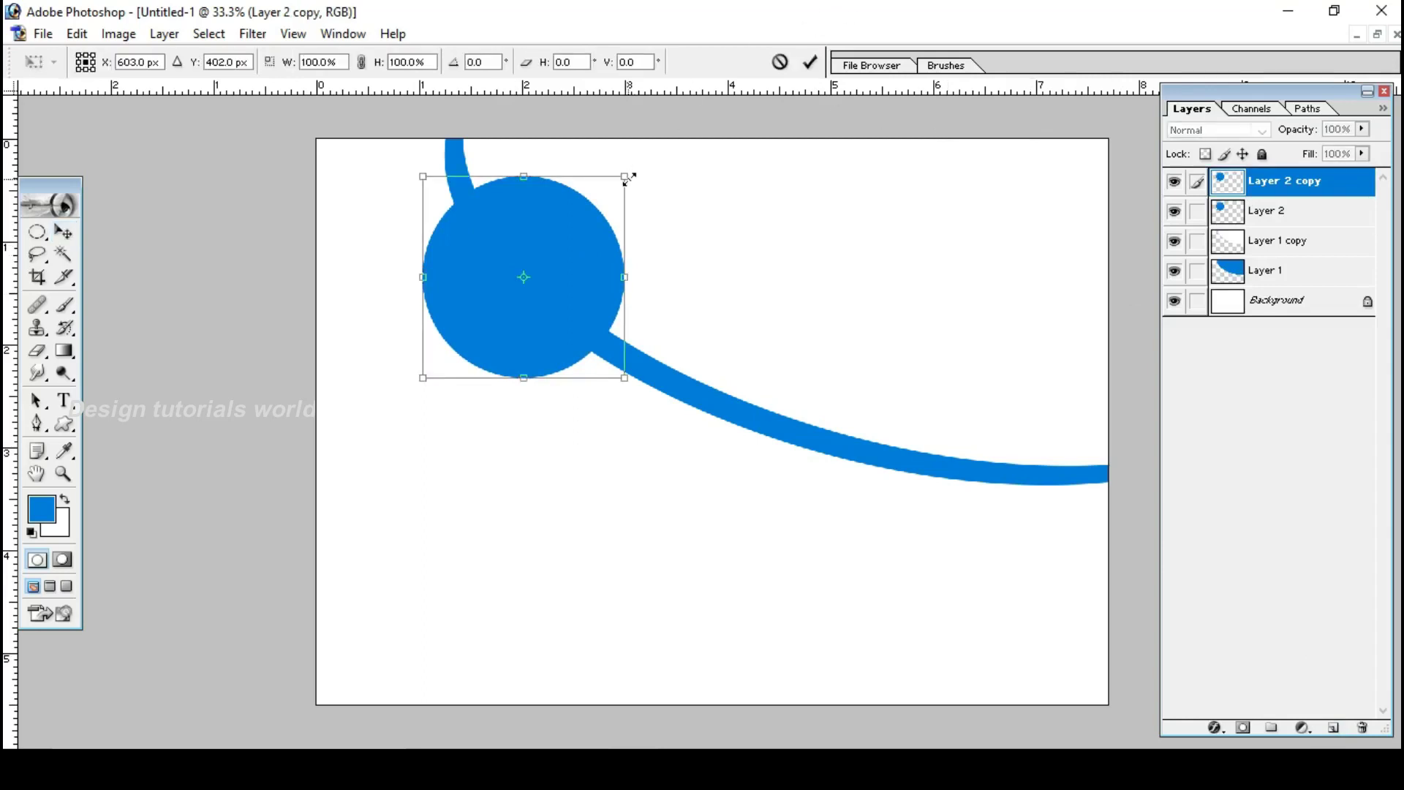
pyautogui.moveTo(628, 179); pyautogui.dragTo(606, 187)
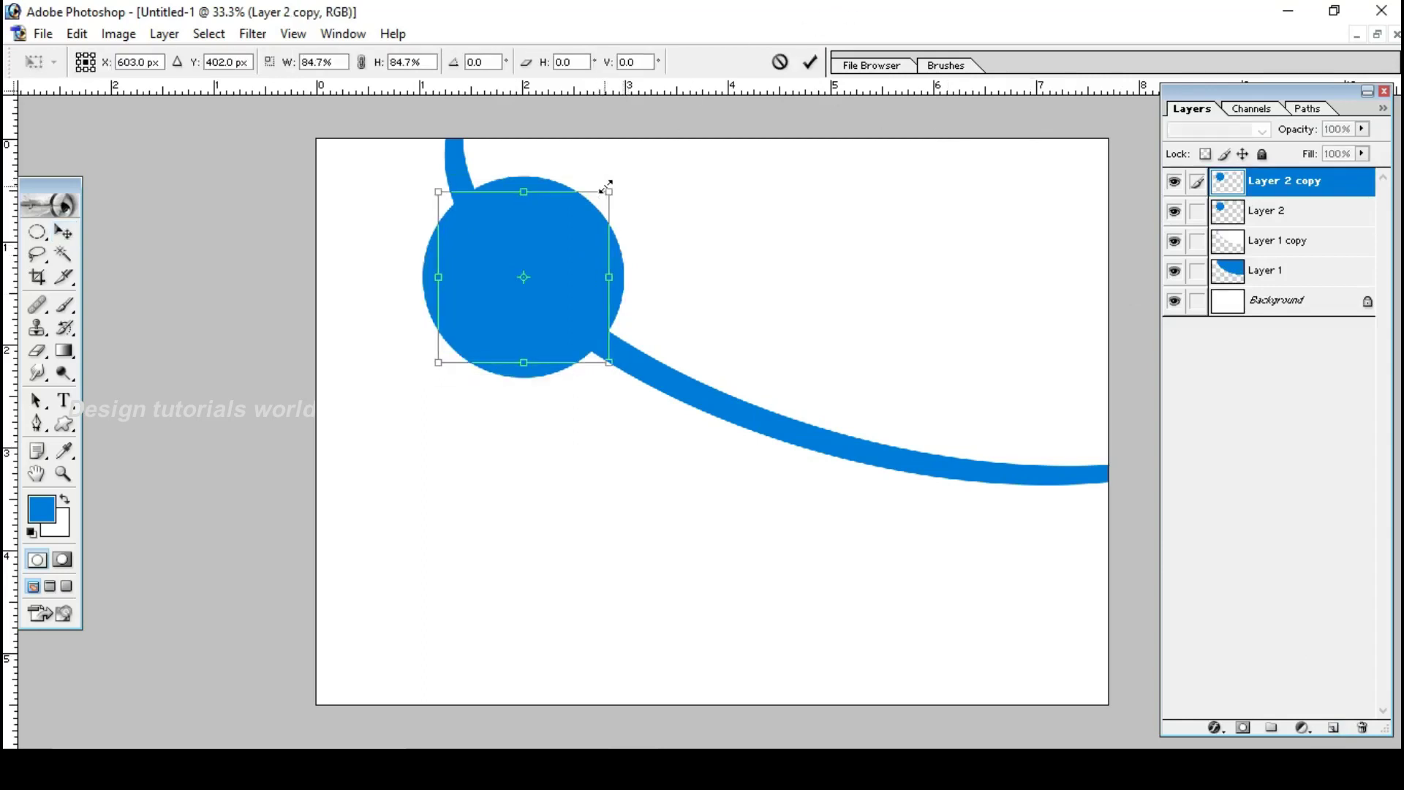
pyautogui.click(809, 62)
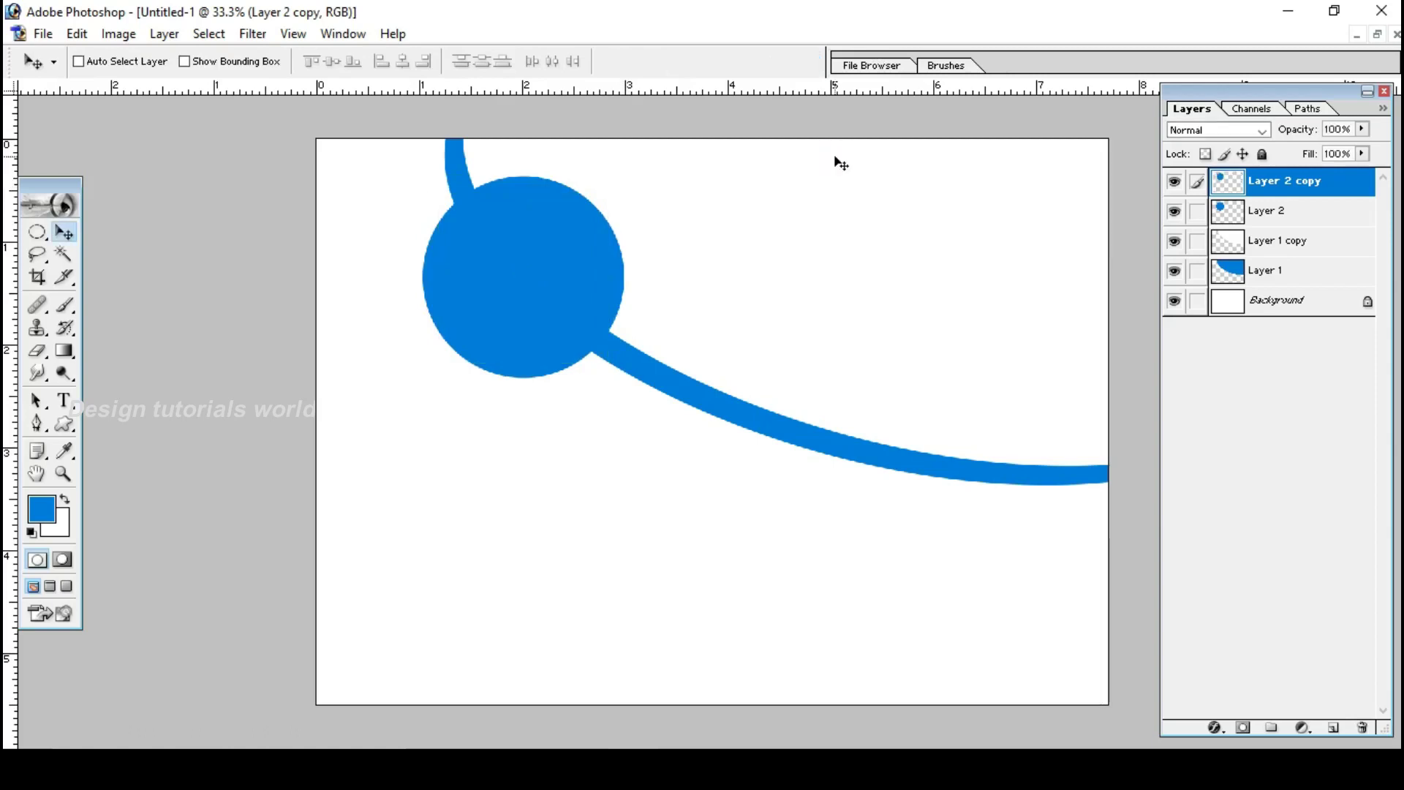
pyautogui.hotkey('ctrl', 'shift', 'BackSpace')
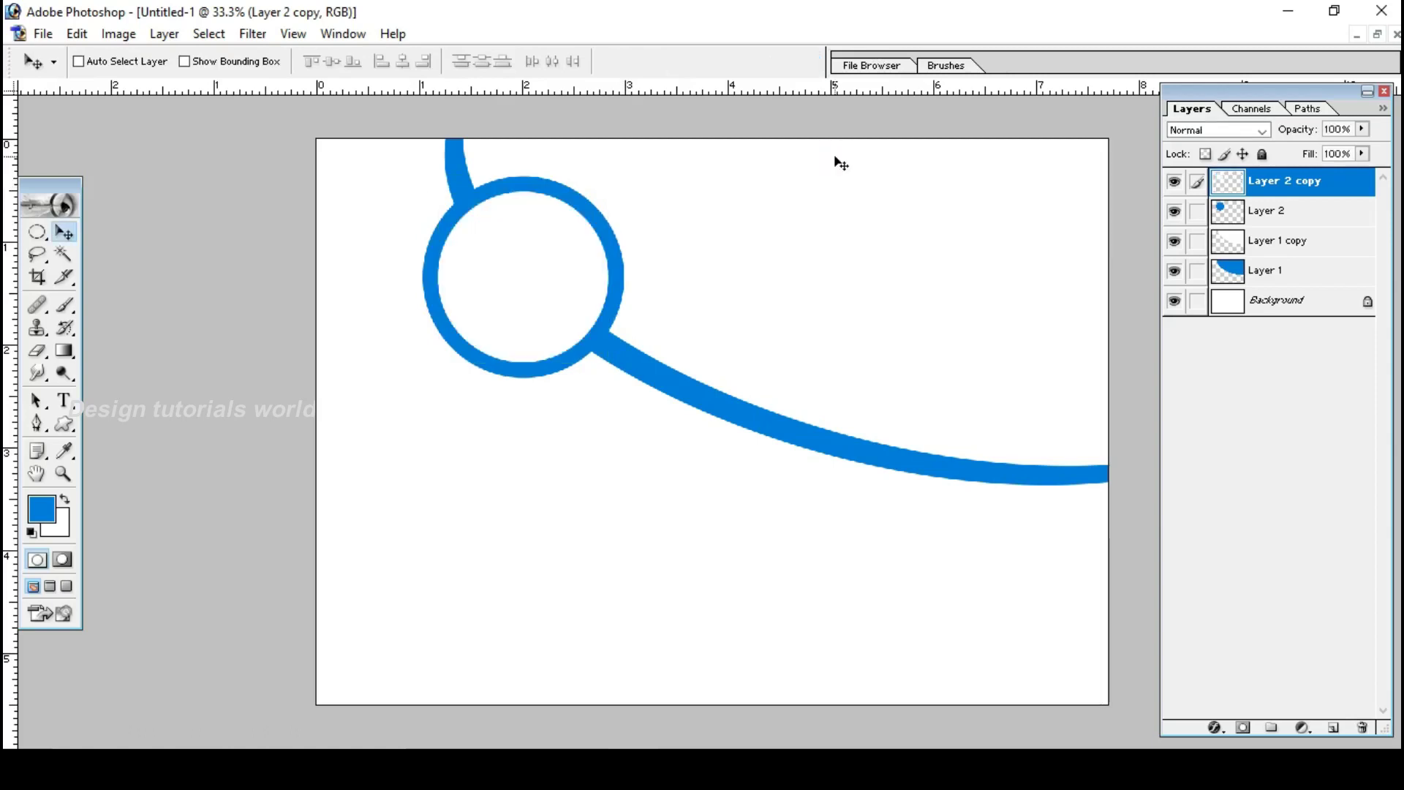
pyautogui.click(1285, 212)
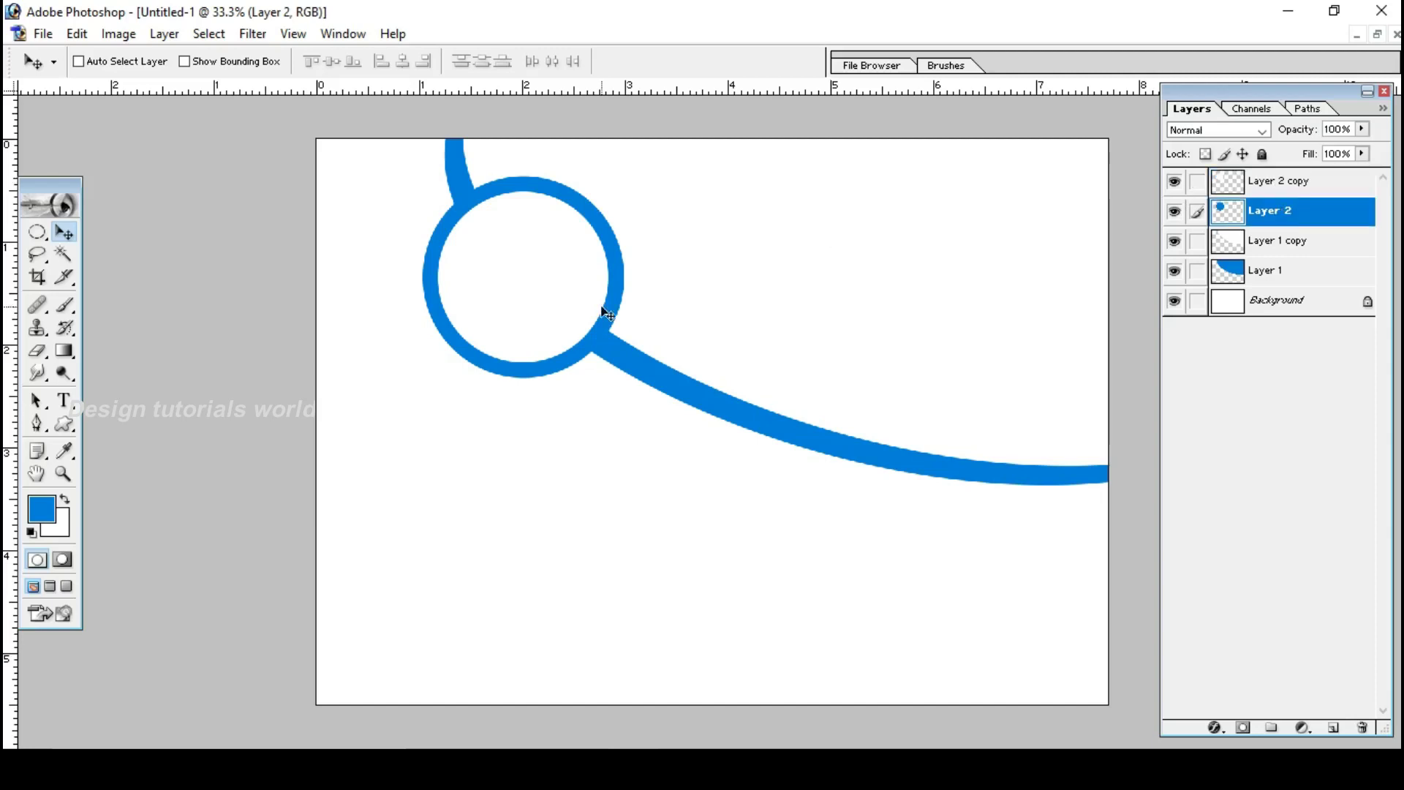
# Duplicate the solid circle onto the arc beside the ring, enlarge it to about 106%, and reorder layers
pyautogui.moveTo(545, 324); pyautogui.dragTo(863, 475)
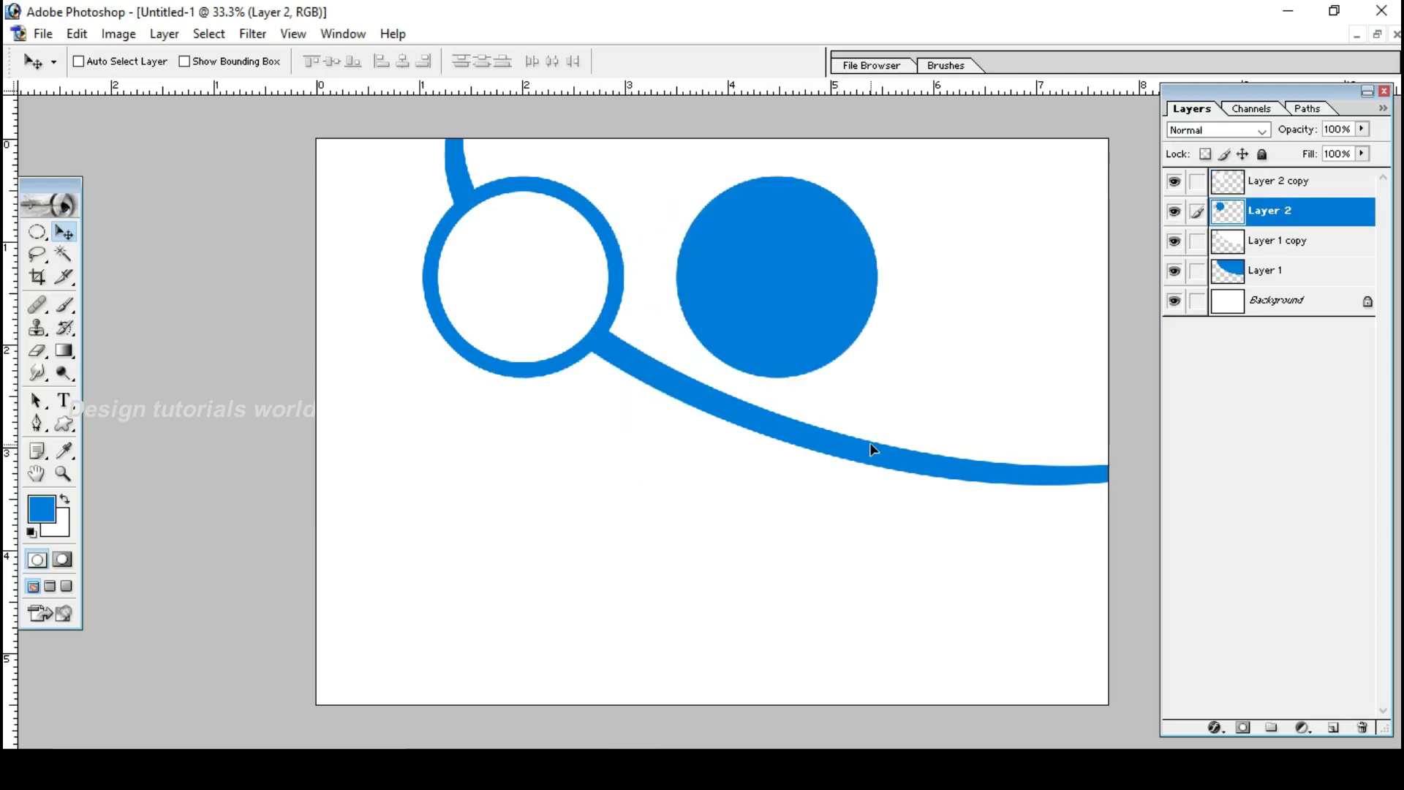
pyautogui.hotkey('ctrl', 'j')
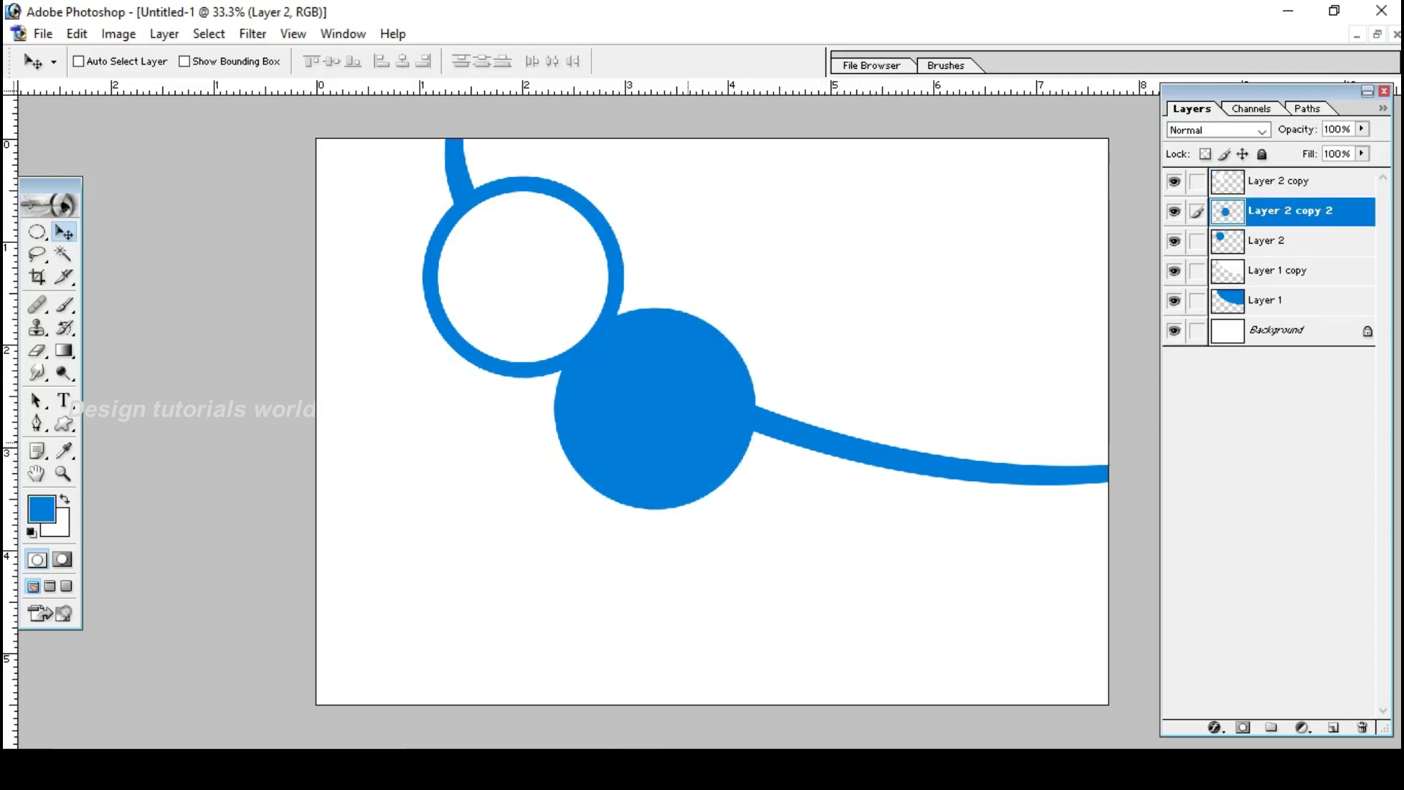
pyautogui.moveTo(693, 450); pyautogui.dragTo(708, 410)
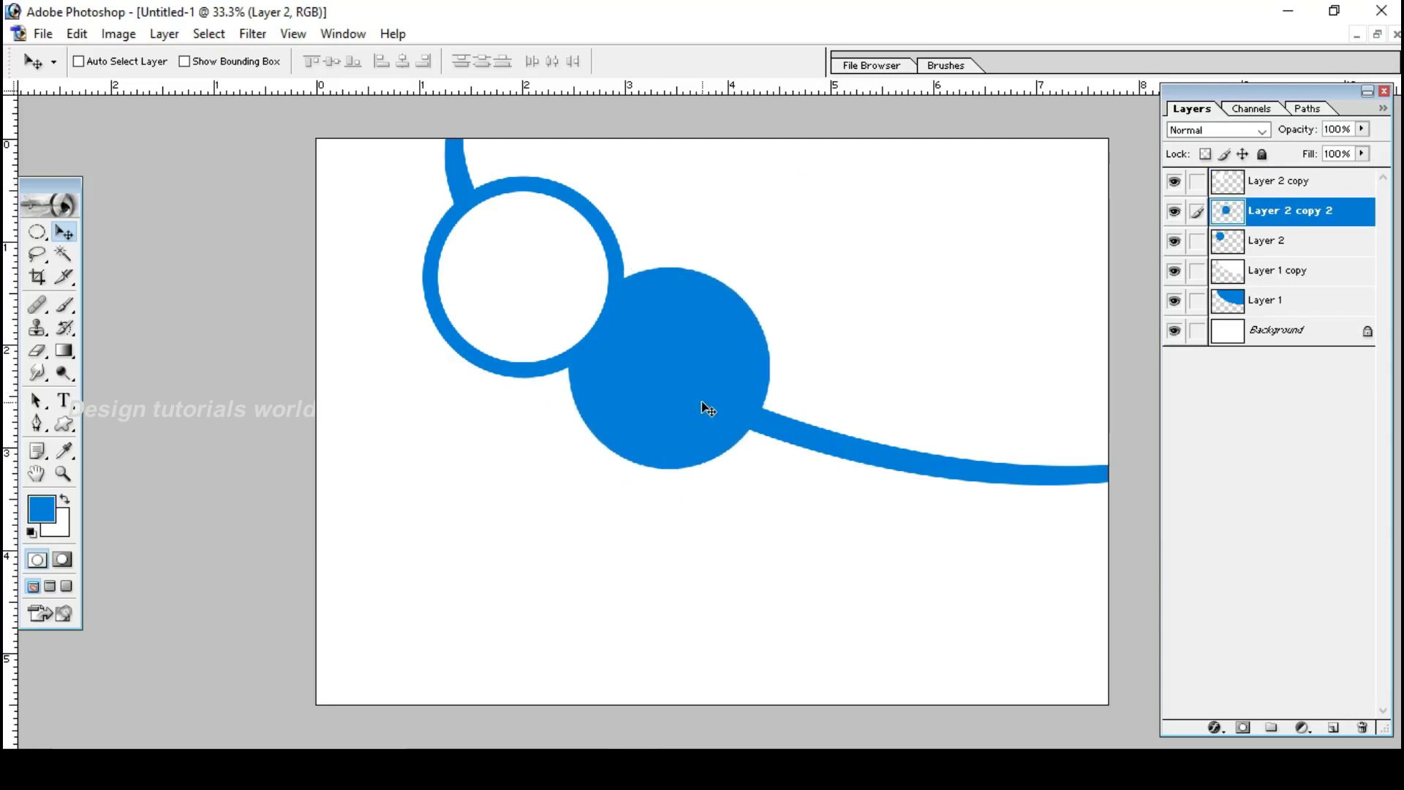
pyautogui.hotkey('ctrl', 't')
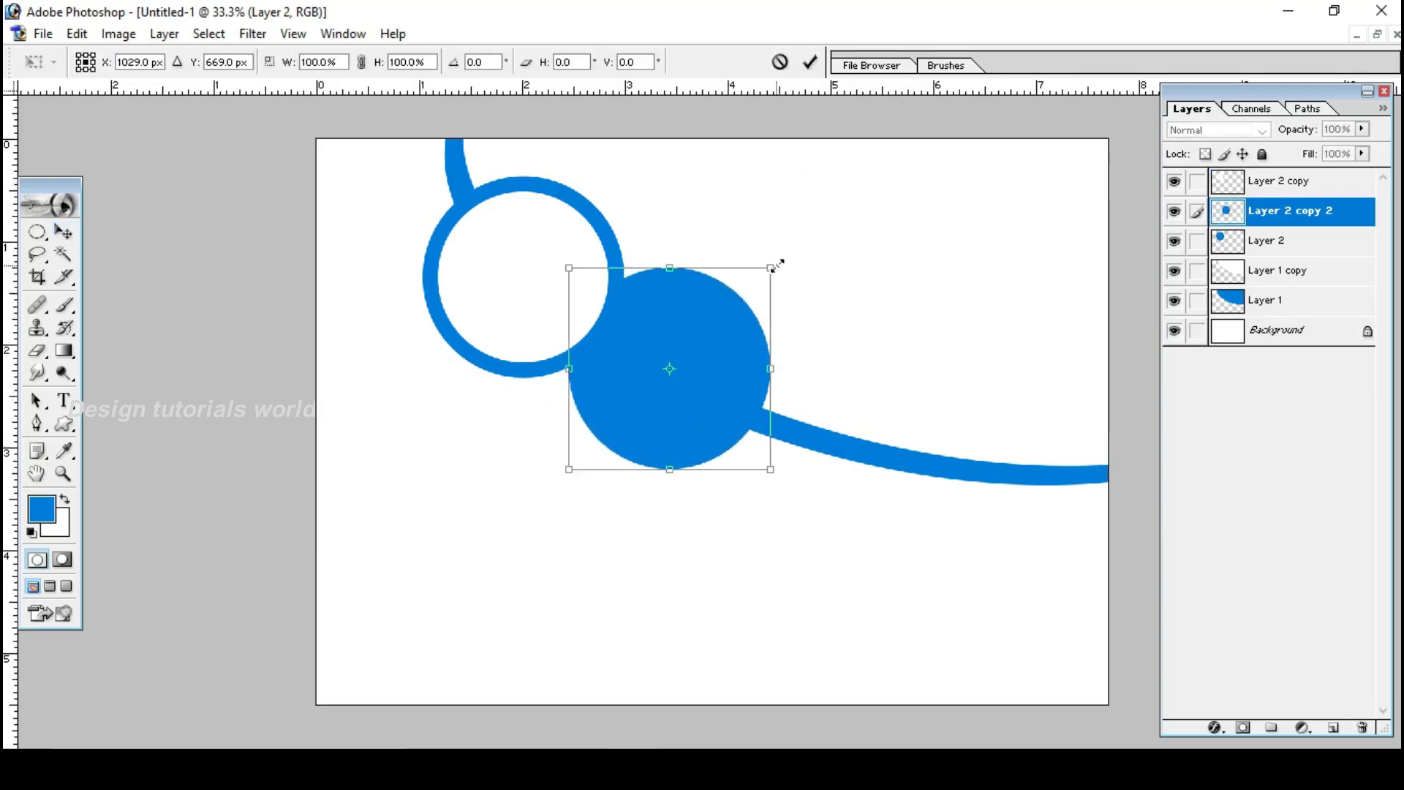
pyautogui.moveTo(776, 265); pyautogui.dragTo(784, 257)
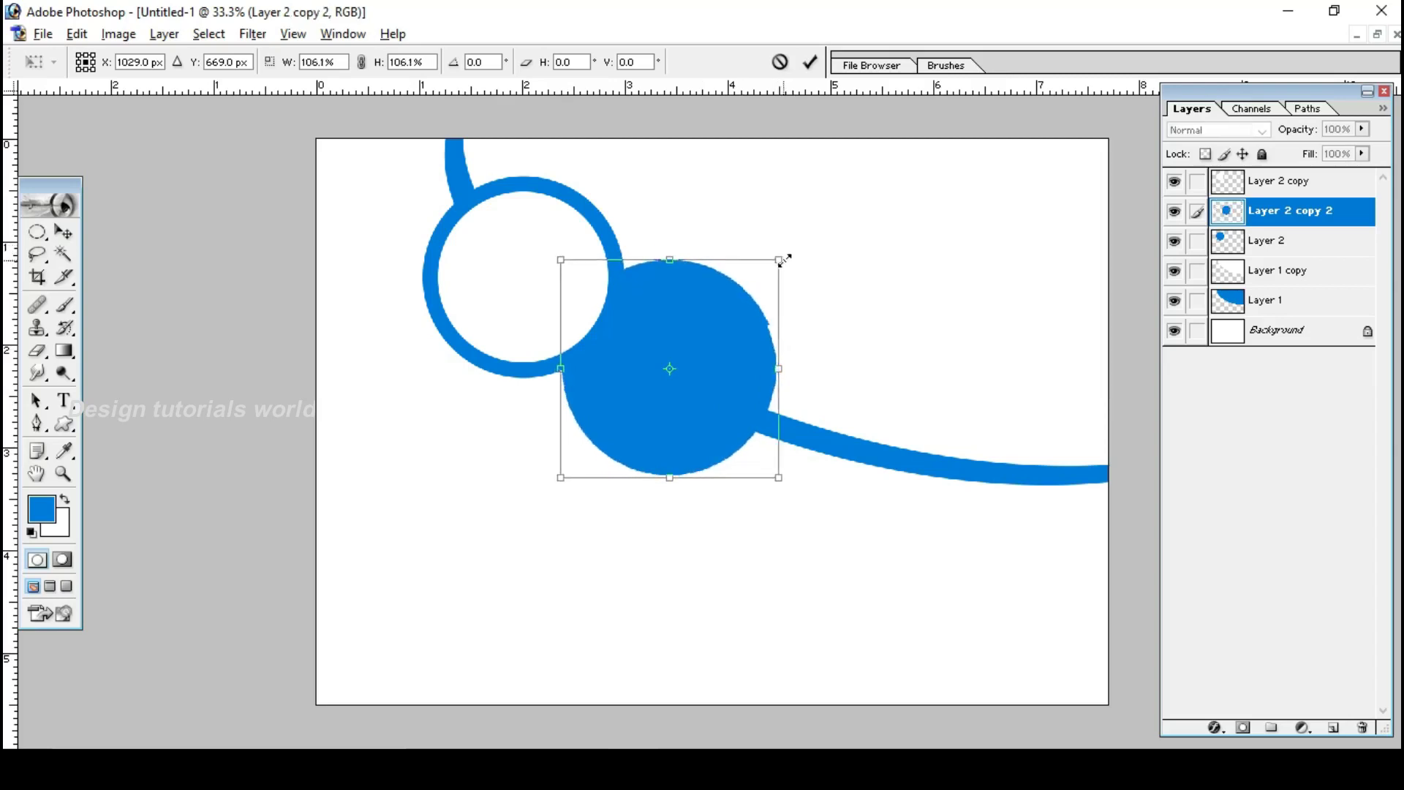
pyautogui.click(811, 64)
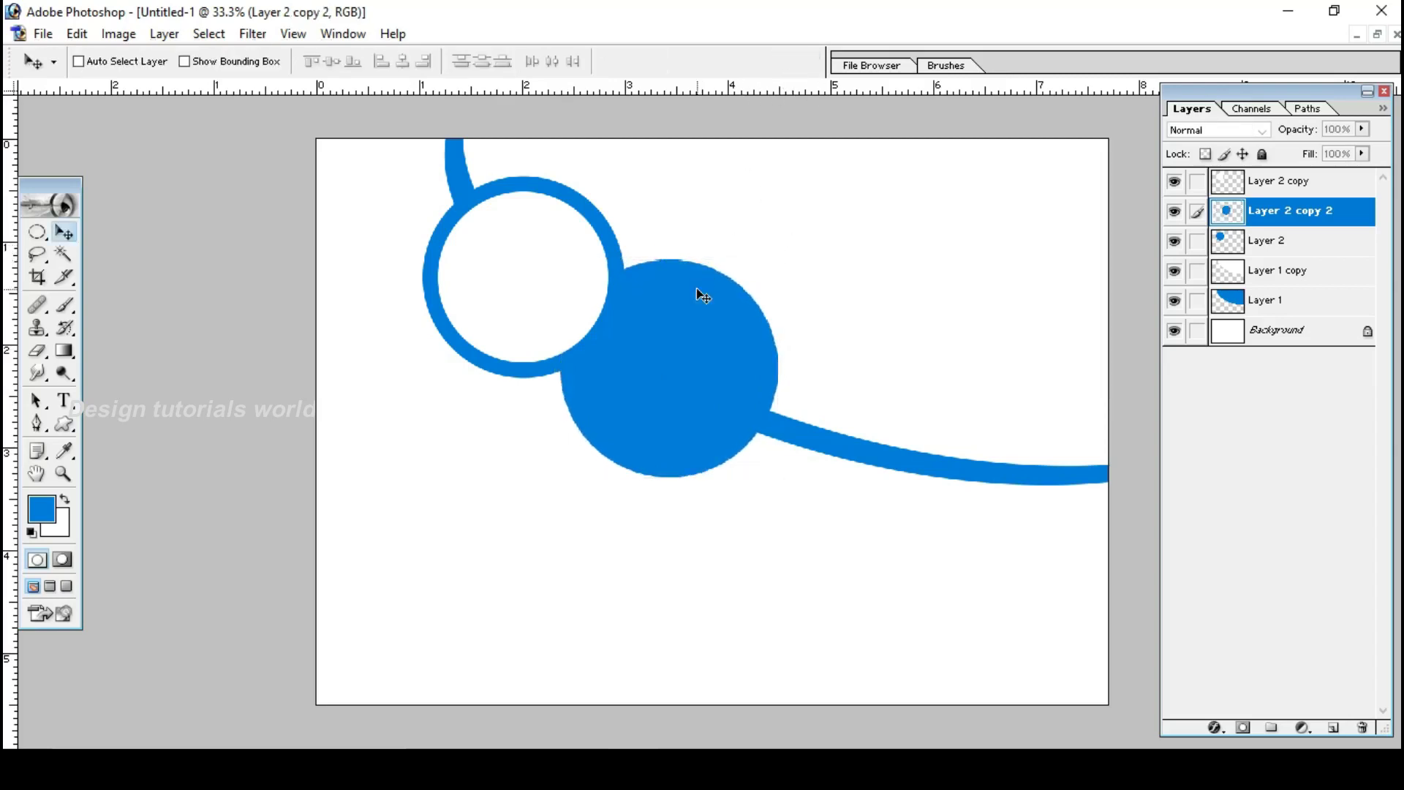
pyautogui.moveTo(708, 325); pyautogui.dragTo(714, 322)
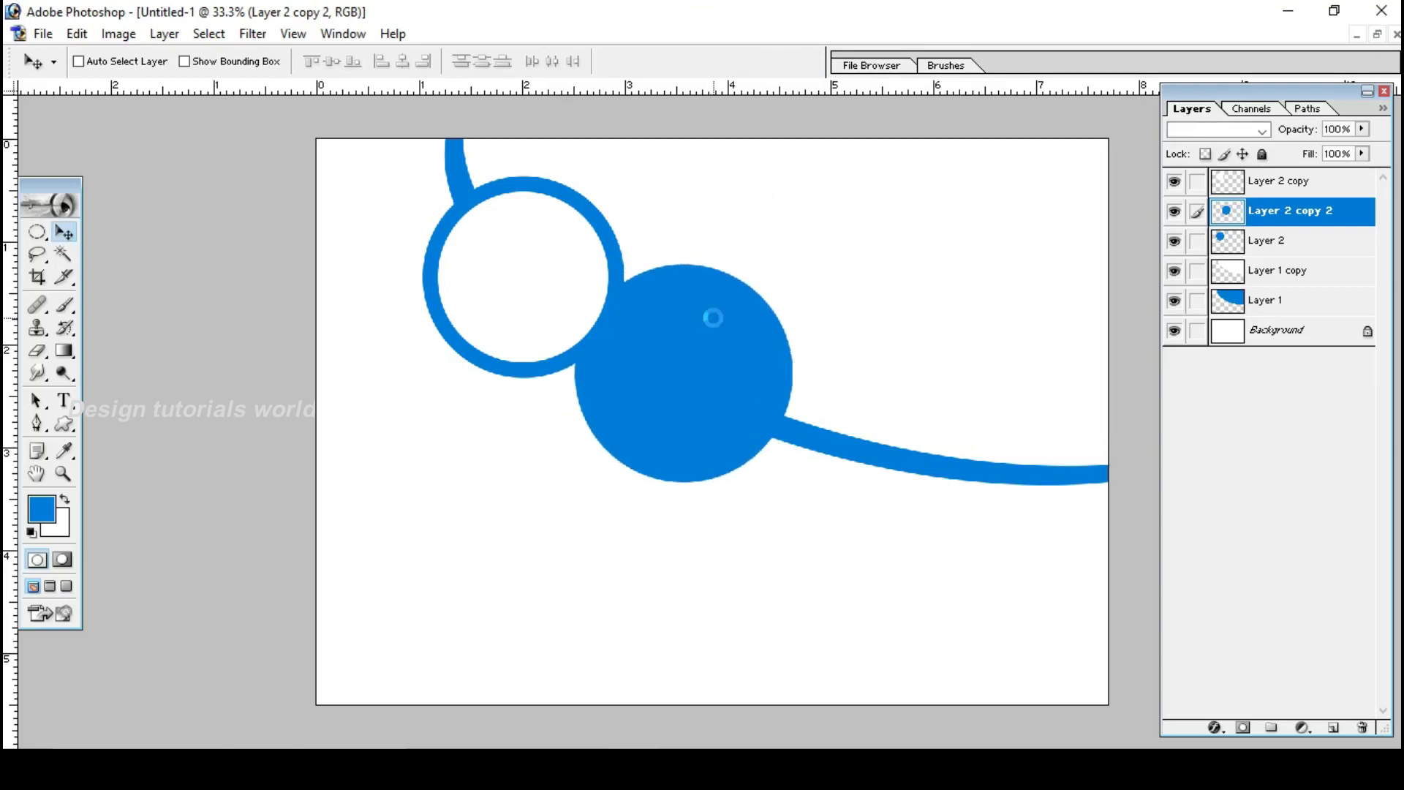
pyautogui.moveTo(1223, 177); pyautogui.dragTo(1242, 210)
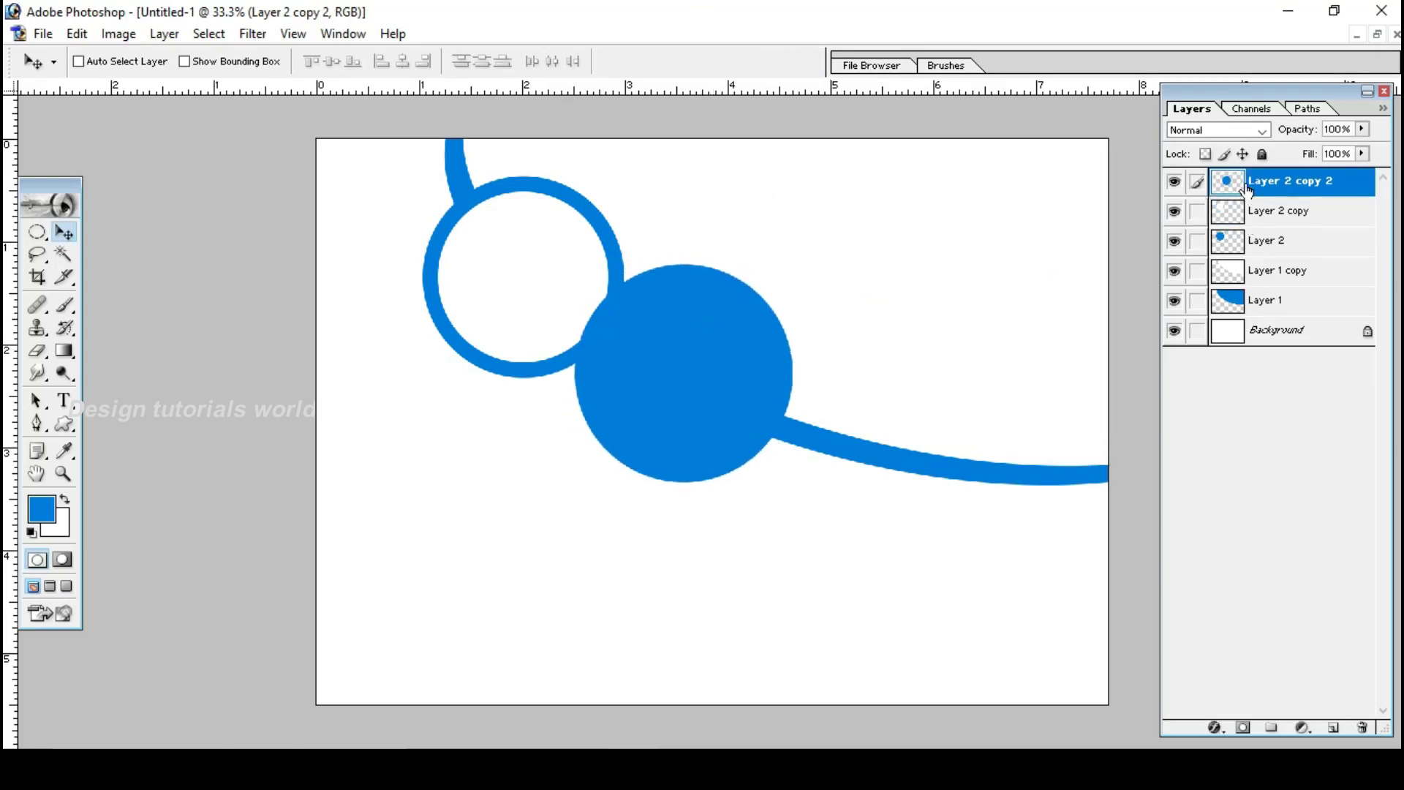
# Duplicate the second circle, shrink the copy to about 93%, and fill it with white
pyautogui.hotkey('ctrl', 'j')
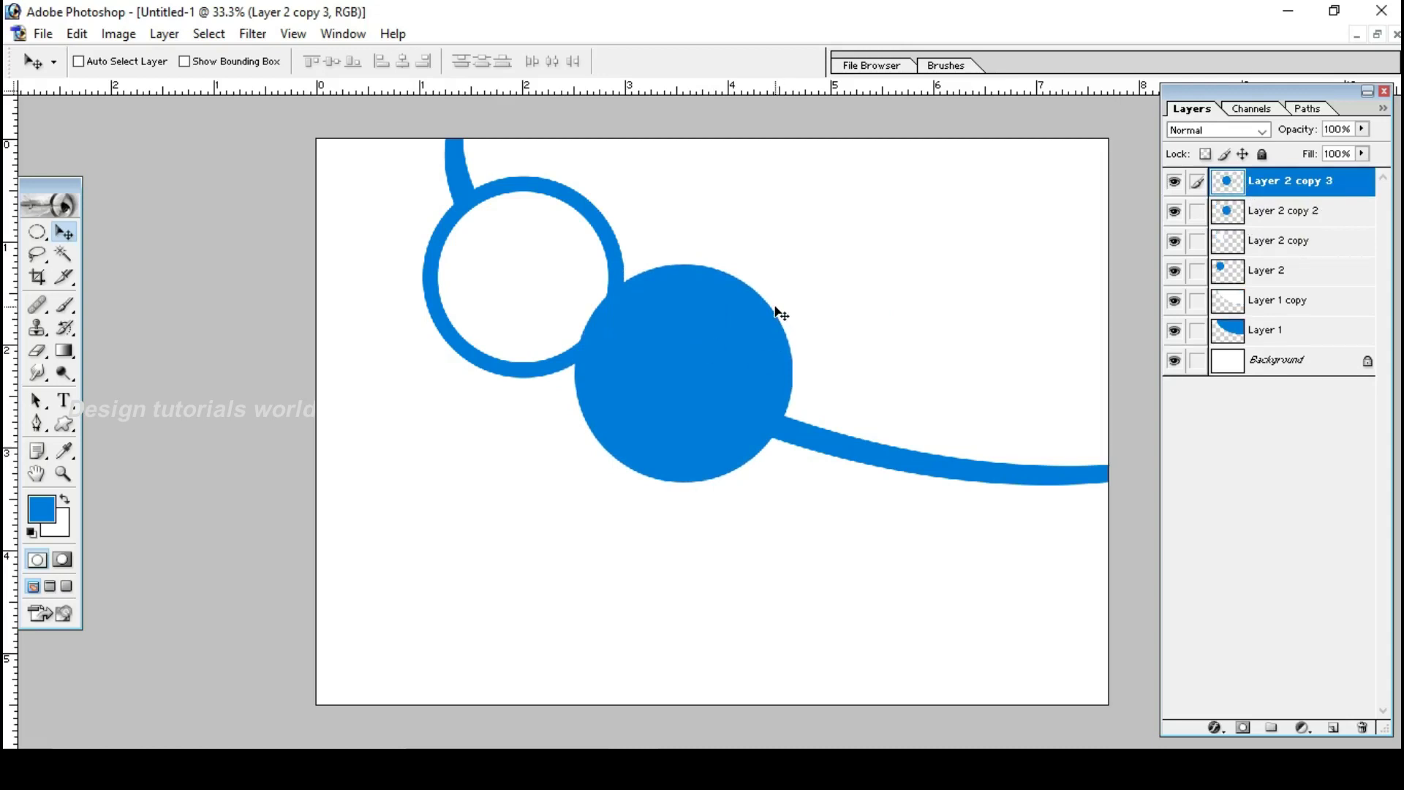
pyautogui.hotkey('ctrl', 't')
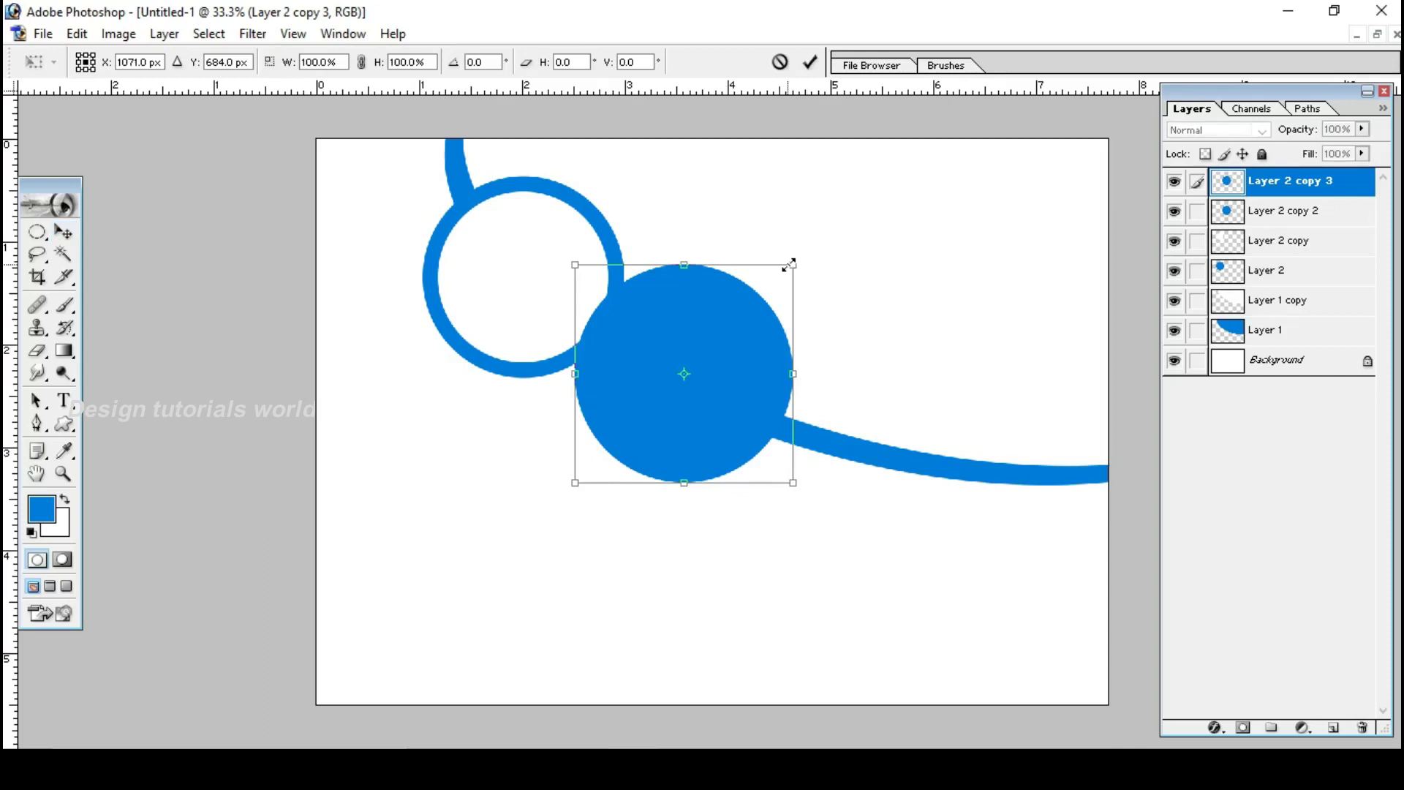
pyautogui.moveTo(790, 264); pyautogui.dragTo(783, 272)
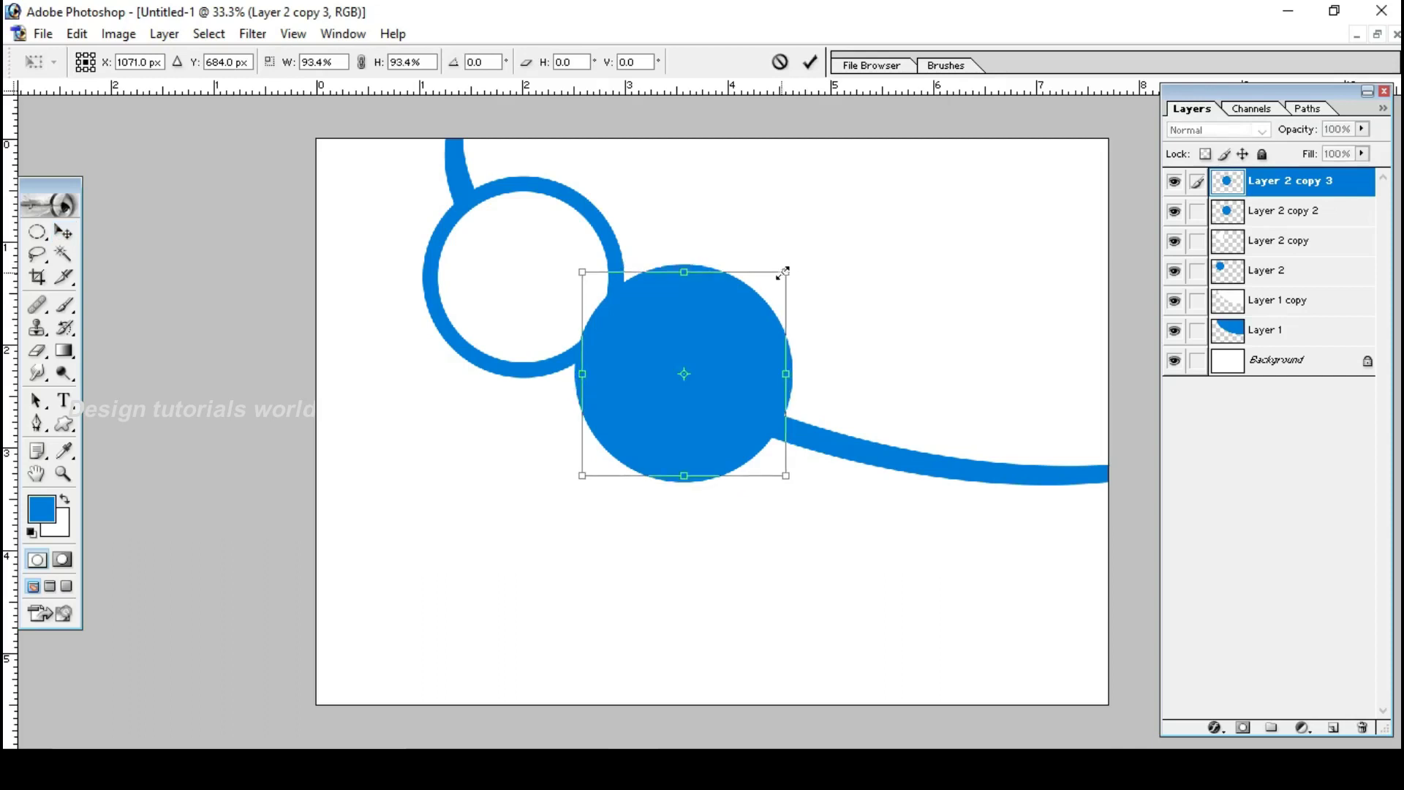
pyautogui.click(810, 63)
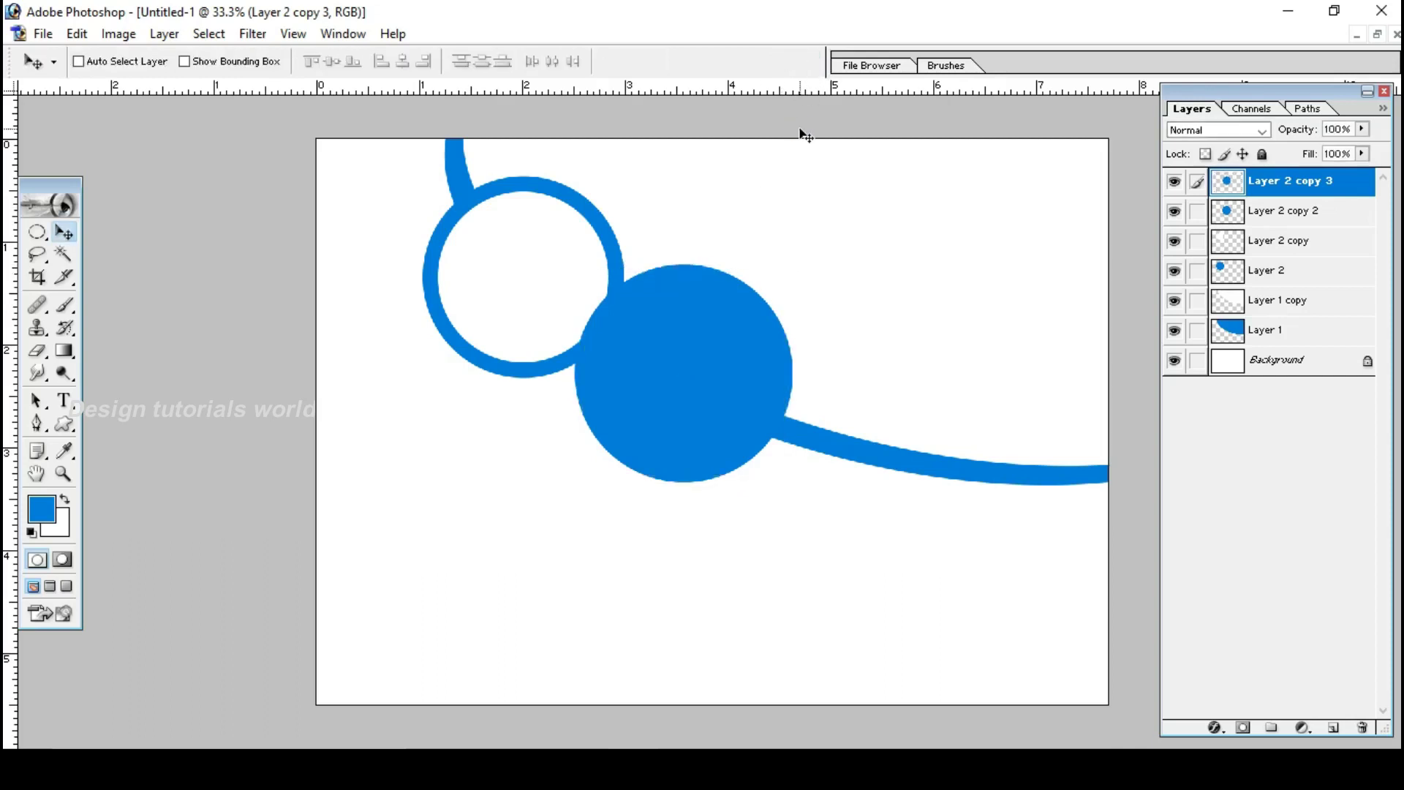
pyautogui.hotkey('ctrl', 'shift', 'BackSpace')
# Shrink the white inner circle twice more to thicken the ring, then duplicate it
pyautogui.hotkey('ctrl', 't')
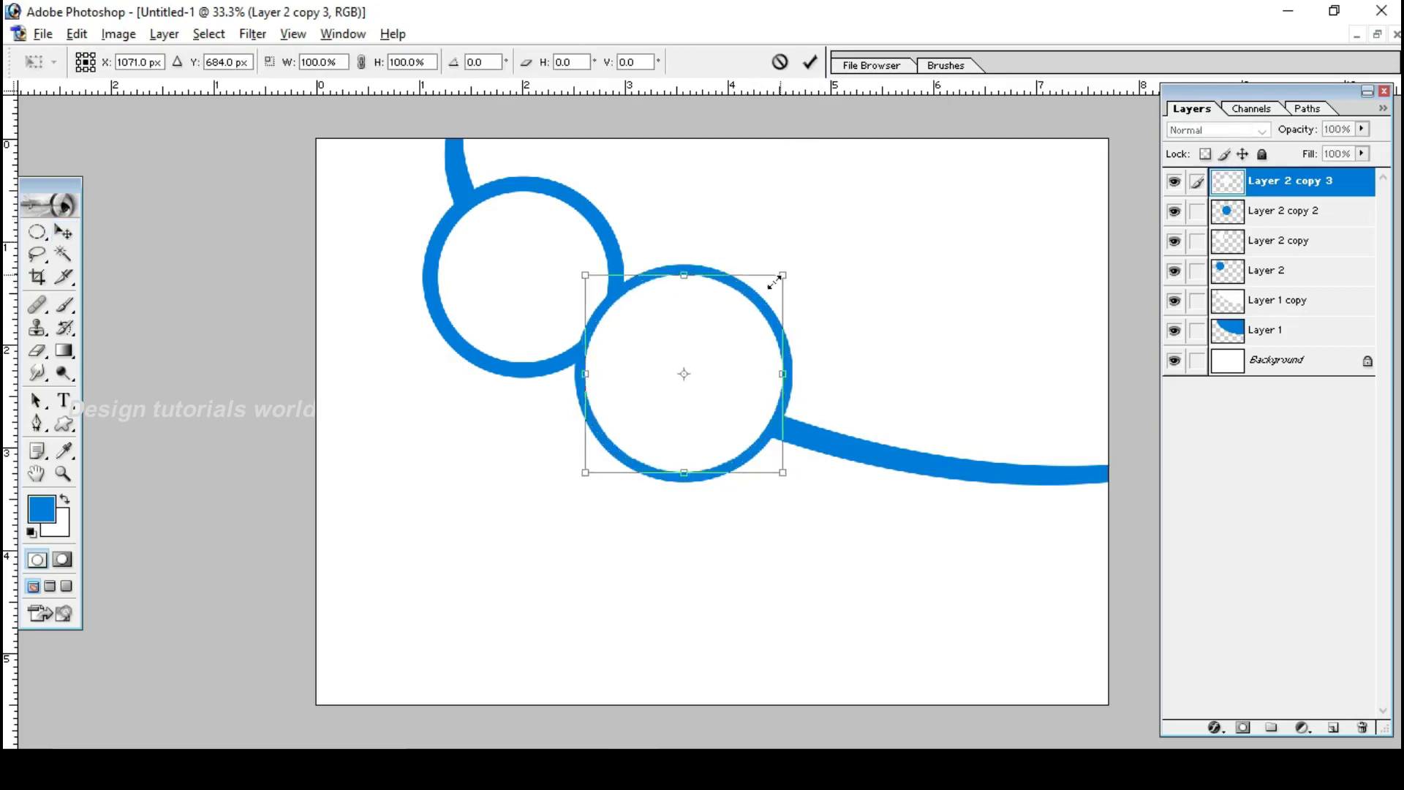
pyautogui.moveTo(786, 272)
pyautogui.mouseDown()
pyautogui.moveTo(773, 281)
pyautogui.moveTo(796, 288)
pyautogui.mouseUp()
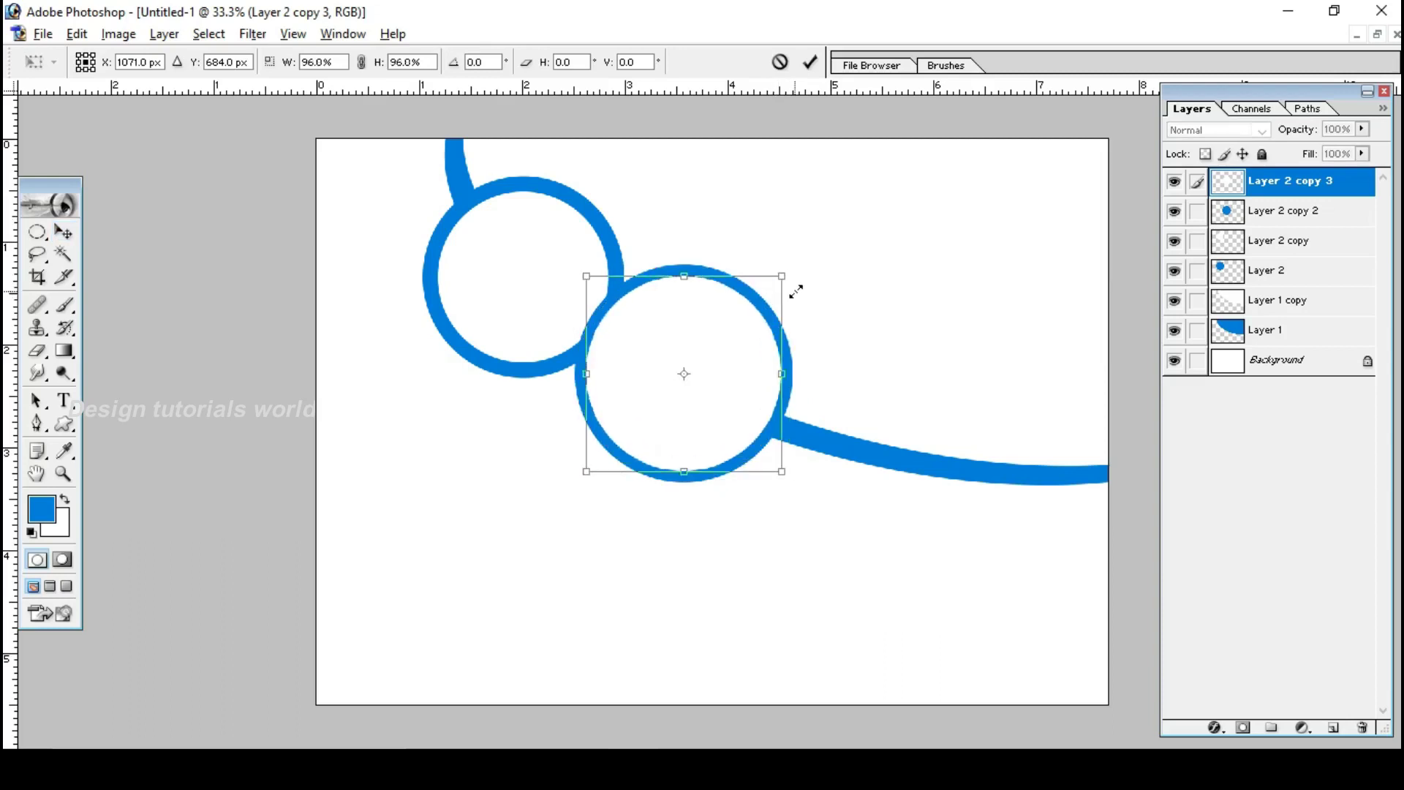
pyautogui.click(815, 64)
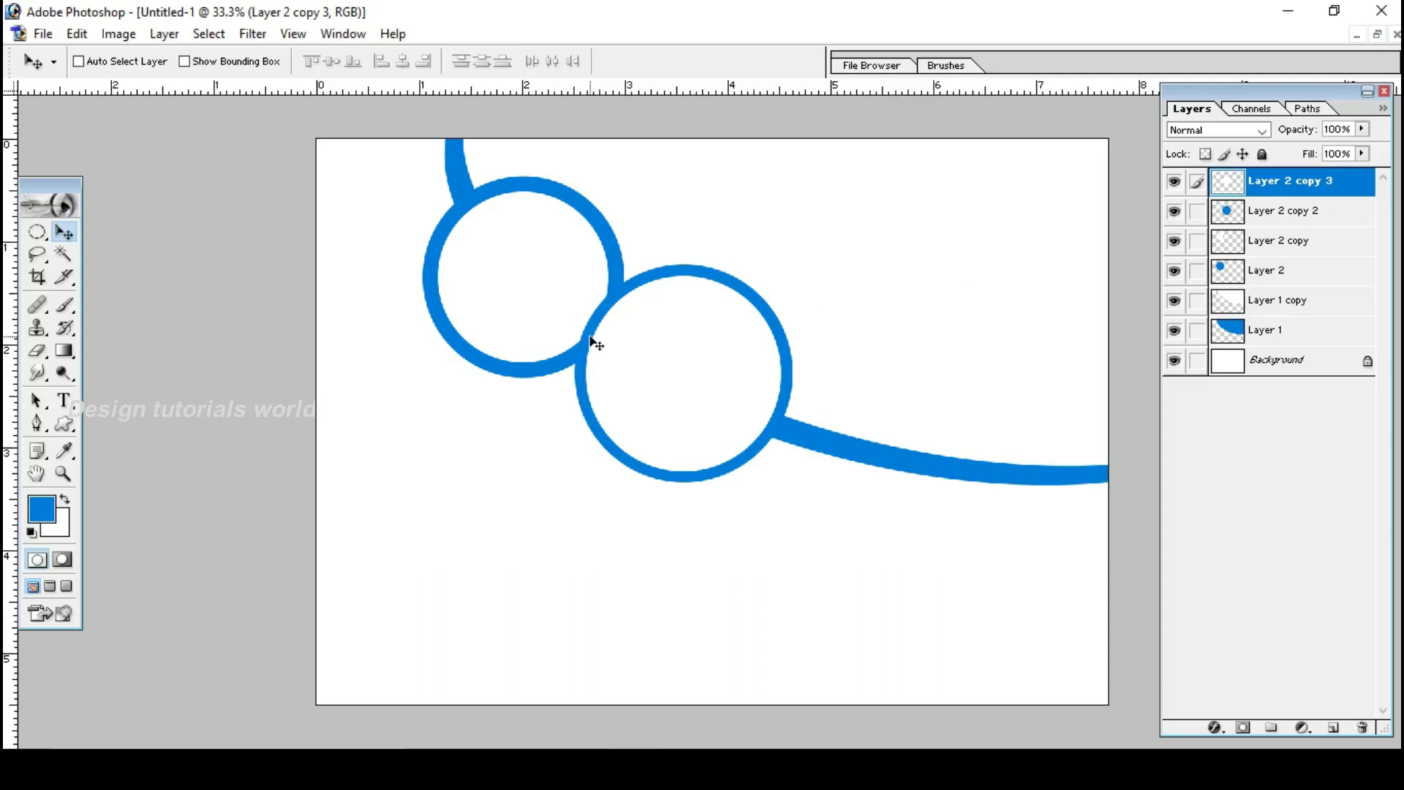
pyautogui.hotkey('ctrl', 't')
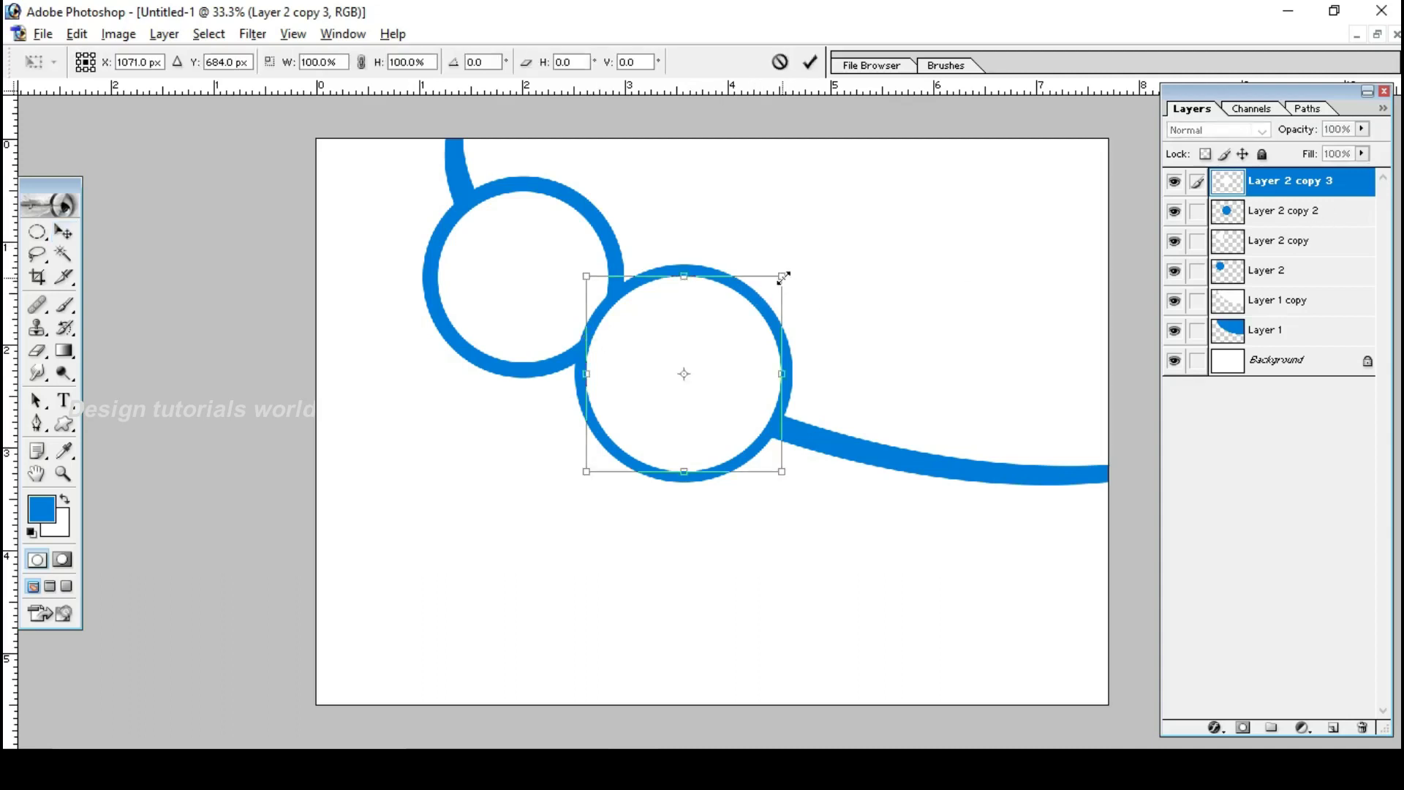
pyautogui.moveTo(783, 277); pyautogui.dragTo(778, 278)
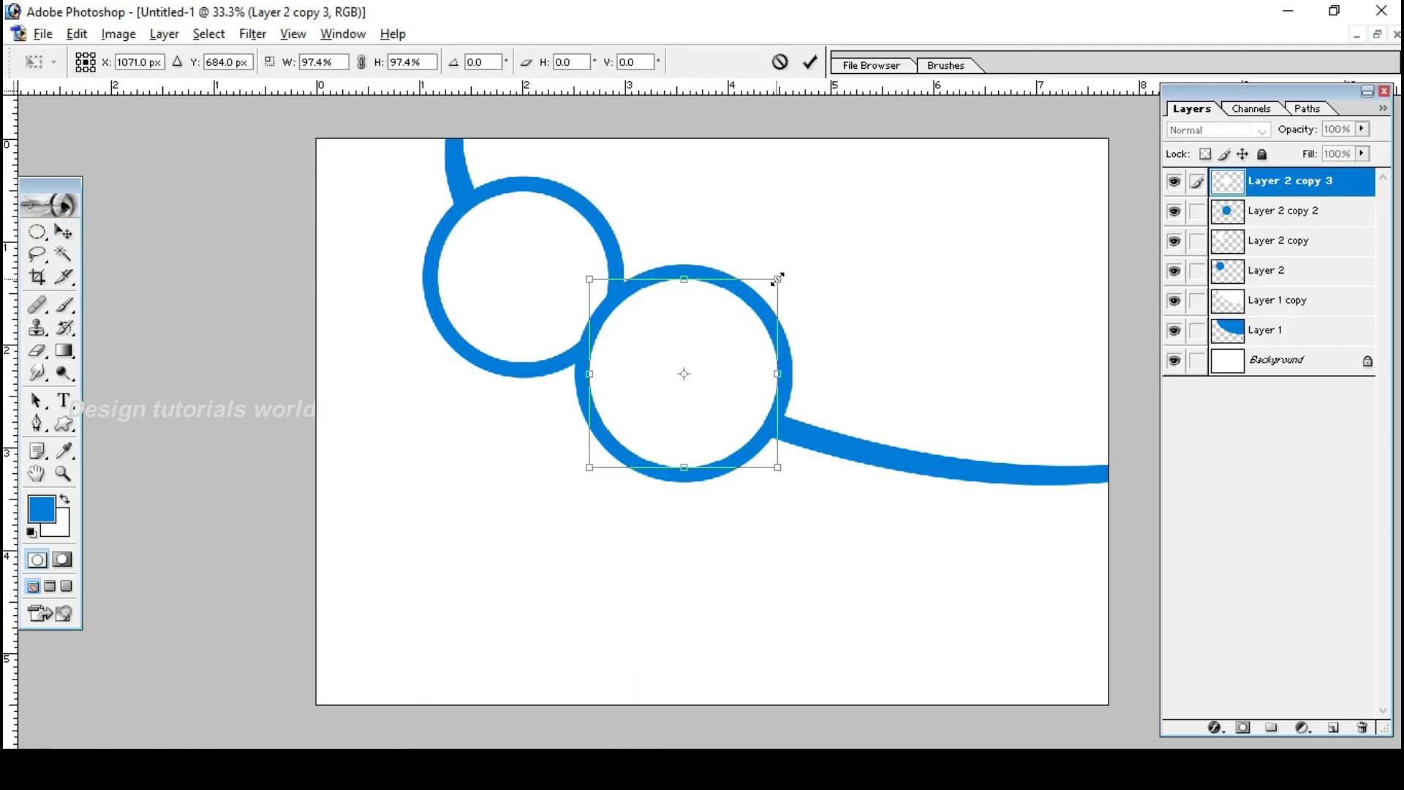
pyautogui.click(809, 62)
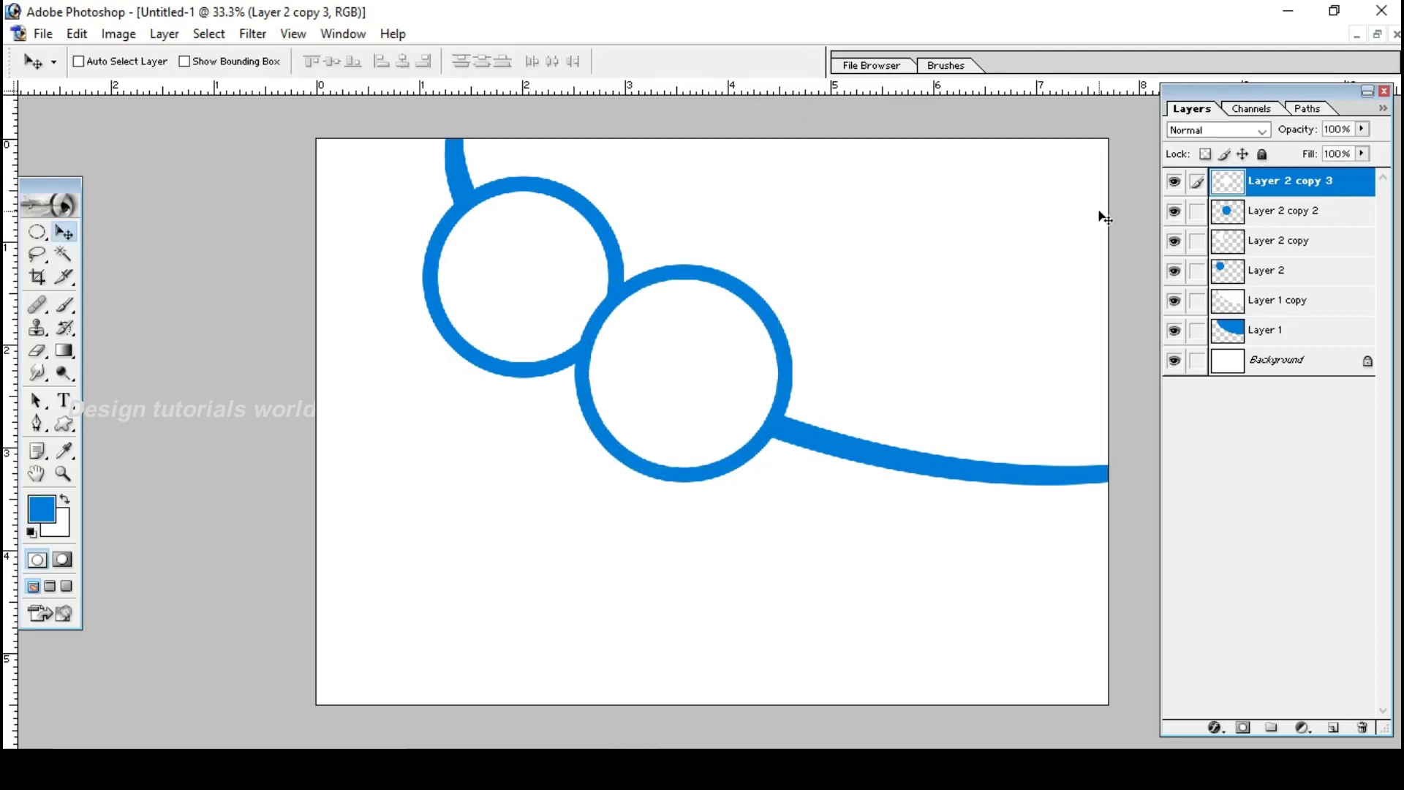
pyautogui.hotkey('ctrl', 'j')
# Duplicate the solid blue circle, place it lower right along the arc, and enlarge it to about 111%
pyautogui.click(1301, 241)
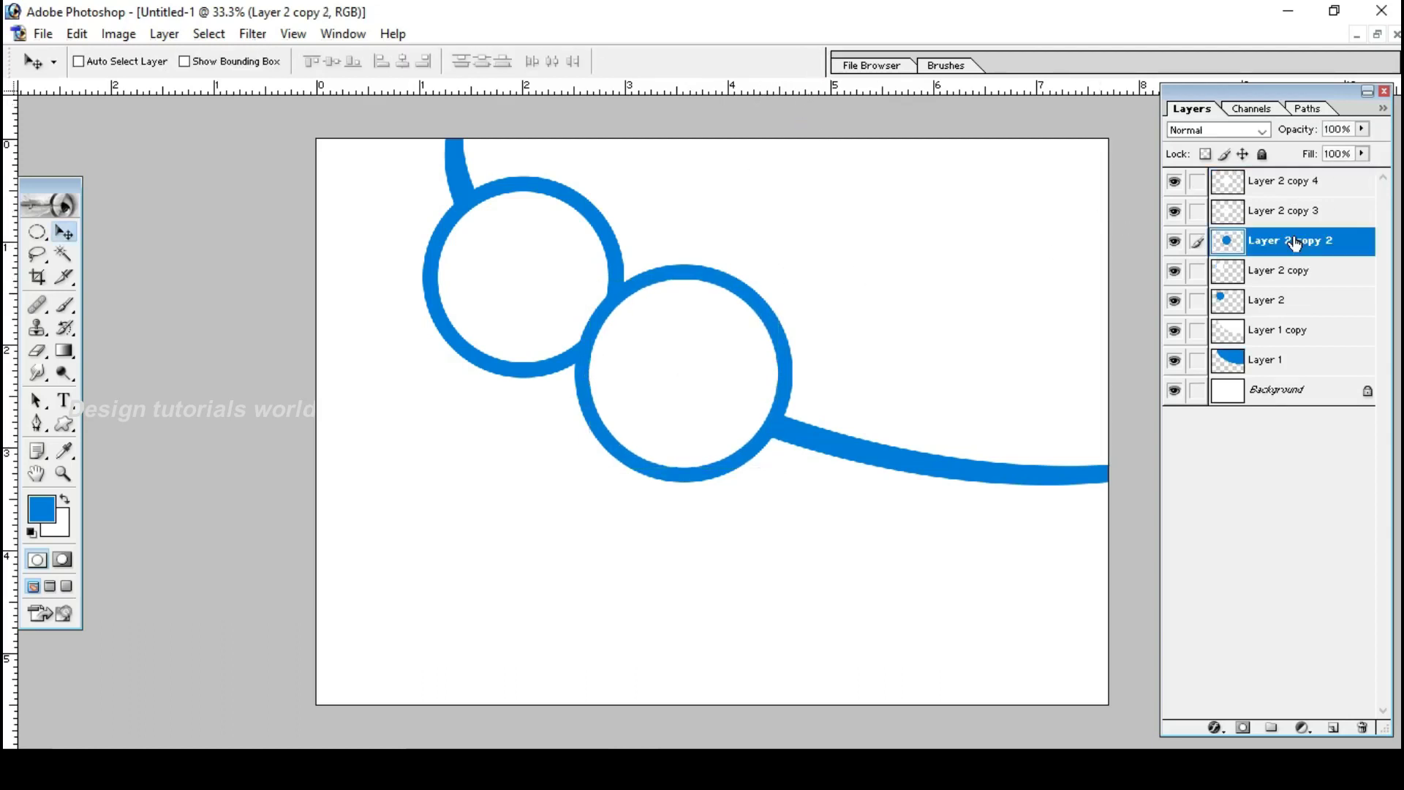
pyautogui.hotkey('ctrl', 'j')
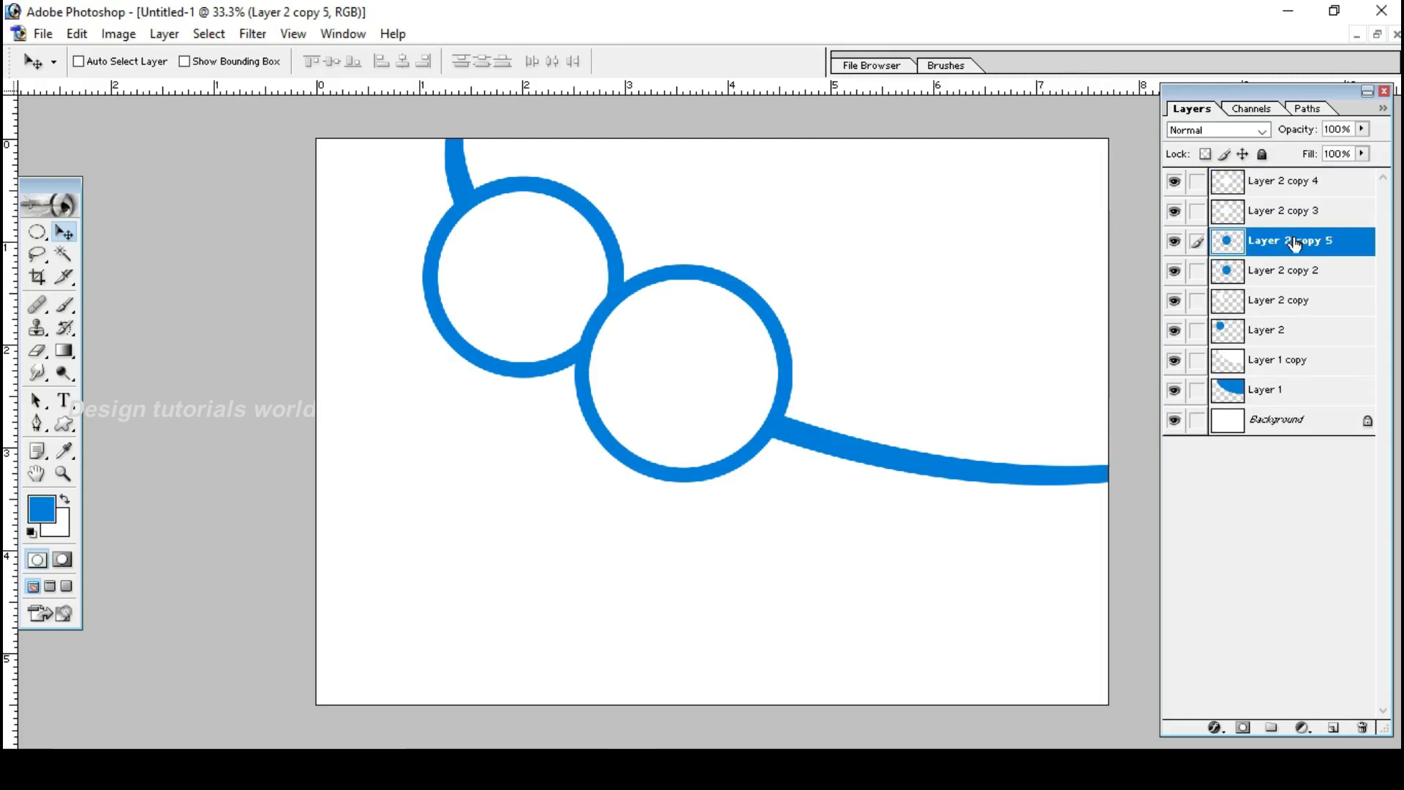
pyautogui.moveTo(1296, 245); pyautogui.dragTo(1309, 205)
pyautogui.moveTo(837, 424); pyautogui.dragTo(1033, 522)
pyautogui.moveTo(871, 485)
pyautogui.mouseDown()
pyautogui.moveTo(944, 471)
pyautogui.moveTo(949, 448)
pyautogui.mouseUp()
pyautogui.hotkey('ctrl', 't')
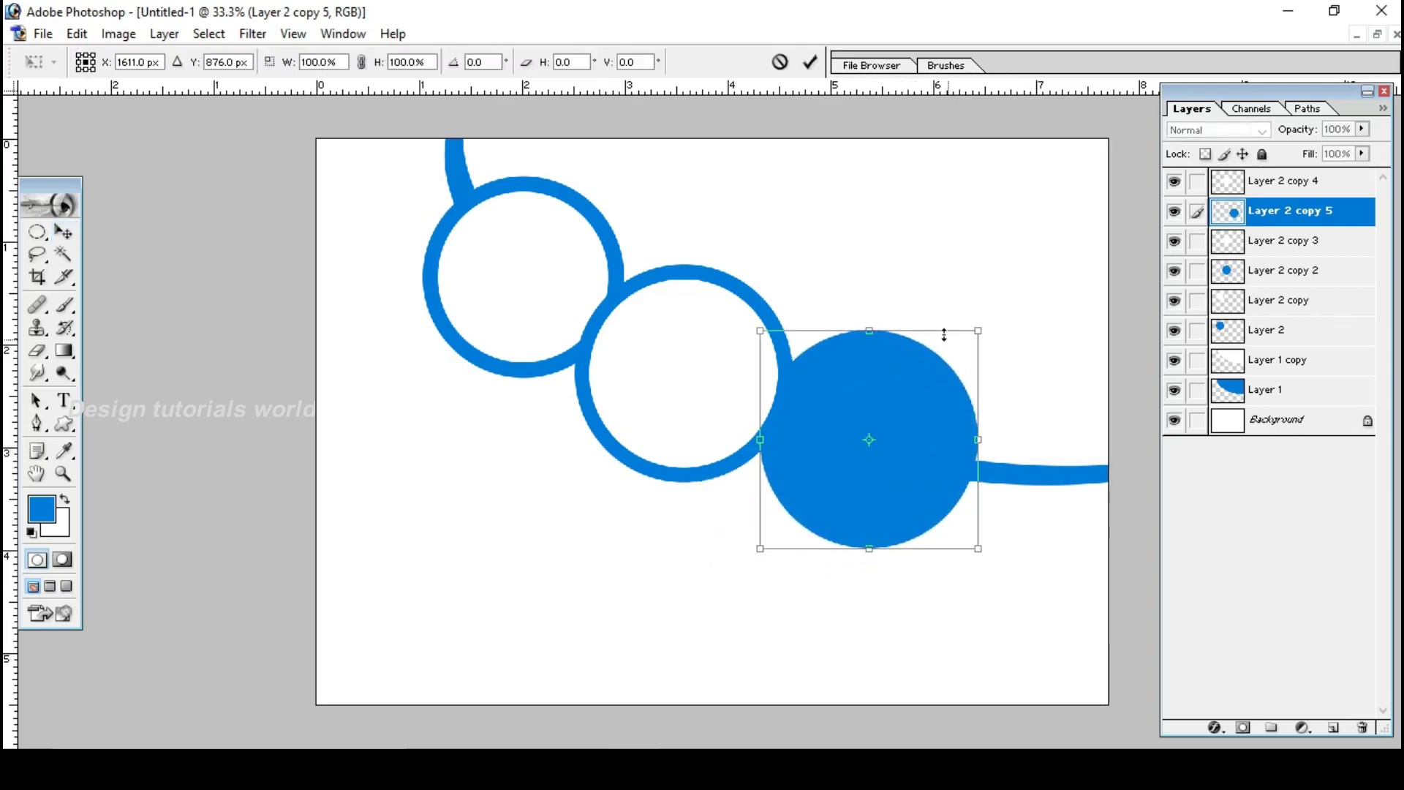
pyautogui.moveTo(980, 325); pyautogui.dragTo(992, 310)
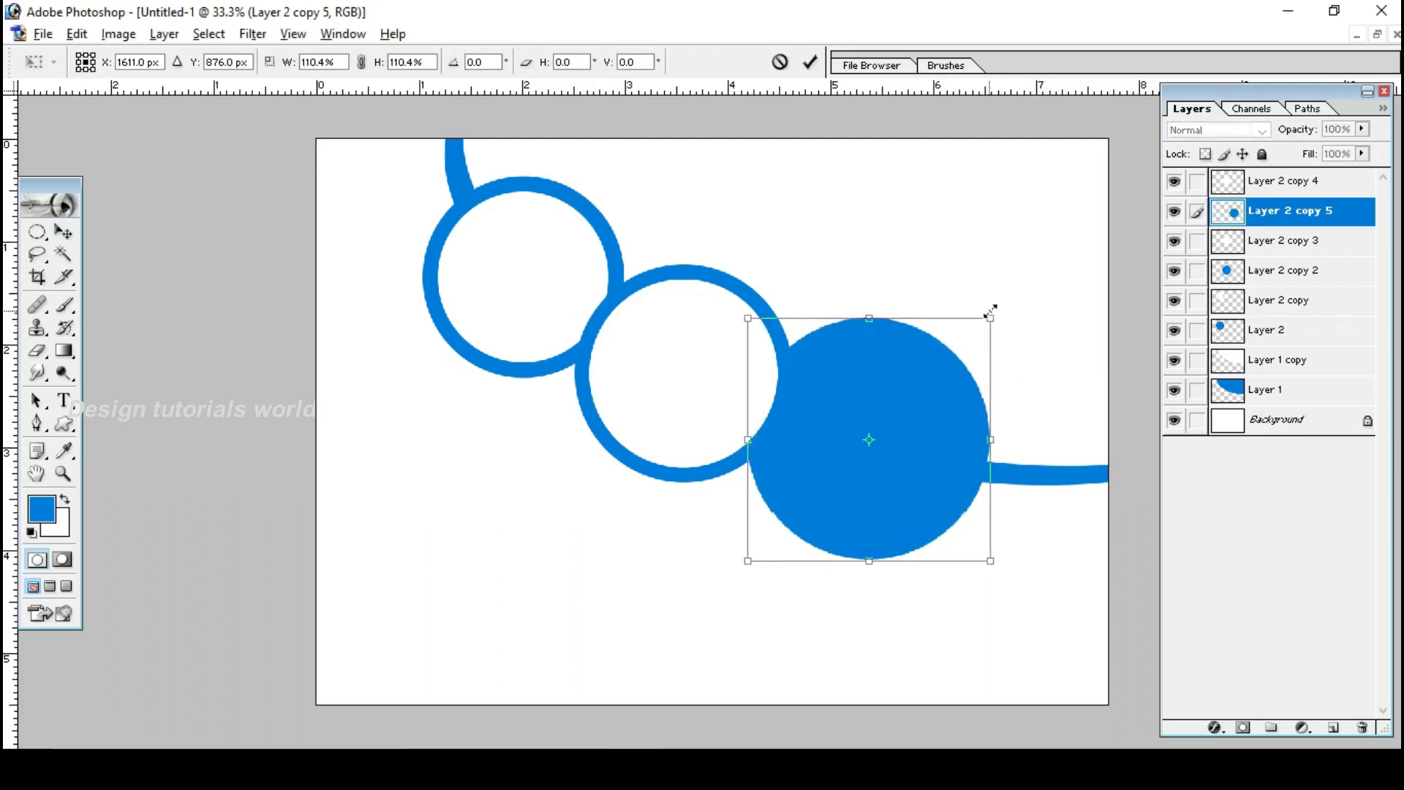
pyautogui.click(809, 61)
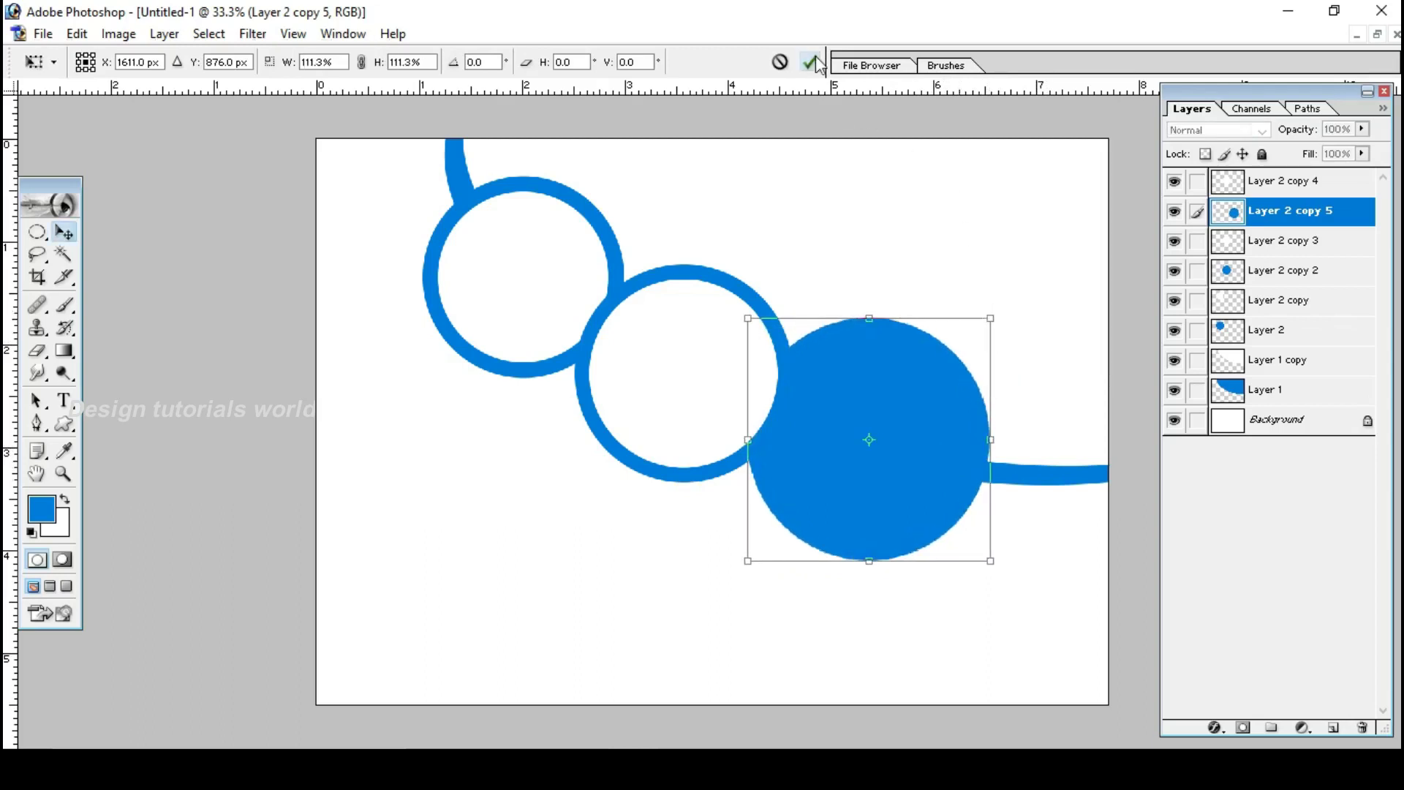
# Centre the white circle over the new disc, enlarge it to about 116% for a thin ring, and link the layers
pyautogui.hotkey('alt', ']')
pyautogui.moveTo(720, 448)
pyautogui.mouseDown()
pyautogui.moveTo(946, 491)
pyautogui.moveTo(902, 504)
pyautogui.moveTo(890, 437)
pyautogui.mouseUp()
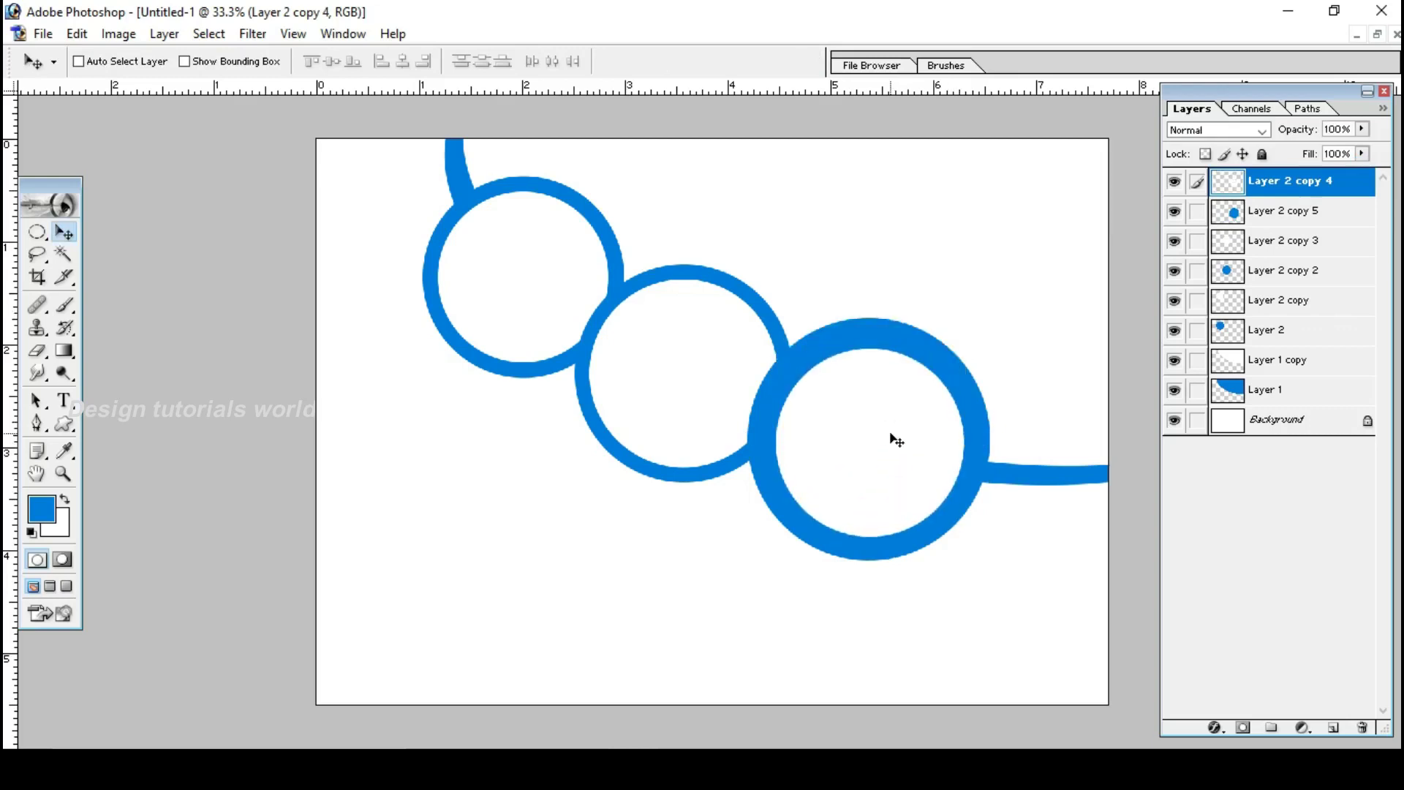
pyautogui.hotkey('ctrl', 't')
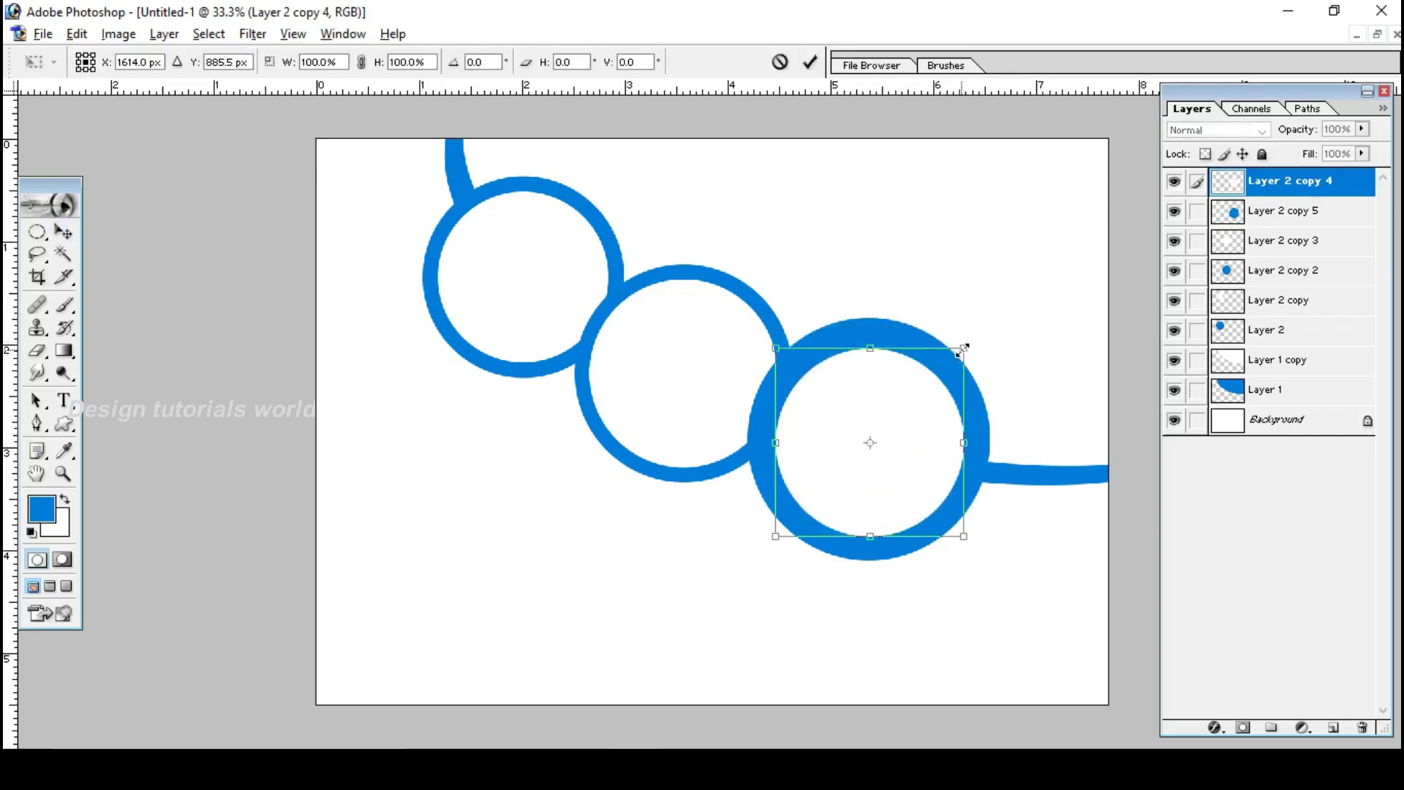
pyautogui.moveTo(963, 350); pyautogui.dragTo(971, 329)
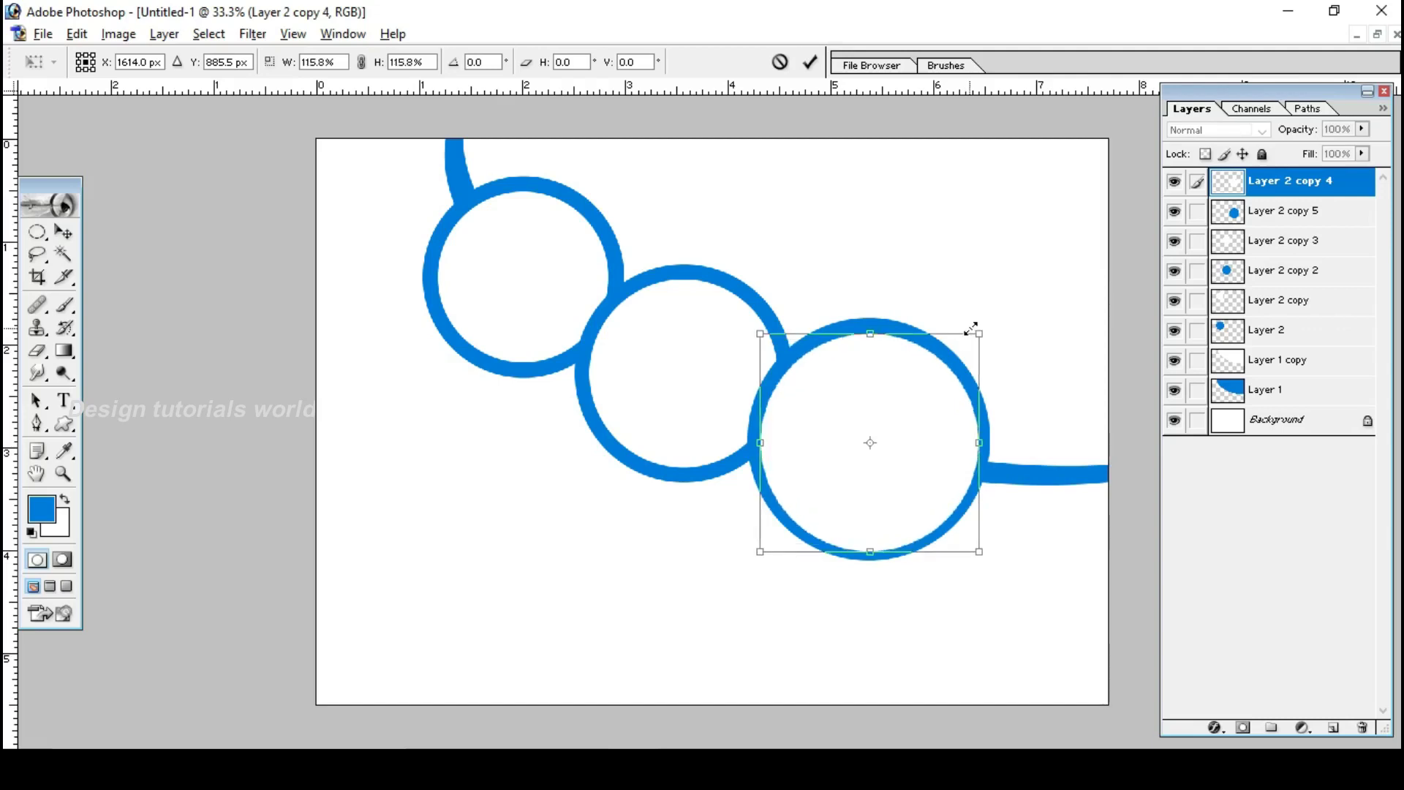
pyautogui.click(809, 61)
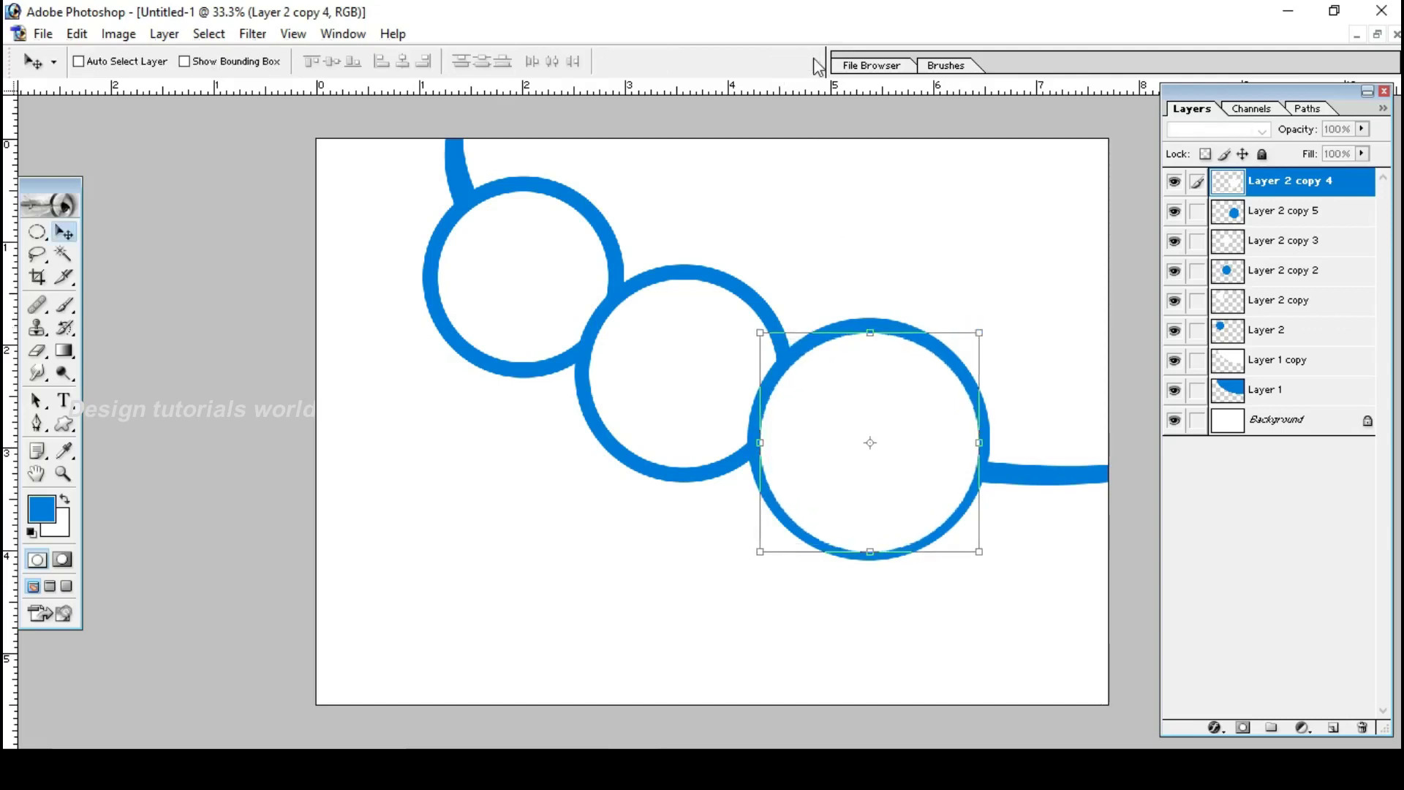
pyautogui.click(1197, 212)
# Shift the linked rings right and bring the crystal-ball photo into the calendar document
pyautogui.moveTo(652, 490); pyautogui.dragTo(693, 494)
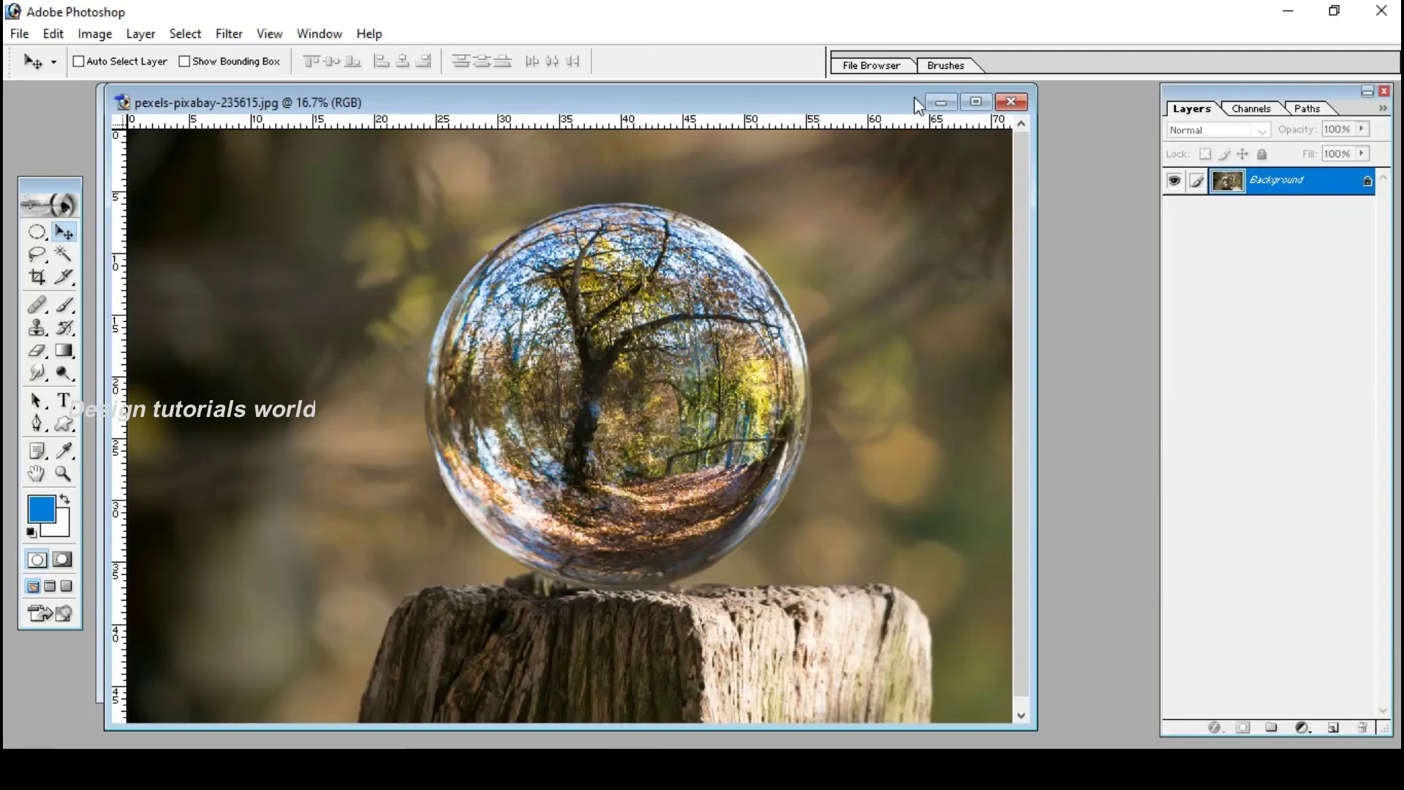
pyautogui.moveTo(914, 97); pyautogui.dragTo(936, 355)
pyautogui.click(737, 252)
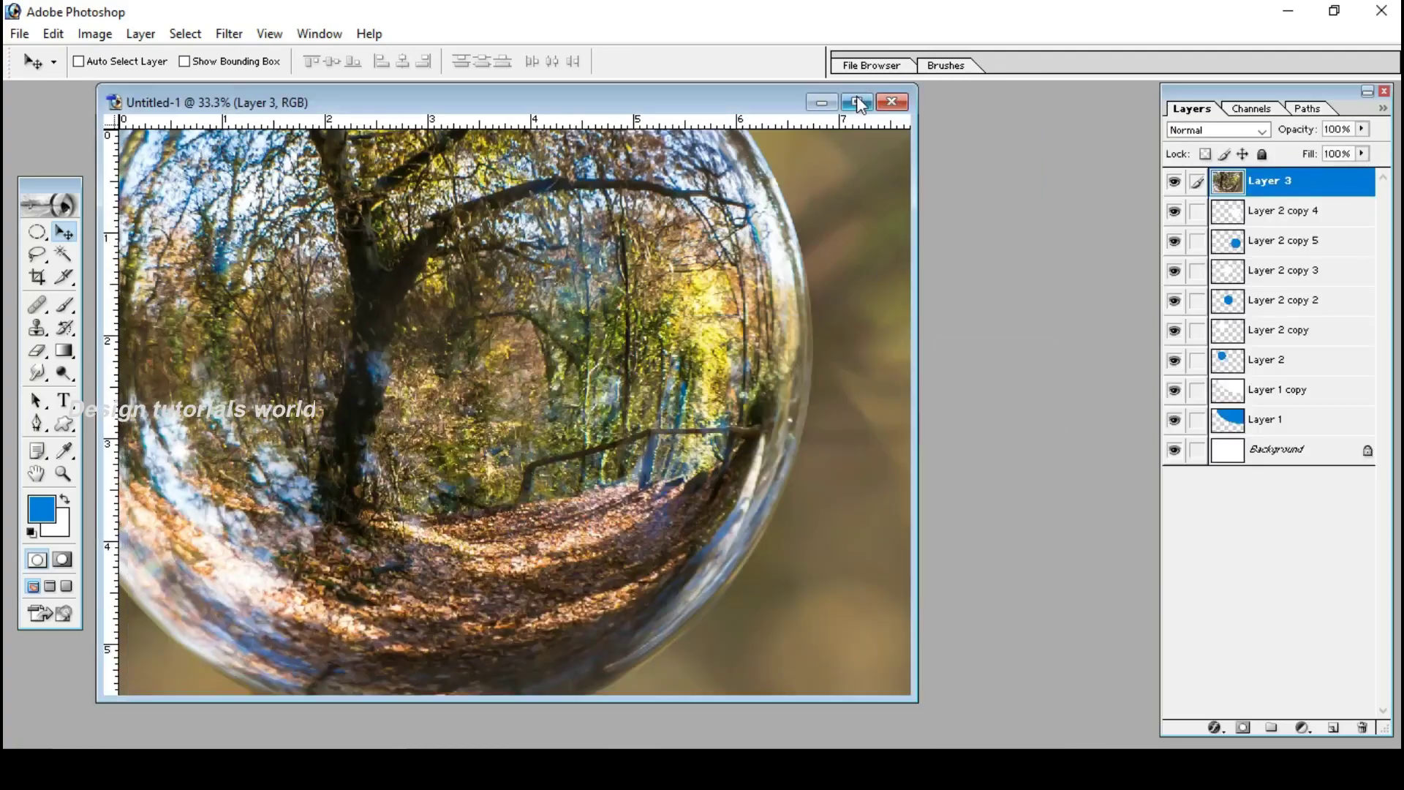
pyautogui.click(857, 103)
pyautogui.hotkey('ctrl', '-')
pyautogui.hotkey('ctrl', '-')
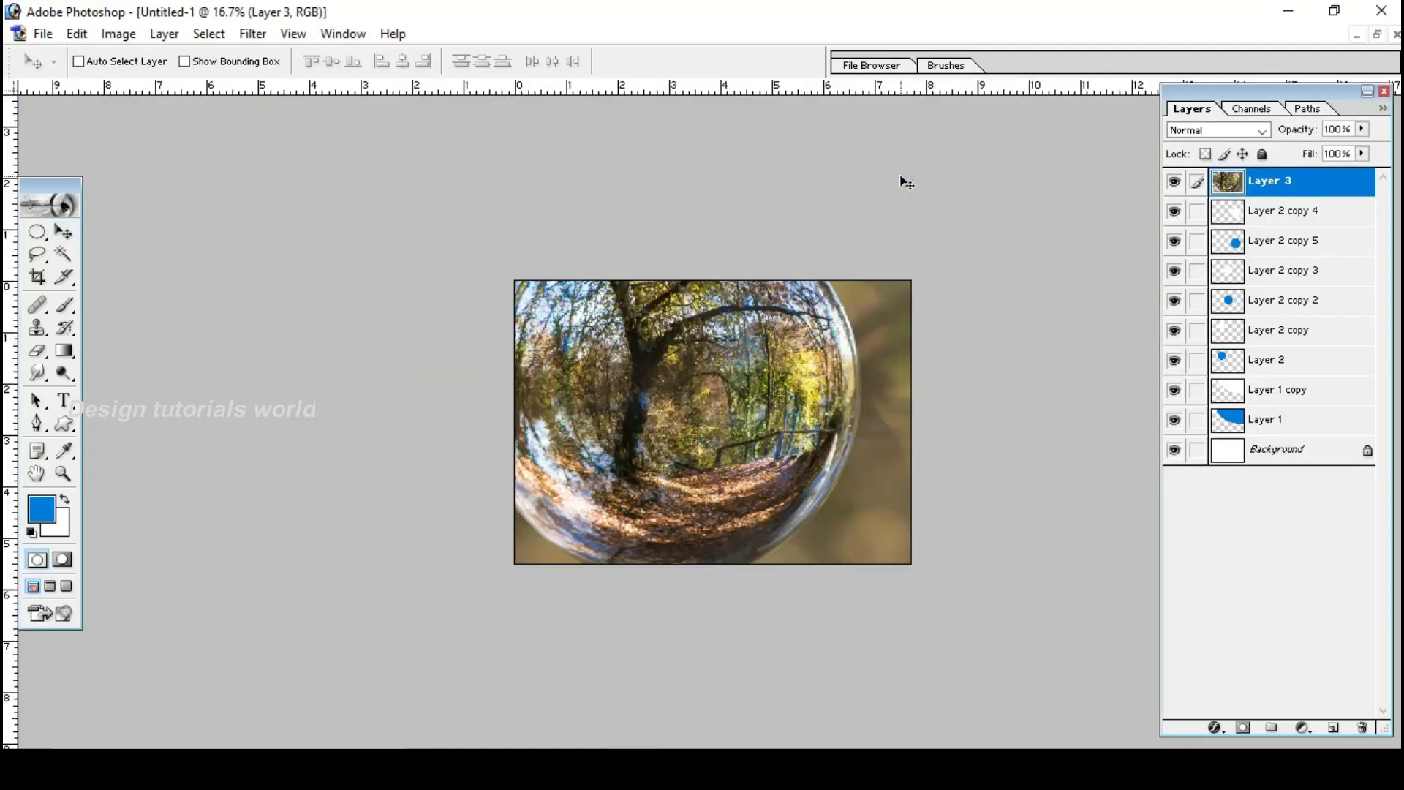
# Scale the crystal-ball photo to about 37.5% and position it at the page's upper right
pyautogui.hotkey('ctrl', 't')
pyautogui.moveTo(176, 121); pyautogui.dragTo(454, 294)
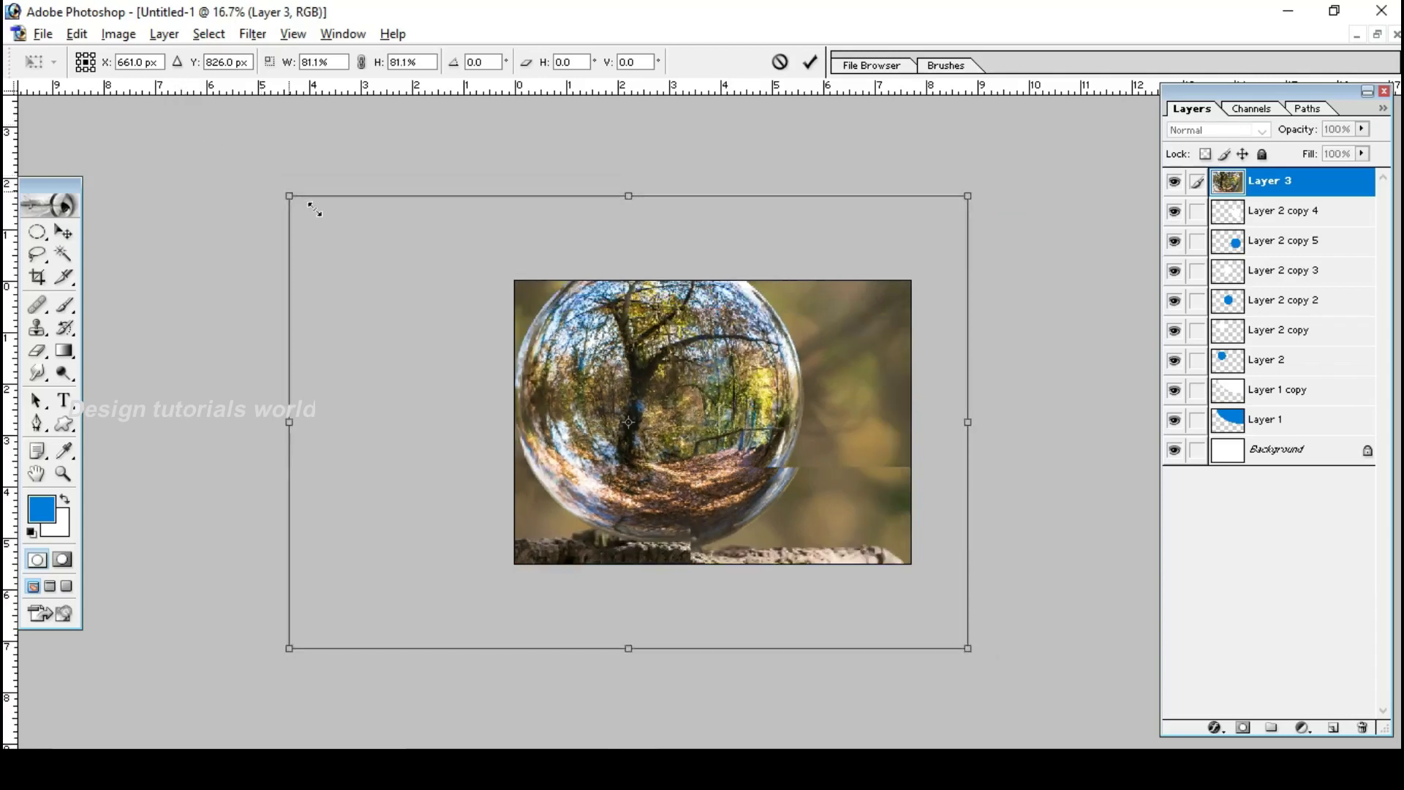
pyautogui.moveTo(777, 371)
pyautogui.mouseDown()
pyautogui.moveTo(857, 322)
pyautogui.moveTo(881, 327)
pyautogui.mouseUp()
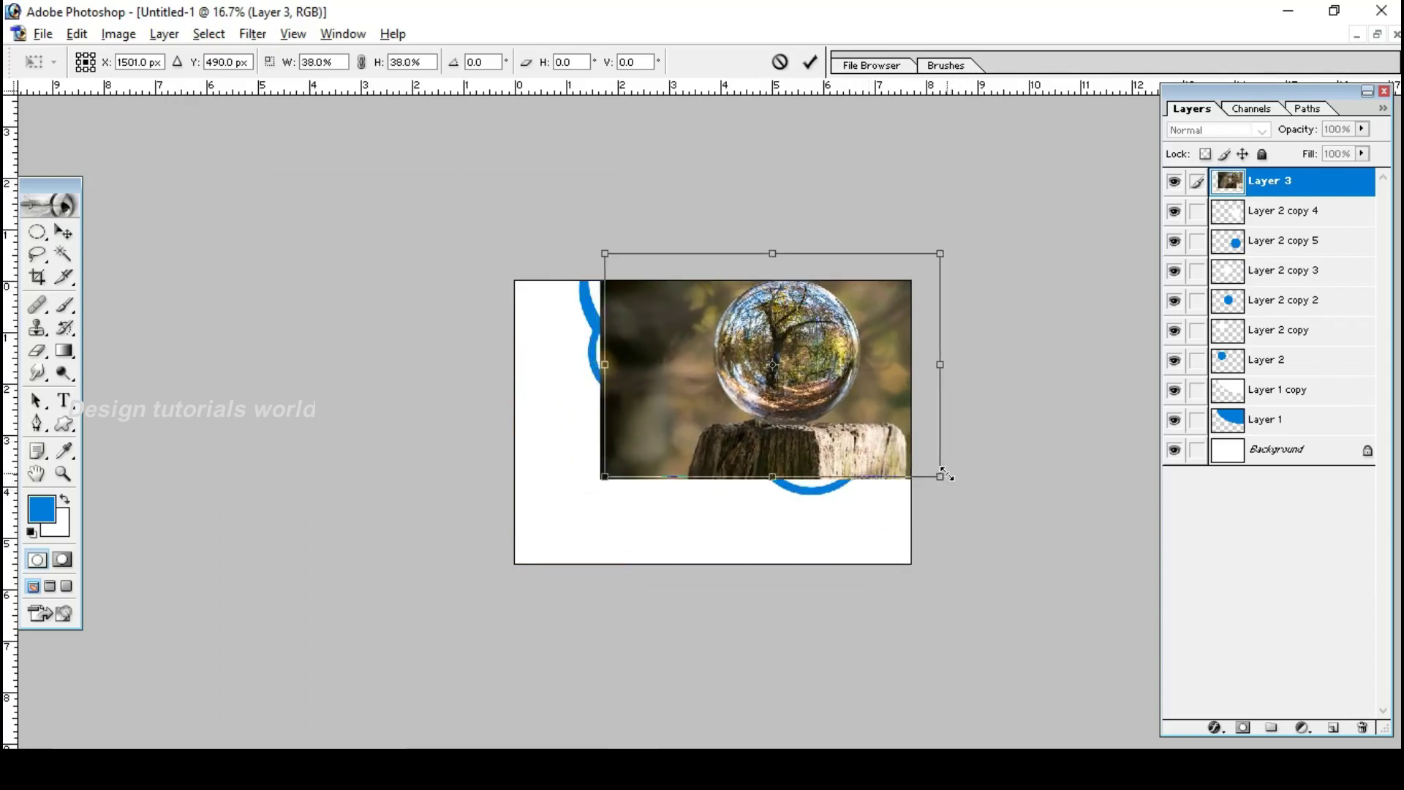
pyautogui.moveTo(953, 486); pyautogui.dragTo(909, 457)
pyautogui.moveTo(853, 409); pyautogui.dragTo(845, 416)
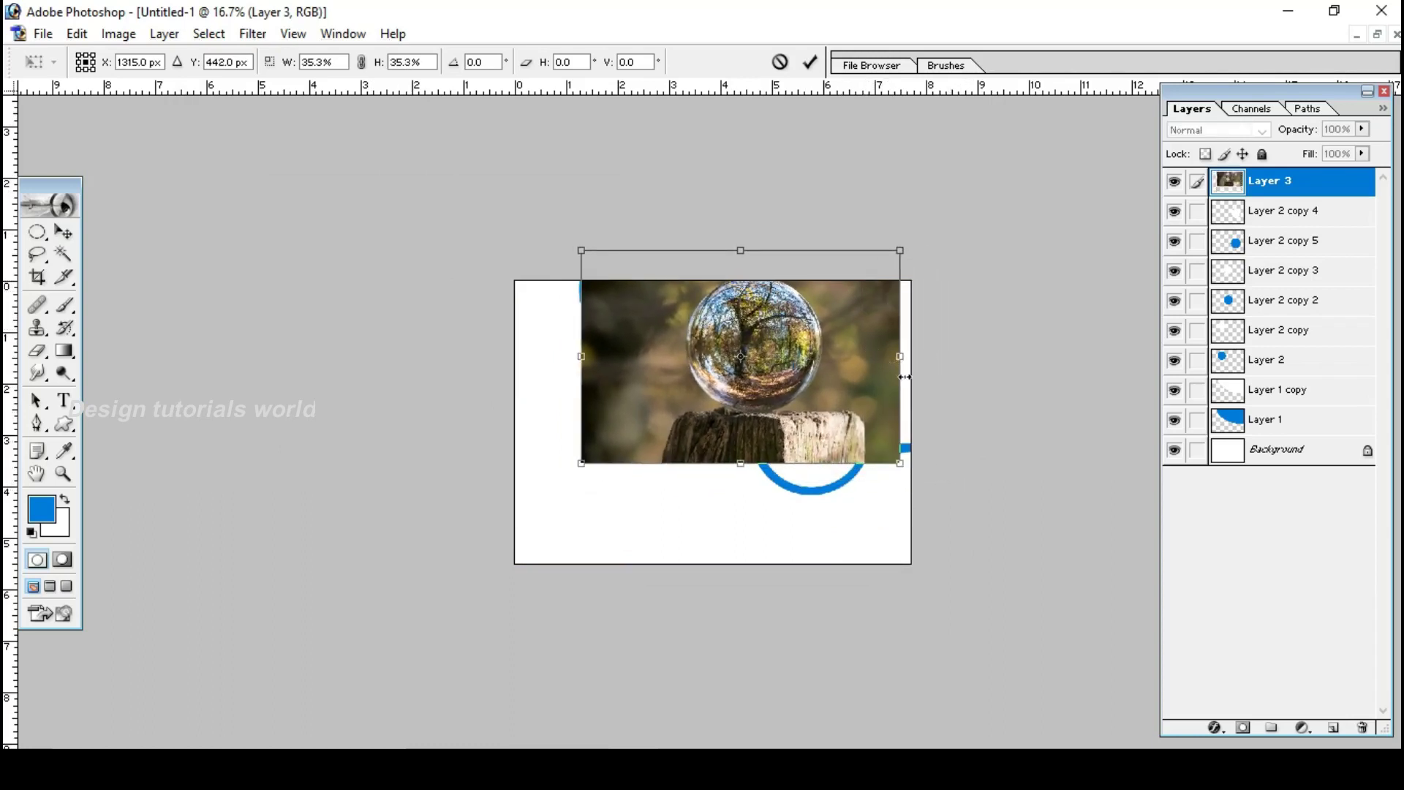
pyautogui.moveTo(901, 463); pyautogui.dragTo(919, 475)
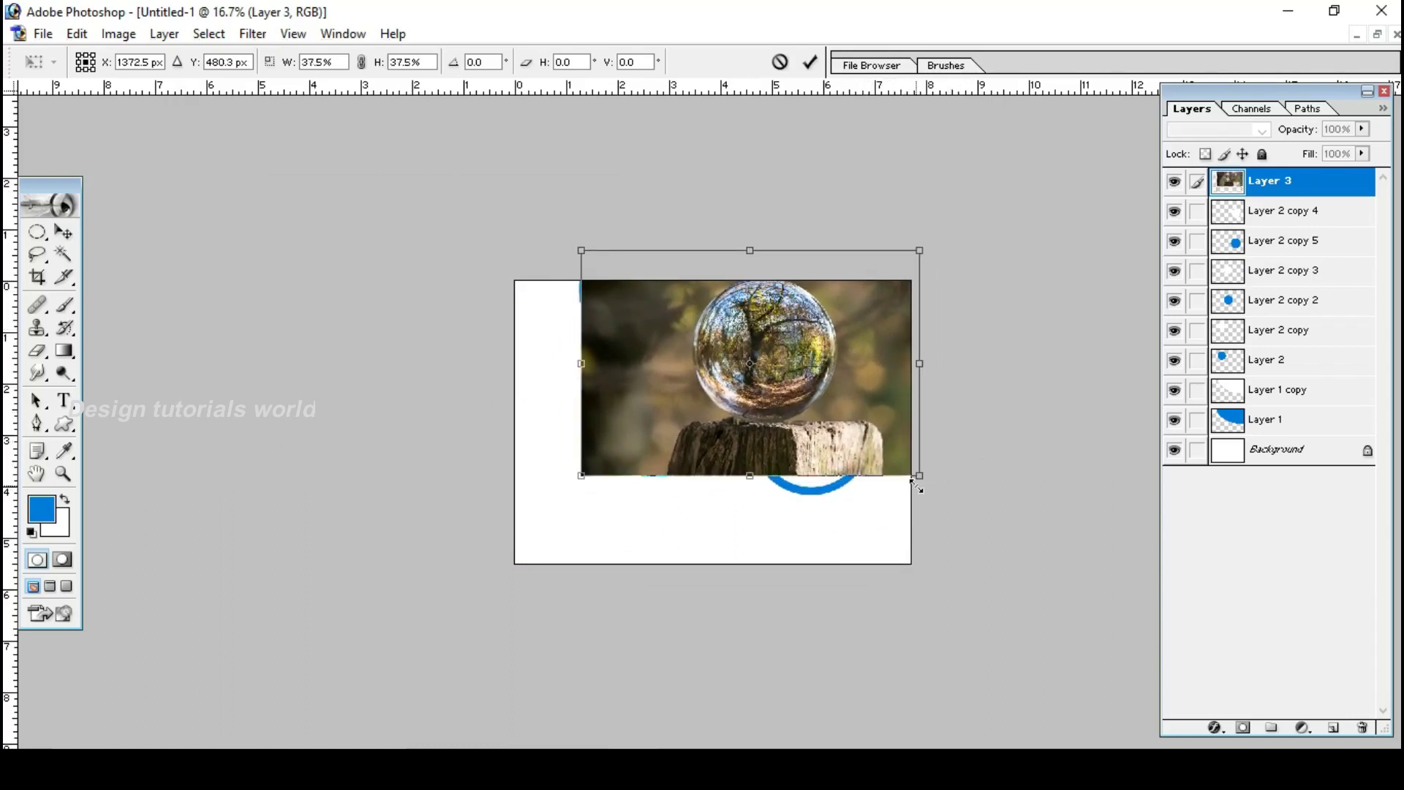
pyautogui.click(809, 62)
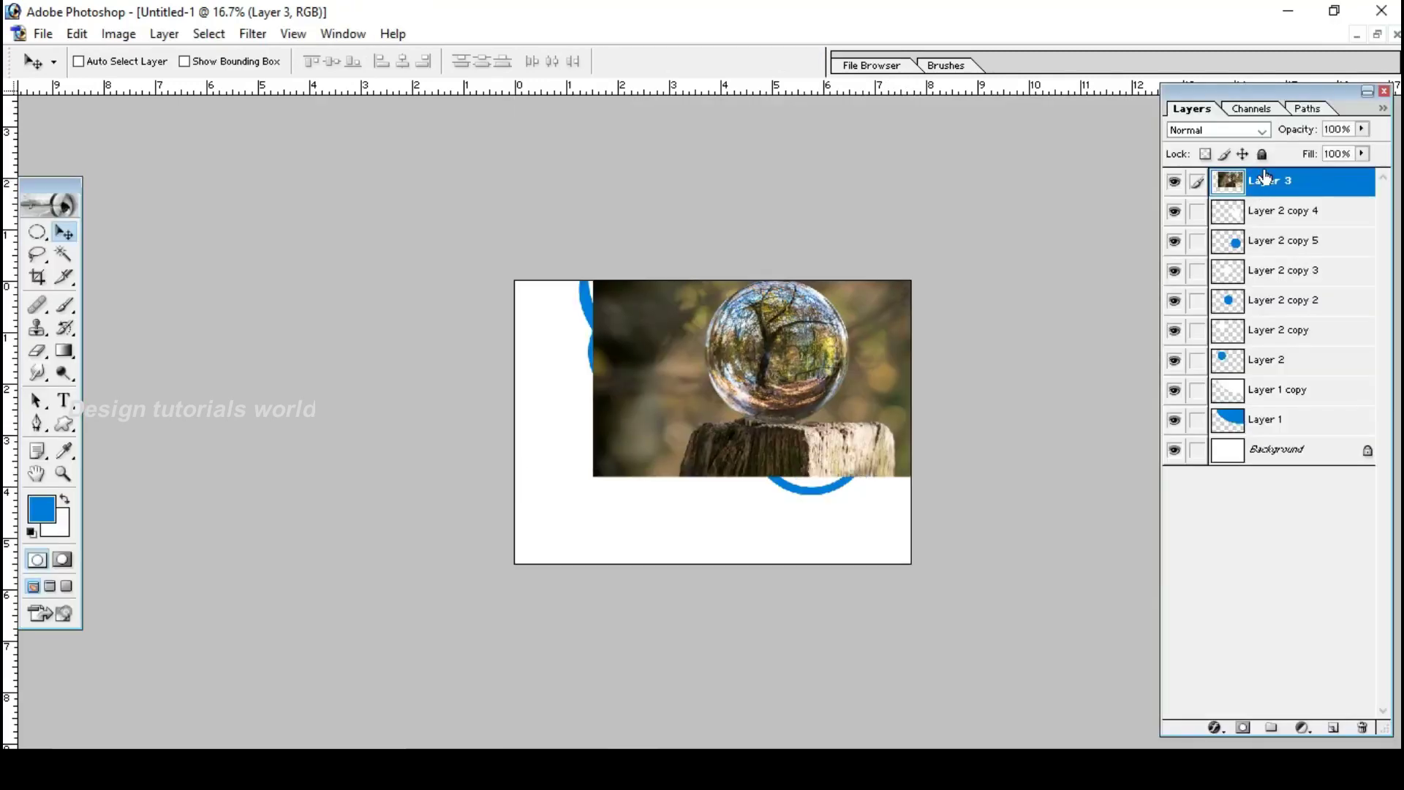
# Move Layer 3 below the circles, mask it to the arc, and bring in a second crystal-ball photo
pyautogui.moveTo(1254, 183)
pyautogui.mouseDown()
pyautogui.moveTo(1355, 415)
pyautogui.moveTo(1329, 373)
pyautogui.mouseUp()
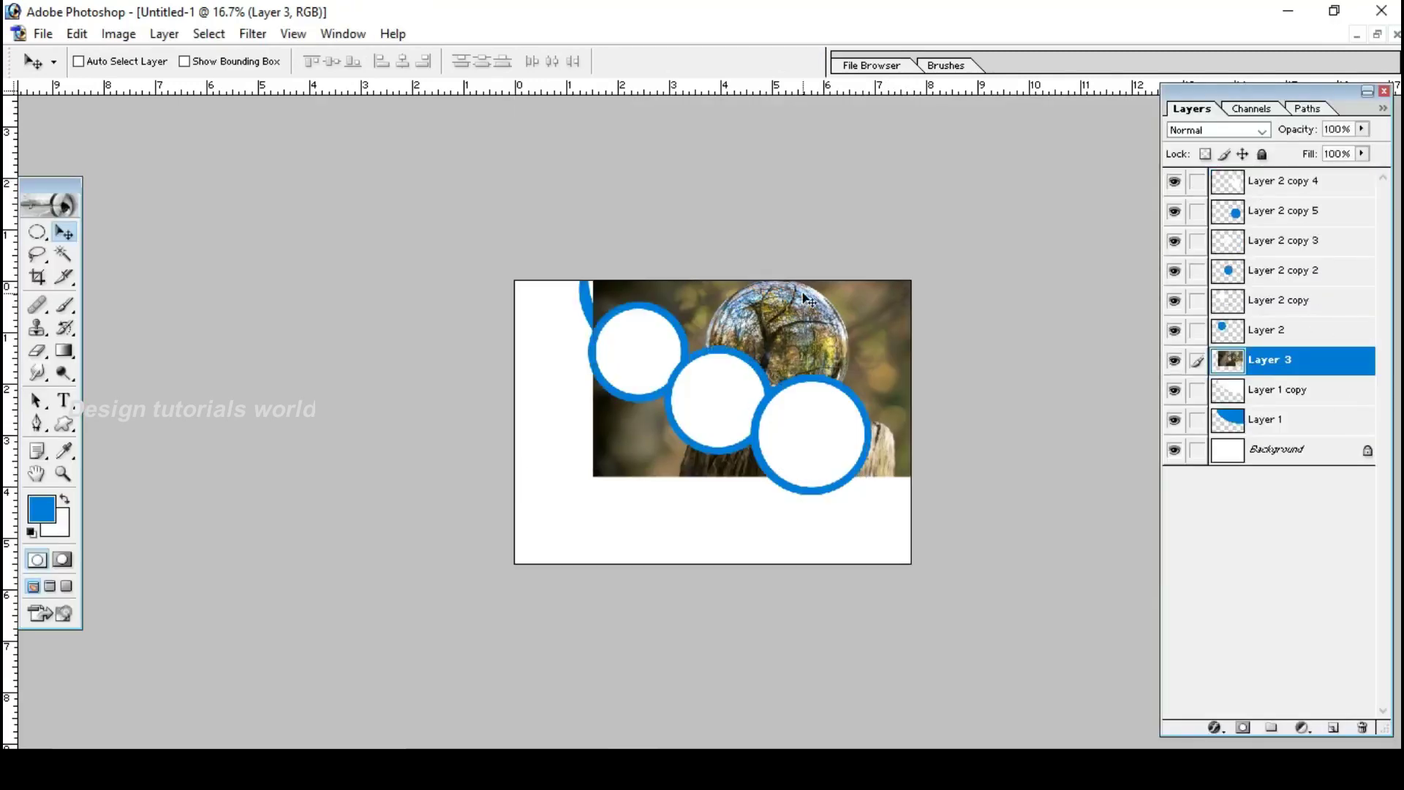
pyautogui.moveTo(807, 310); pyautogui.dragTo(785, 310)
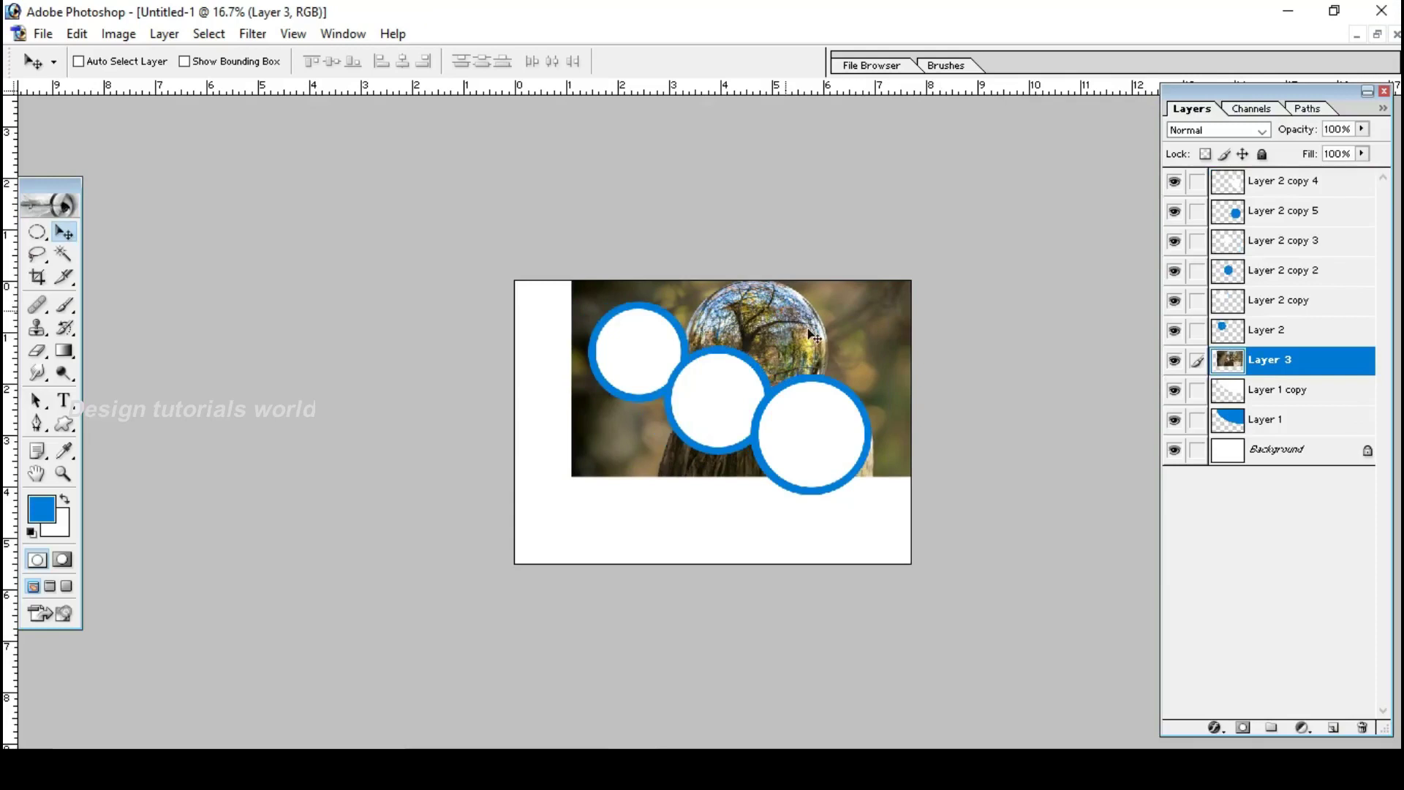
pyautogui.hotkey('ctrl', '+')
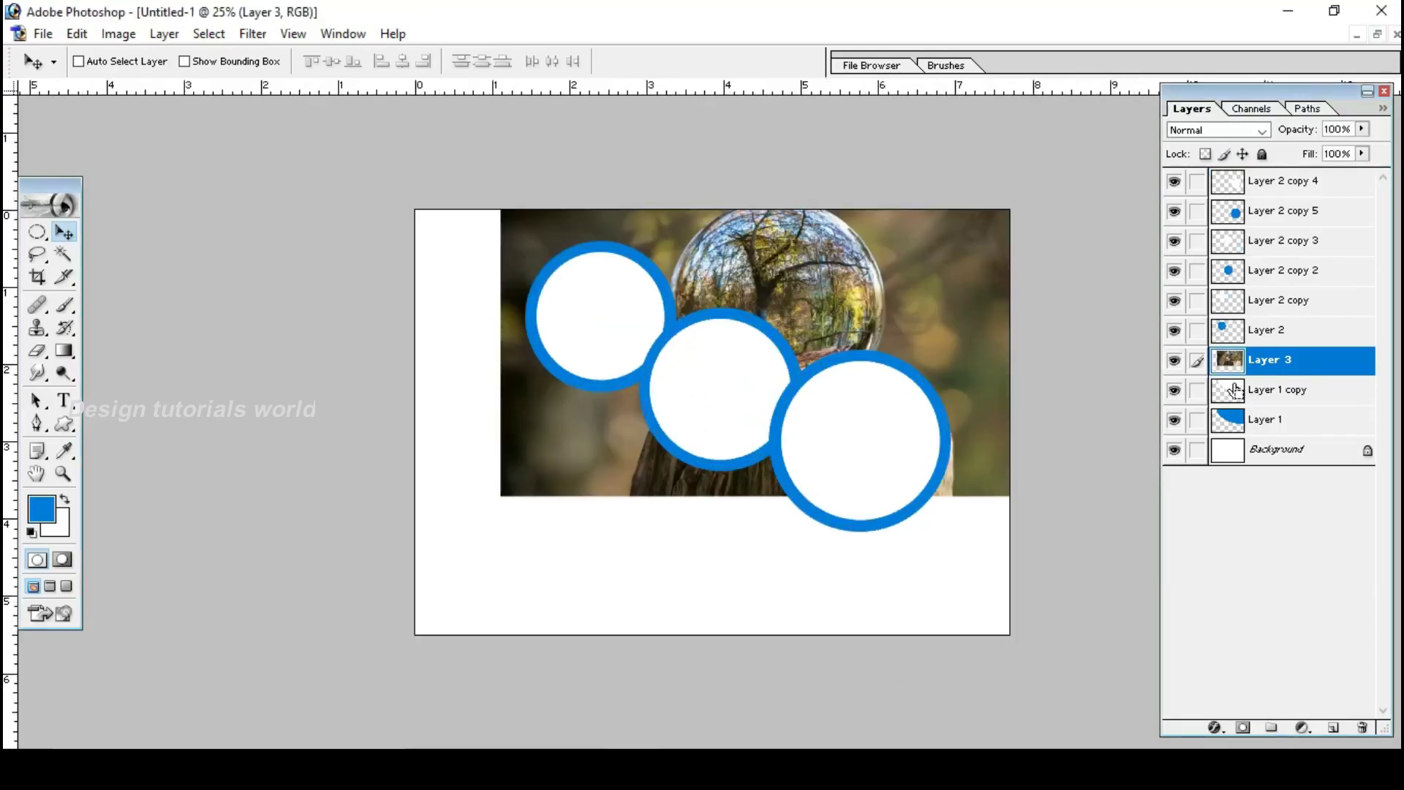
pyautogui.keyDown('ctrl'); pyautogui.click(1235, 389); pyautogui.keyUp('ctrl')
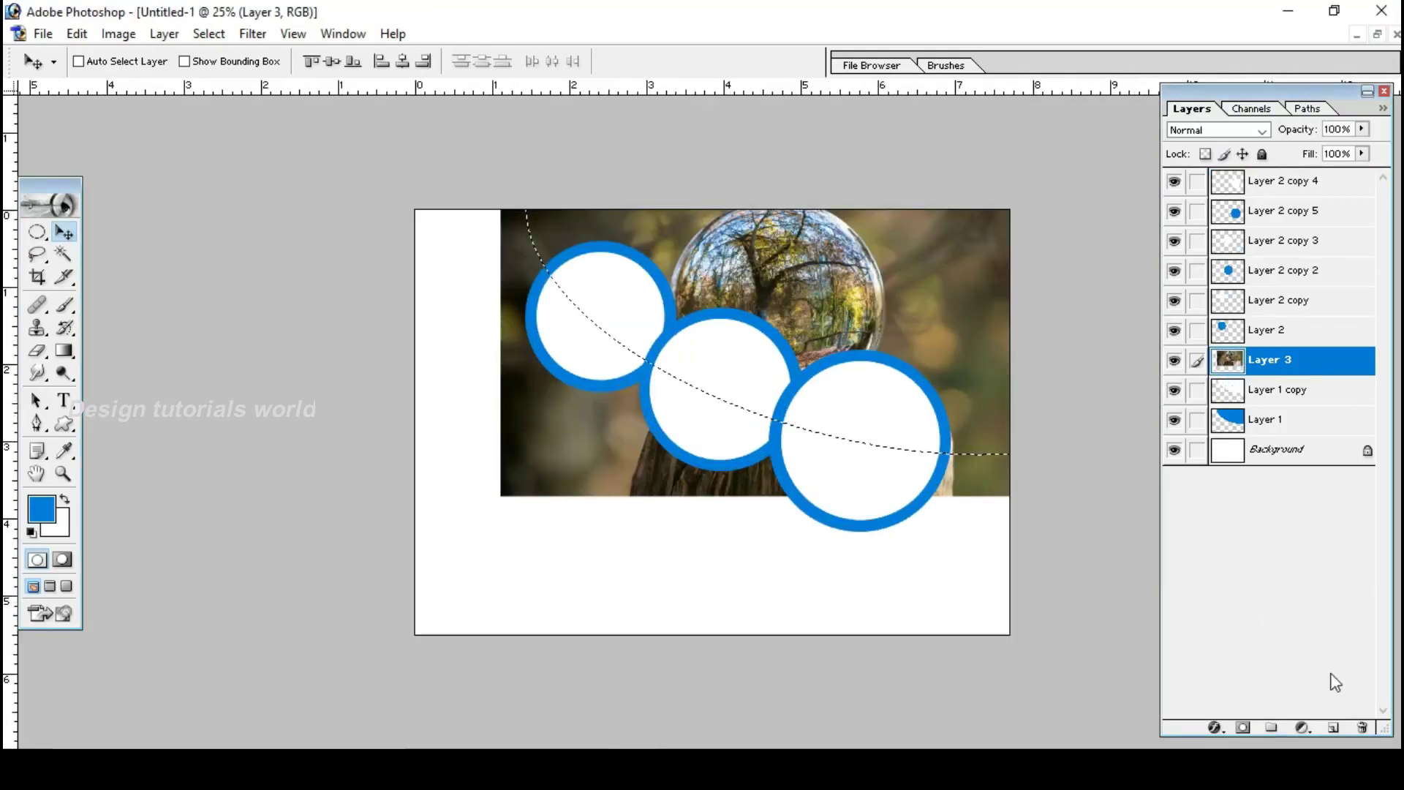
pyautogui.click(1243, 728)
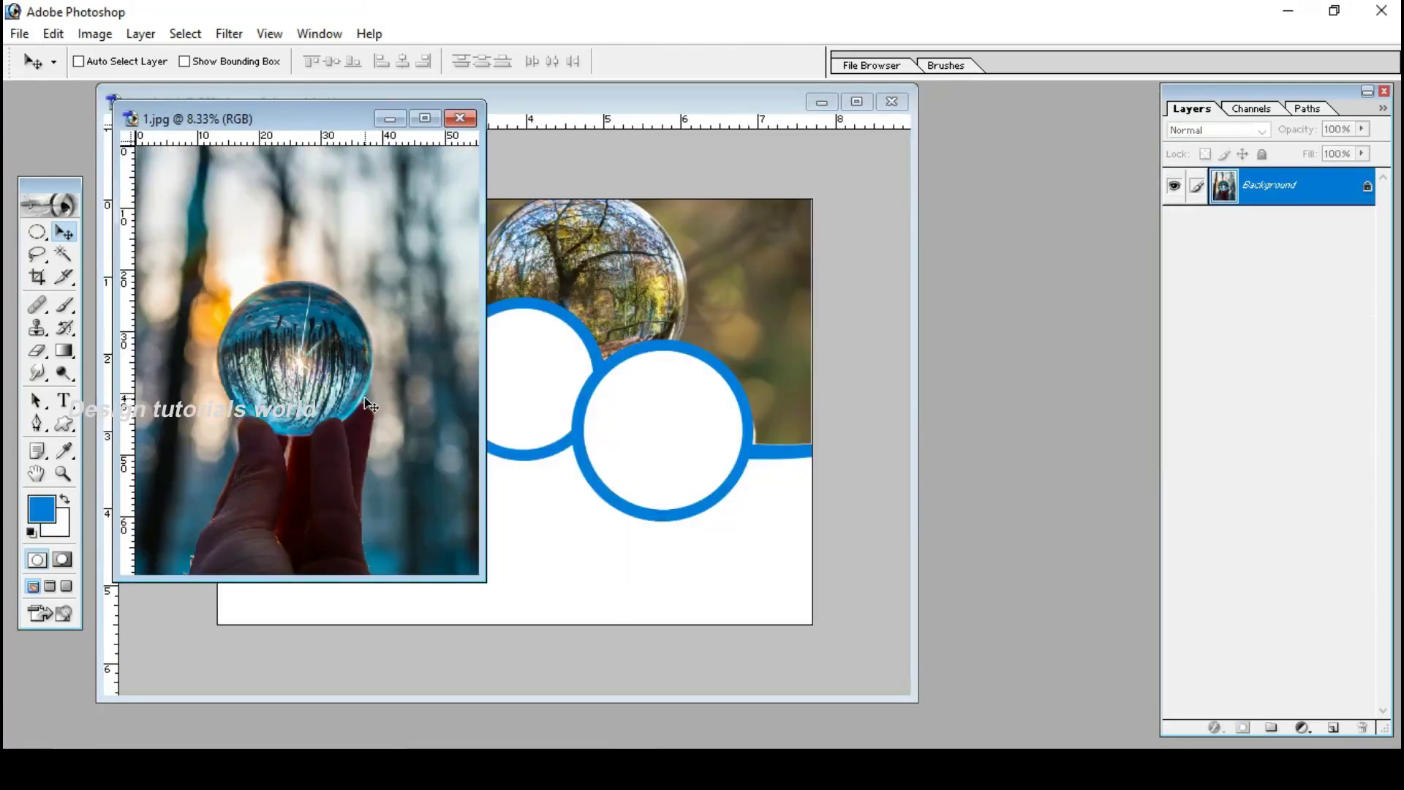
pyautogui.moveTo(331, 499)
pyautogui.mouseDown()
pyautogui.moveTo(600, 393)
pyautogui.moveTo(691, 453)
pyautogui.mouseUp()
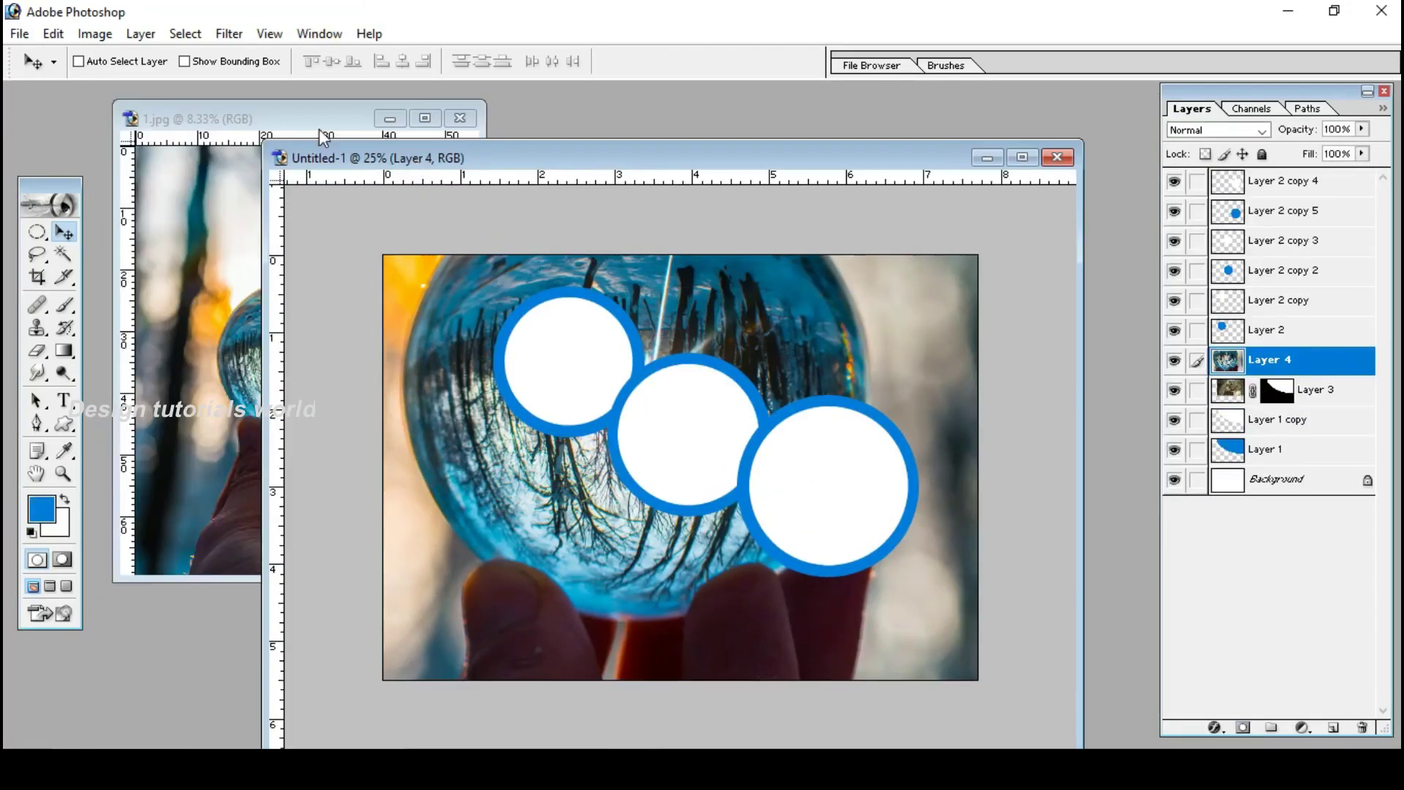
# Close the source photo window and scale down the hand-held crystal-ball photo in the calendar
pyautogui.click(319, 129)
pyautogui.click(459, 119)
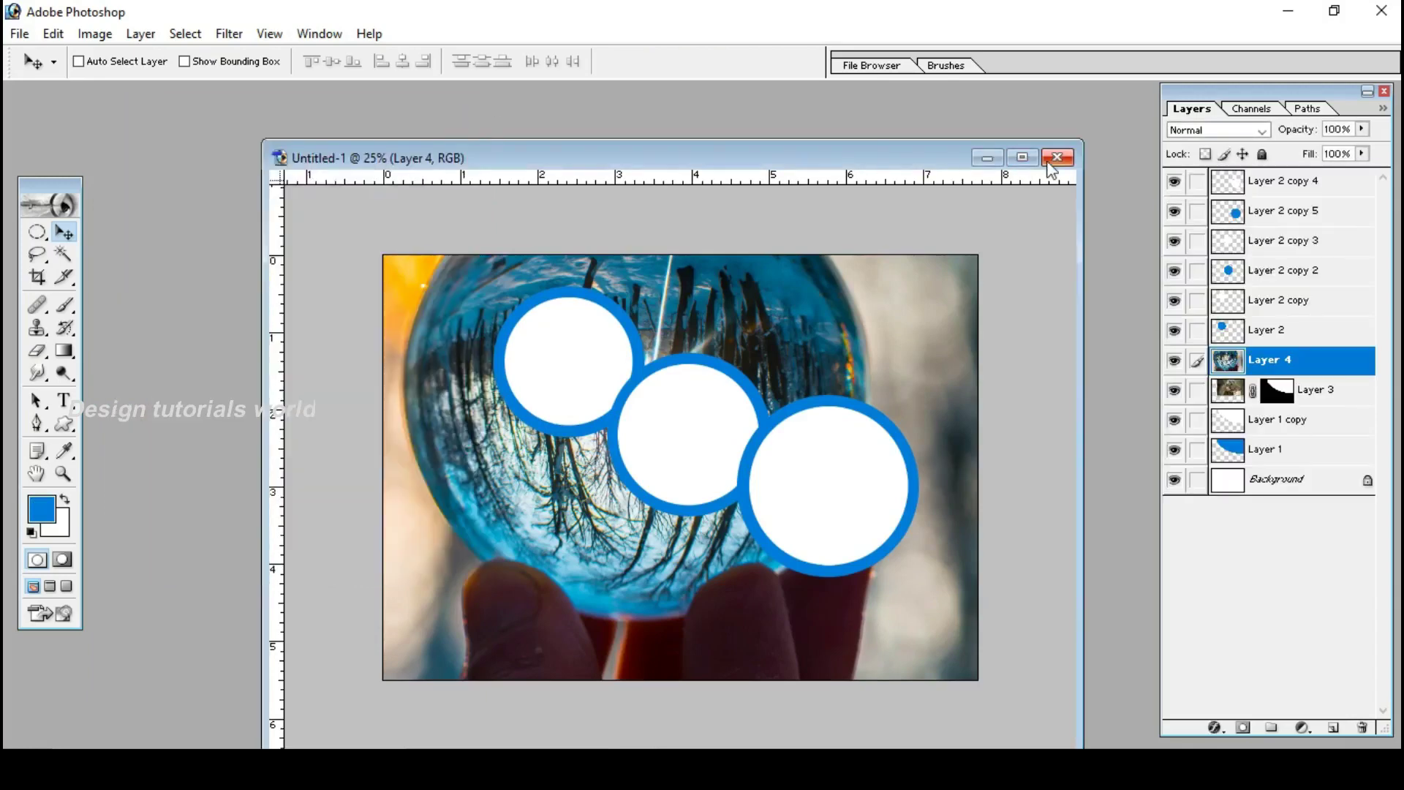
pyautogui.click(1022, 157)
pyautogui.hotkey('ctrl', '-')
pyautogui.hotkey('ctrl', '-')
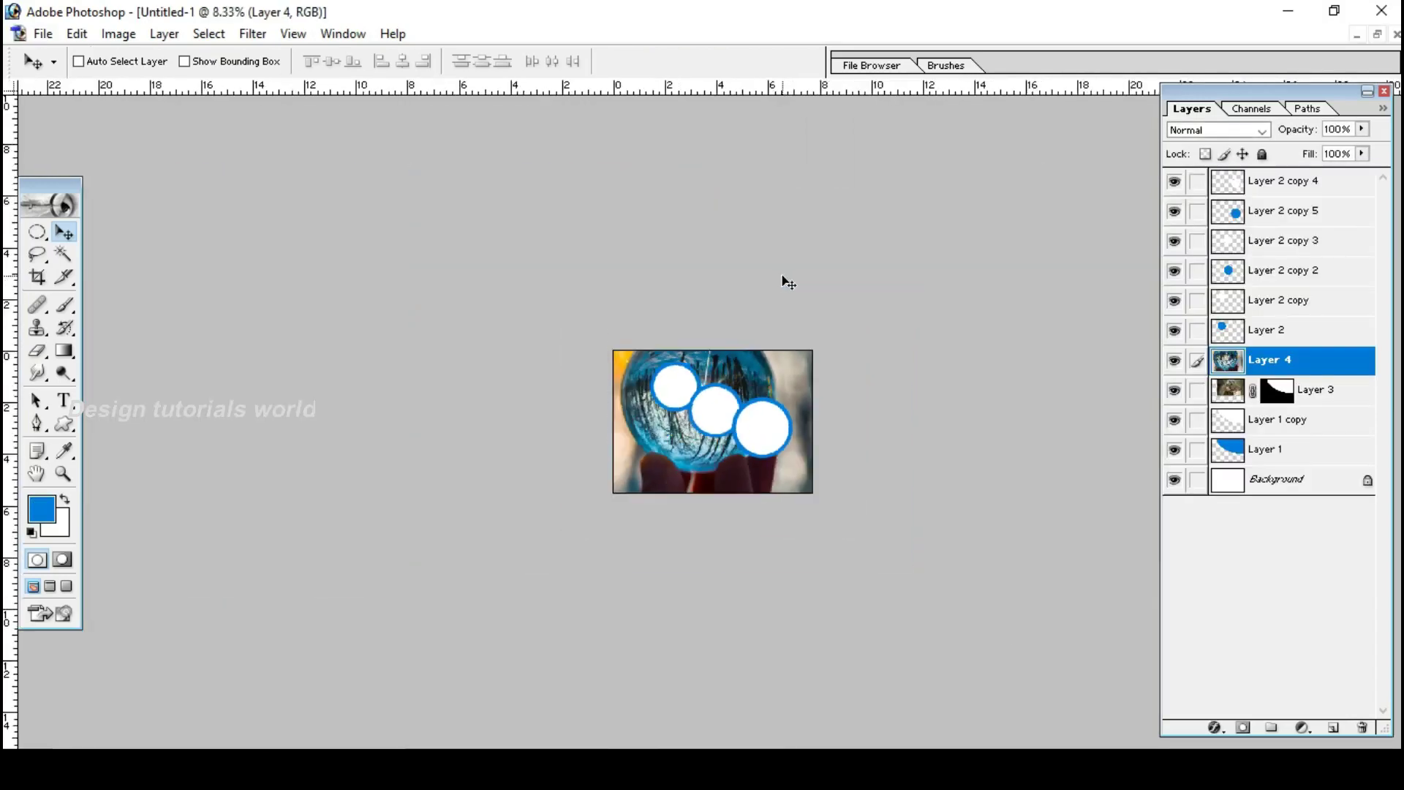
pyautogui.hotkey('ctrl', 't')
pyautogui.moveTo(532, 176); pyautogui.dragTo(680, 361)
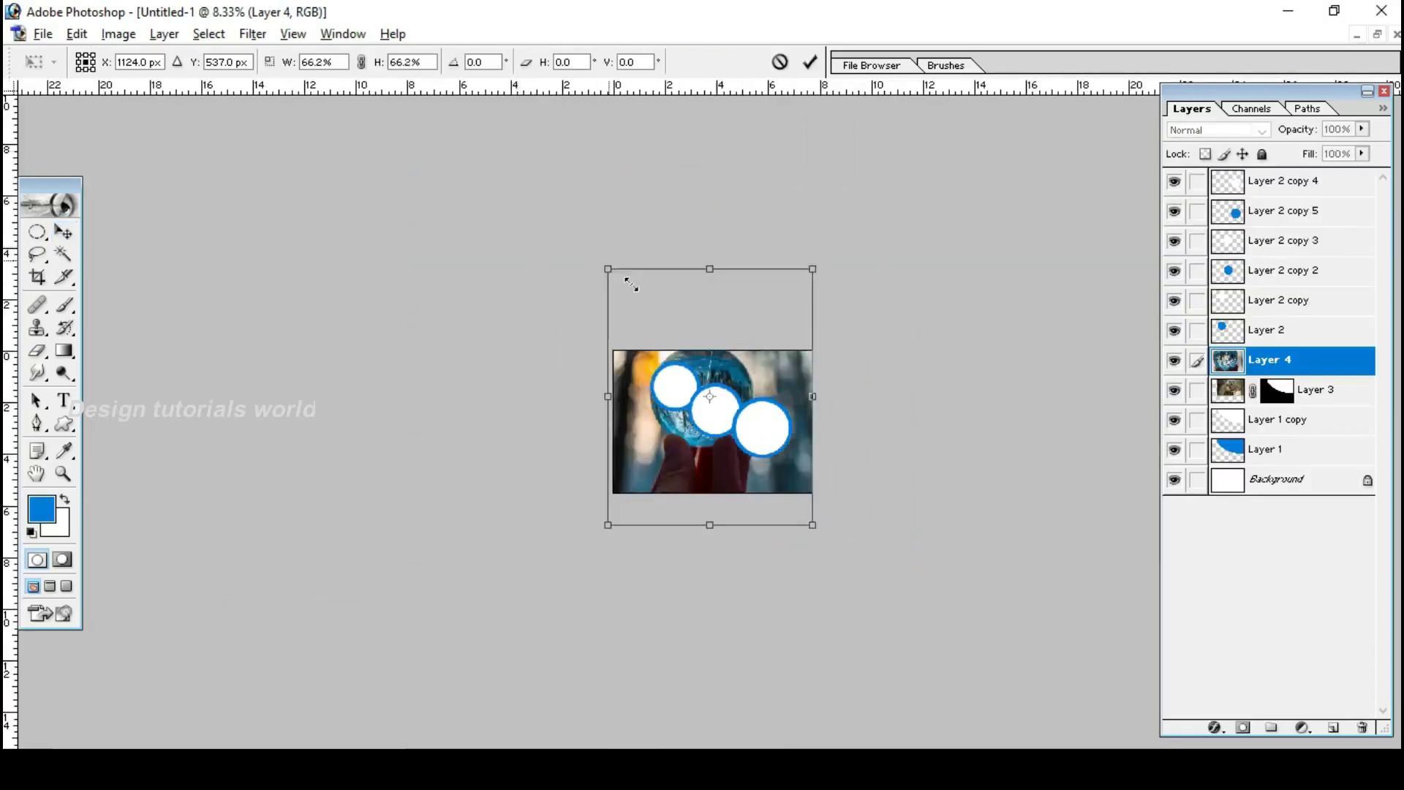
pyautogui.click(812, 66)
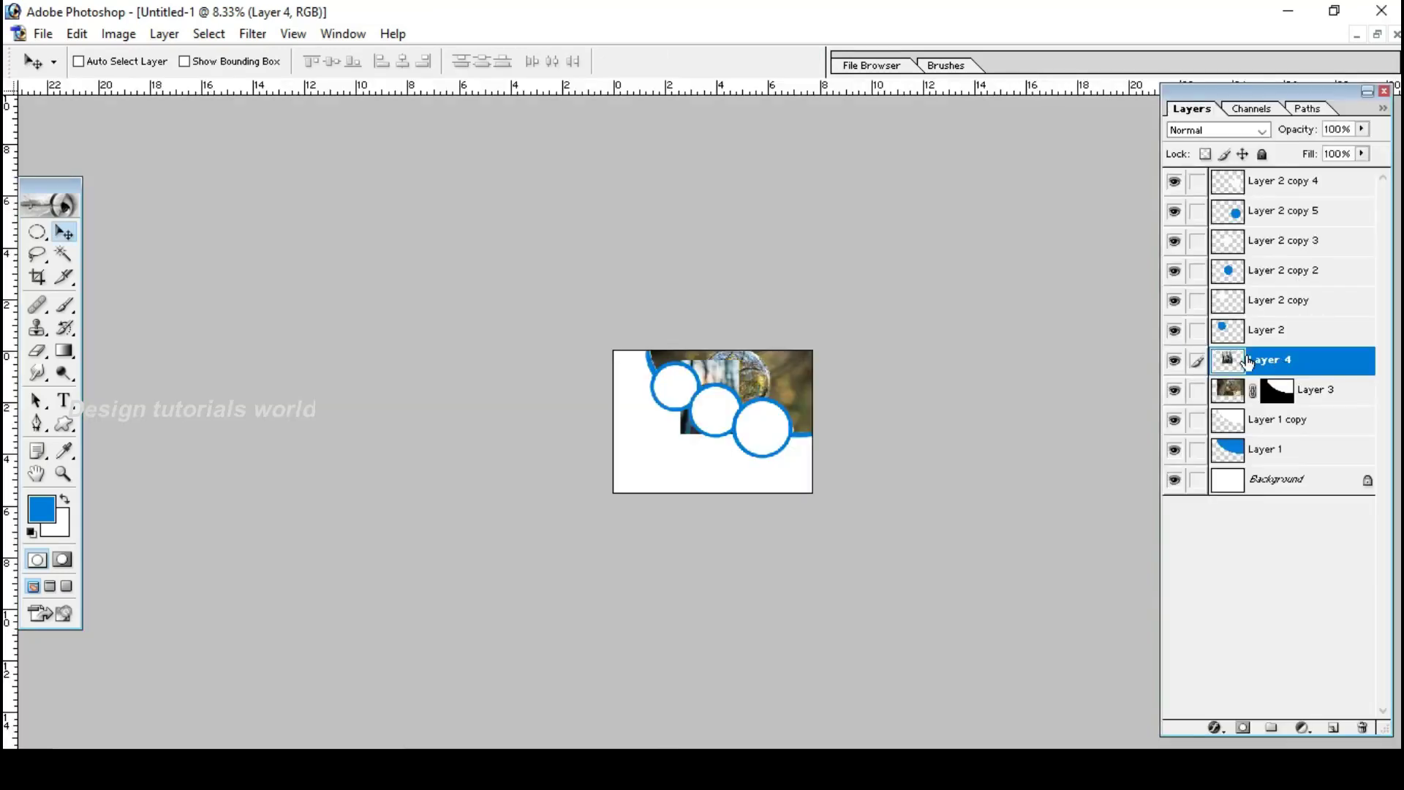
# Position Layer 4 under the lower-right ring and mask it to the ring's circle
pyautogui.moveTo(1247, 359); pyautogui.dragTo(1254, 287)
pyautogui.moveTo(713, 383); pyautogui.dragTo(763, 417)
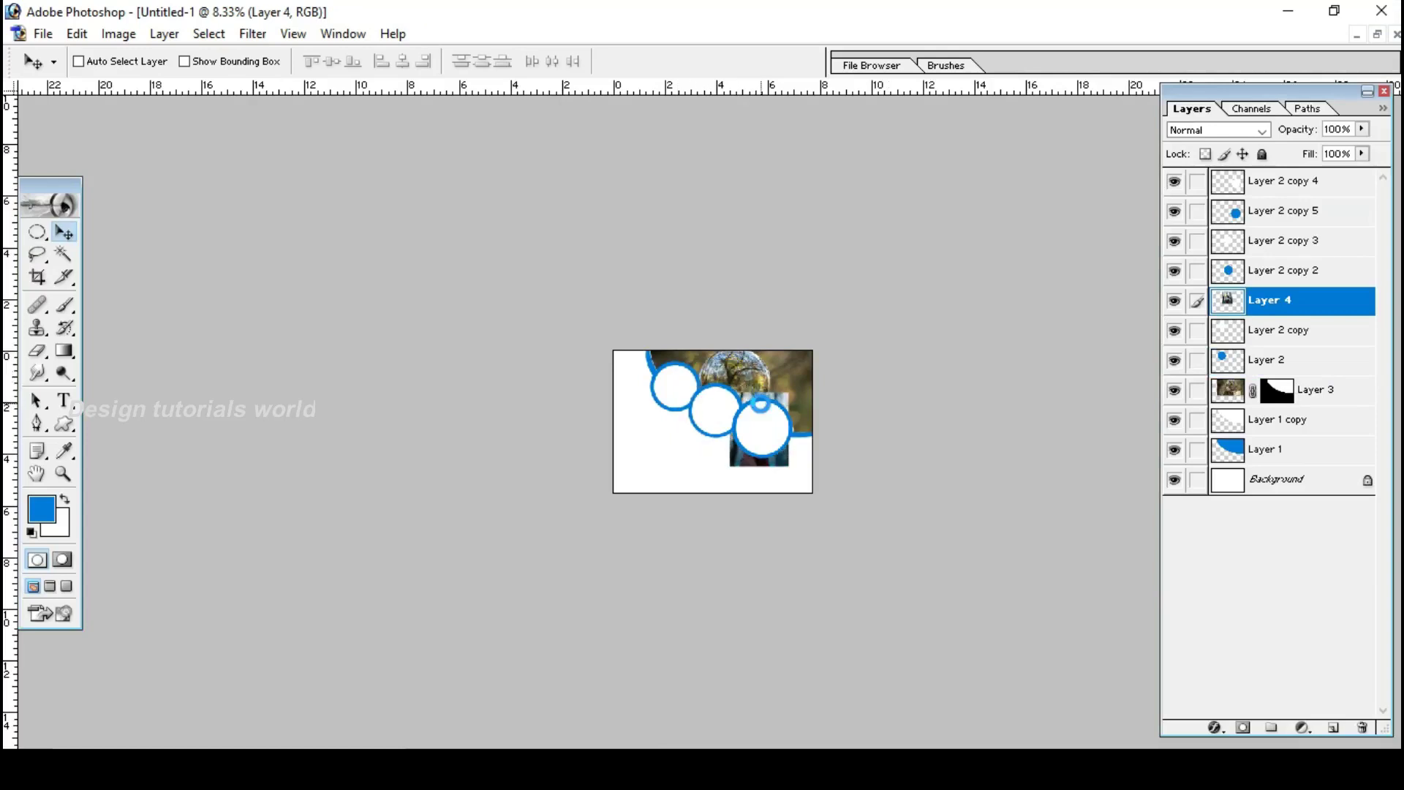
pyautogui.moveTo(1234, 298)
pyautogui.mouseDown()
pyautogui.moveTo(1257, 179)
pyautogui.moveTo(1227, 198)
pyautogui.mouseUp()
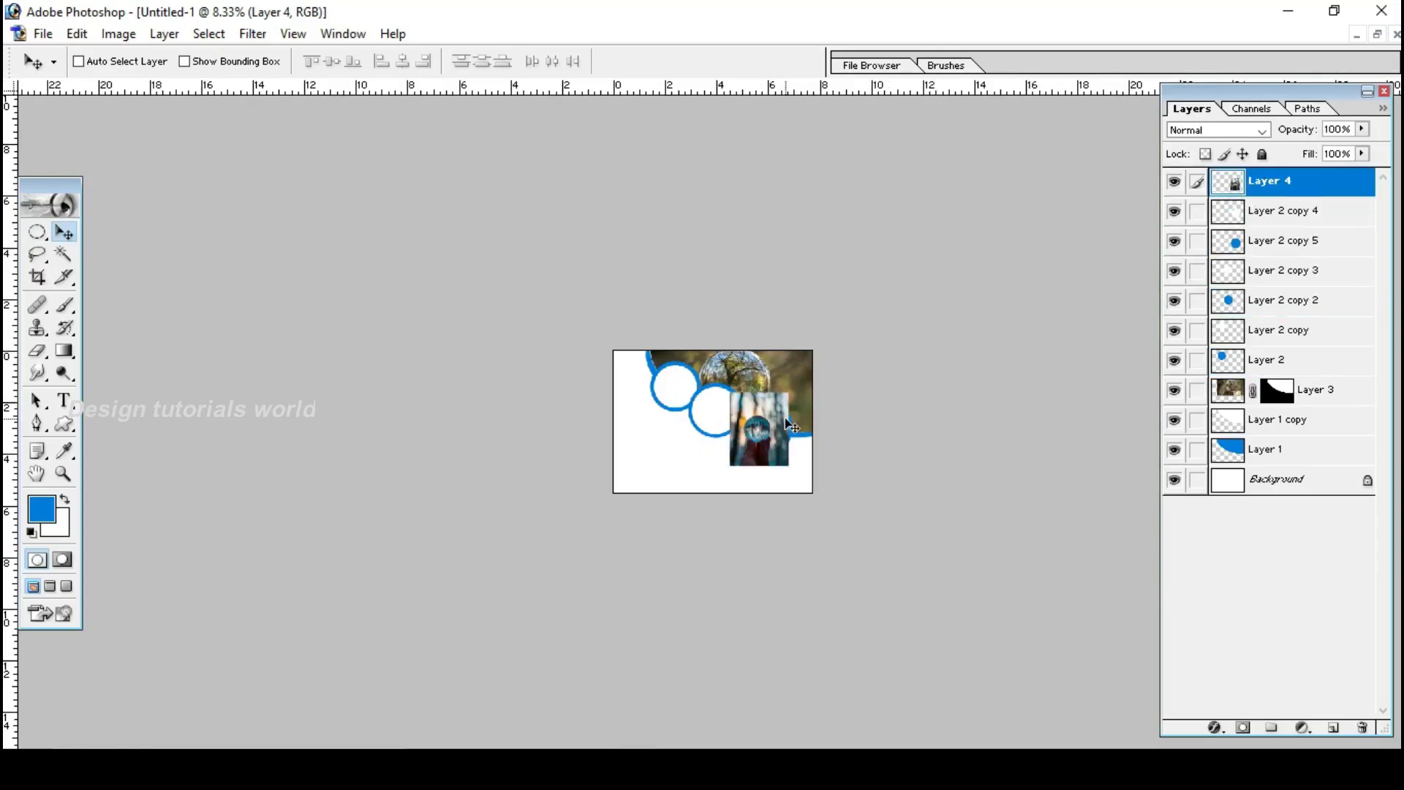
pyautogui.hotkey('ctrl', '+')
pyautogui.hotkey('ctrl', '+')
pyautogui.hotkey('ctrl', '+')
pyautogui.hotkey('ctrl', '+')
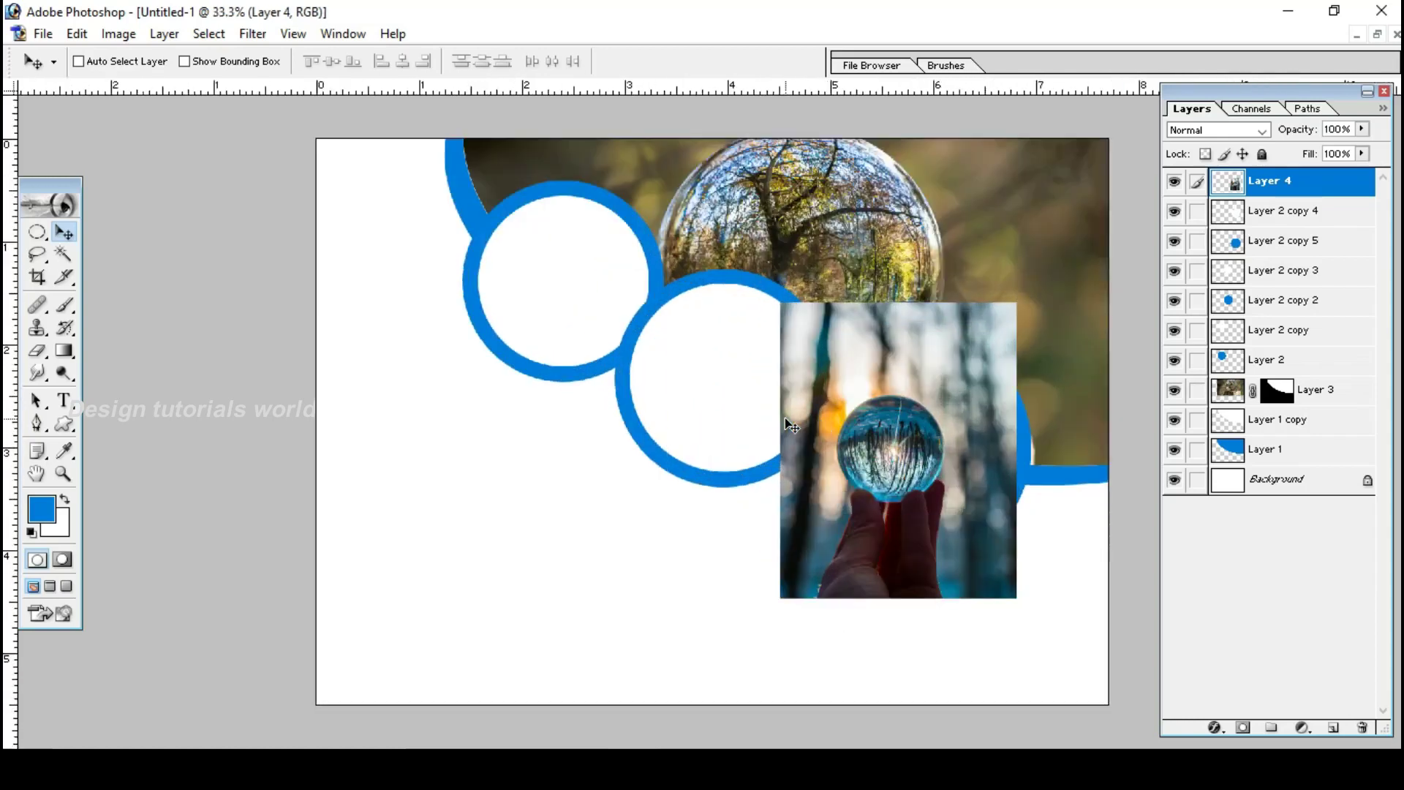
pyautogui.moveTo(785, 424); pyautogui.dragTo(794, 419)
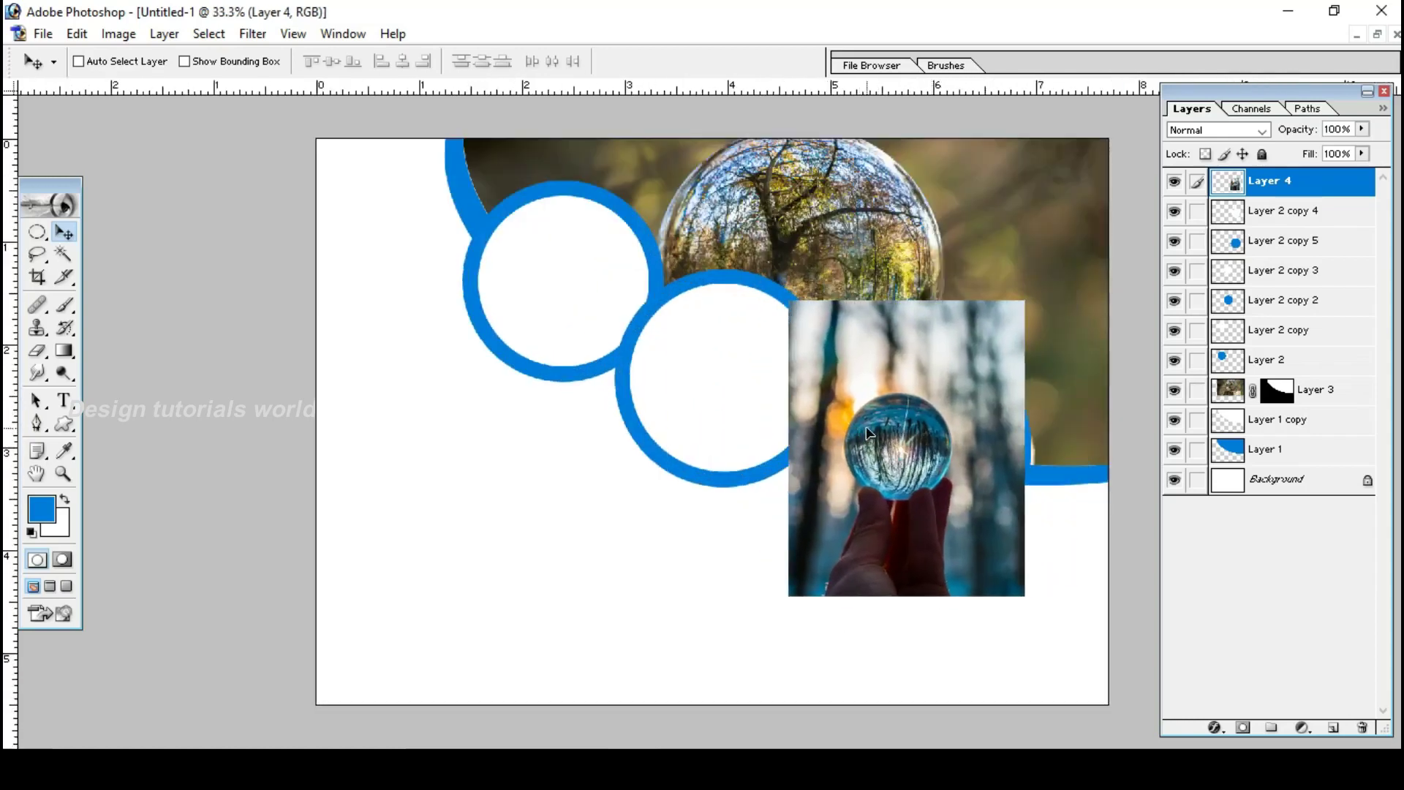
pyautogui.keyDown('ctrl'); pyautogui.click(1229, 216); pyautogui.keyUp('ctrl')
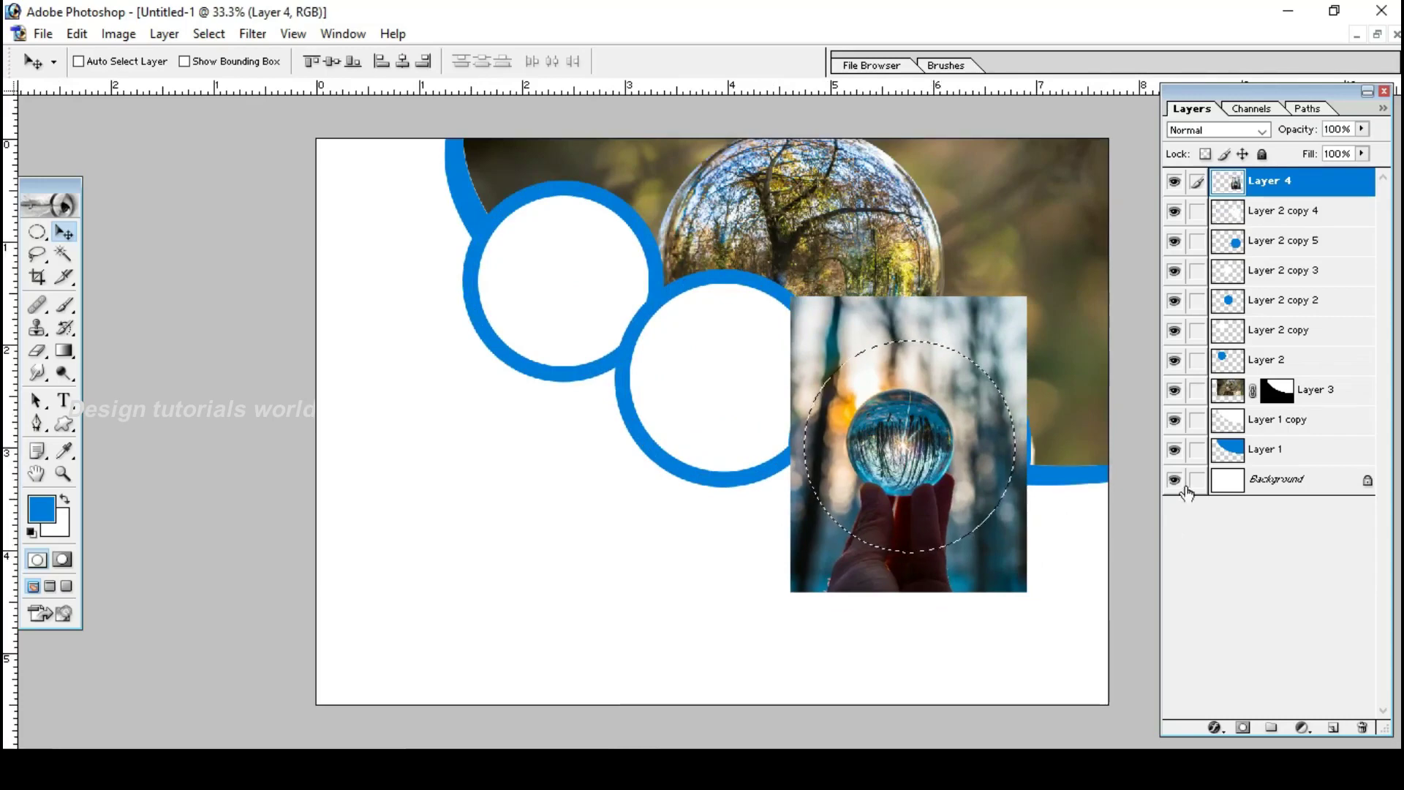
pyautogui.click(1243, 727)
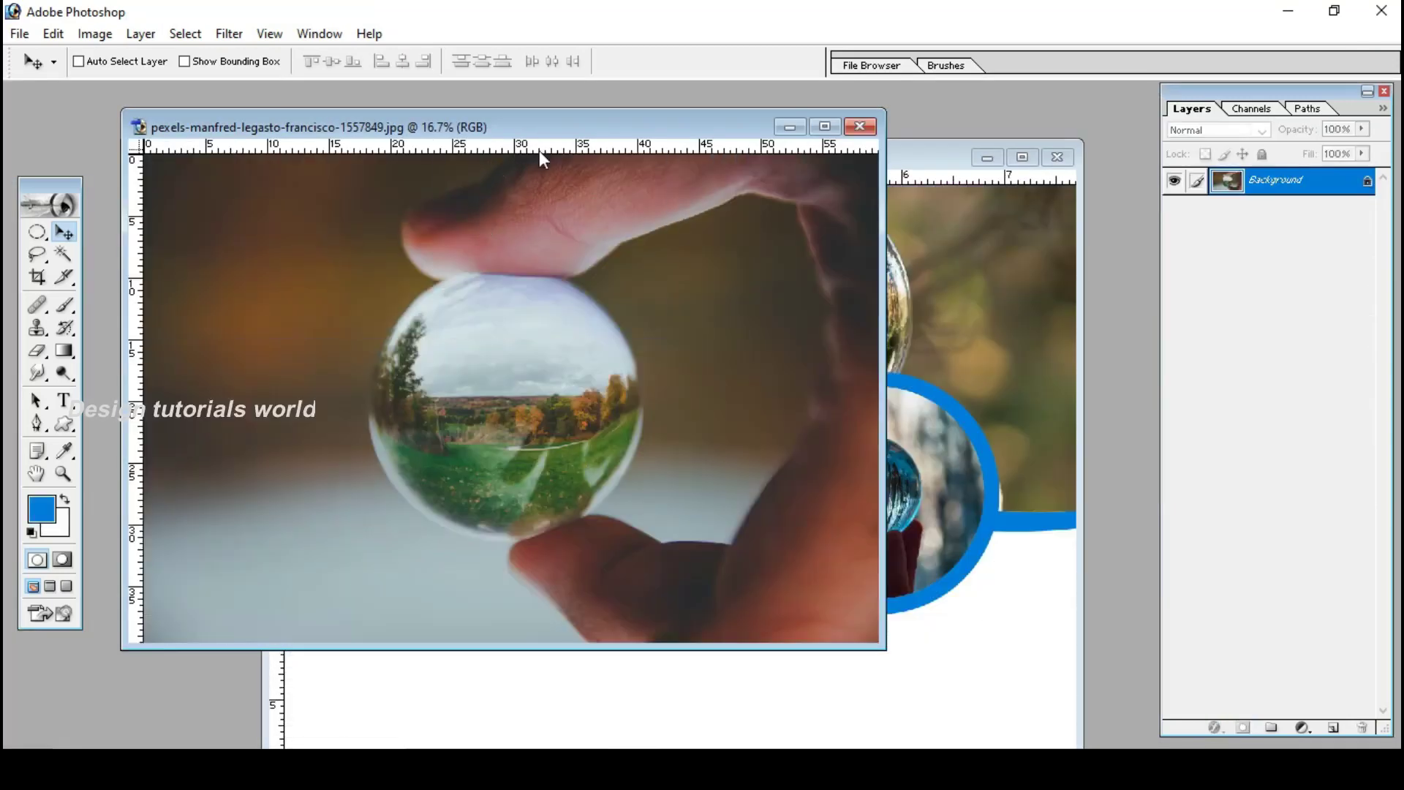
# Bring the landscape crystal-ball photo into the calendar and shrink it to about a quarter size
pyautogui.moveTo(805, 348); pyautogui.dragTo(975, 387)
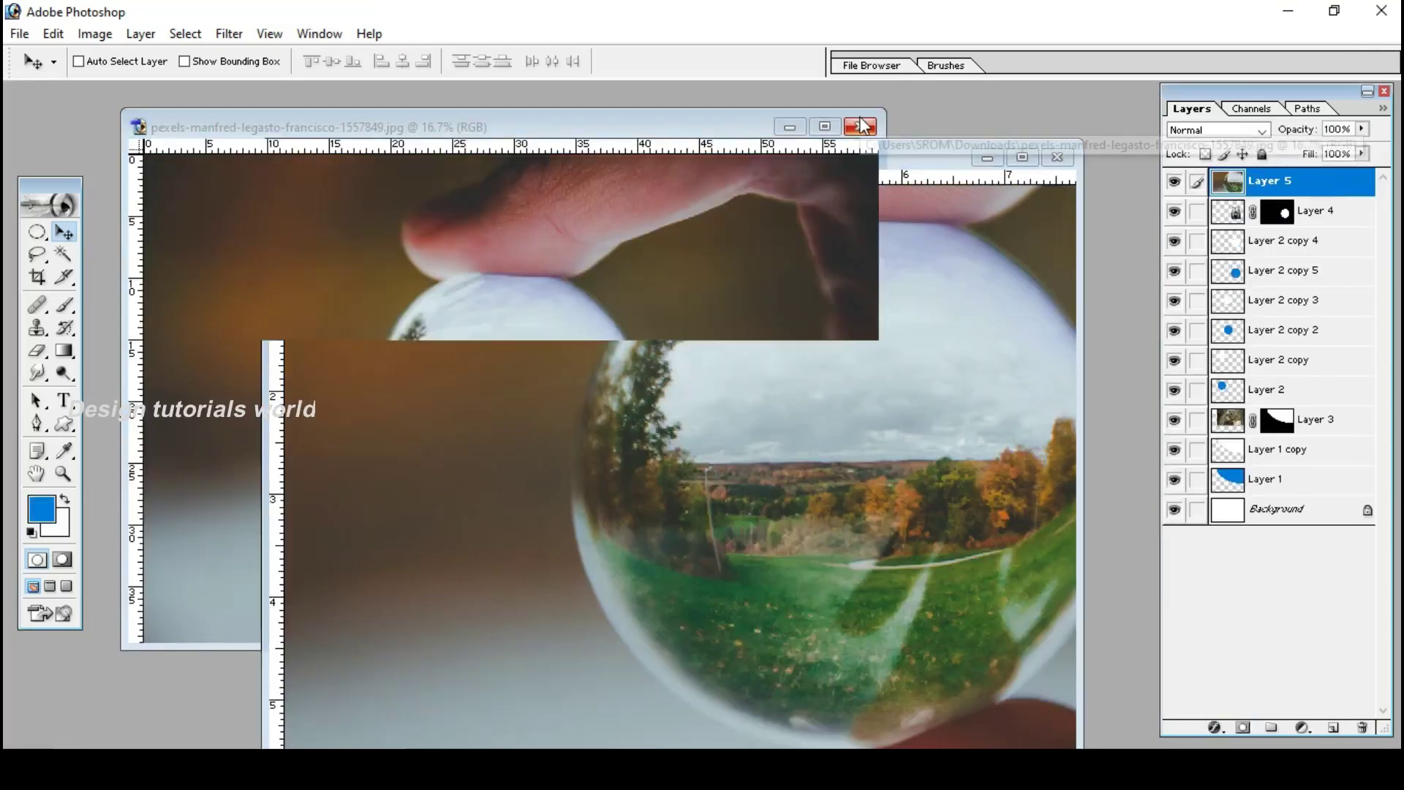
pyautogui.click(863, 127)
pyautogui.click(1023, 160)
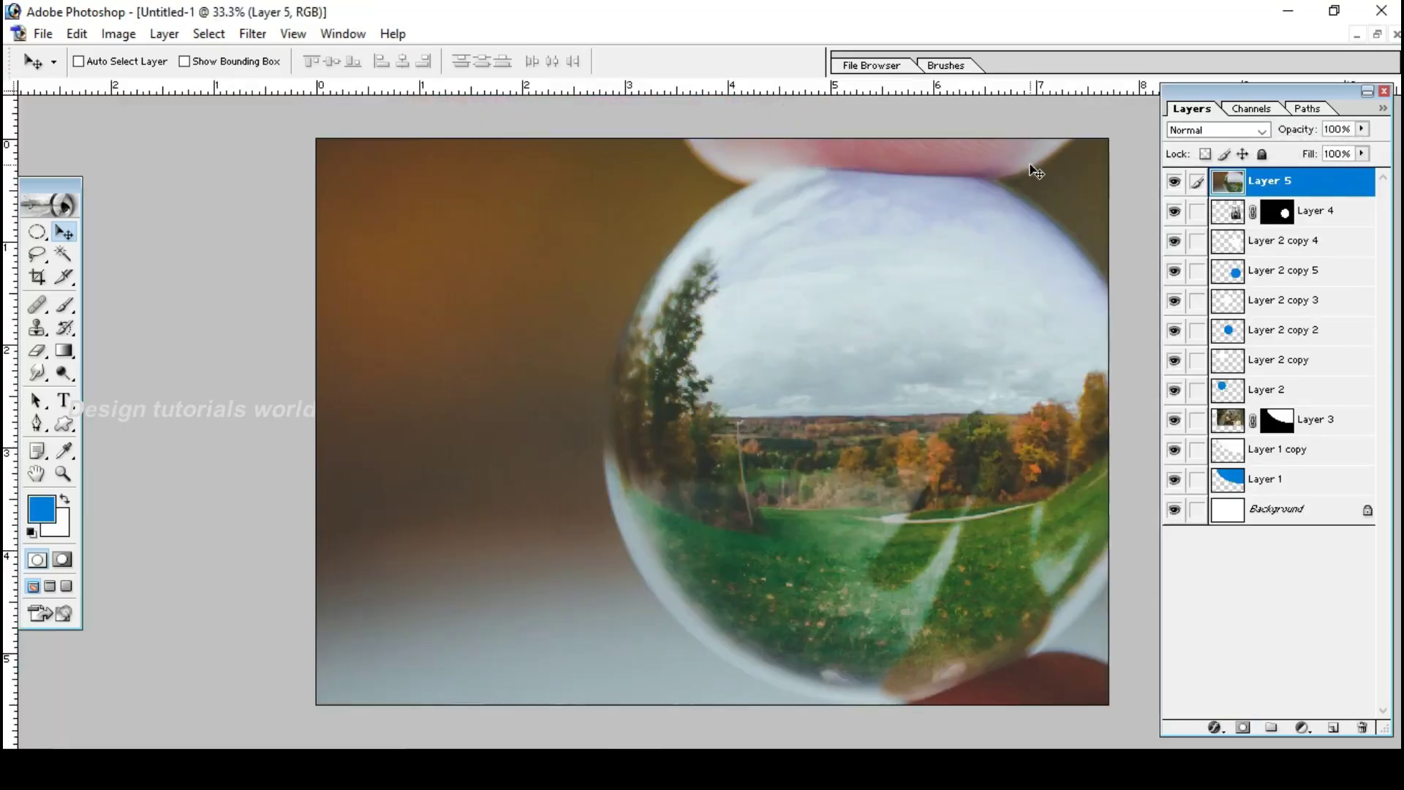
pyautogui.hotkey('ctrl', '-')
pyautogui.hotkey('ctrl', '-')
pyautogui.hotkey('ctrl', '-')
pyautogui.hotkey('ctrl', 't')
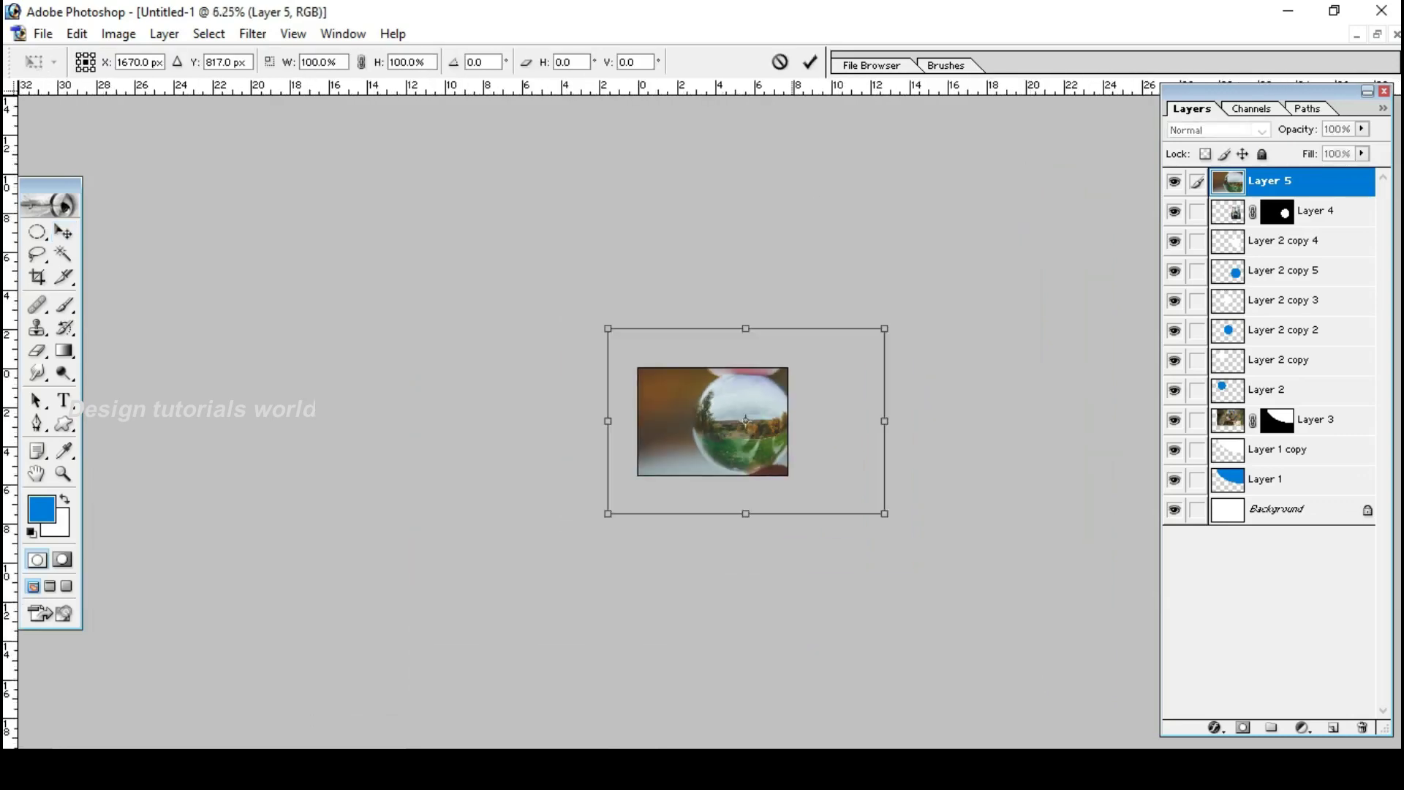
pyautogui.moveTo(601, 326); pyautogui.dragTo(706, 395)
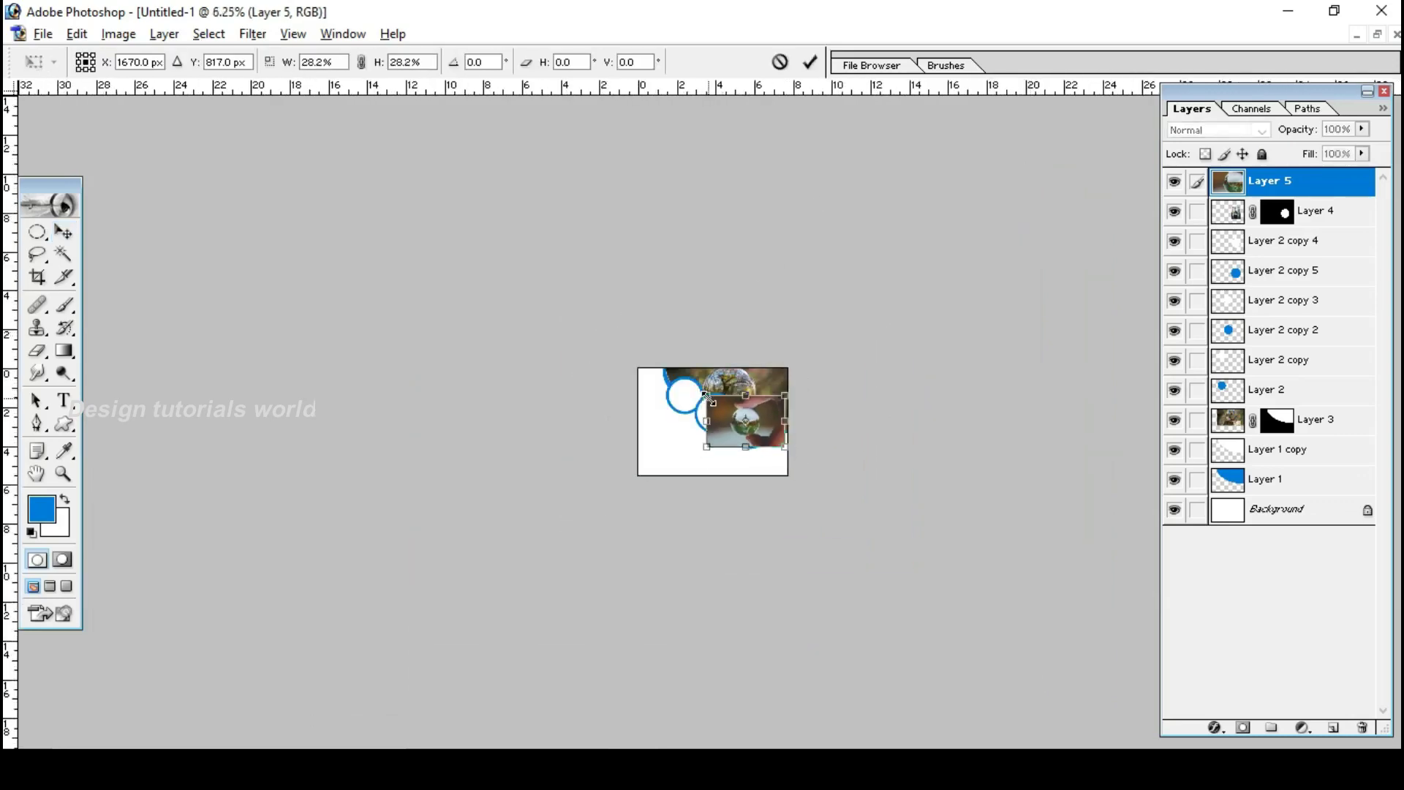
pyautogui.click(809, 62)
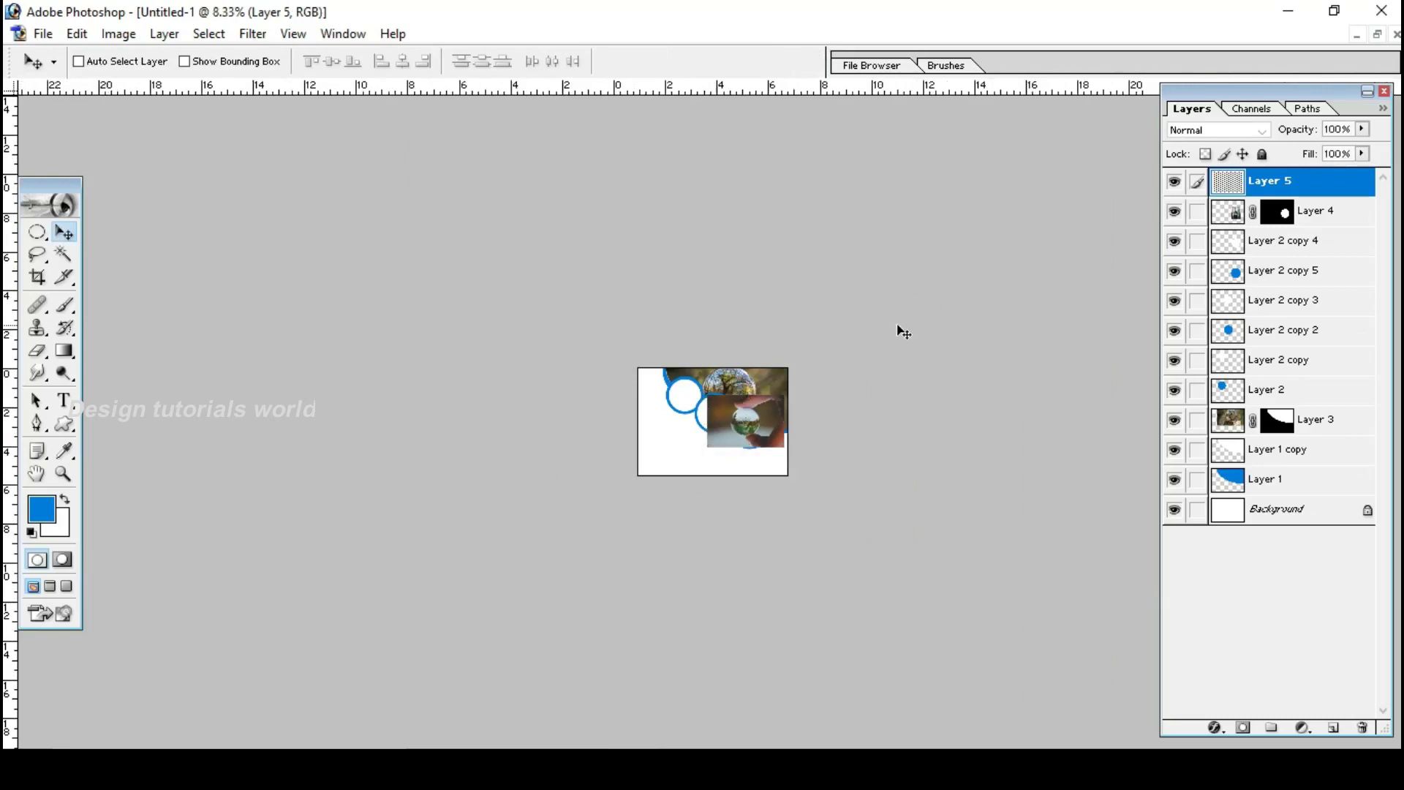
# Move the landscape photo left over the rings and shrink it slightly more
pyautogui.hotkey('ctrl', '+')
pyautogui.hotkey('ctrl', '+')
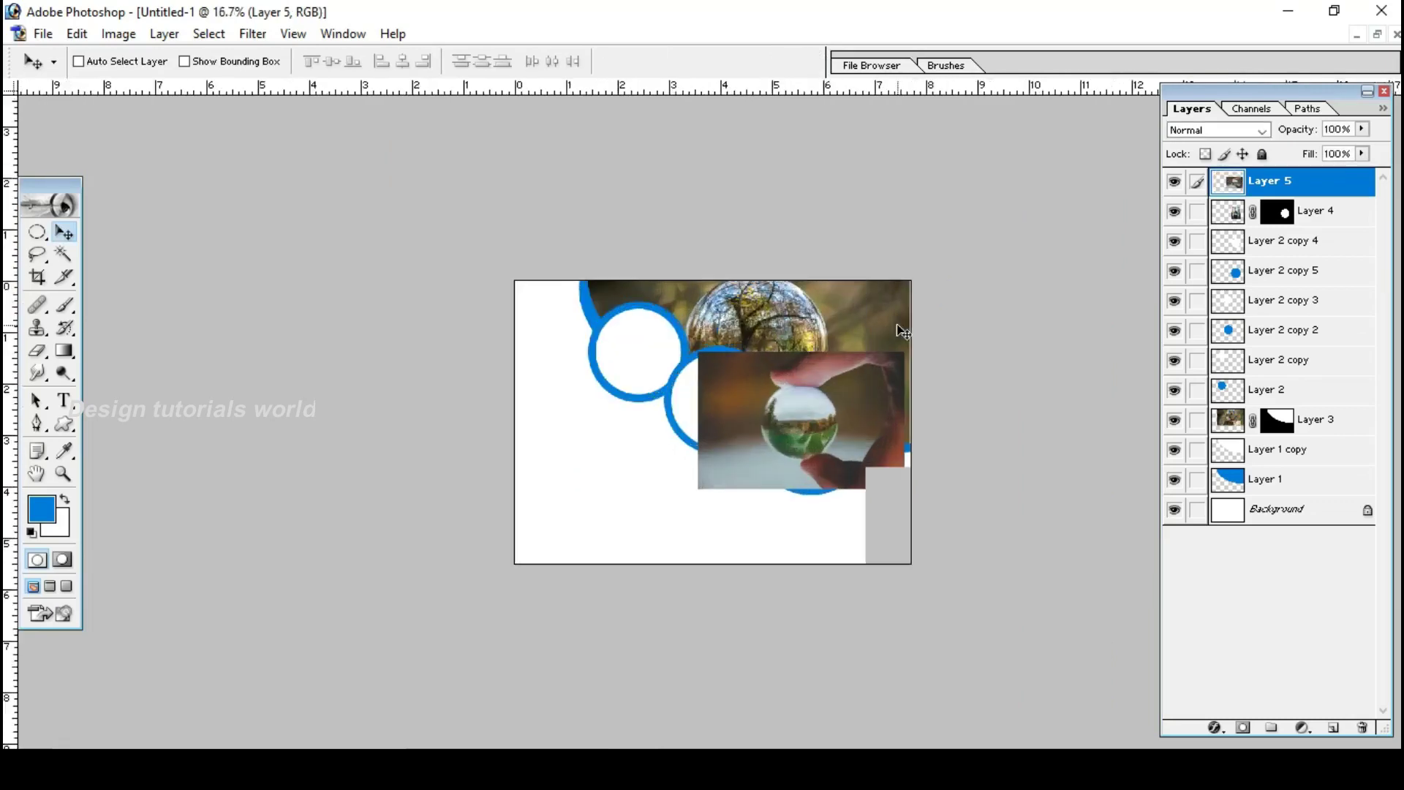
pyautogui.hotkey('ctrl', '+')
pyautogui.moveTo(878, 404); pyautogui.dragTo(747, 378)
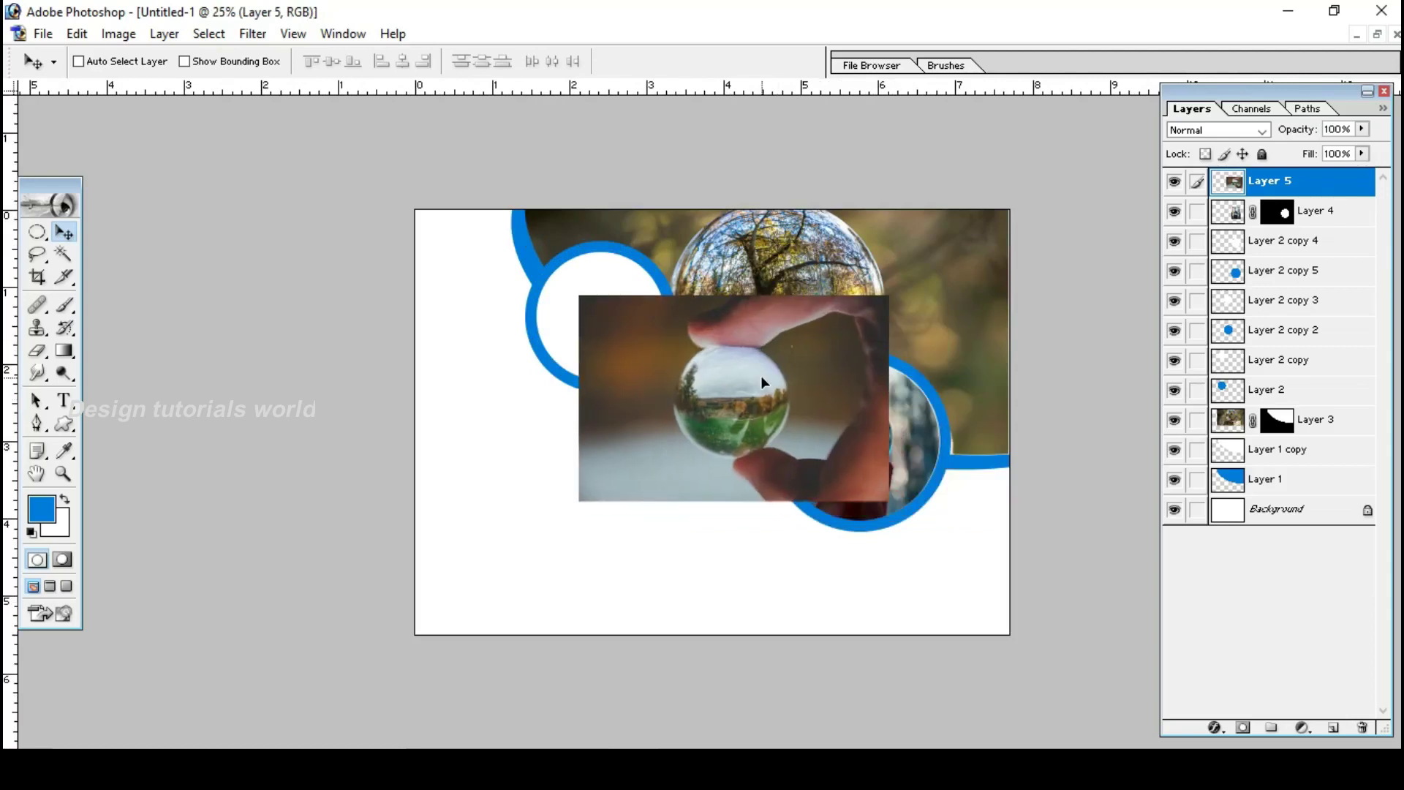
pyautogui.hotkey('ctrl', '+')
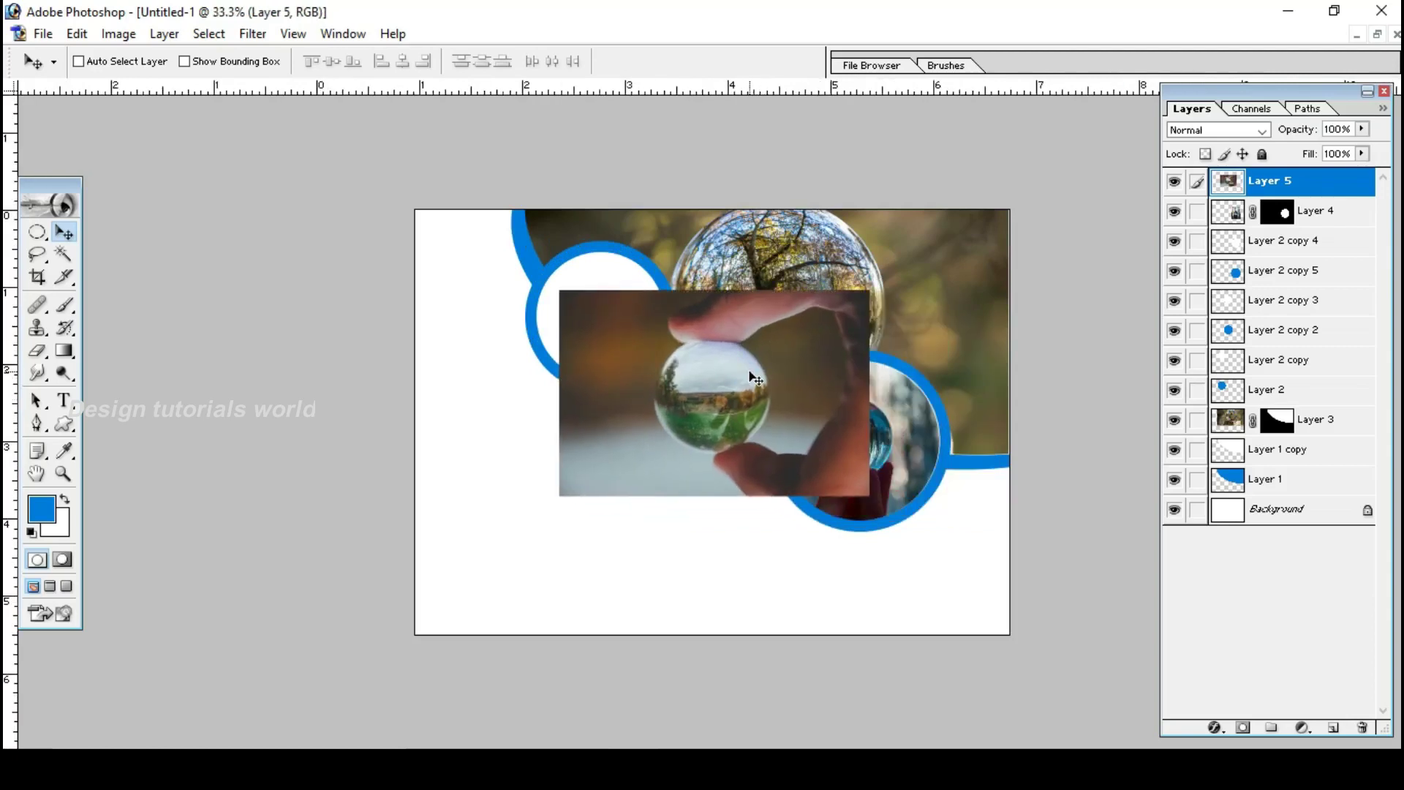
pyautogui.hotkey('ctrl', 't')
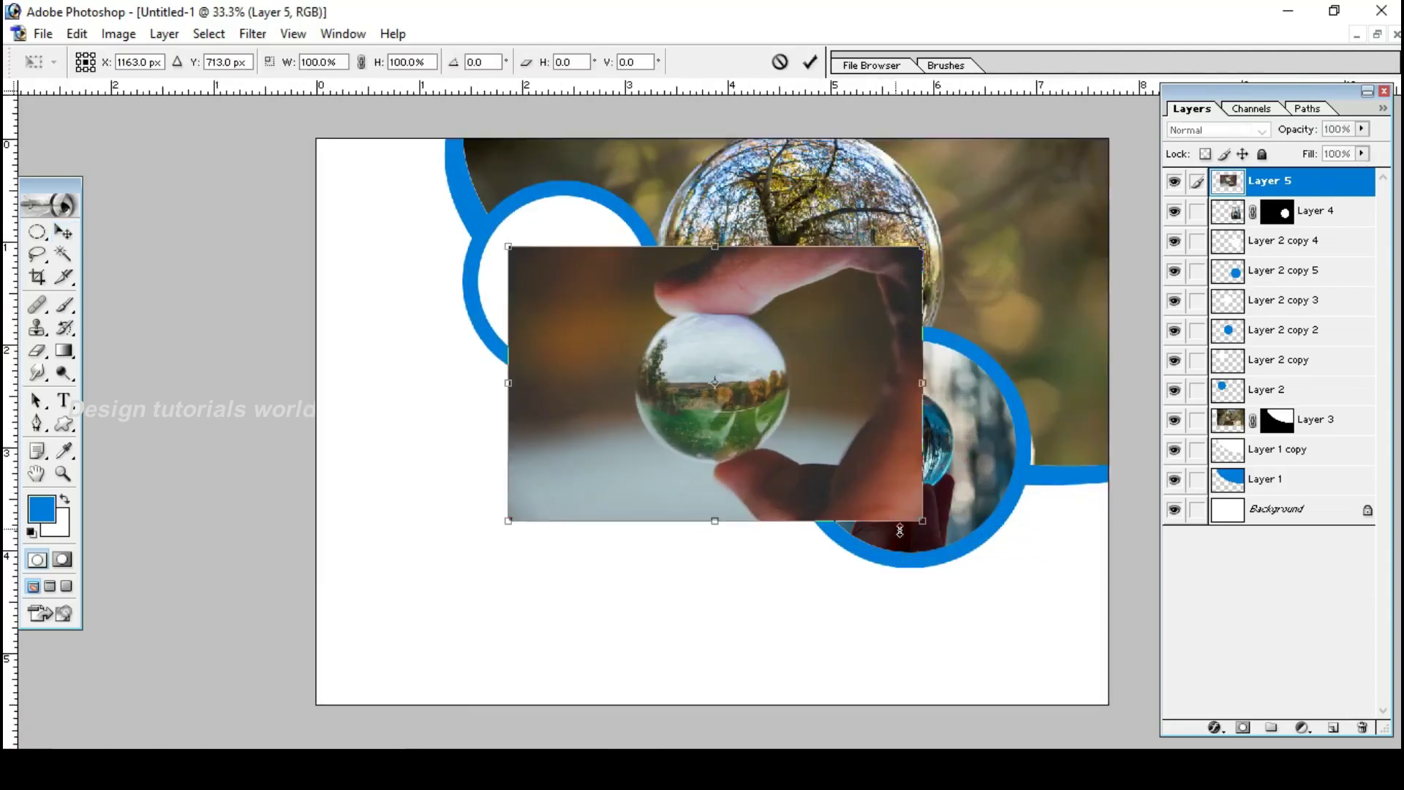
pyautogui.moveTo(923, 523); pyautogui.dragTo(896, 517)
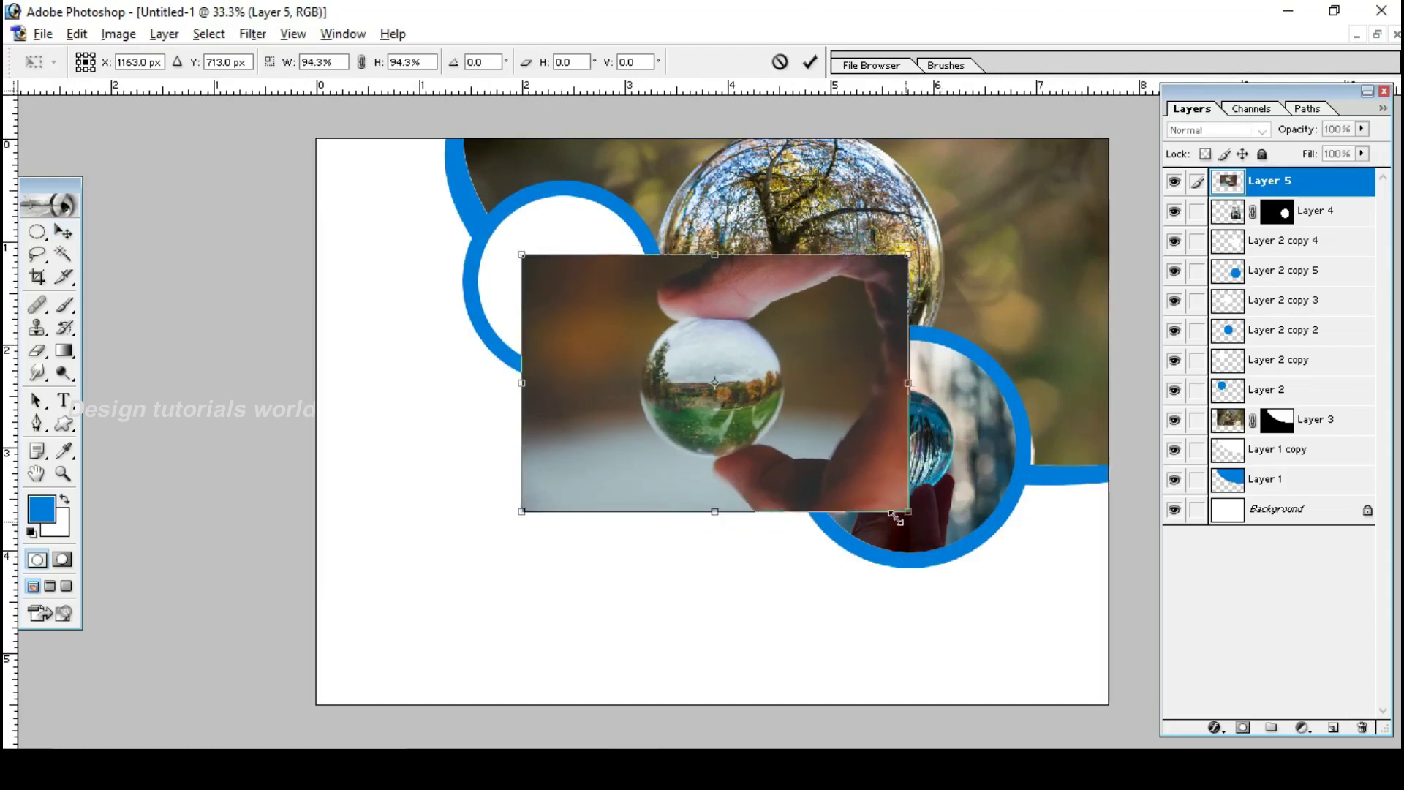
pyautogui.click(816, 61)
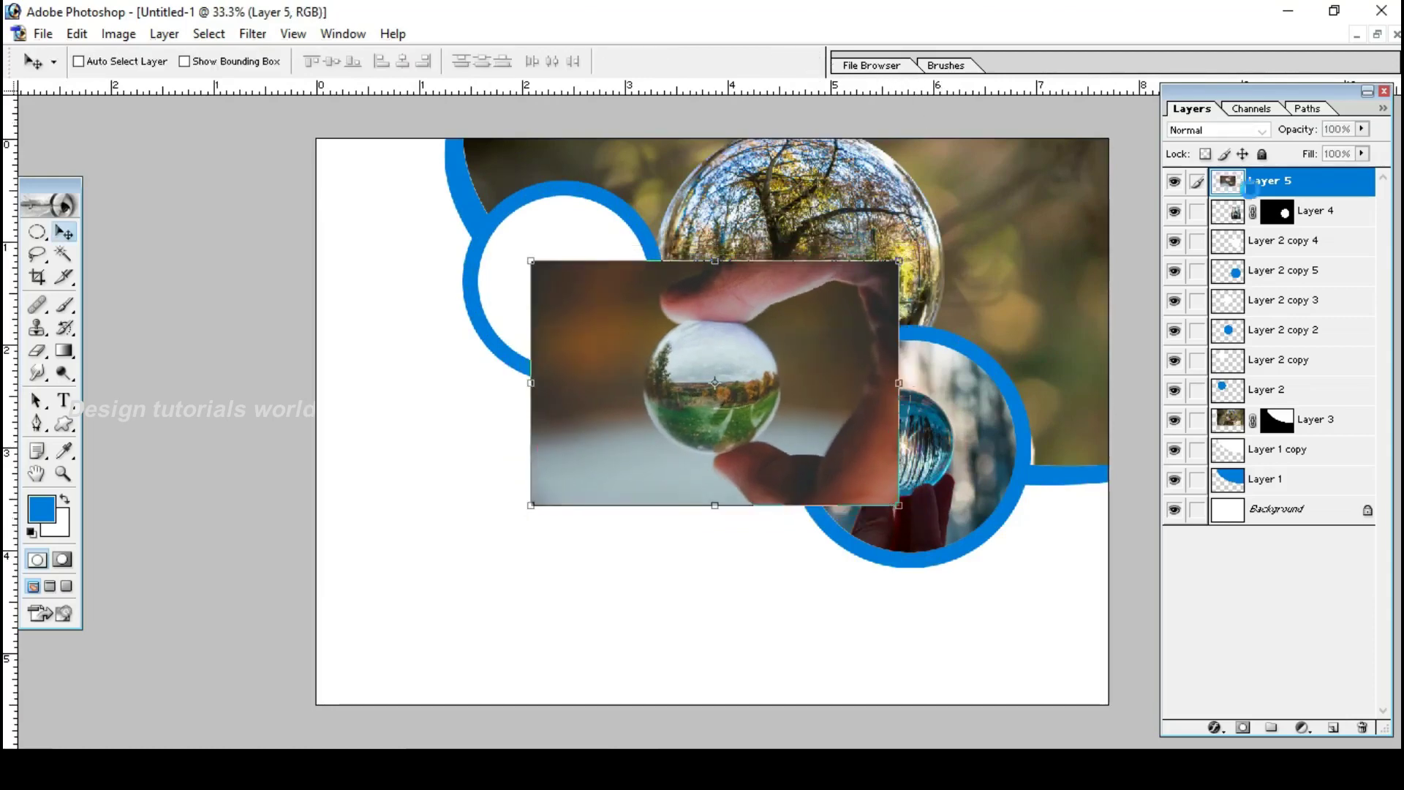
# Place Layer 5 beneath the middle ring and mask it to that ring's circle
pyautogui.moveTo(1262, 192)
pyautogui.mouseDown()
pyautogui.moveTo(1271, 221)
pyautogui.moveTo(1284, 183)
pyautogui.mouseUp()
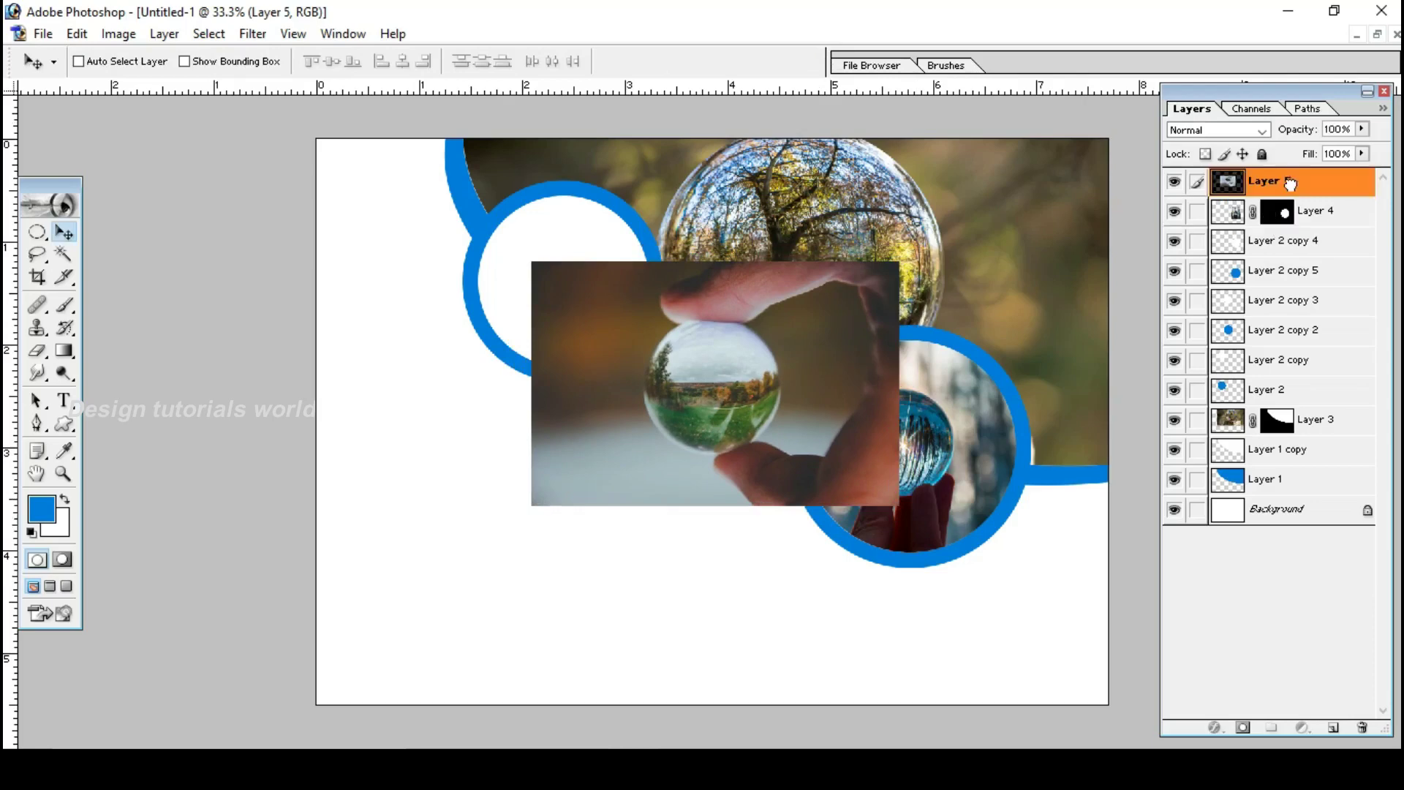
pyautogui.click(1287, 240)
pyautogui.moveTo(1074, 237); pyautogui.dragTo(1120, 180)
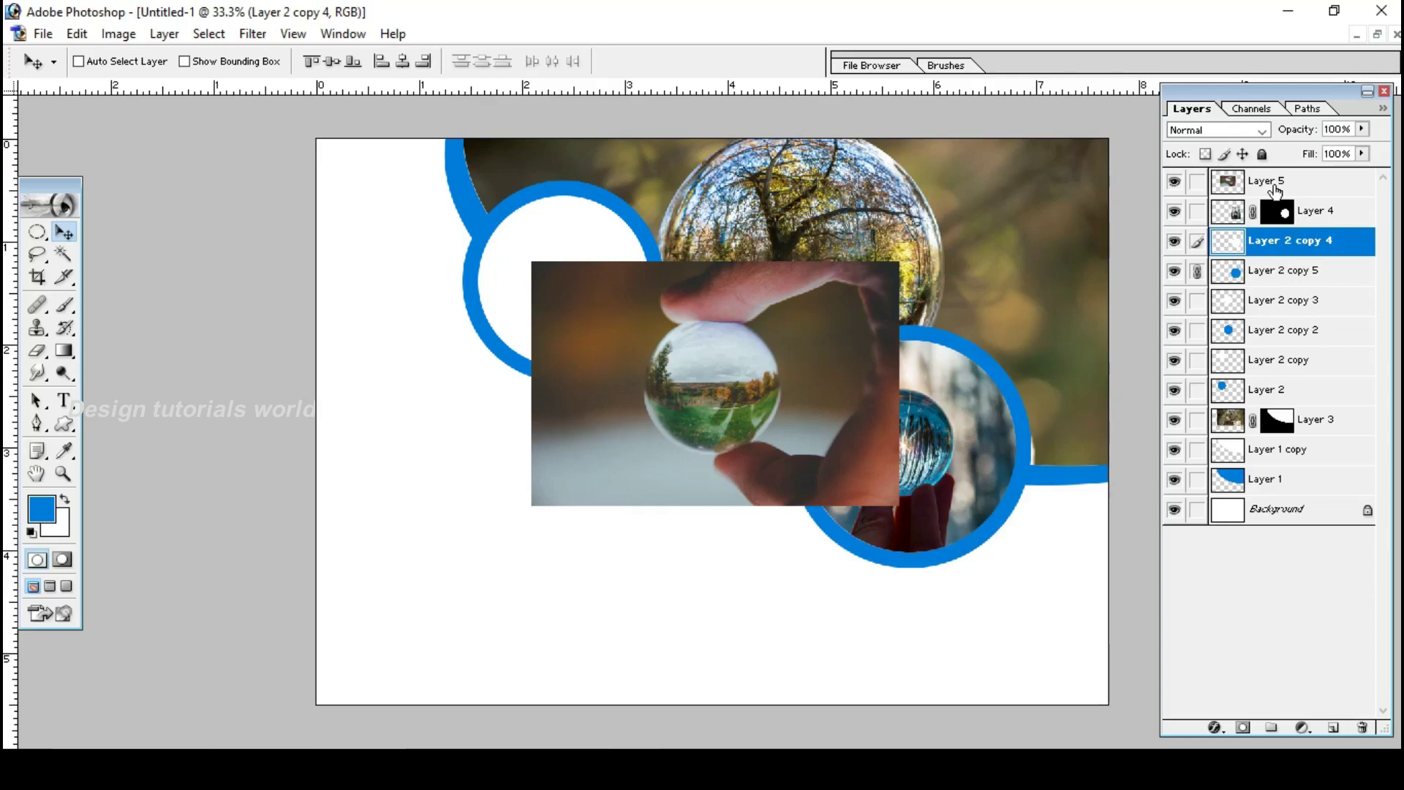
pyautogui.click(1275, 191)
pyautogui.moveTo(1275, 192)
pyautogui.mouseDown()
pyautogui.moveTo(1284, 294)
pyautogui.moveTo(1233, 318)
pyautogui.mouseUp()
pyautogui.keyDown('ctrl'); pyautogui.click(1236, 306); pyautogui.keyUp('ctrl')
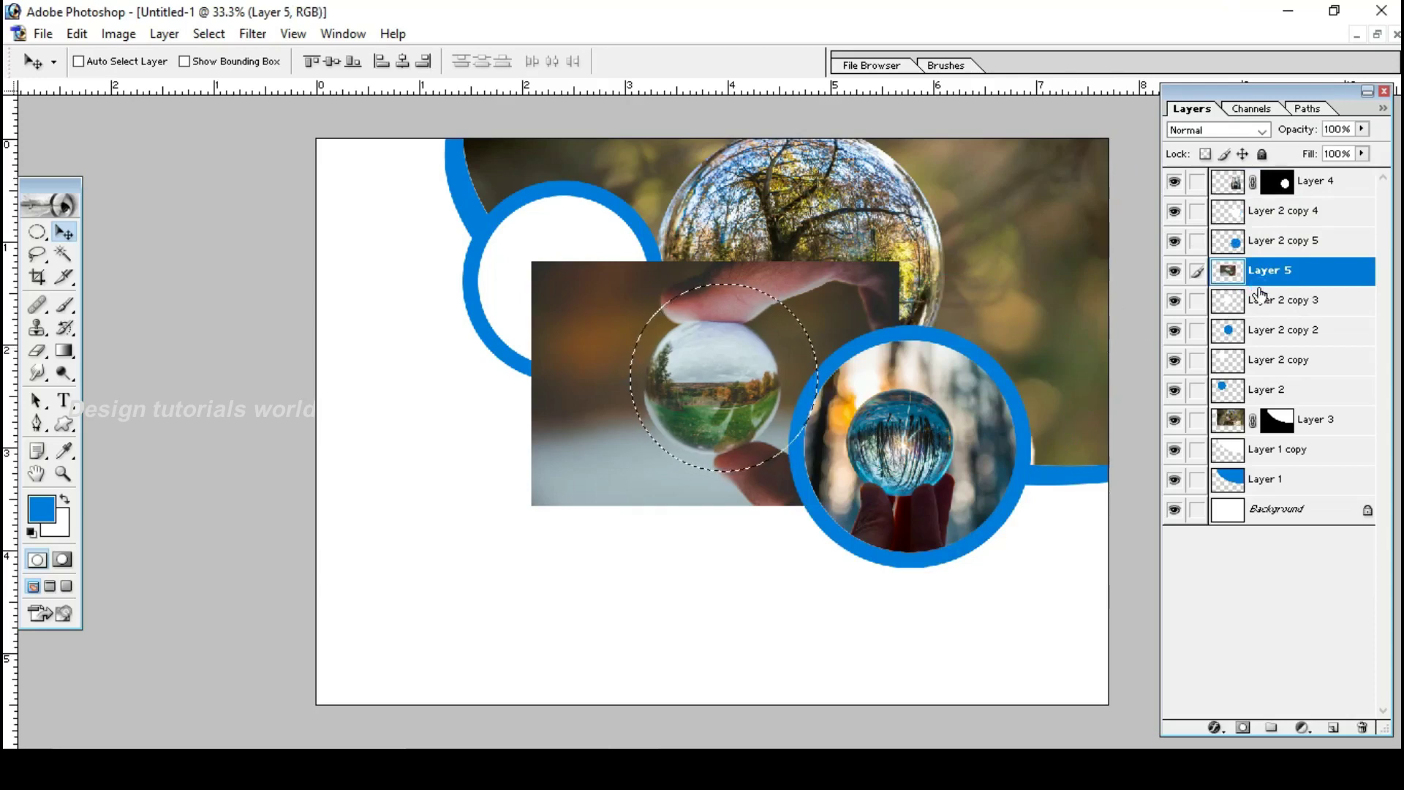
pyautogui.click(1245, 728)
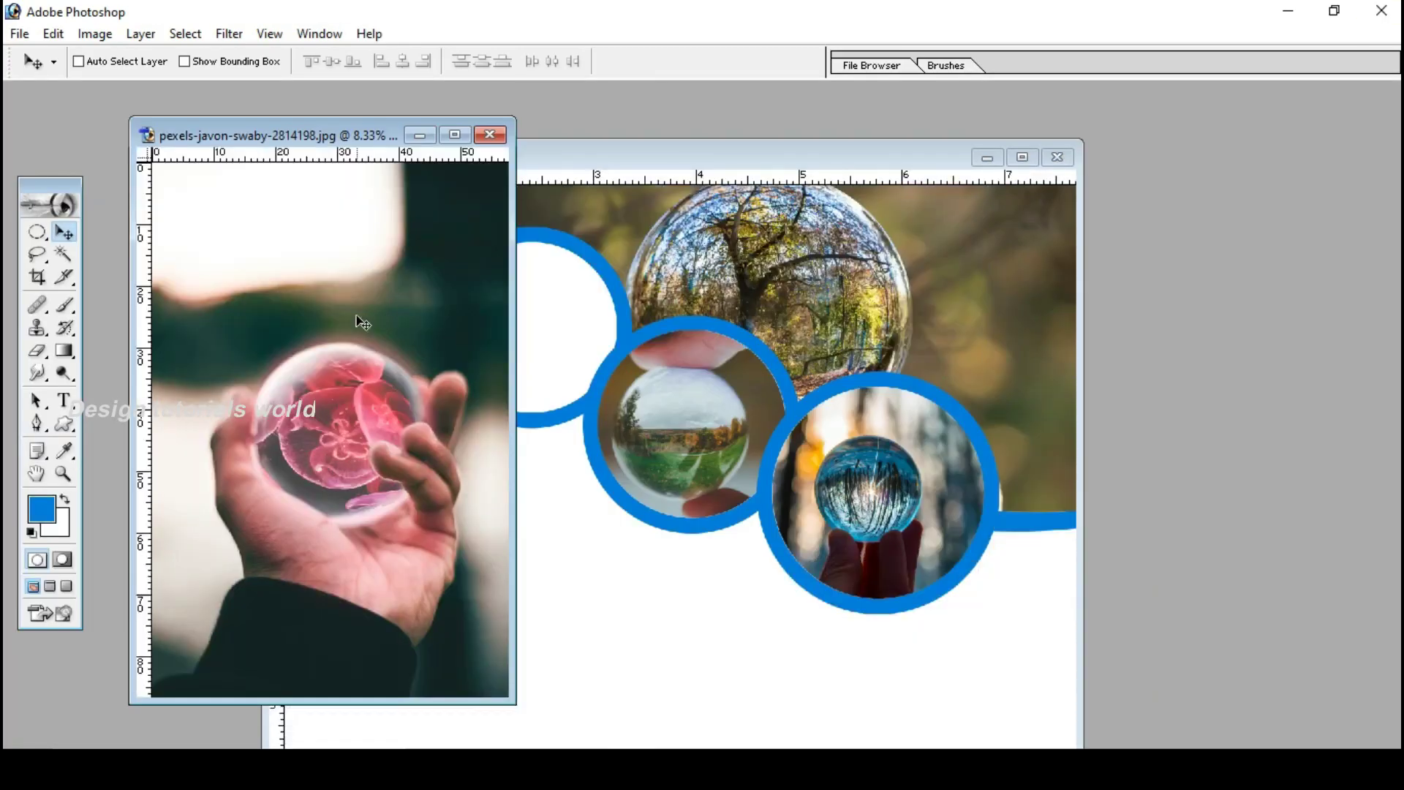
# Bring the jellyfish crystal-ball photo into the calendar and scale it down to about 14%
pyautogui.moveTo(362, 323); pyautogui.dragTo(613, 330)
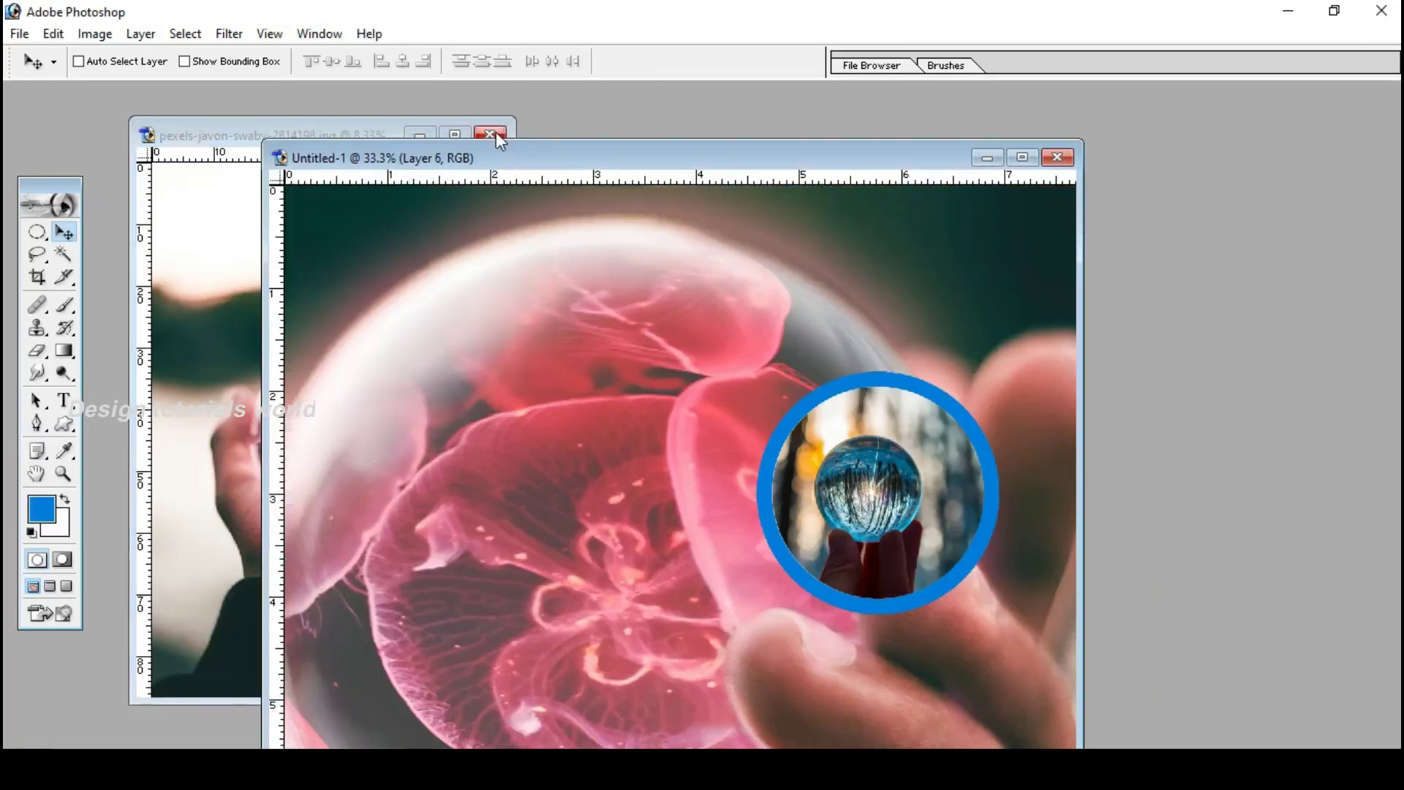
pyautogui.click(490, 135)
pyautogui.click(1022, 157)
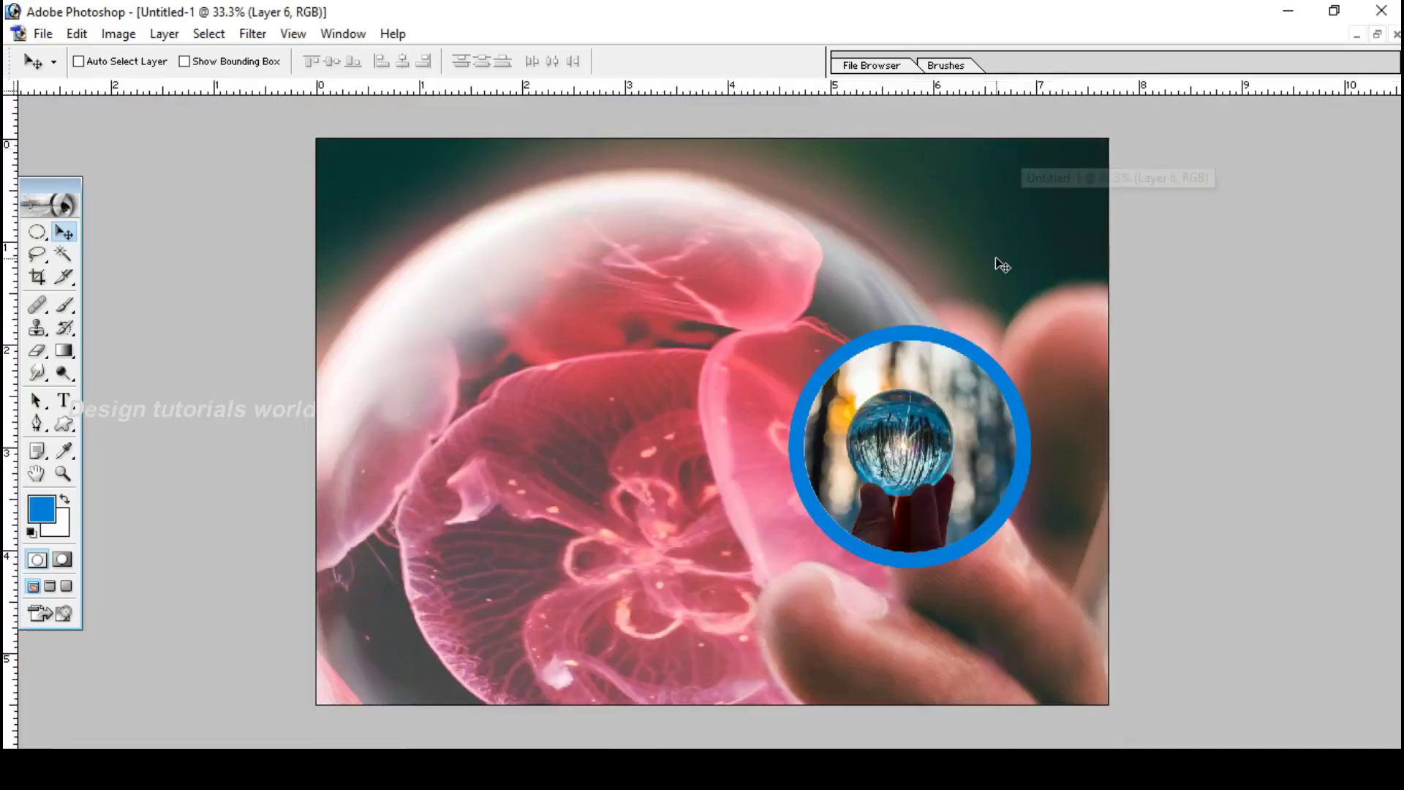
pyautogui.hotkey('ctrl', '-')
pyautogui.hotkey('ctrl', '-')
pyautogui.hotkey('ctrl', '-')
pyautogui.hotkey('ctrl', '-')
pyautogui.hotkey('ctrl', 't')
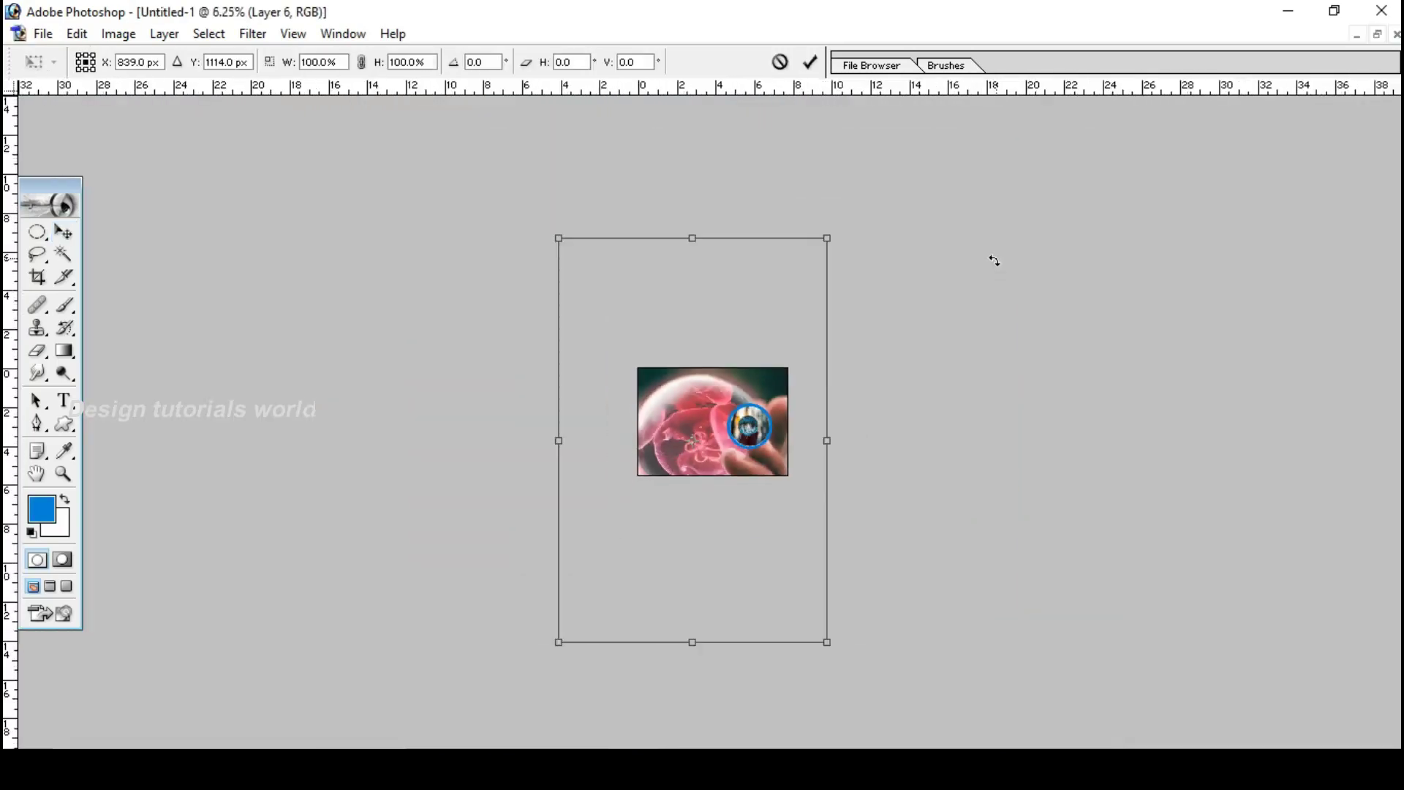
pyautogui.moveTo(560, 238); pyautogui.dragTo(638, 436)
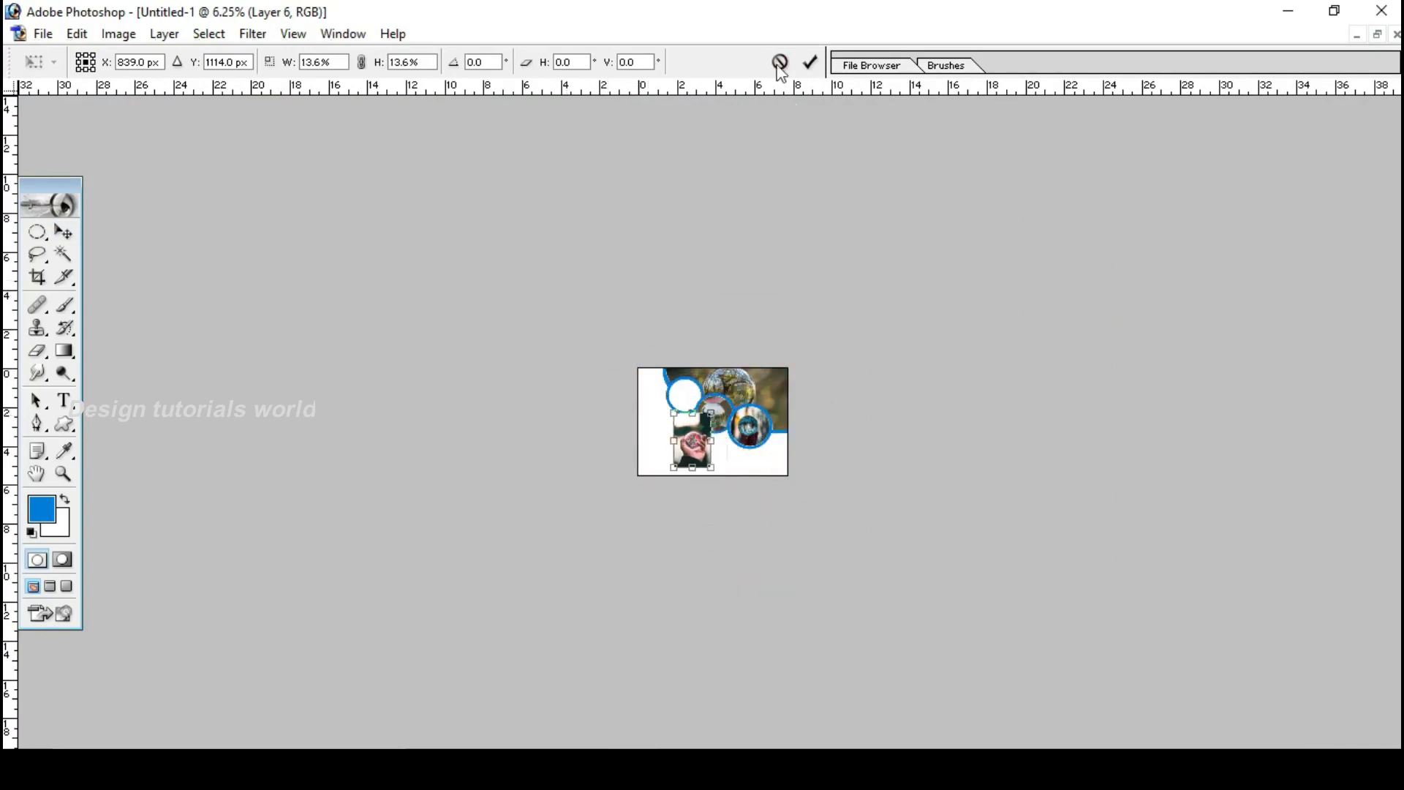
pyautogui.click(809, 64)
# Move Layer 6 over and beneath the top-left ring, masking it to that ring's circle
pyautogui.hotkey('ctrl', '+')
pyautogui.hotkey('ctrl', '+')
pyautogui.hotkey('ctrl', '+')
pyautogui.hotkey('ctrl', '+')
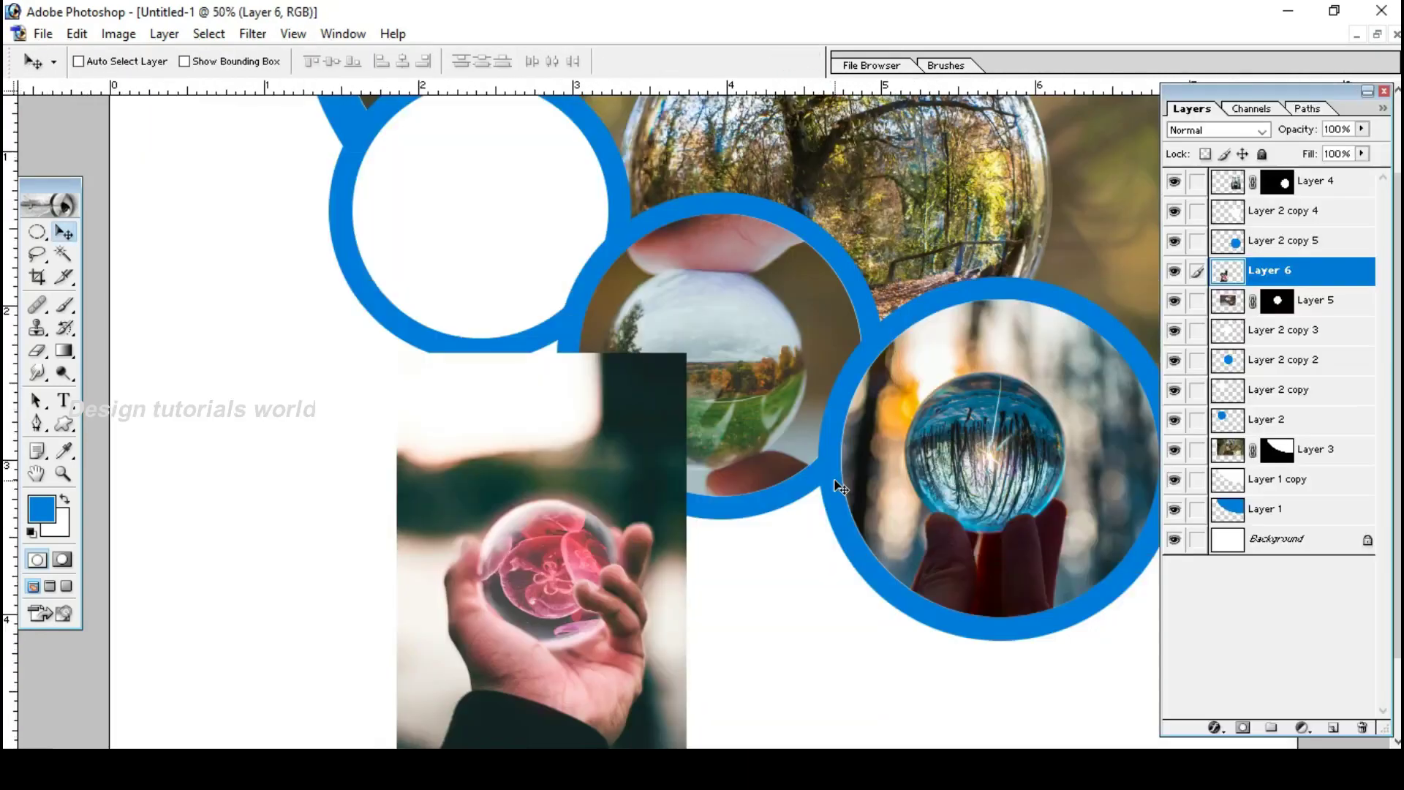
pyautogui.hotkey('ctrl', '-')
pyautogui.moveTo(620, 549); pyautogui.dragTo(588, 321)
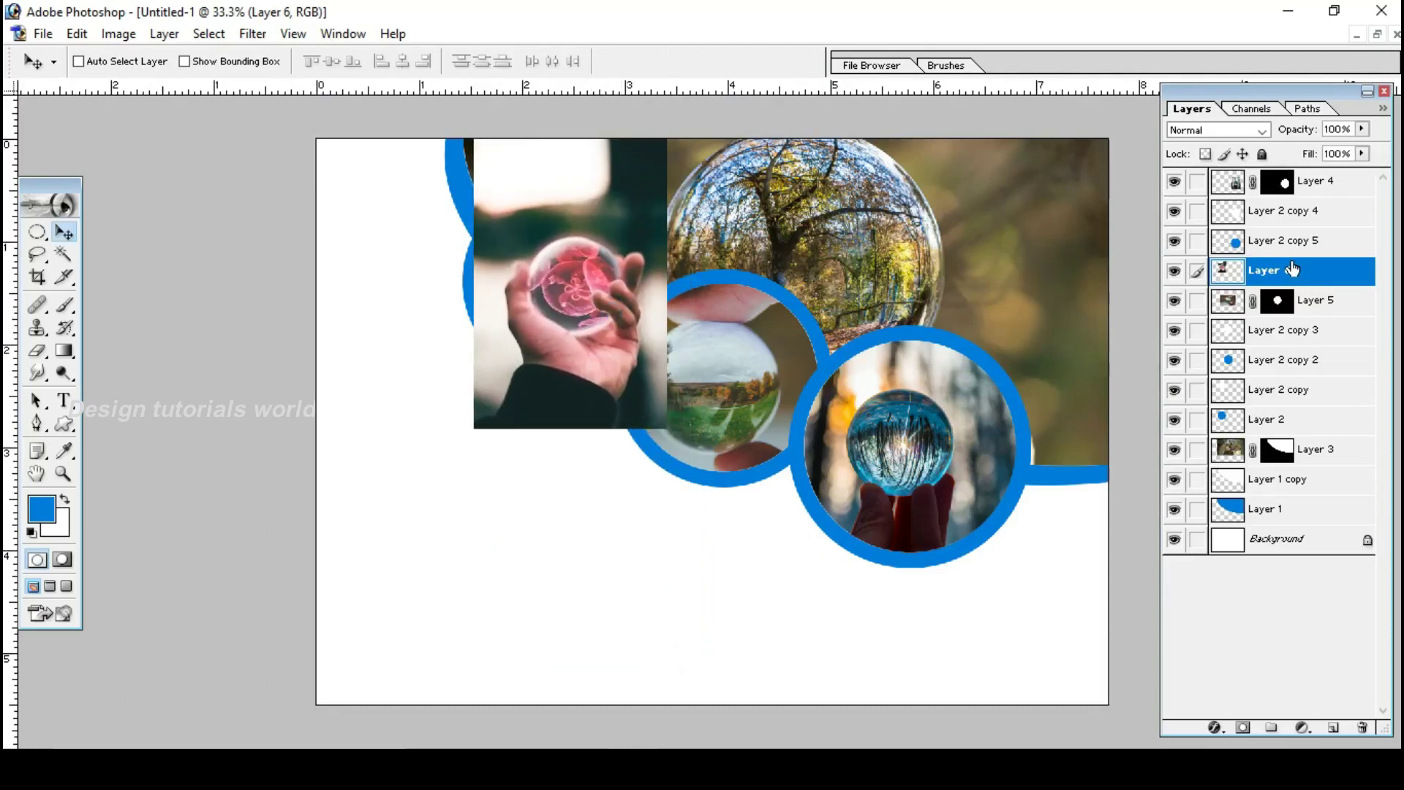
pyautogui.moveTo(1293, 269); pyautogui.dragTo(1298, 377)
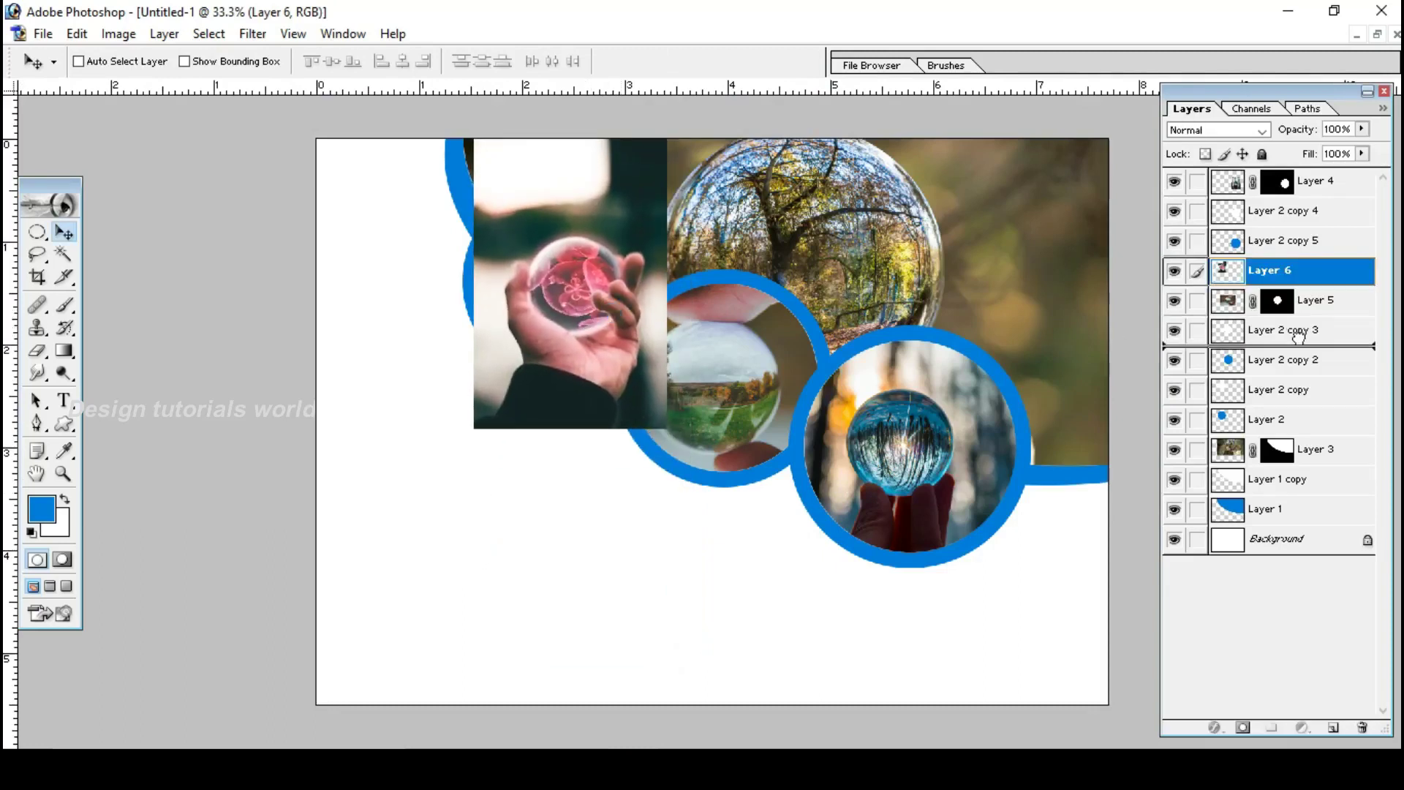
pyautogui.keyDown('ctrl'); pyautogui.click(1231, 397); pyautogui.keyUp('ctrl')
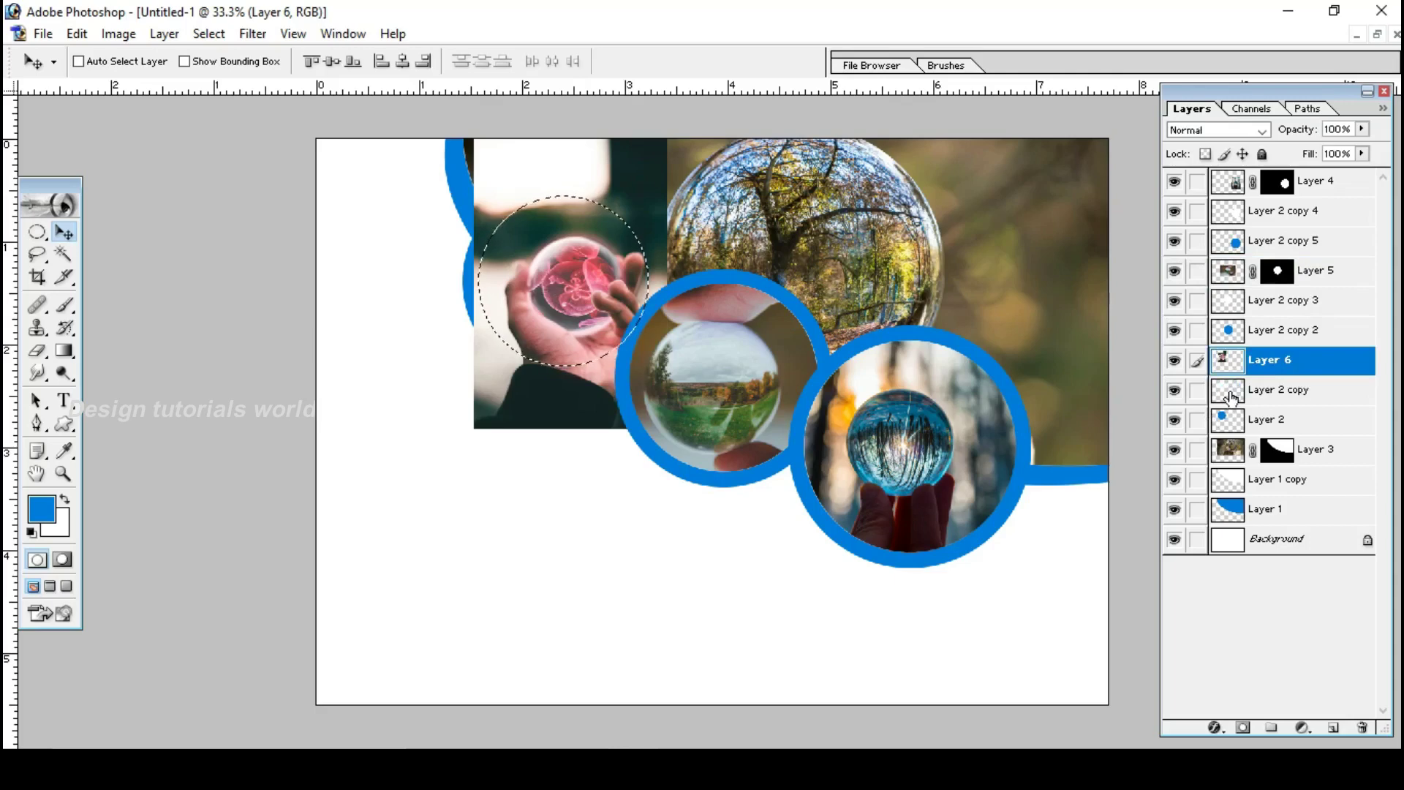
pyautogui.click(1243, 728)
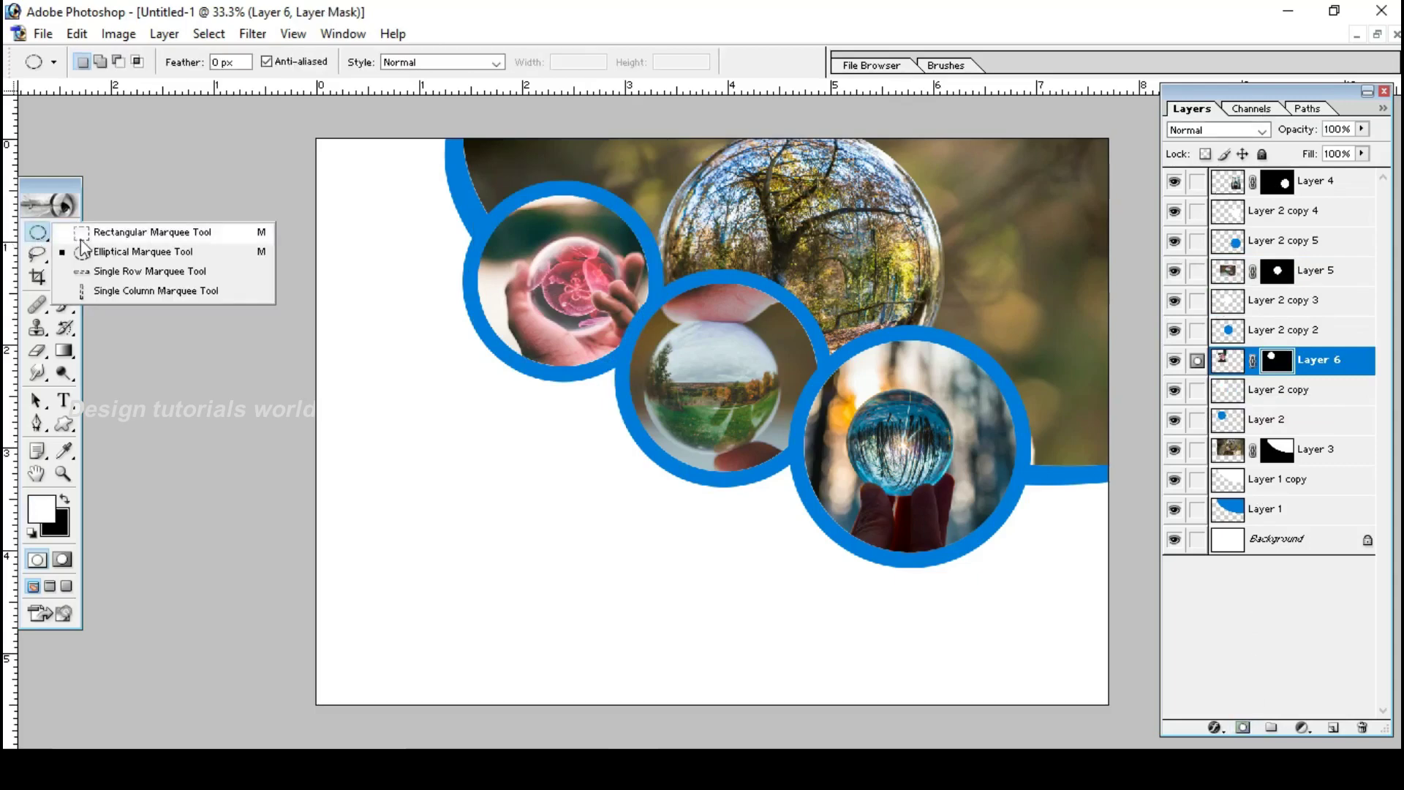
# Draw a small square selection at upper left and fill it blue on new Layer 7
pyautogui.moveTo(37, 232); pyautogui.dragTo(124, 233)
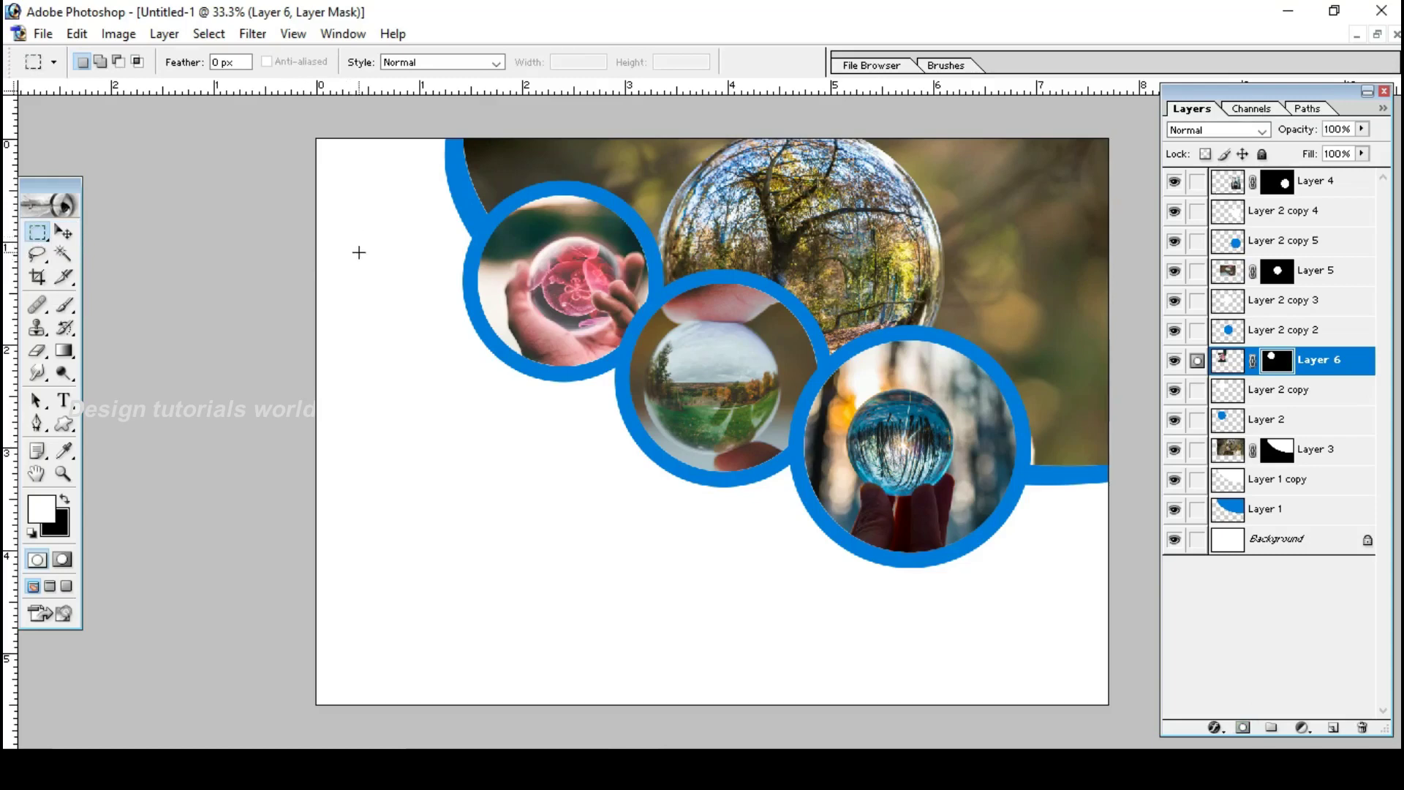
pyautogui.moveTo(407, 345); pyautogui.dragTo(438, 336)
pyautogui.click(1325, 183)
pyautogui.click(1334, 727)
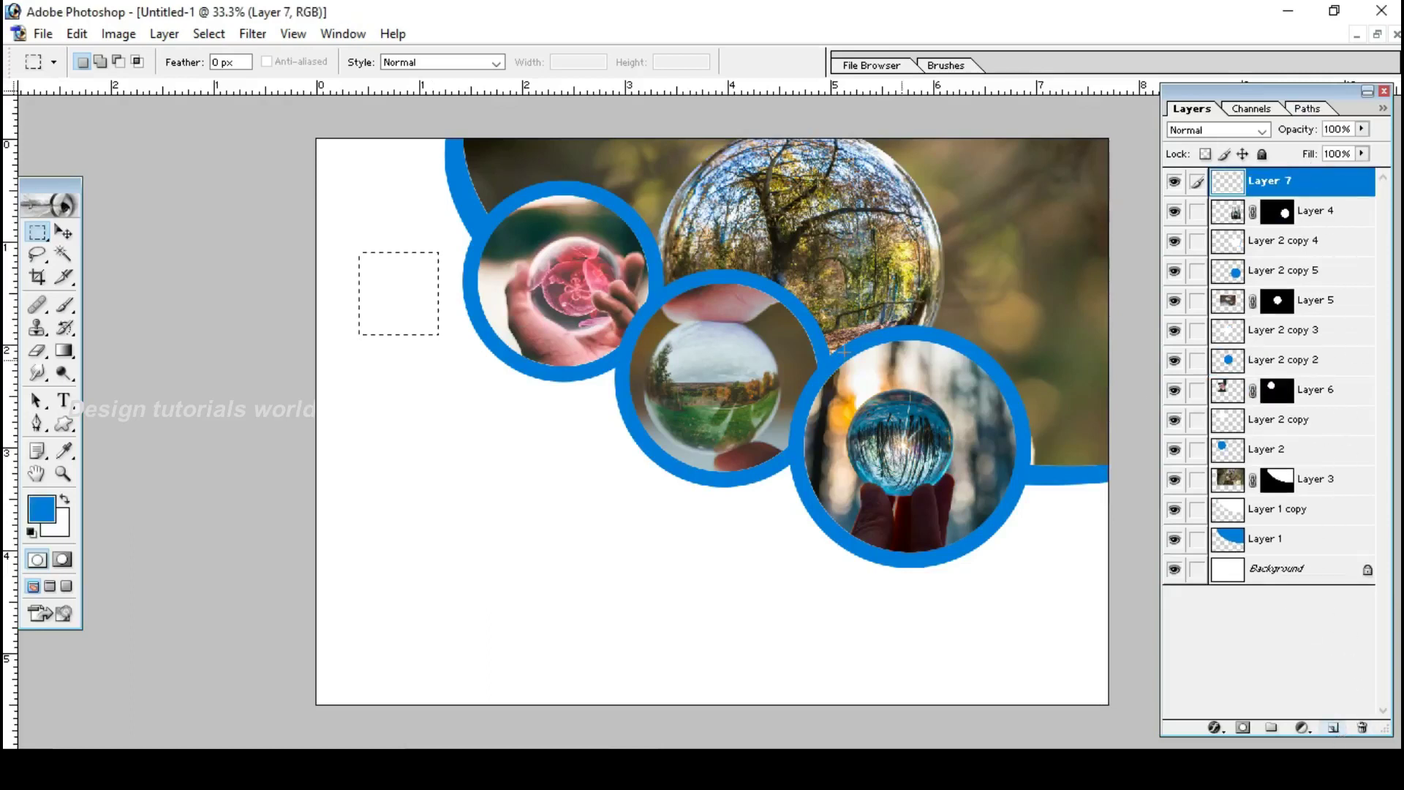
pyautogui.hotkey('alt', 'BackSpace')
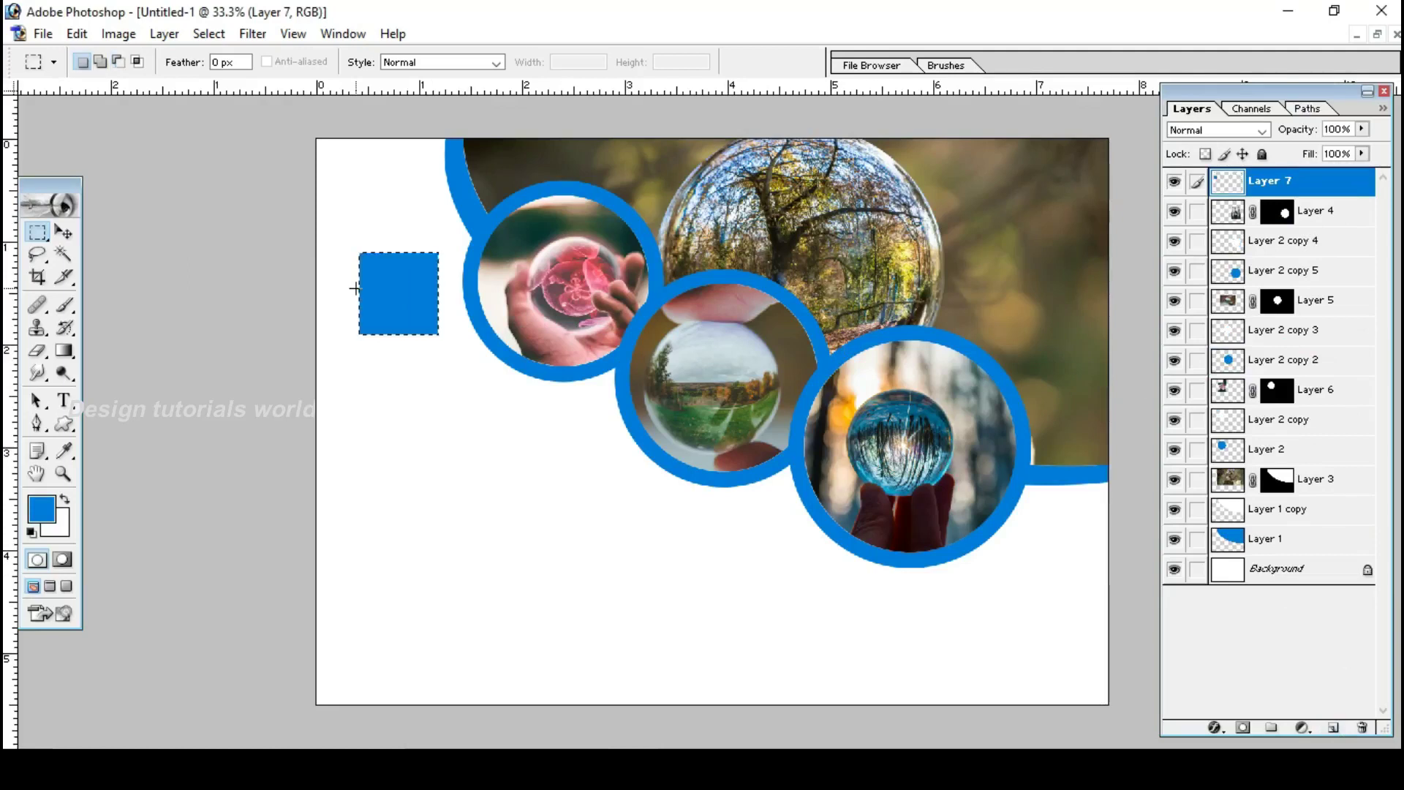
pyautogui.hotkey('ctrl', 'd')
# Start a text line inside the blue square in white at 30 pt
pyautogui.click(64, 234)
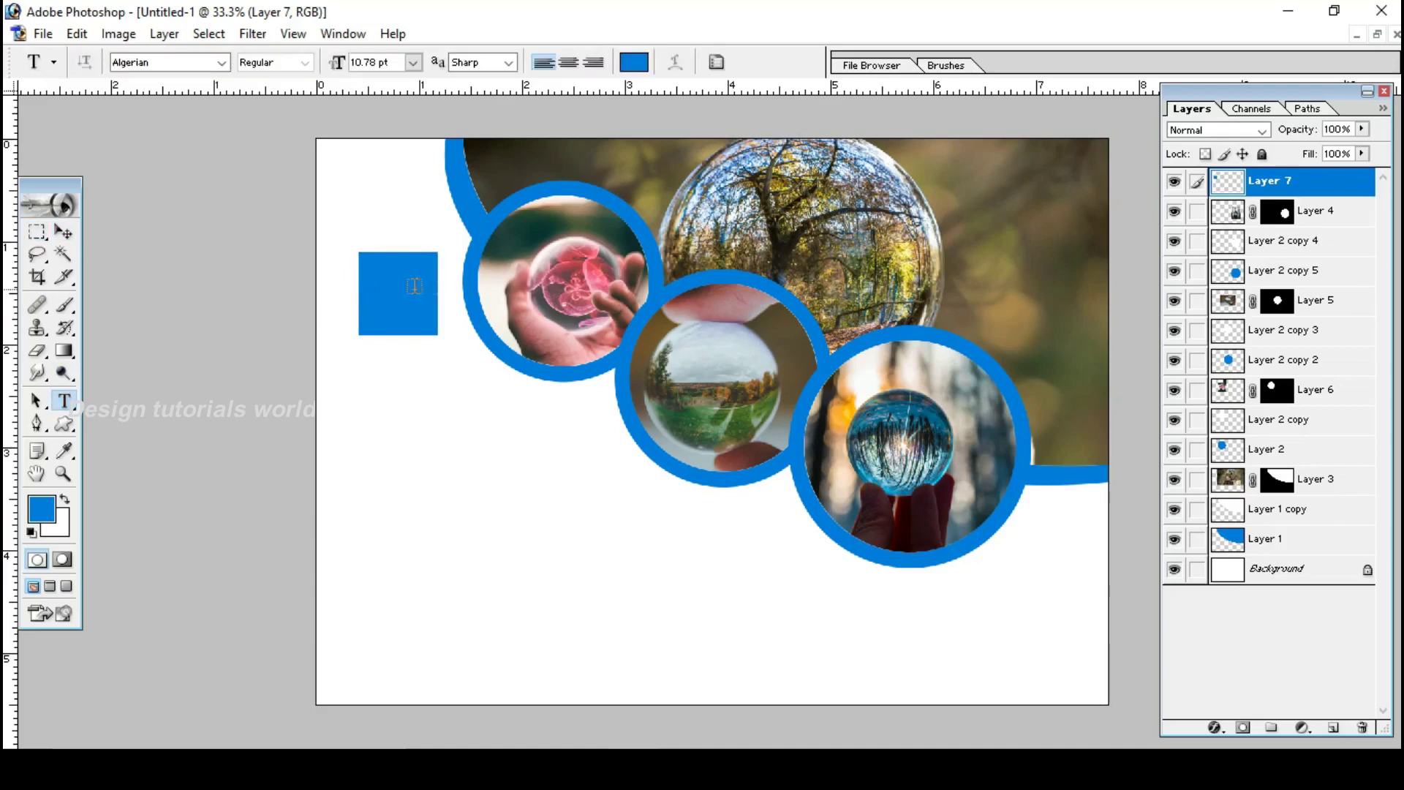
pyautogui.click(470, 291)
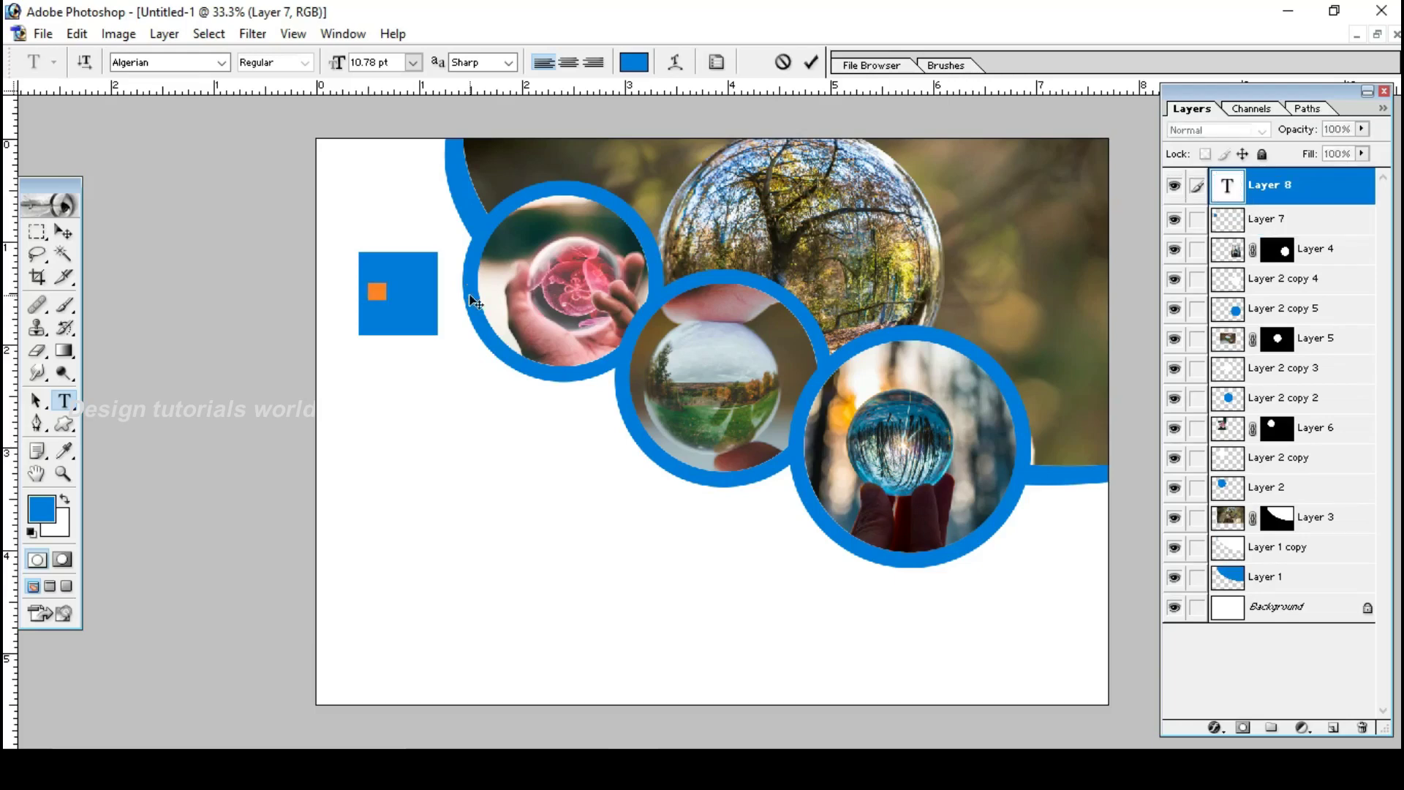
pyautogui.click(633, 63)
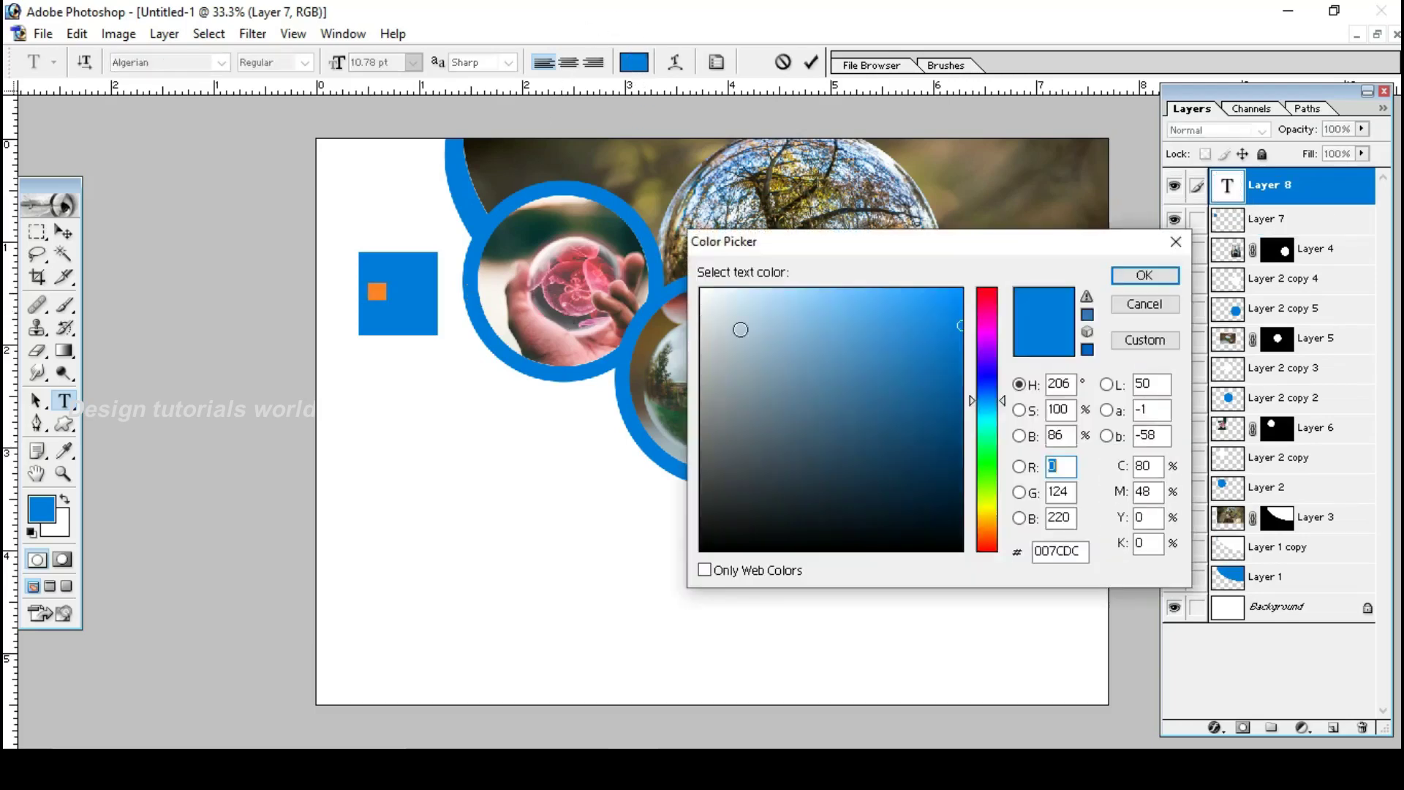
pyautogui.click(702, 290)
pyautogui.click(1122, 285)
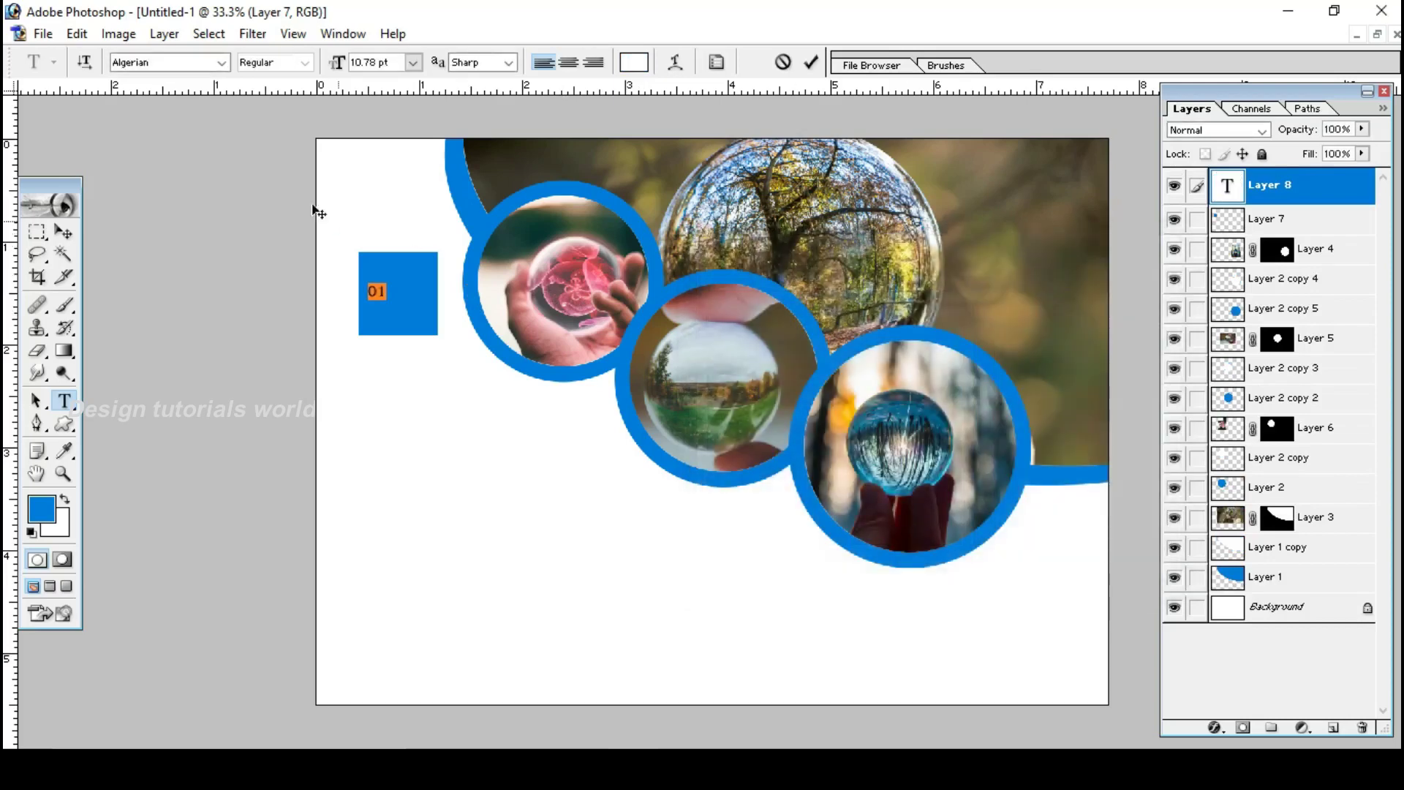
pyautogui.click(414, 63)
pyautogui.click(409, 316)
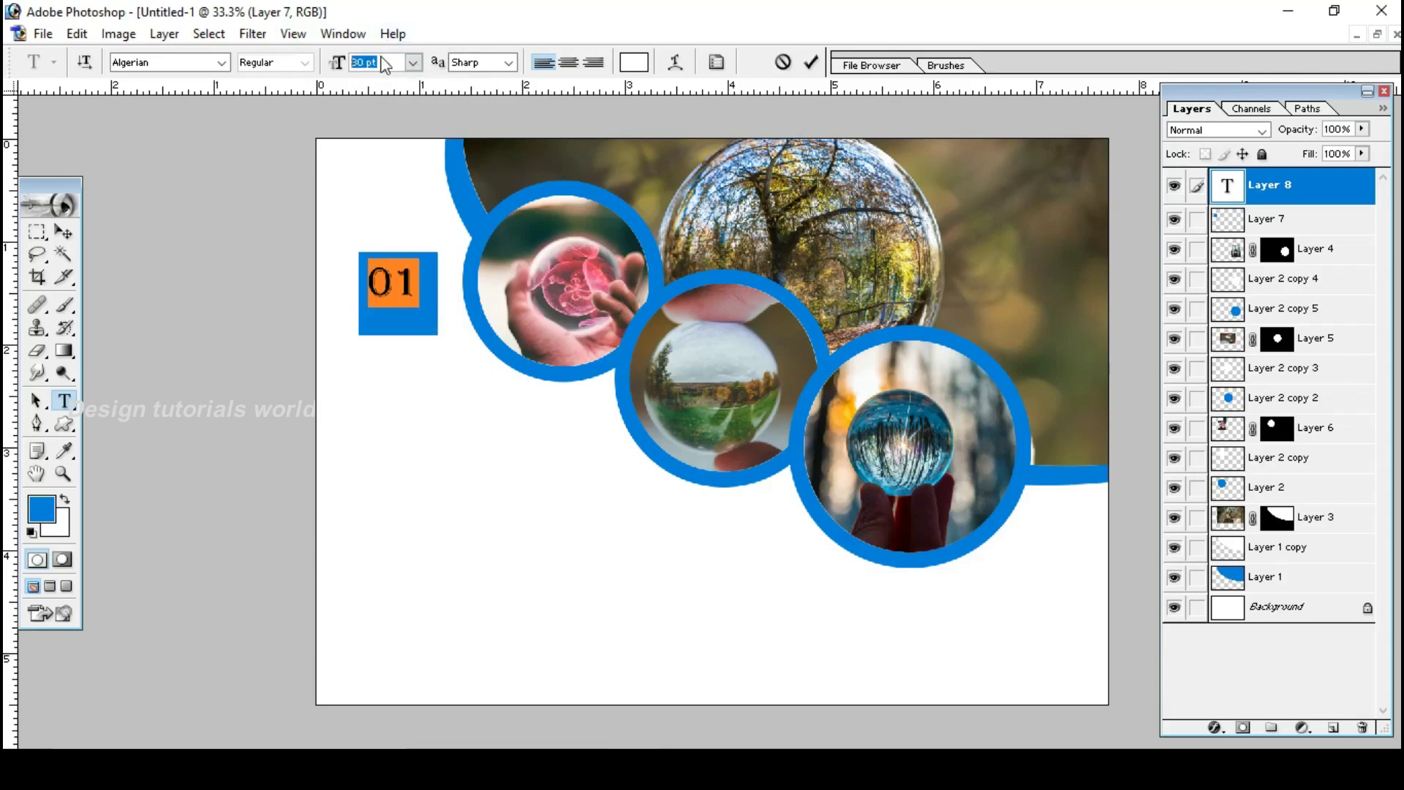
# Set the 01 text to 36 pt, centre it in the square, and duplicate its layer
pyautogui.press('Down')
pyautogui.press('Up')
pyautogui.press('Up')
pyautogui.press('Up')
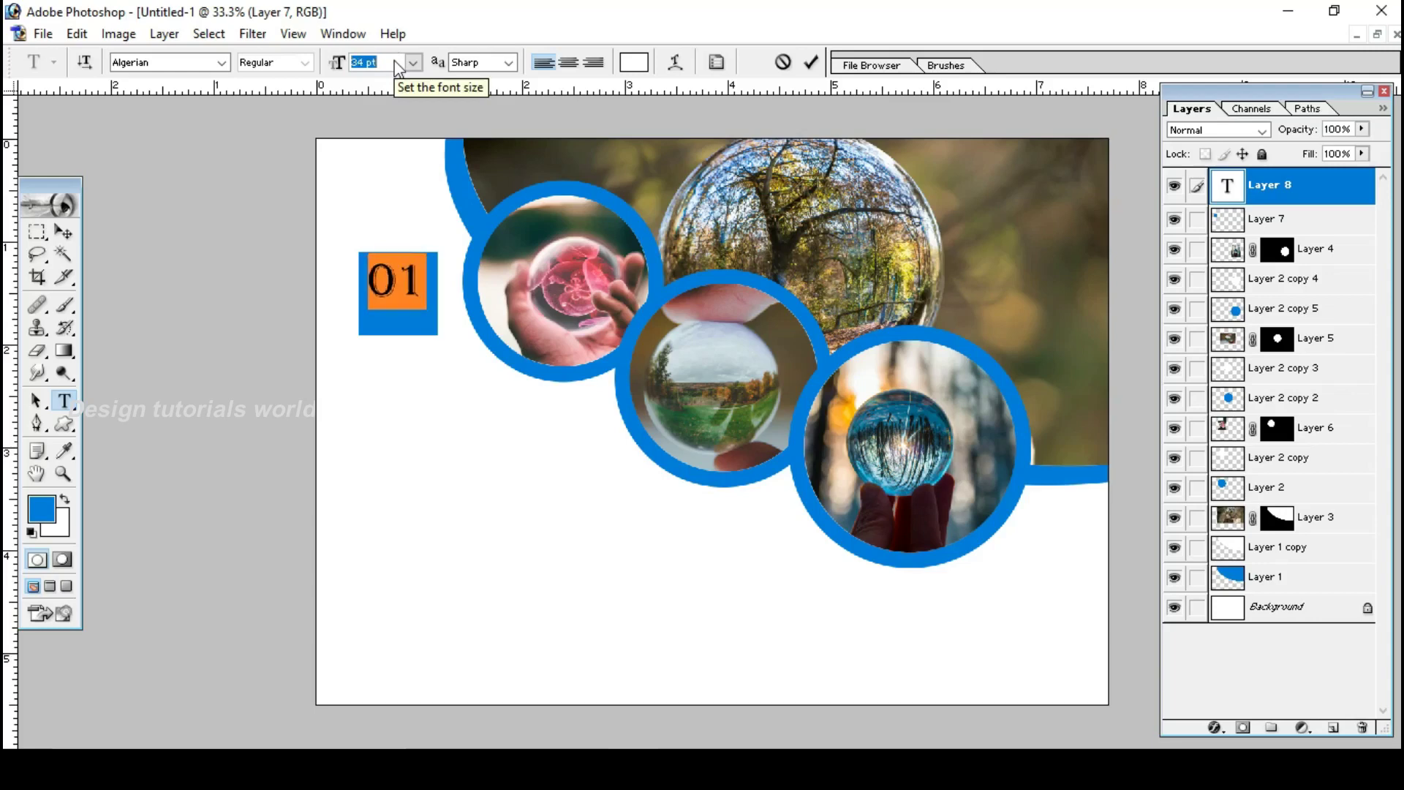
pyautogui.press('Up')
pyautogui.press('Up')
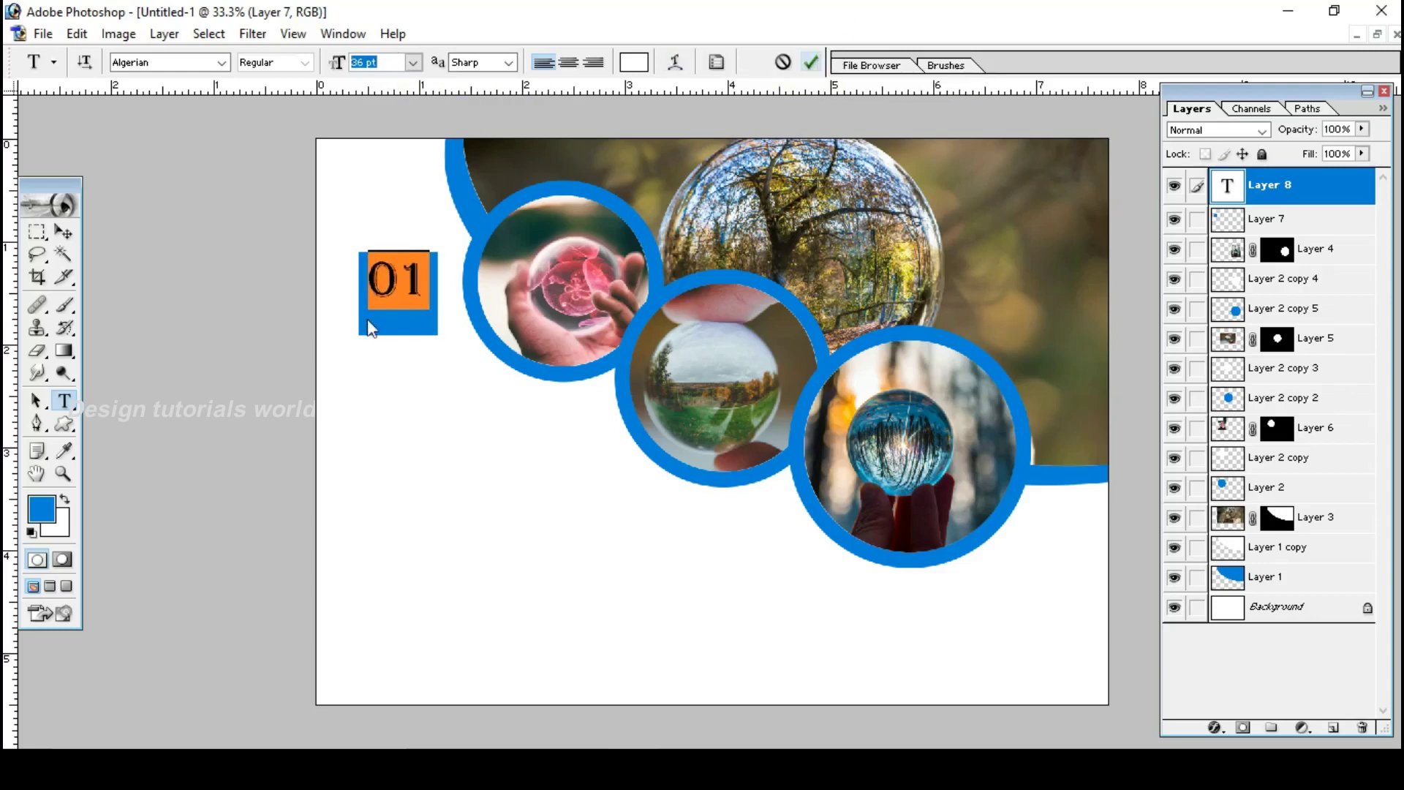
pyautogui.click(62, 232)
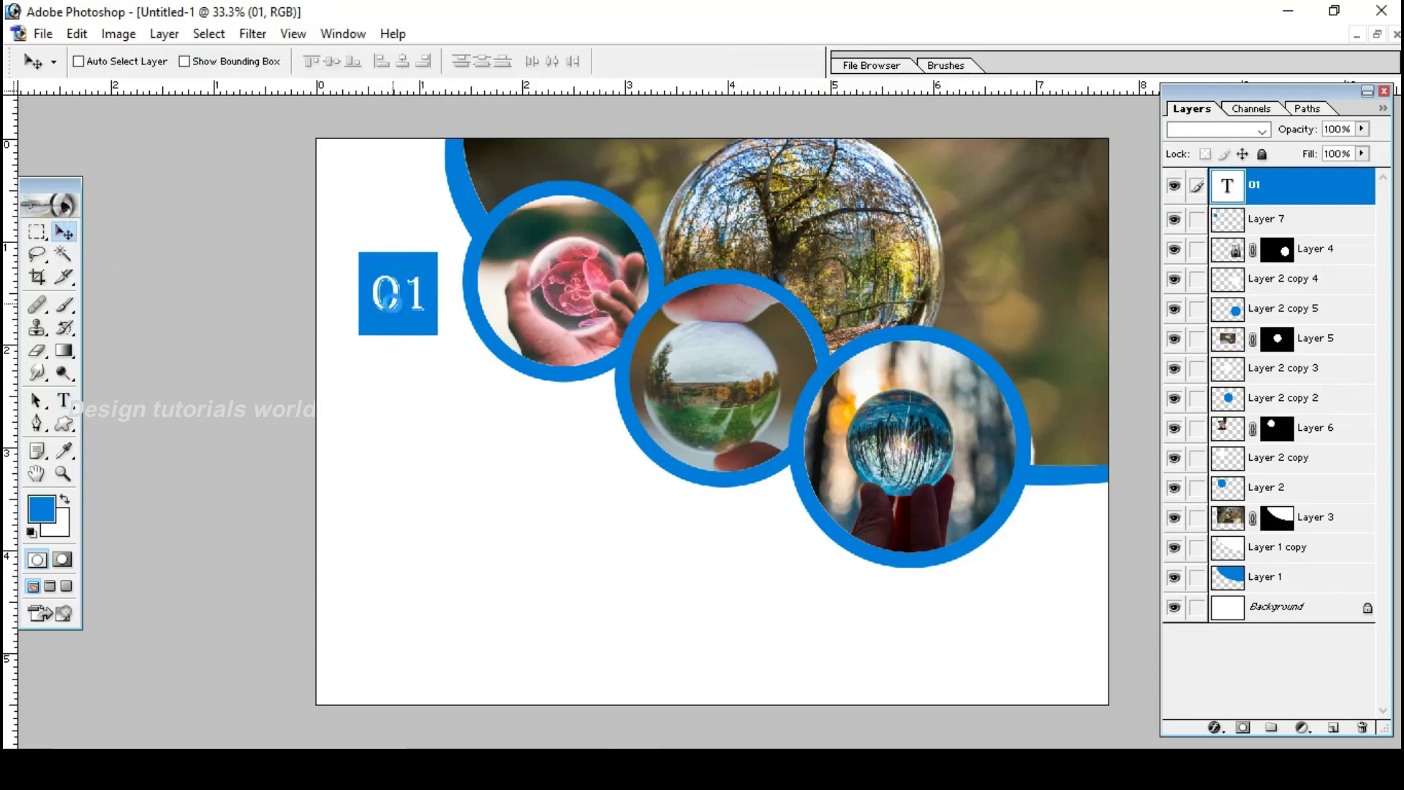
pyautogui.press('Left')
pyautogui.press('Left')
pyautogui.press('Left')
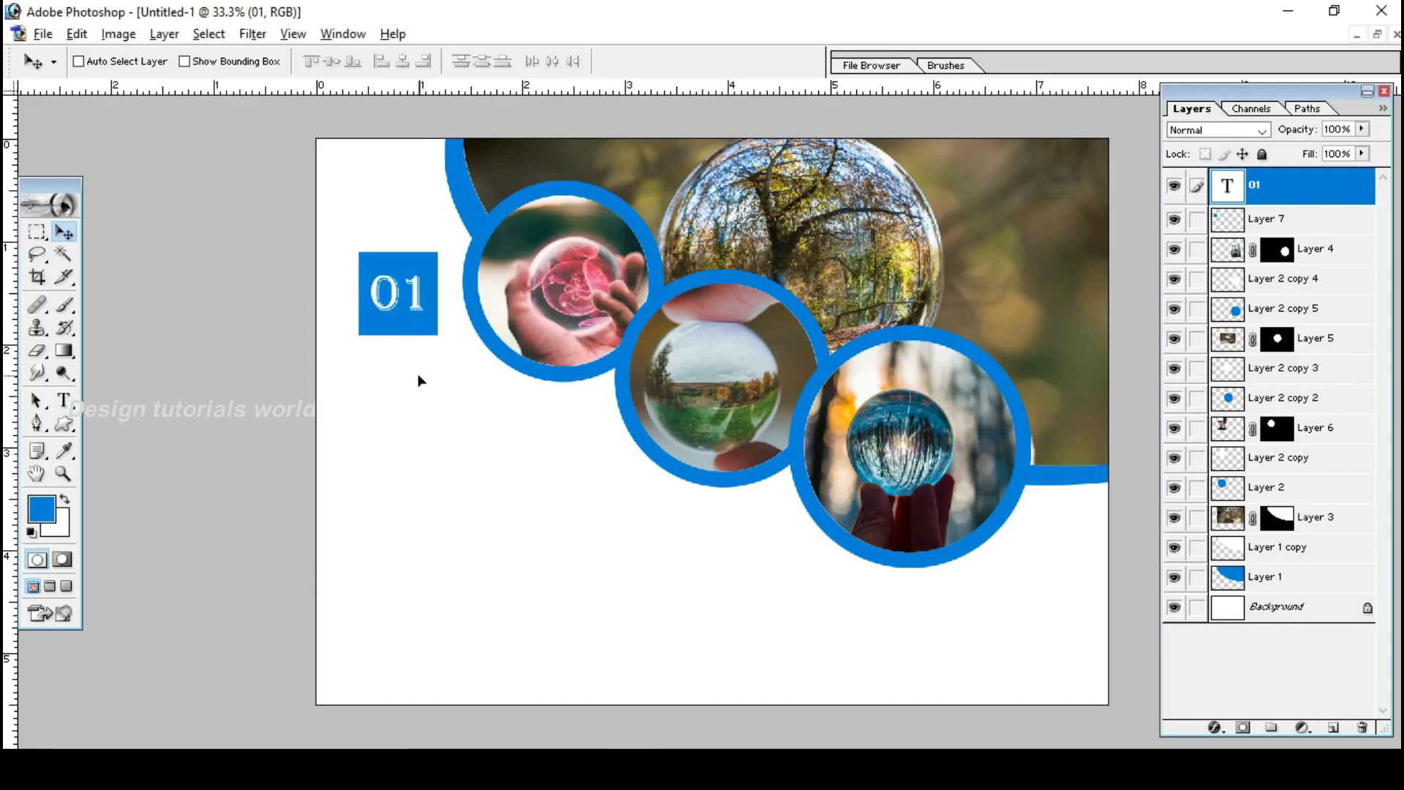
pyautogui.hotkey('ctrl', 'j')
# Retype the duplicated text as 2021 in the page's sampled blue at 24 pt
pyautogui.doubleClick(1228, 184)
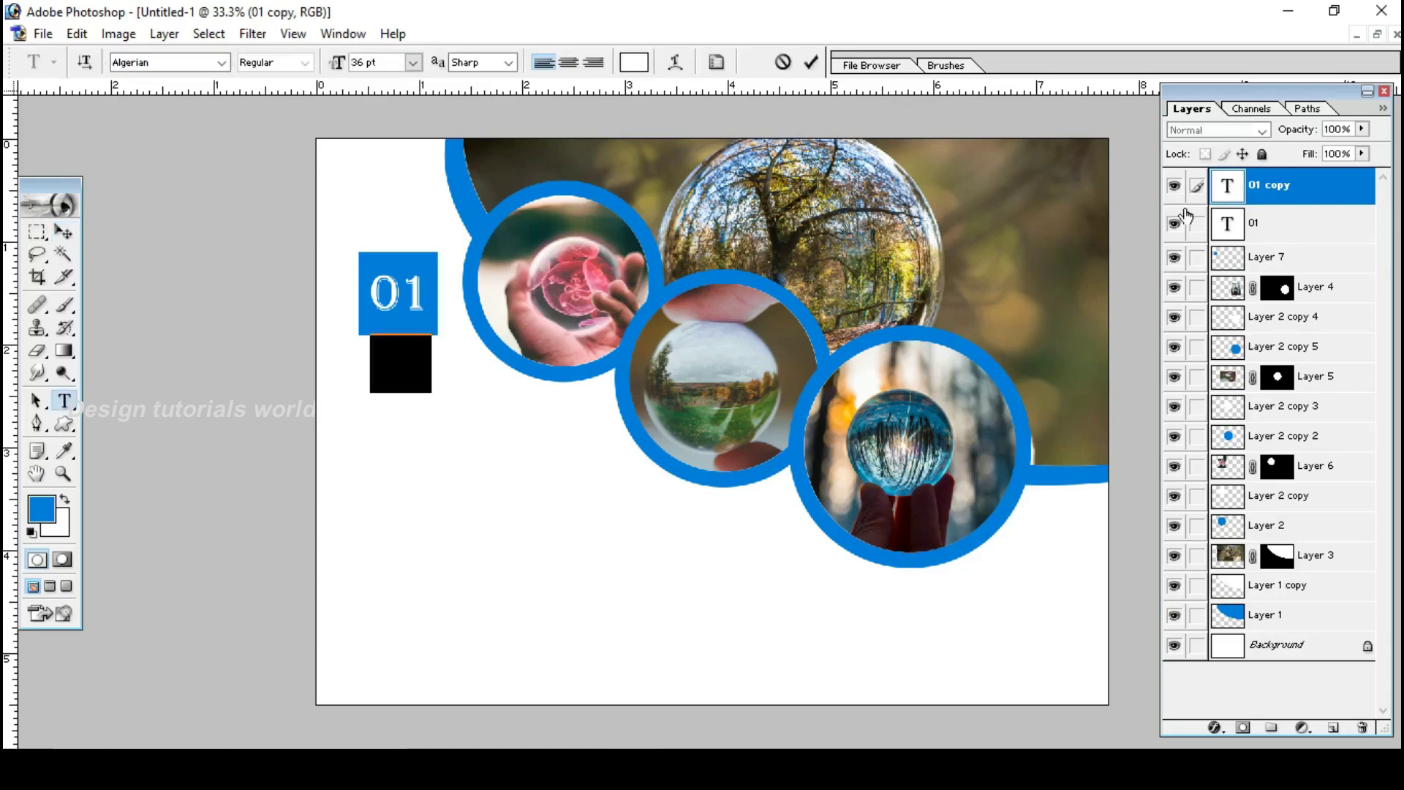
pyautogui.write('02')
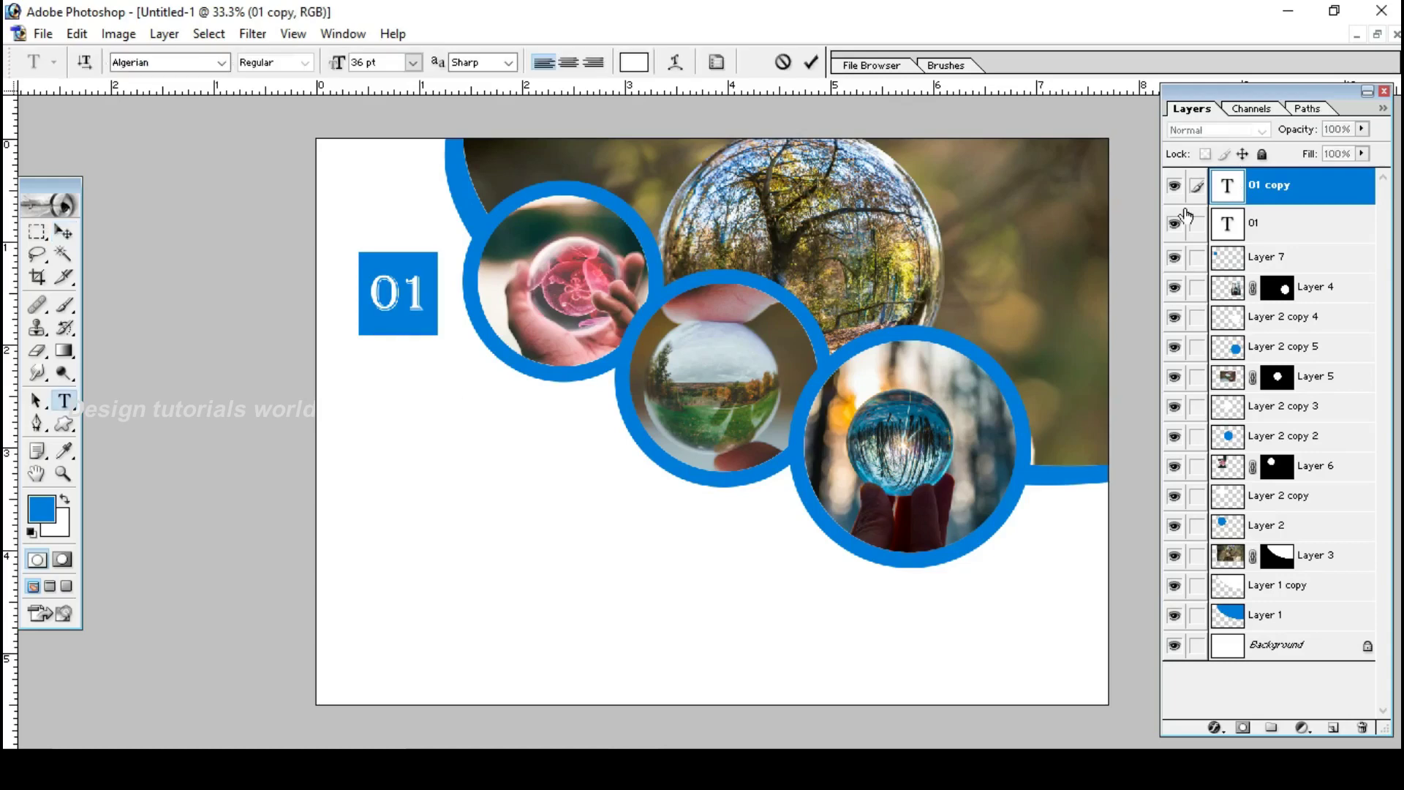
pyautogui.hotkey('ctrl', 'a')
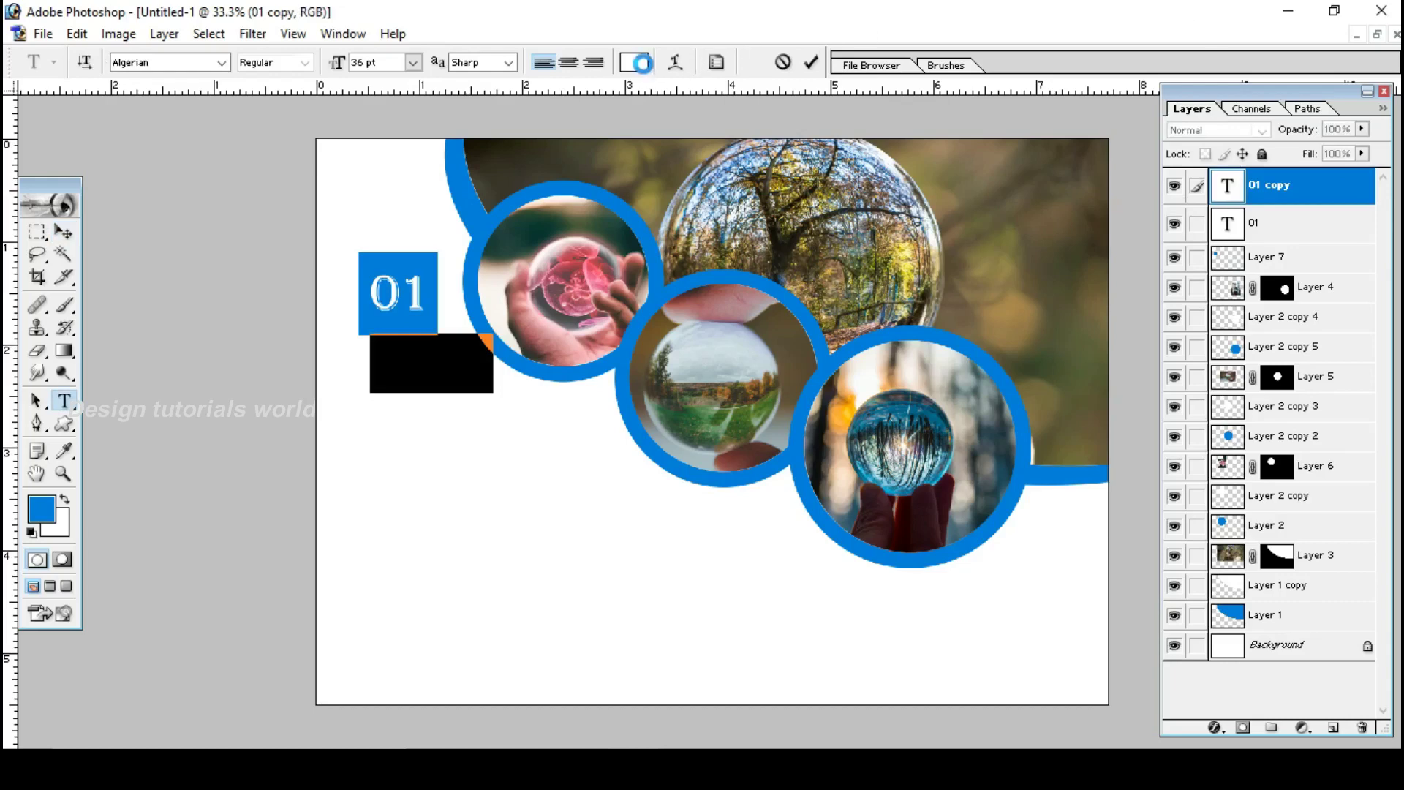
pyautogui.click(634, 62)
pyautogui.click(371, 250)
pyautogui.click(1144, 275)
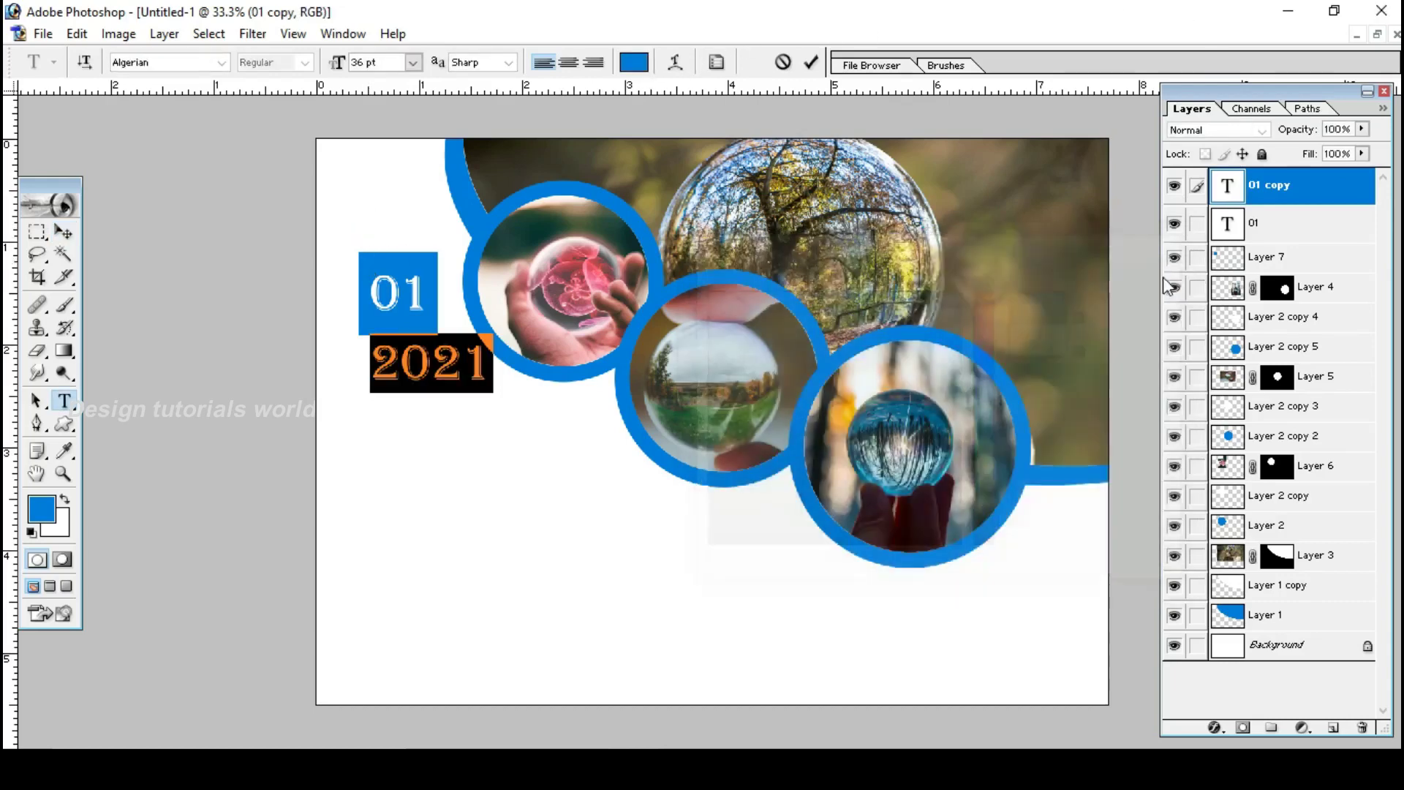
pyautogui.hotkey('ctrl', 'shift', ',')
pyautogui.hotkey('ctrl', 'shift', ',')
pyautogui.hotkey('ctrl', 'shift', ',')
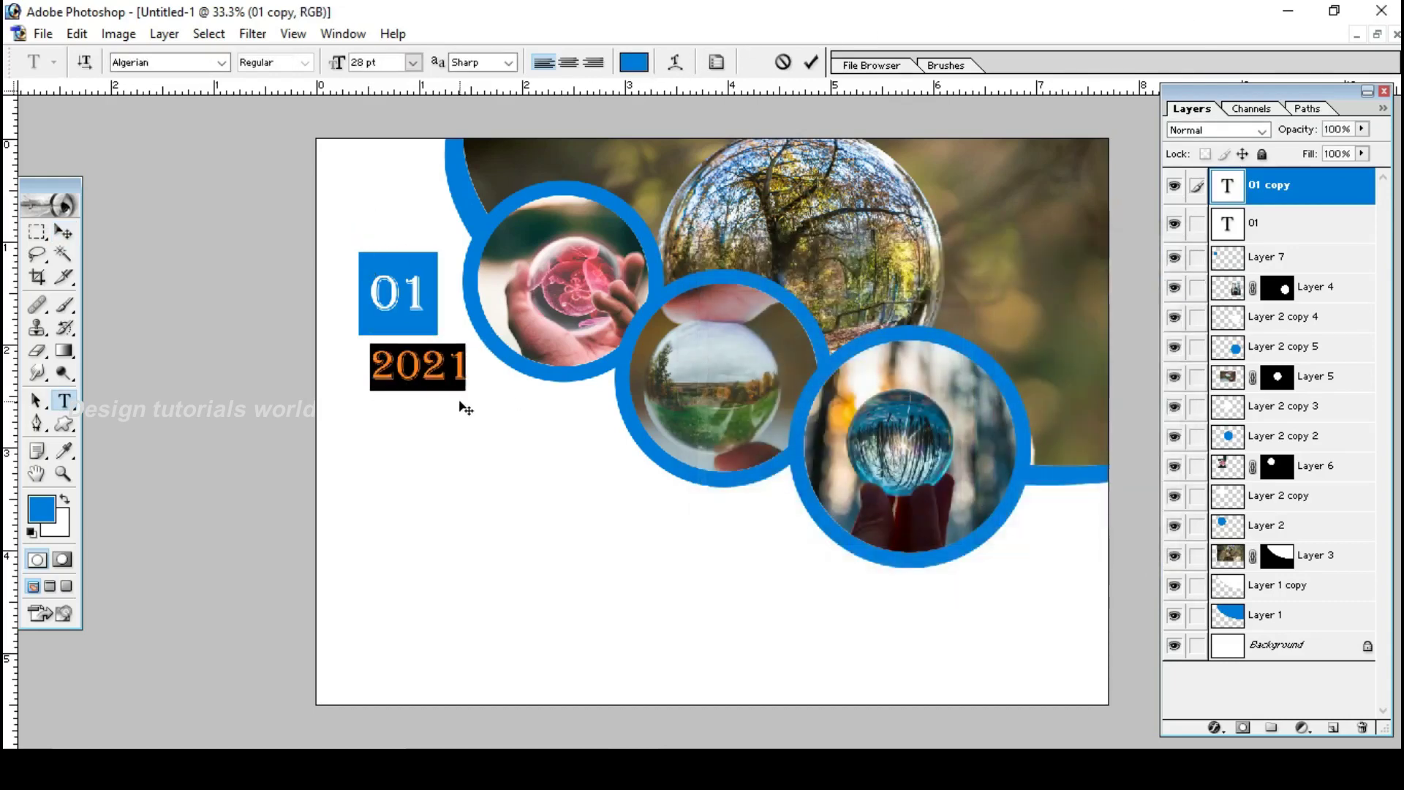
pyautogui.hotkey('ctrl', 'shift', ',')
pyautogui.hotkey('ctrl', 'shift', ',')
pyautogui.hotkey('ctrl', 'shift', ',')
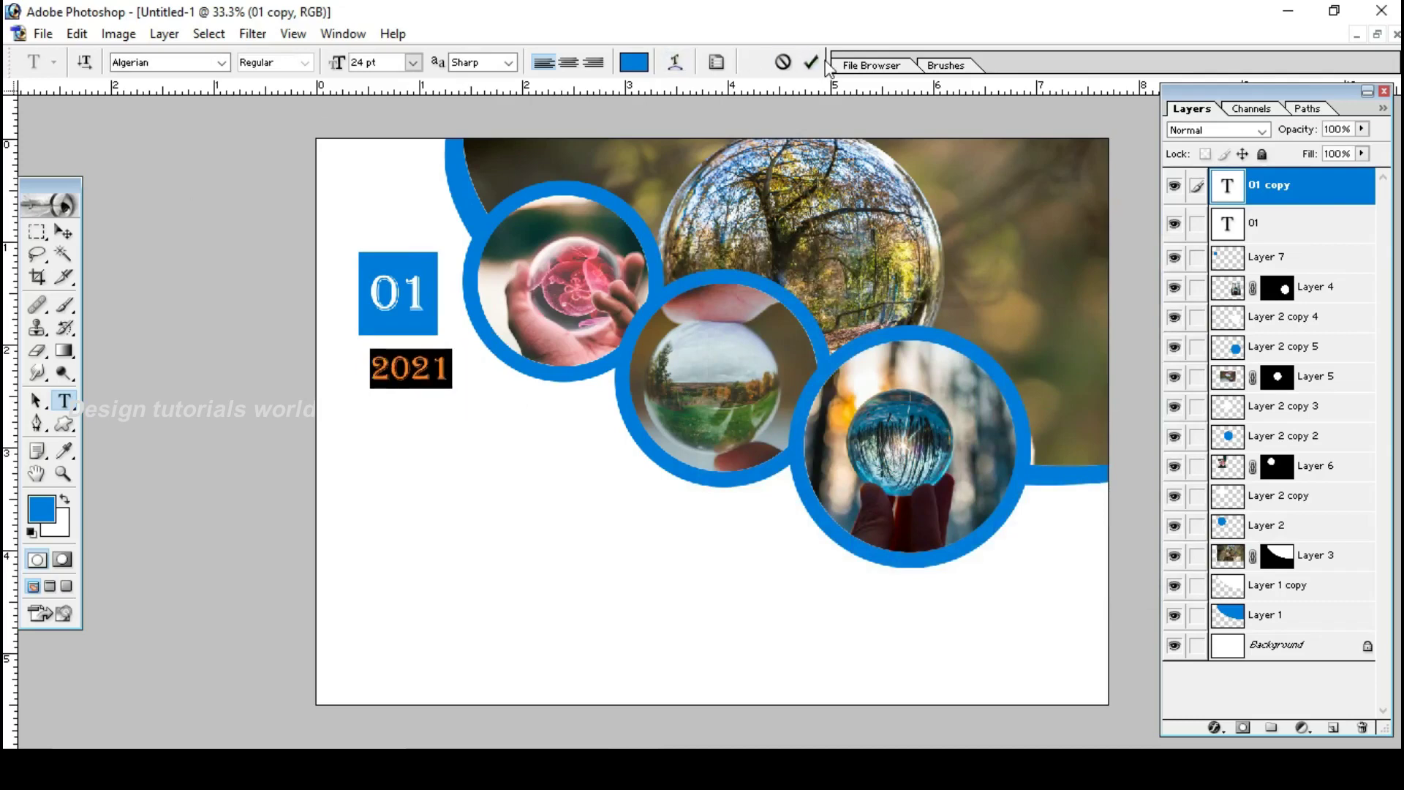
pyautogui.click(813, 63)
pyautogui.hotkey('ctrl', 'Return')
# Position 2021 just below the blue square, aligning it with small nudges
pyautogui.moveTo(404, 394)
pyautogui.mouseDown()
pyautogui.moveTo(388, 385)
pyautogui.moveTo(435, 391)
pyautogui.mouseUp()
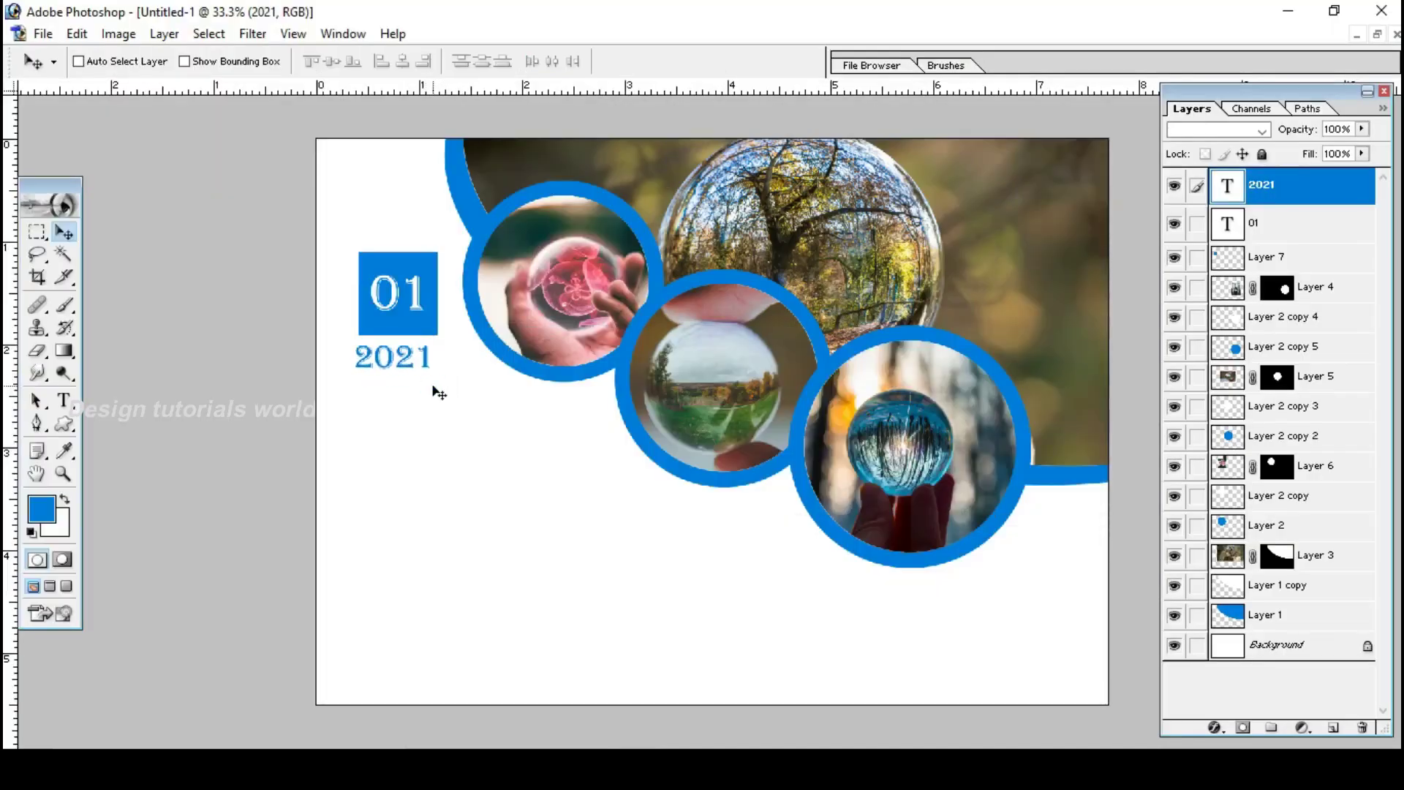
pyautogui.press('Right')
pyautogui.press('Right')
pyautogui.press('Right')
pyautogui.press('Right')
pyautogui.press('Right')
pyautogui.press('Right')
pyautogui.press('Right')
pyautogui.press('Right')
pyautogui.press('Right')
pyautogui.press('Right')
pyautogui.press('Right')
pyautogui.press('Right')
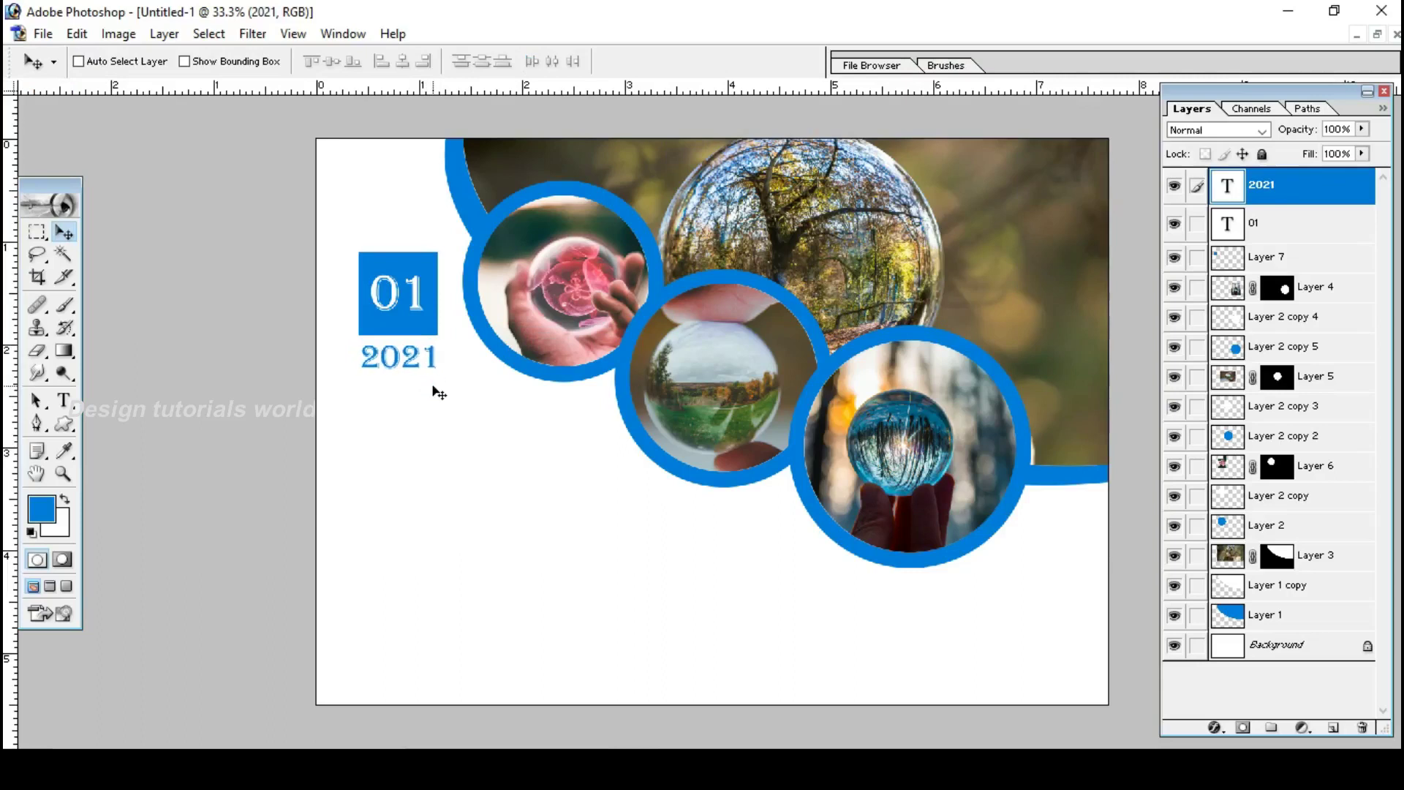
pyautogui.press('Left')
pyautogui.press('Left')
pyautogui.press('Left')
pyautogui.press('Right')
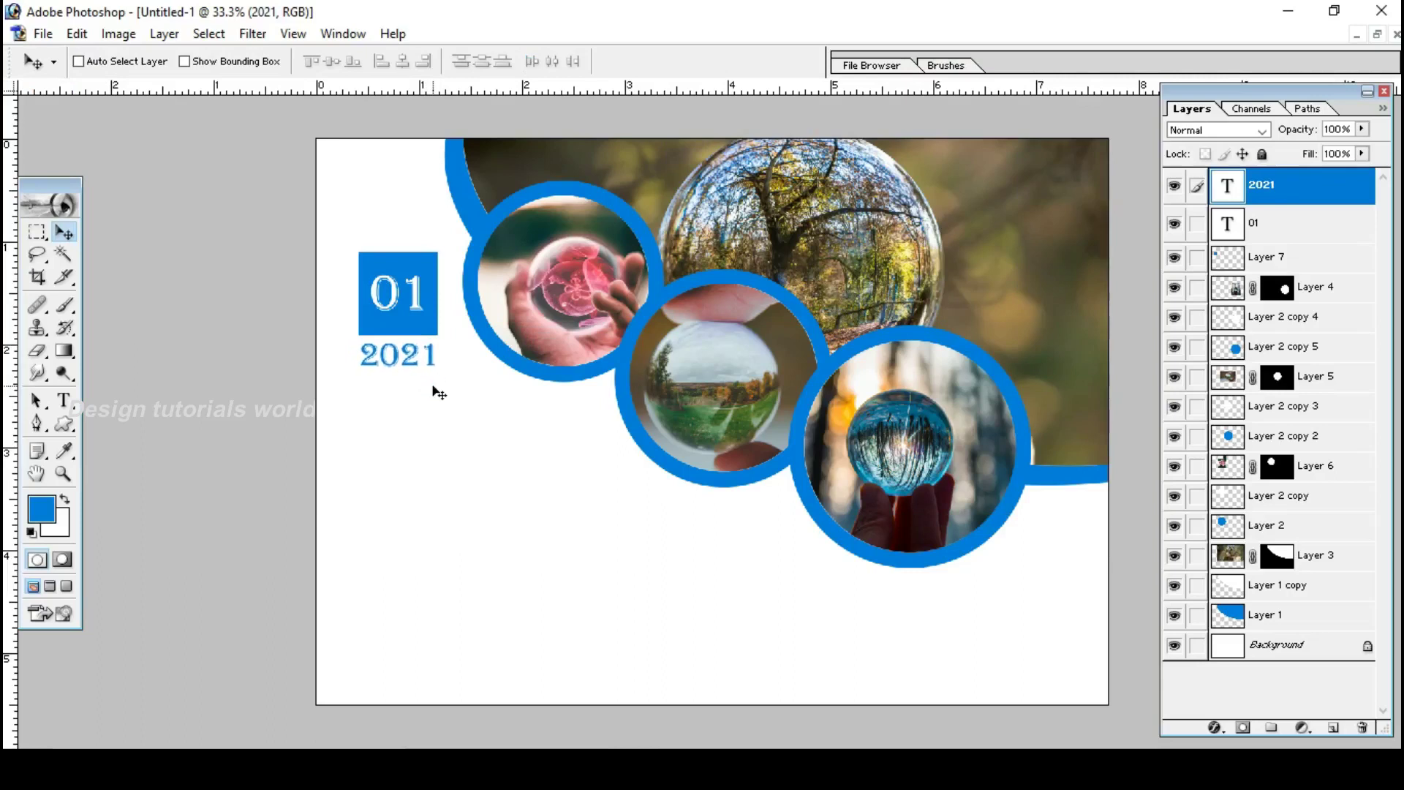
pyautogui.press('t')
pyautogui.click(687, 424)
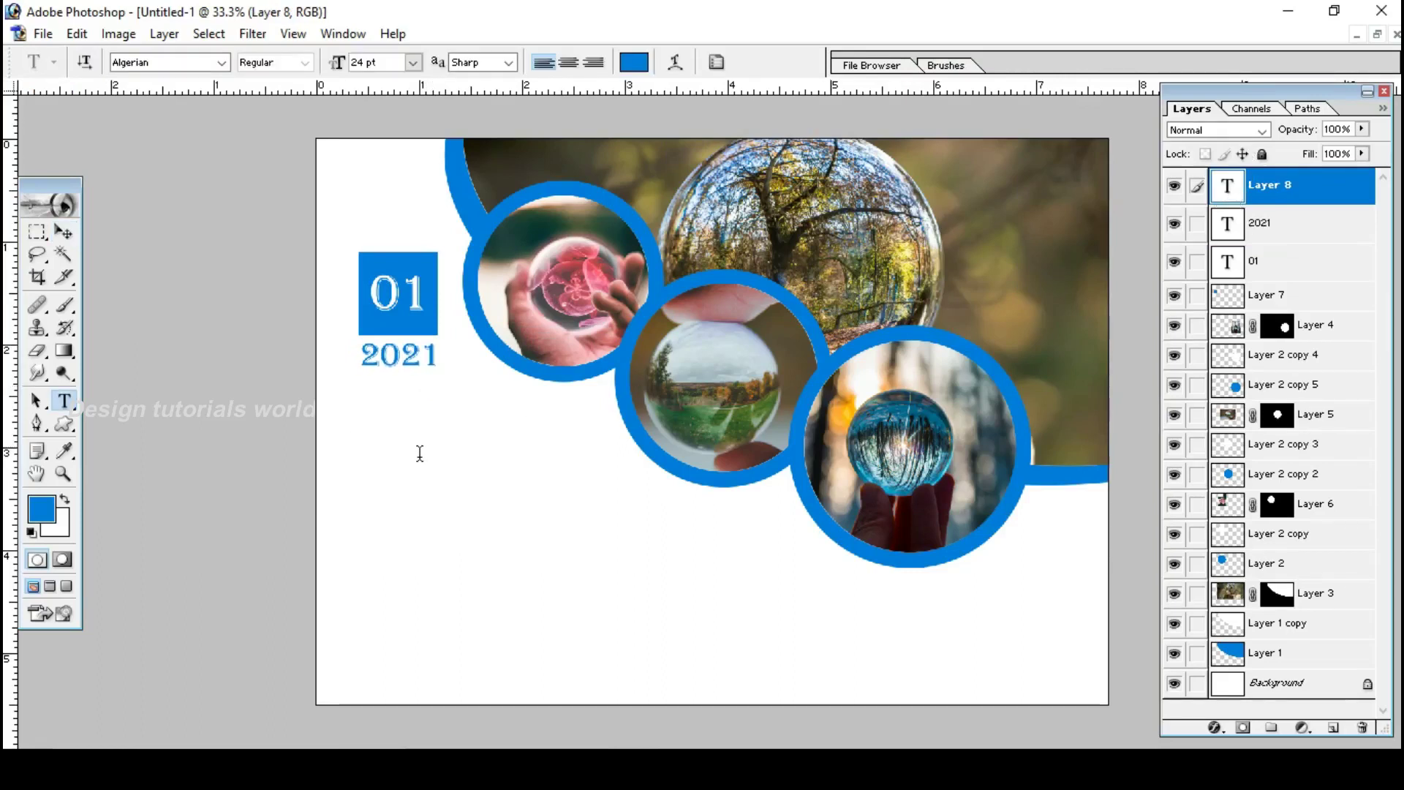
# Type JANUARY in blue below 2021 and shift it slightly lower
pyautogui.click(350, 415)
pyautogui.write('S')
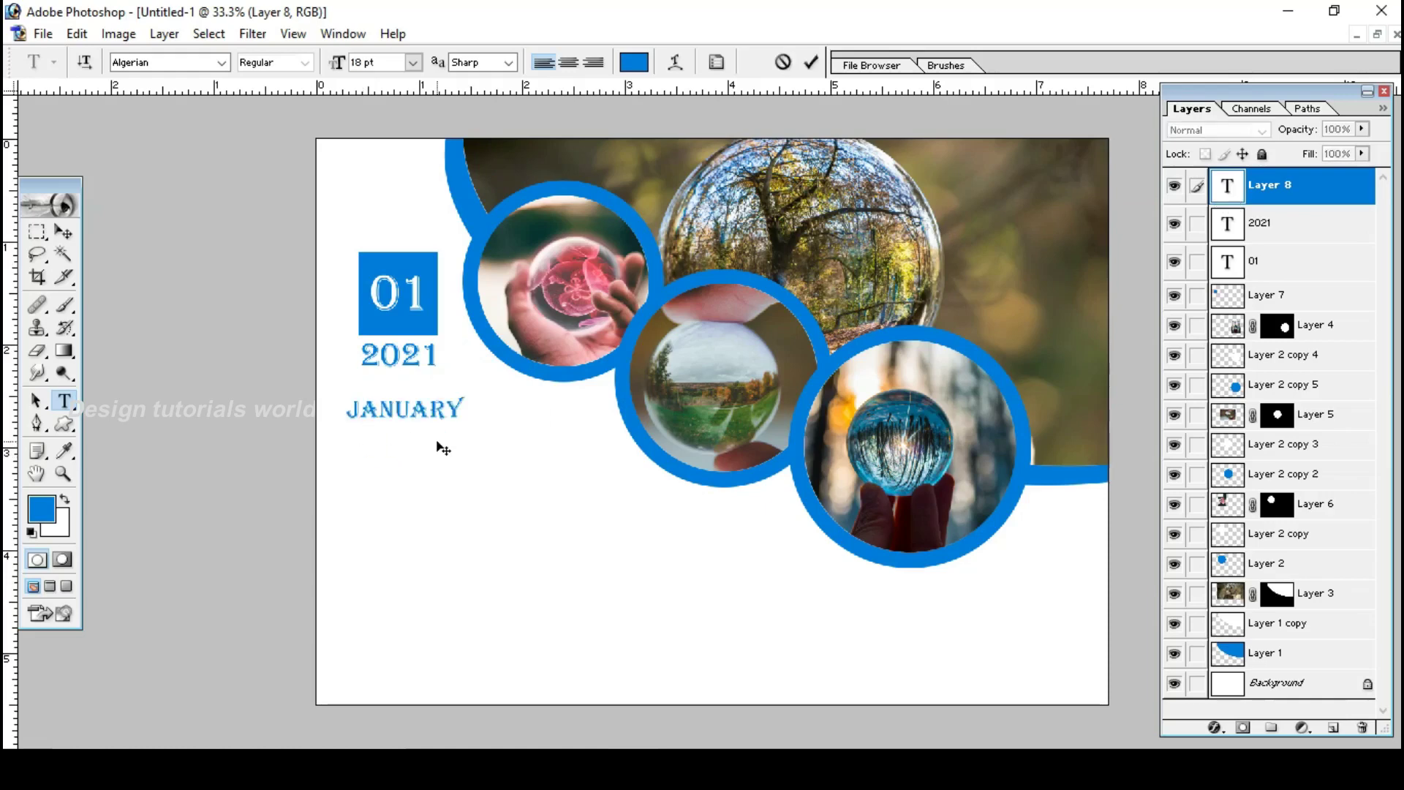
pyautogui.click(810, 62)
pyautogui.click(423, 455)
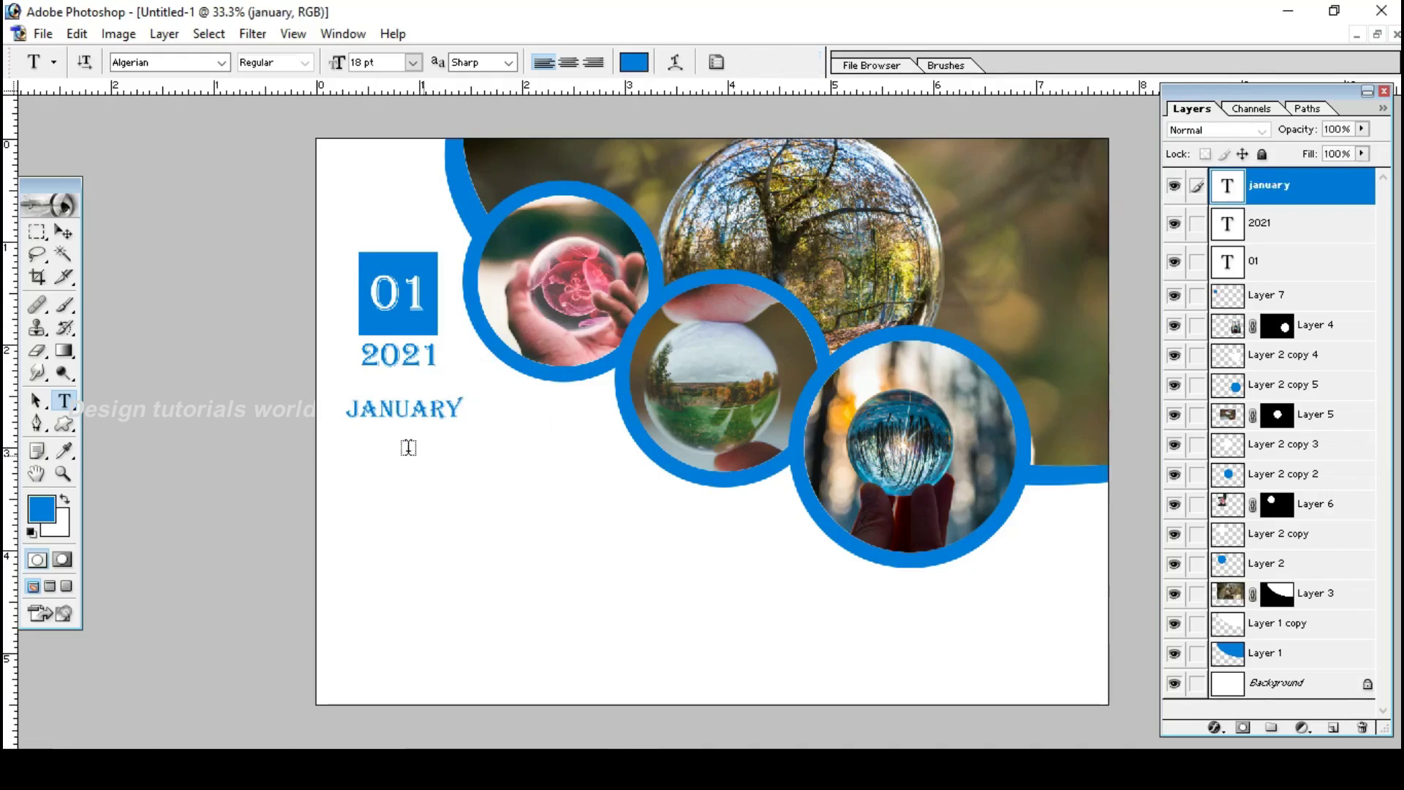
pyautogui.click(67, 236)
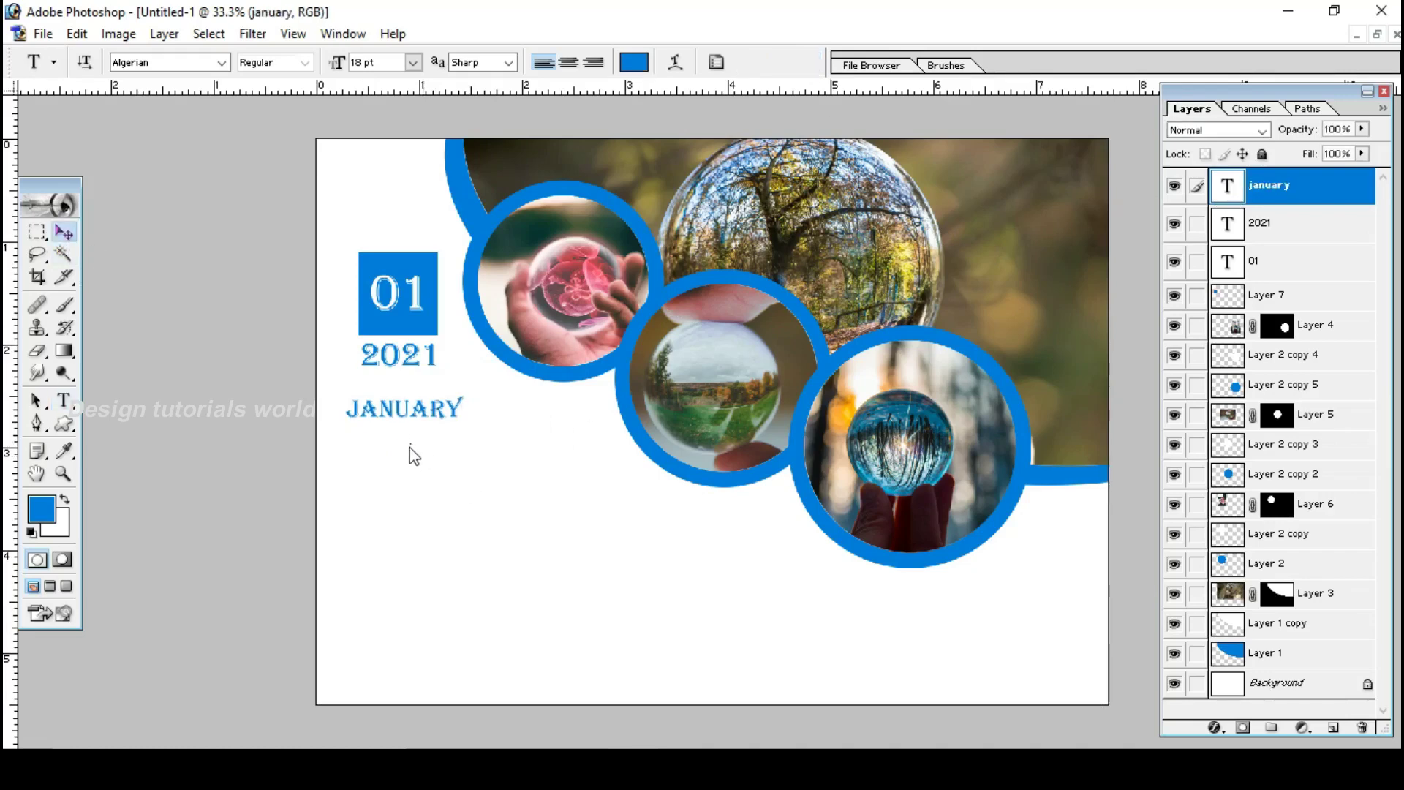
pyautogui.moveTo(413, 415)
pyautogui.mouseDown()
pyautogui.moveTo(415, 430)
pyautogui.moveTo(427, 416)
pyautogui.mouseUp()
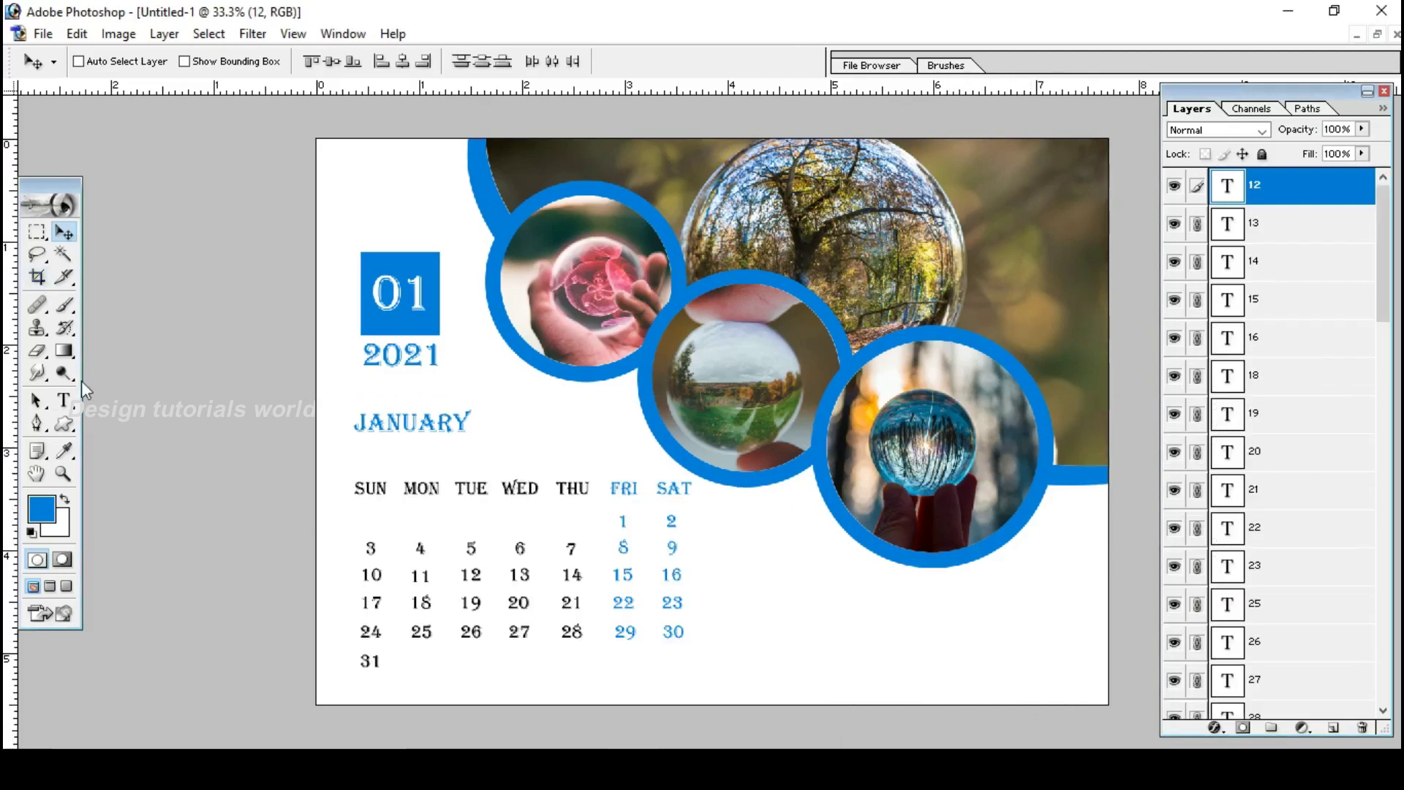
# Type COMPANY right of the date grid and colour it the rings' sampled blue
pyautogui.click(64, 400)
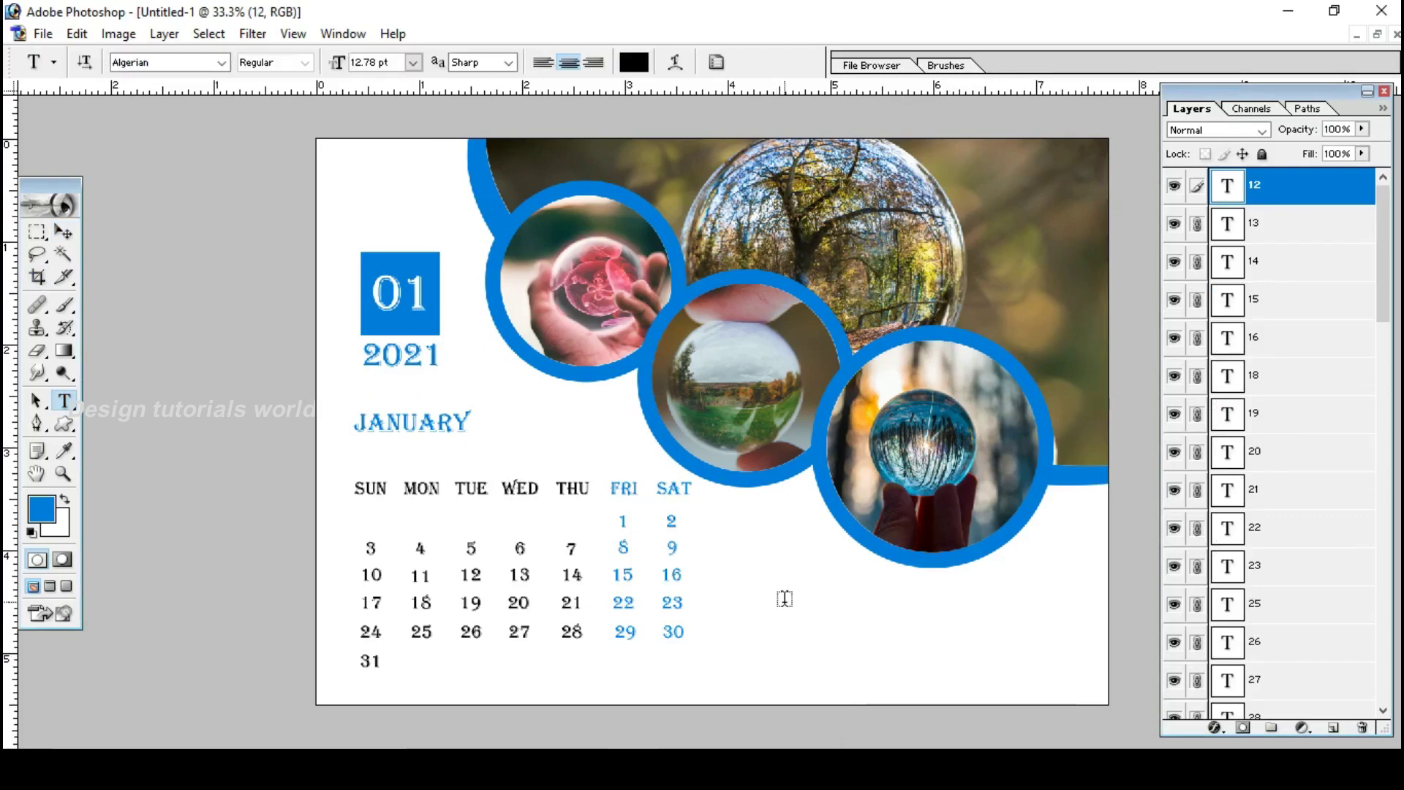
pyautogui.click(817, 628)
pyautogui.write('C')
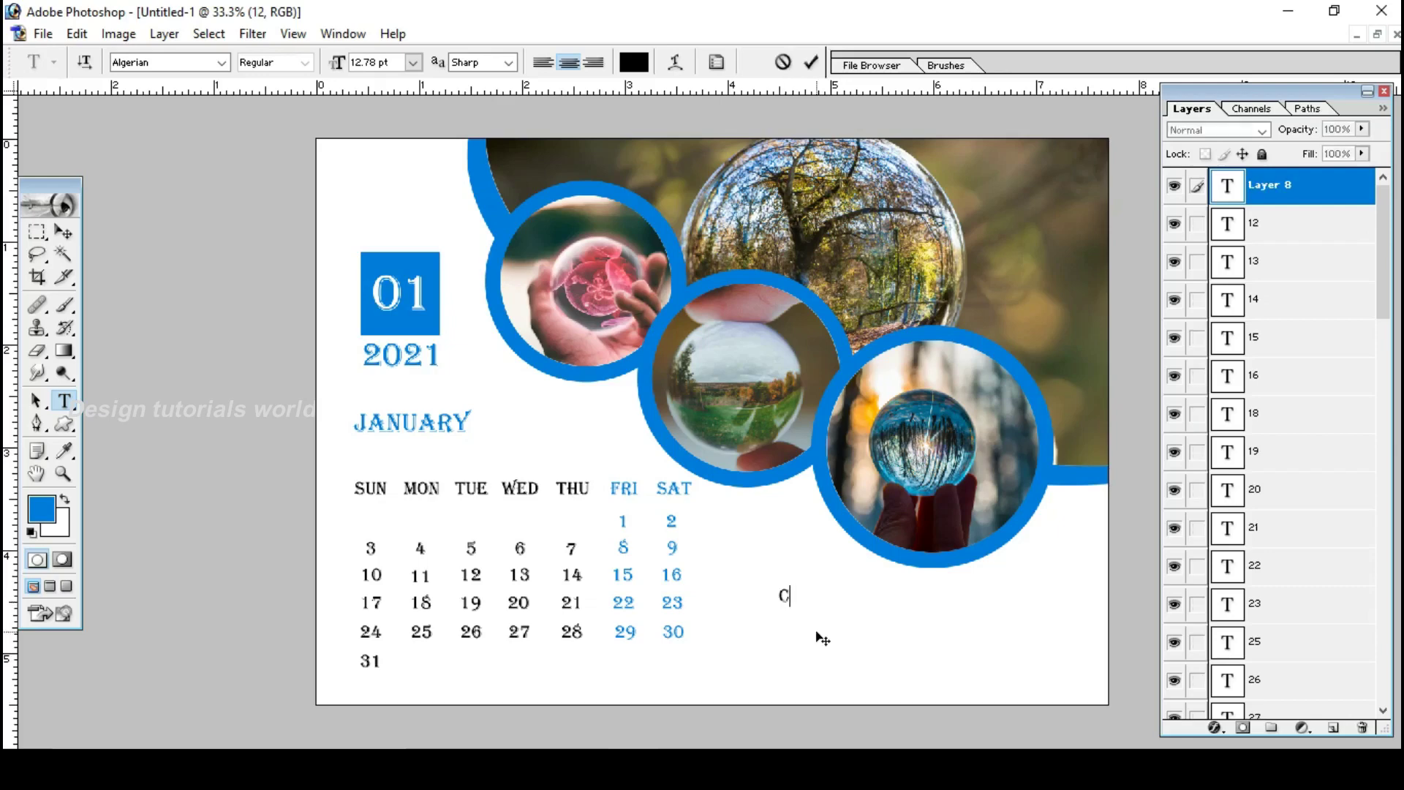
pyautogui.write('O')
pyautogui.write('MP')
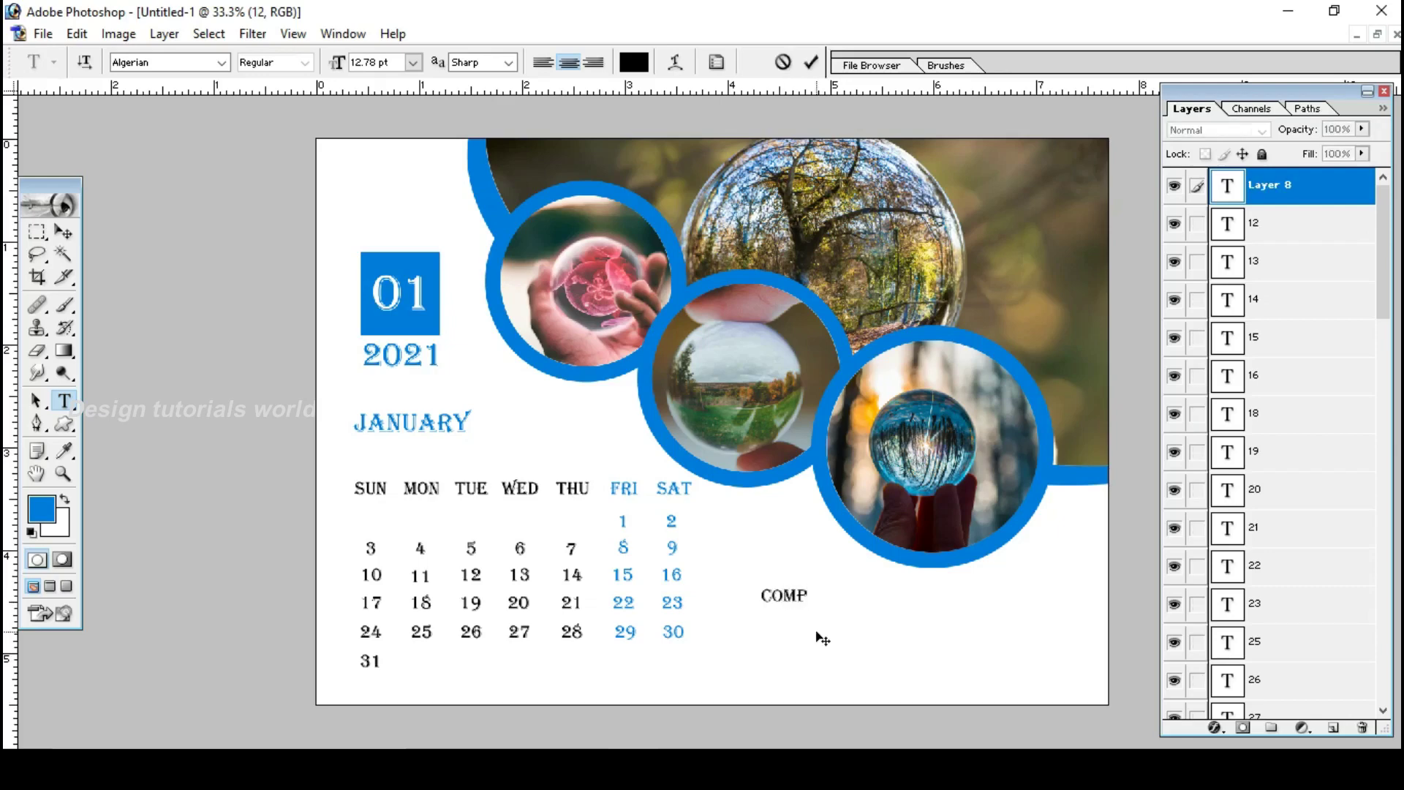
pyautogui.write('ANY')
pyautogui.hotkey('ctrl', 'a')
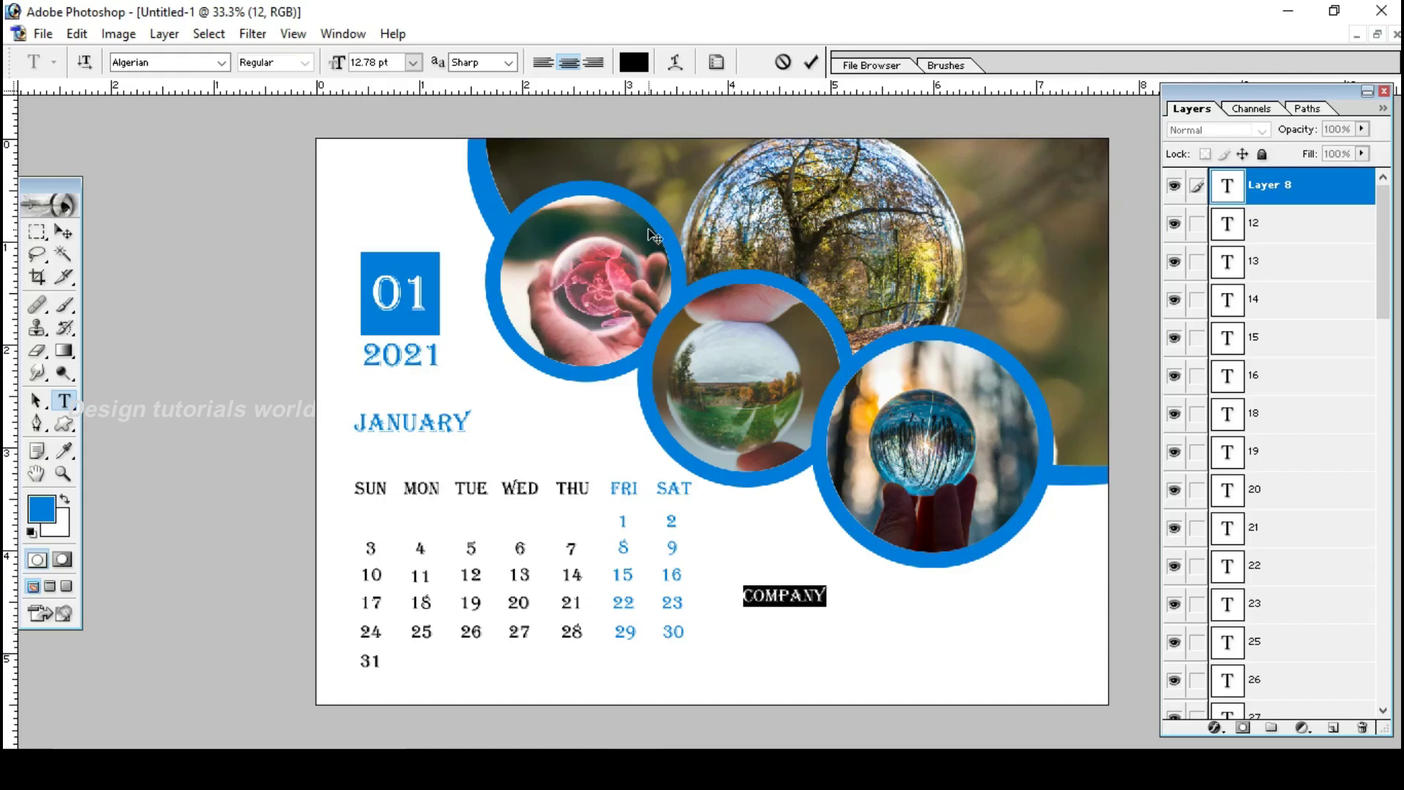
pyautogui.click(630, 64)
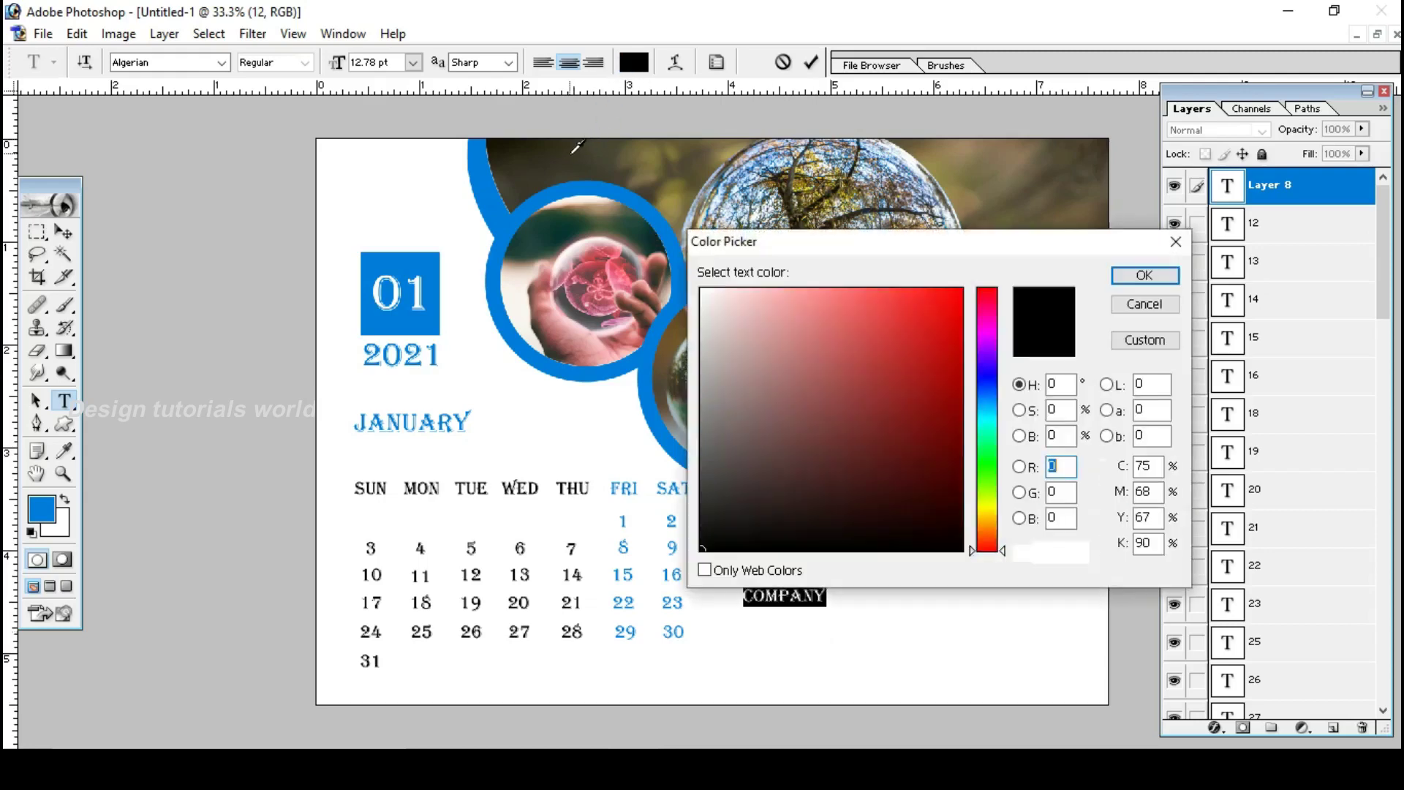
pyautogui.click(551, 197)
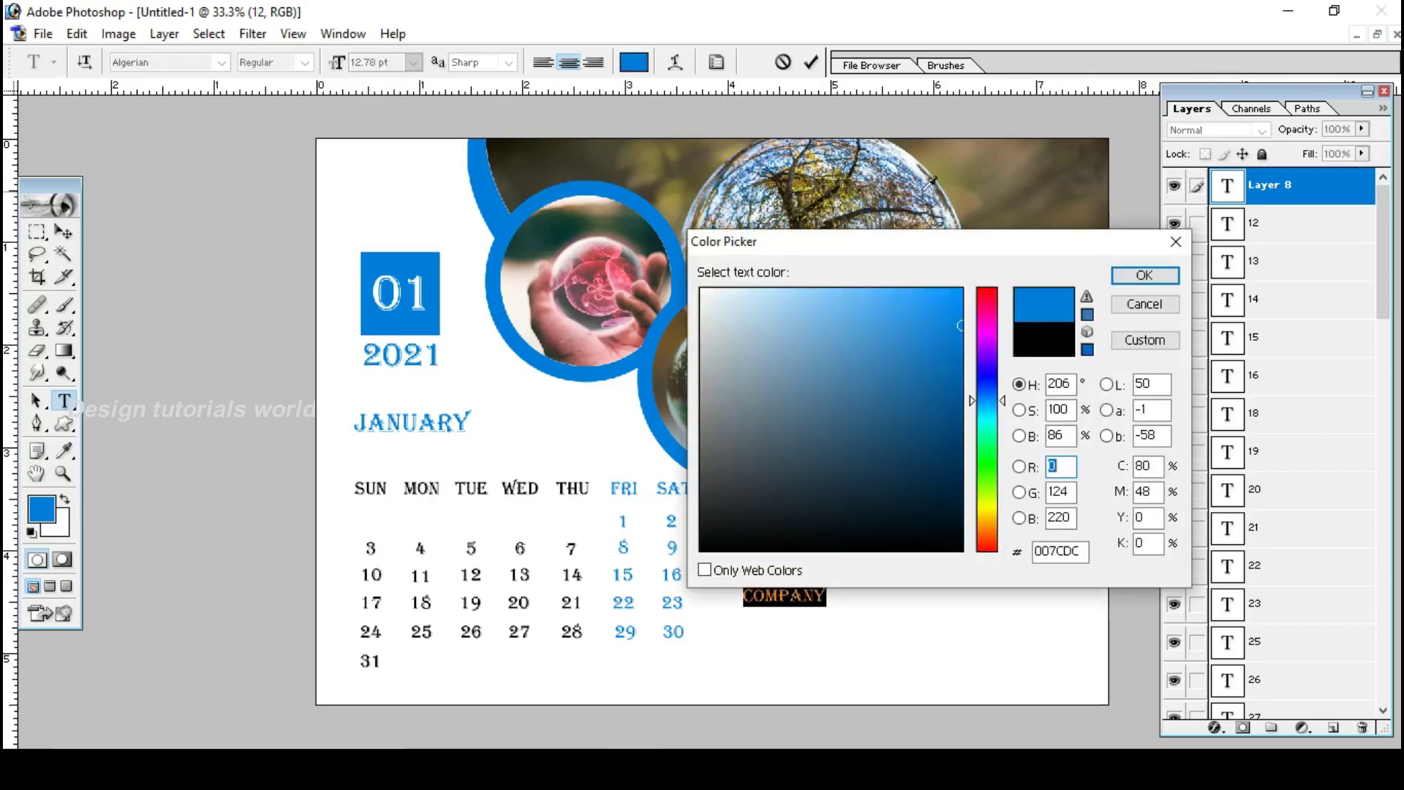
pyautogui.click(1126, 275)
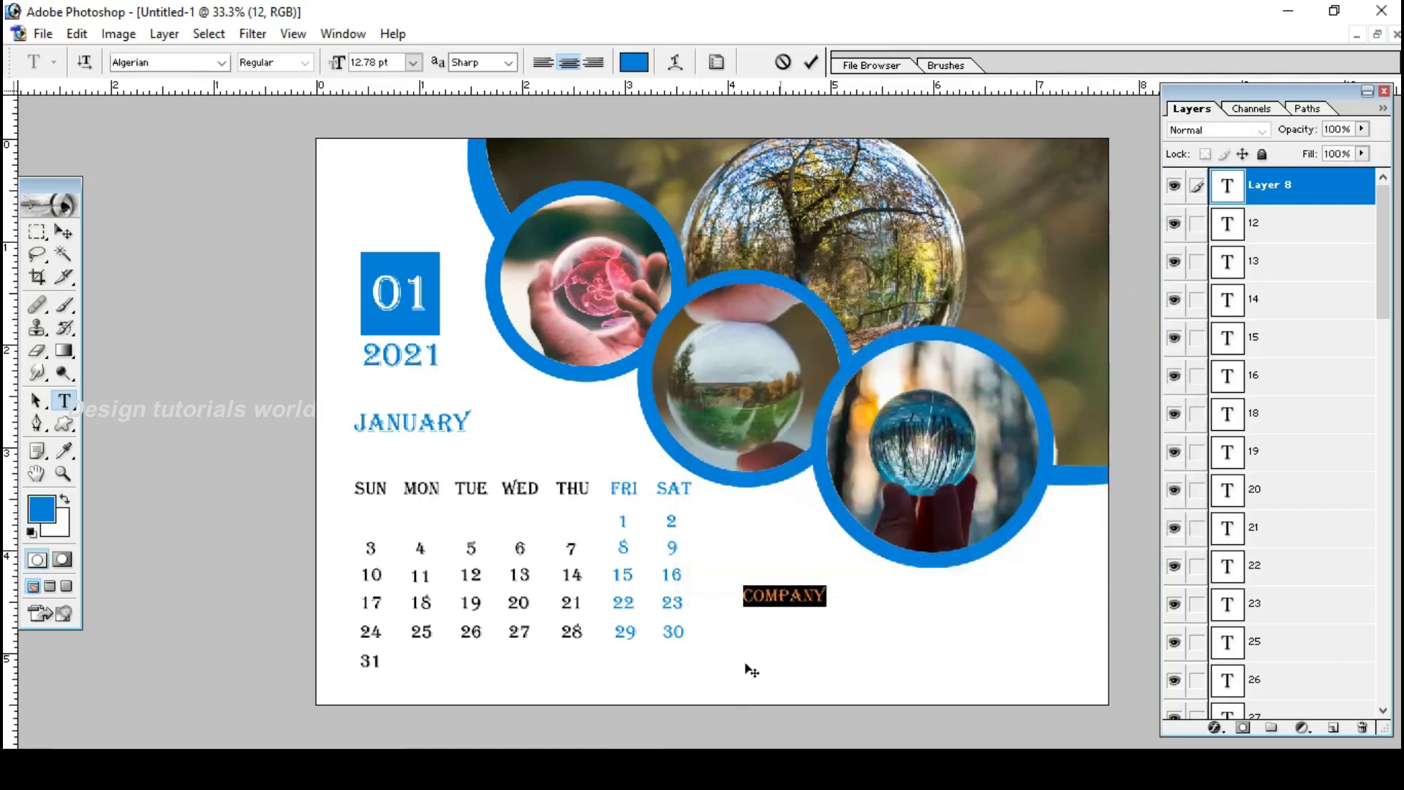
# Enlarge the COMPANY heading to 18 pt and commit it
pyautogui.hotkey('ctrl', 'shift', '.')
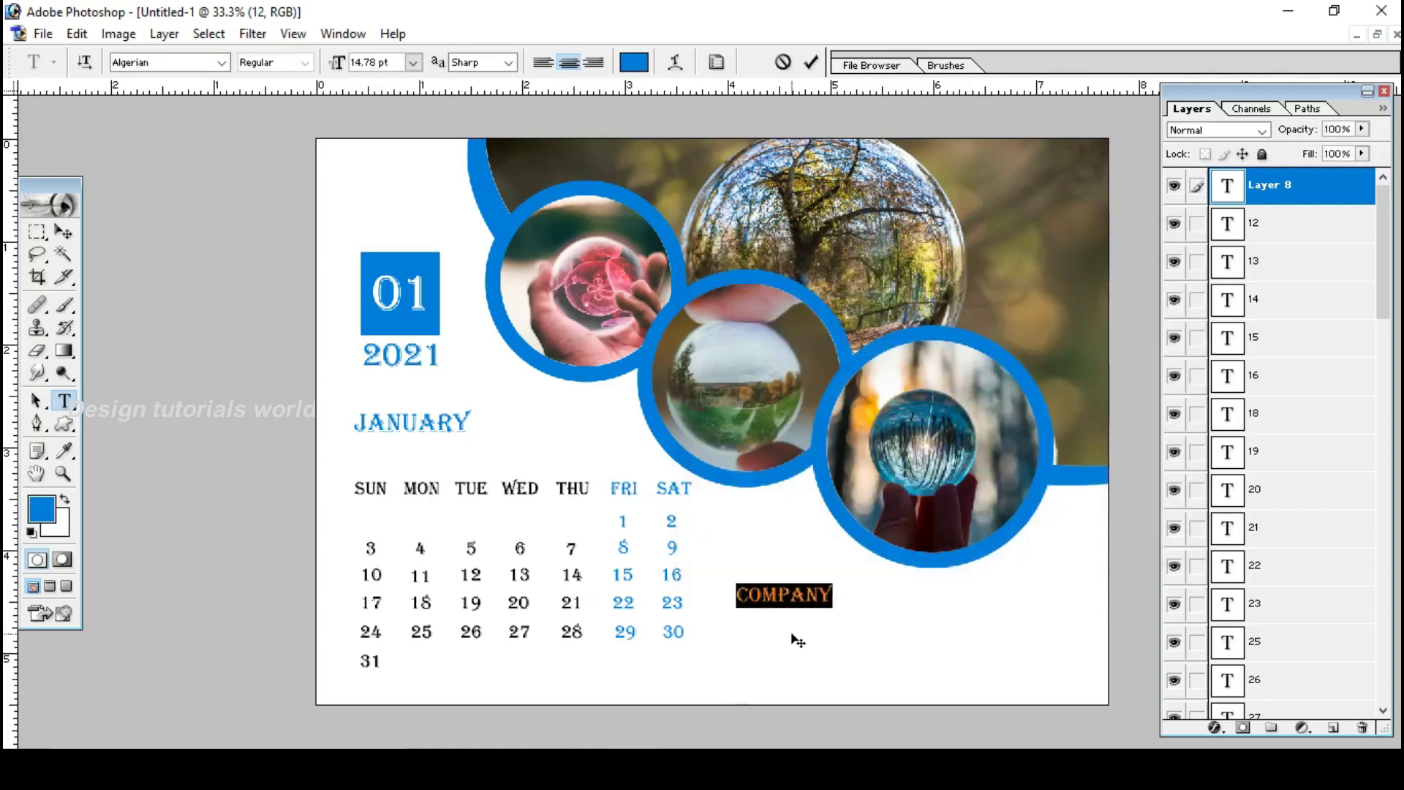
pyautogui.hotkey('ctrl', 'shift', '.')
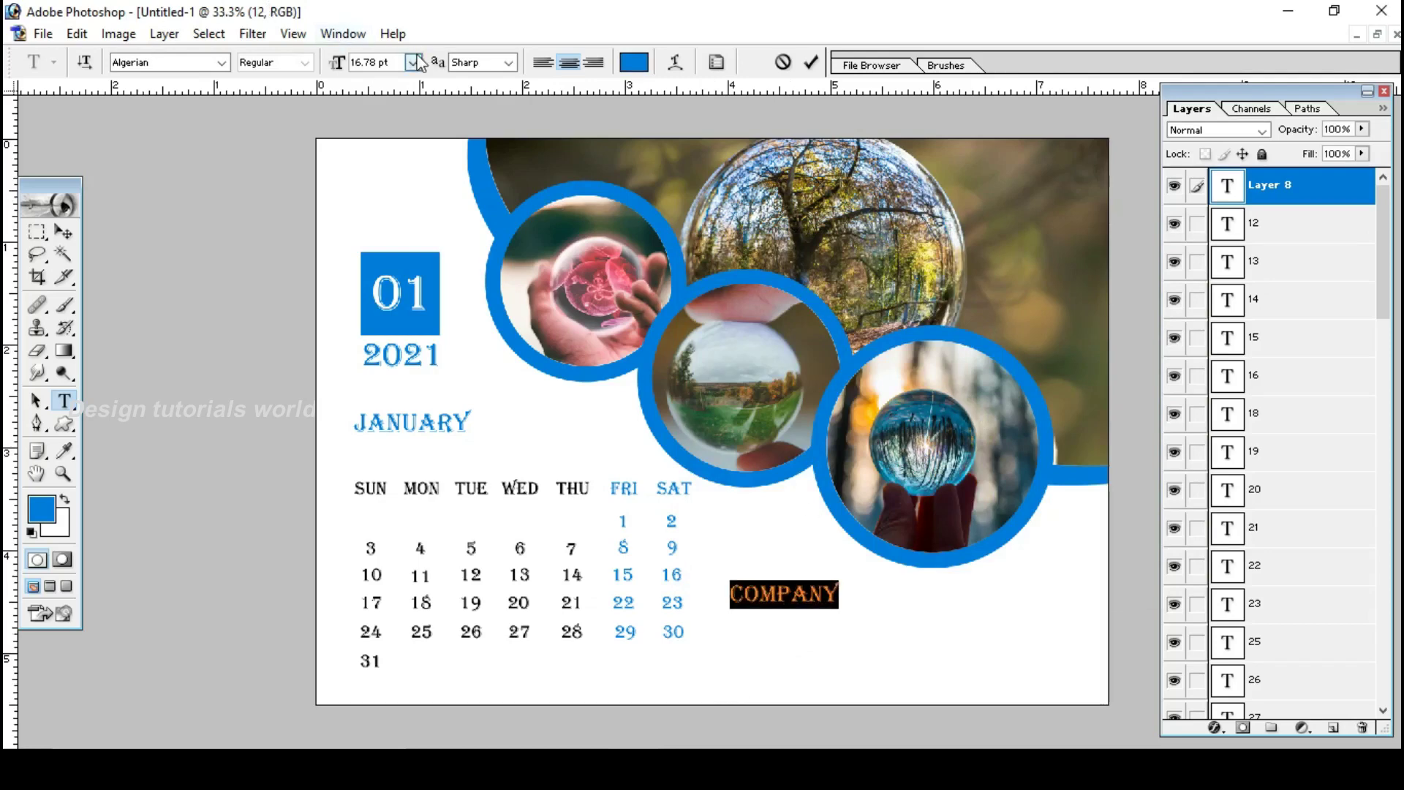
pyautogui.click(413, 62)
pyautogui.click(430, 273)
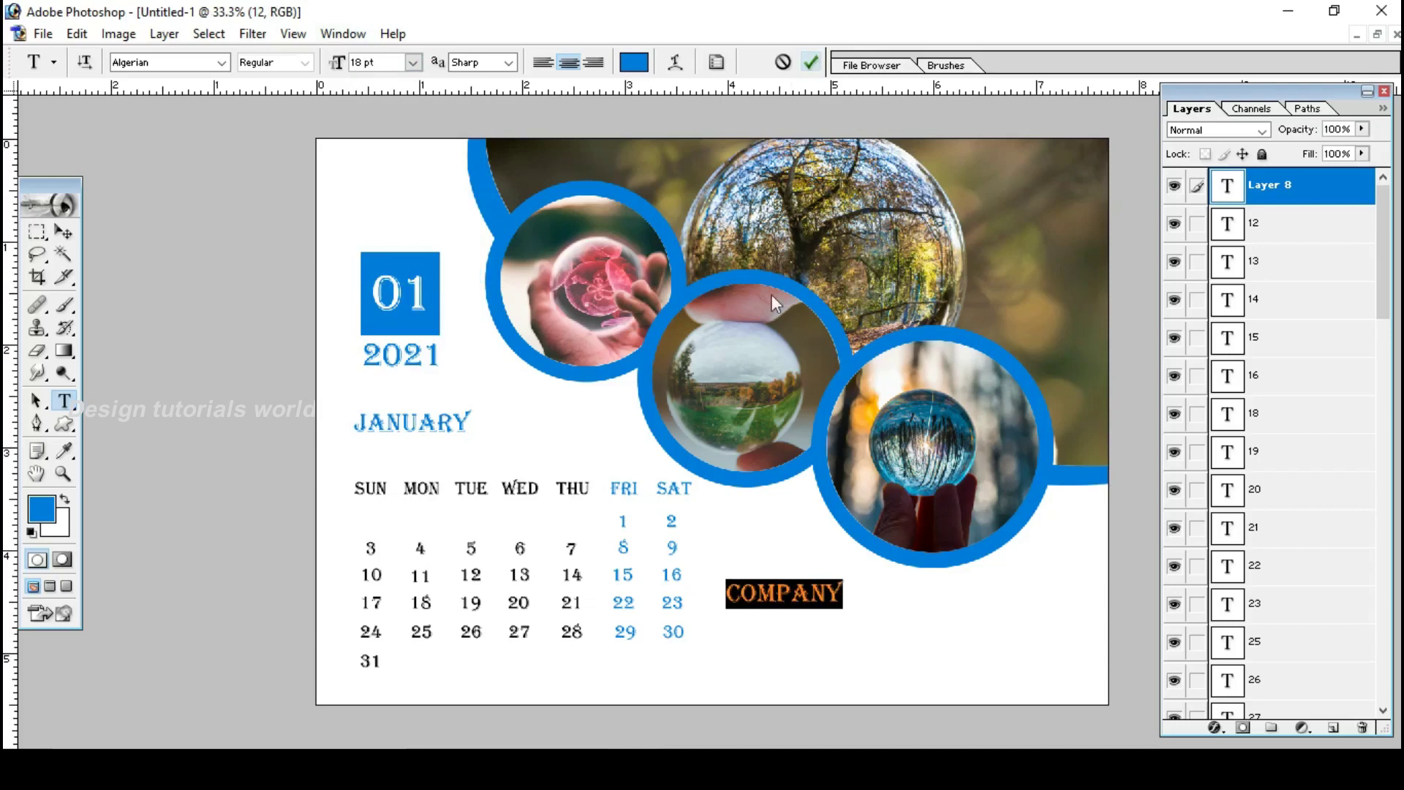
pyautogui.hotkey('ctrl', 'Return')
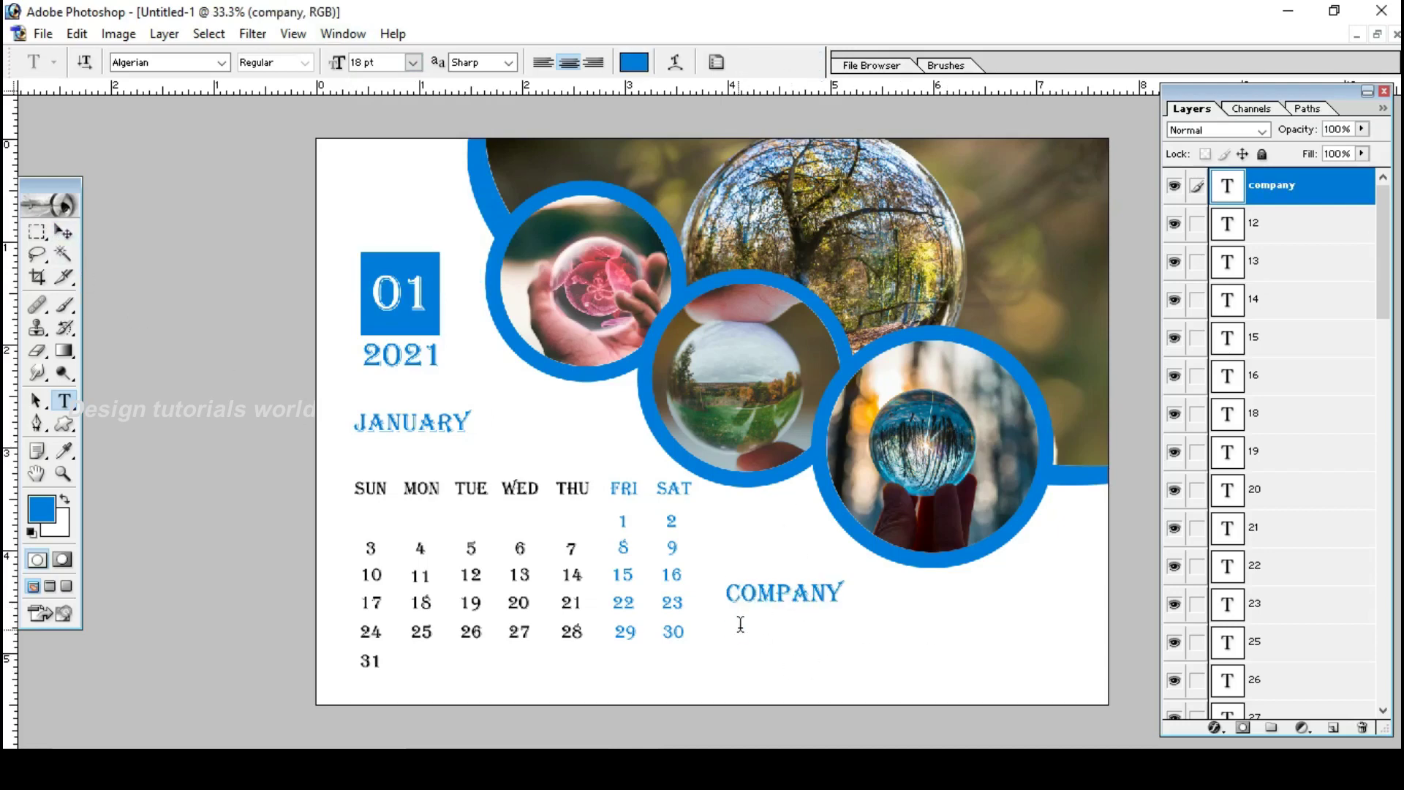
pyautogui.click(820, 662)
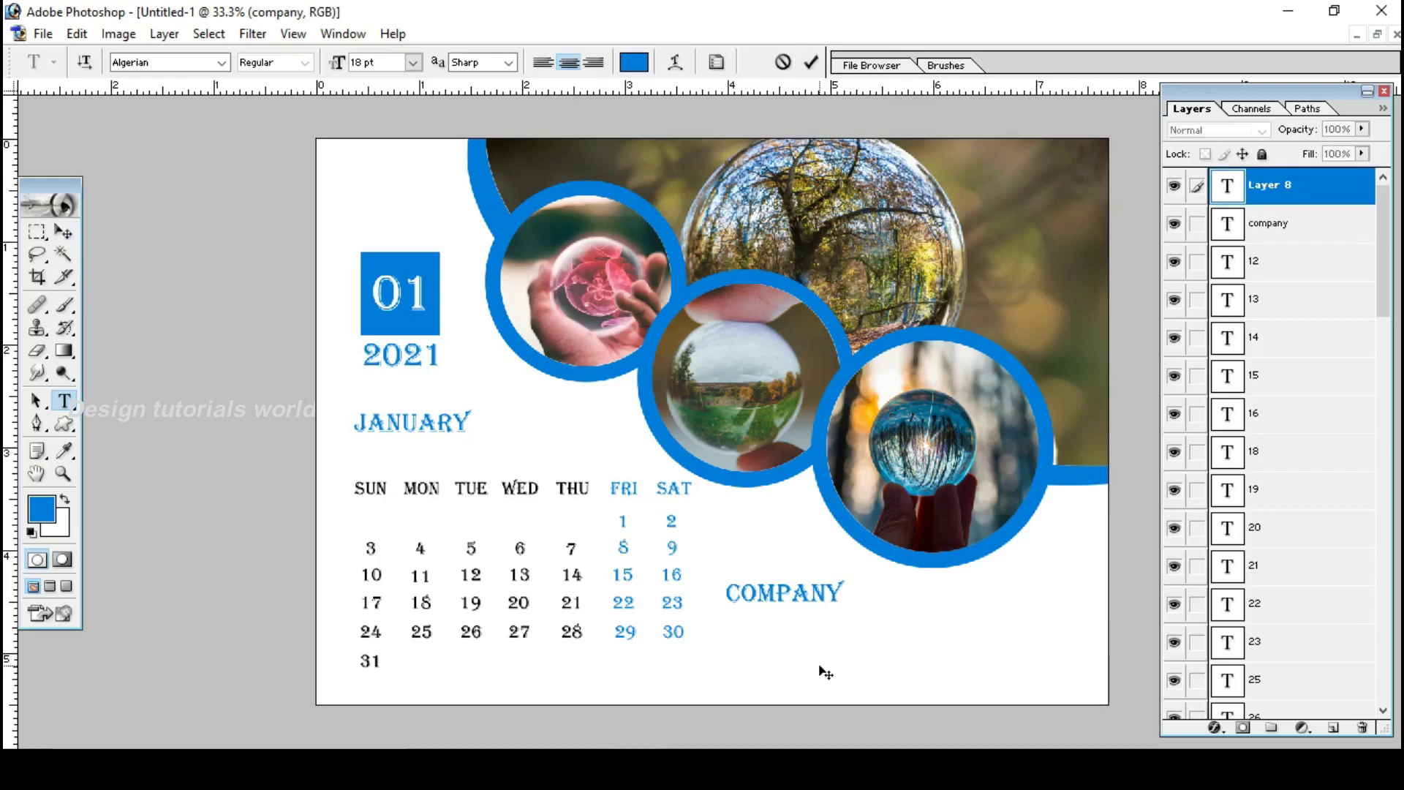
pyautogui.write('1234')
pyautogui.write('56789 C')
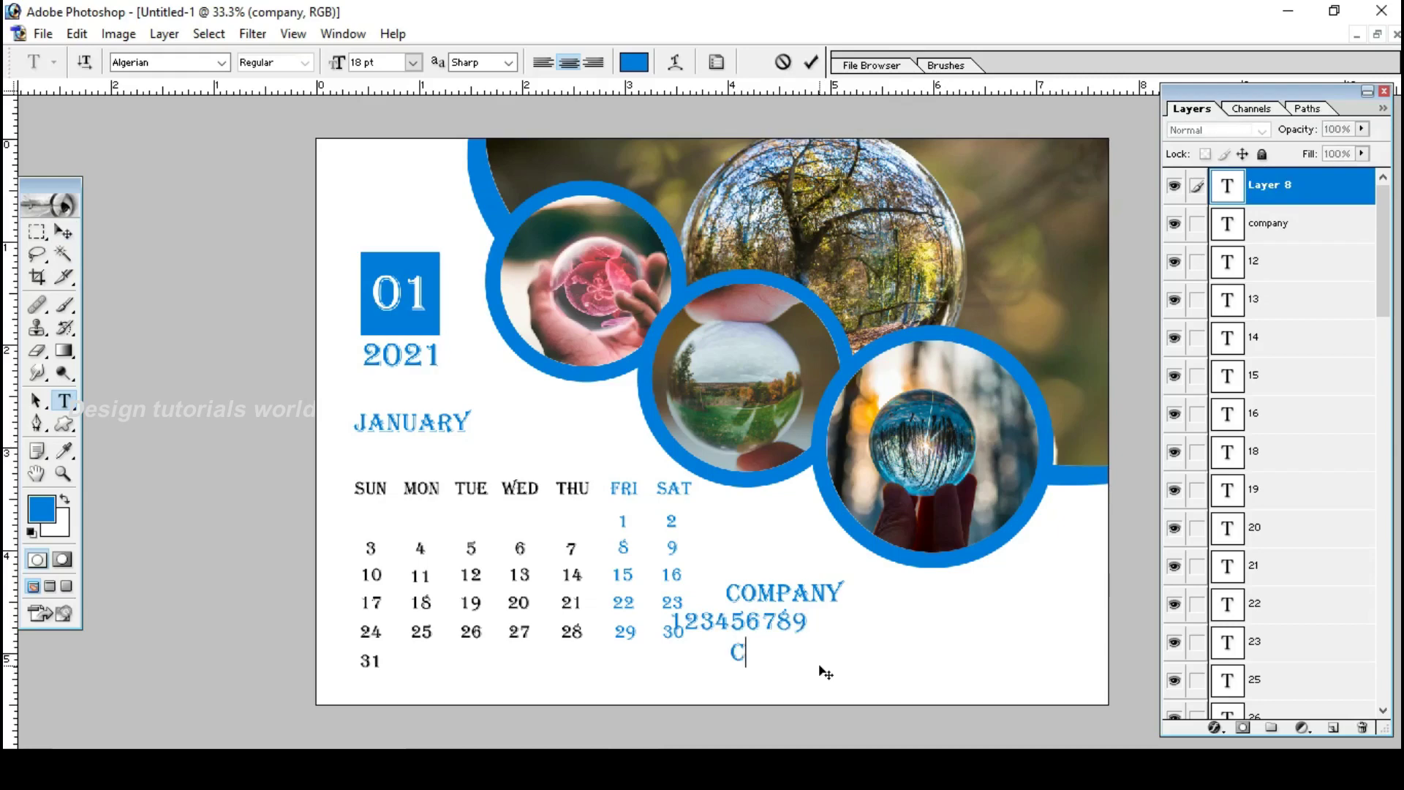
pyautogui.write('OMPAN')
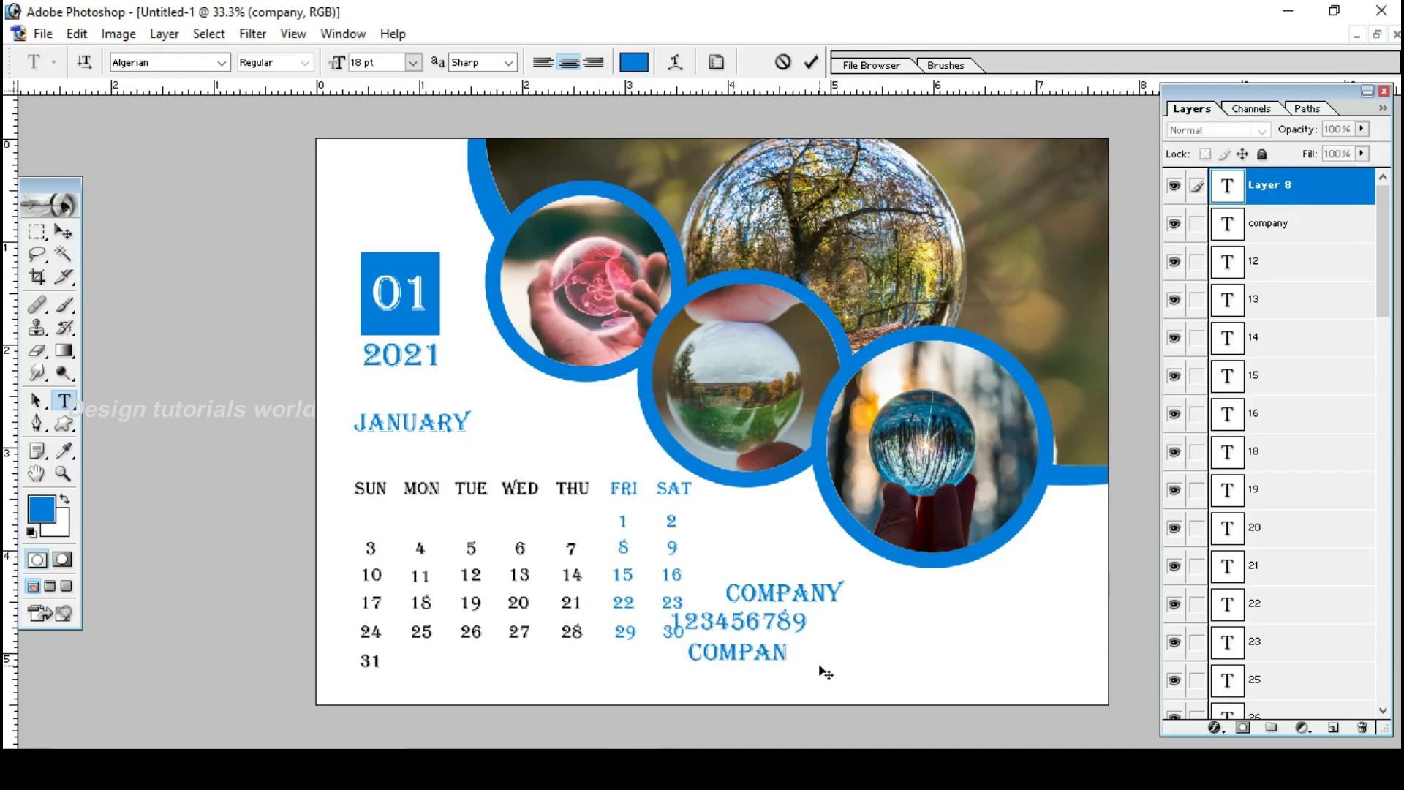
pyautogui.write('Y')
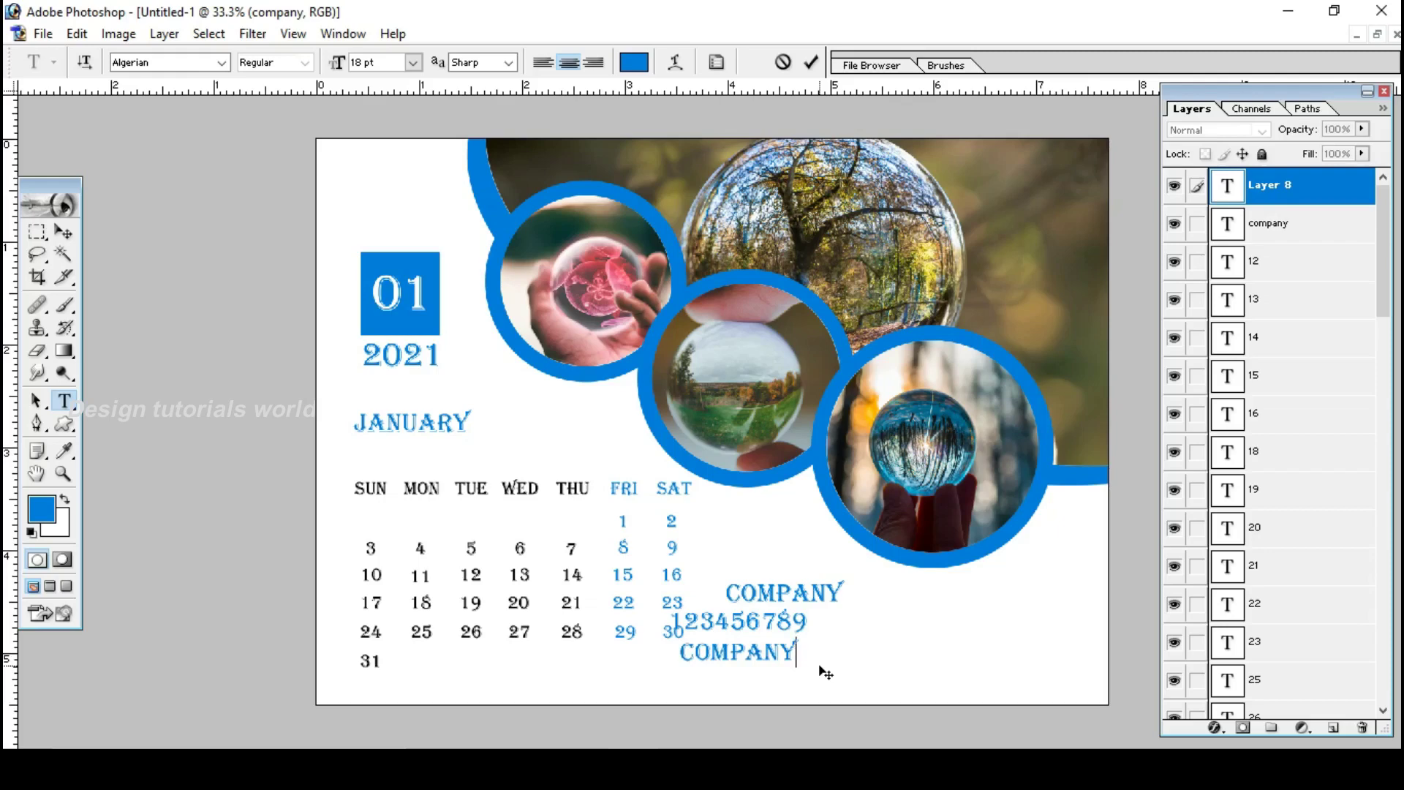
pyautogui.write('@')
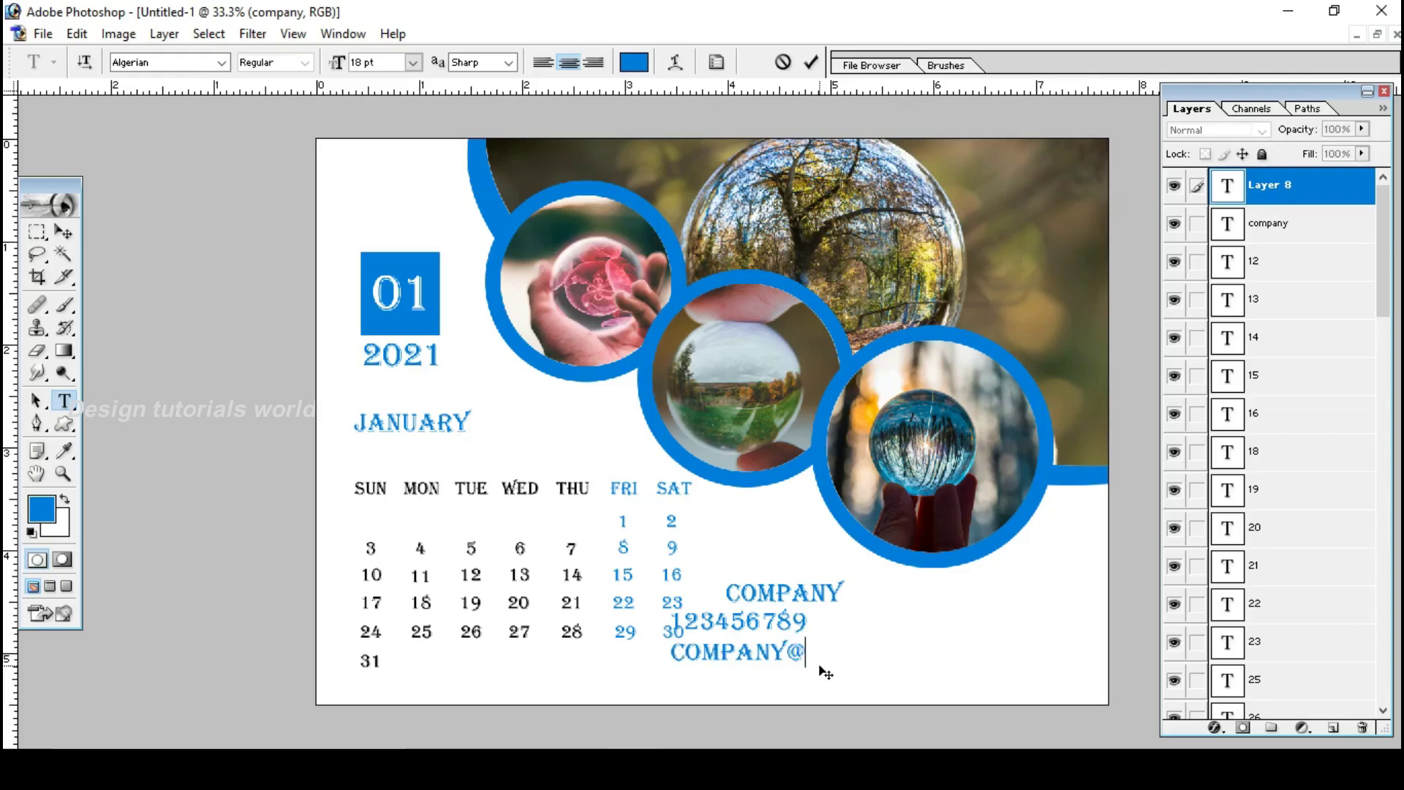
pyautogui.write('GMAIL')
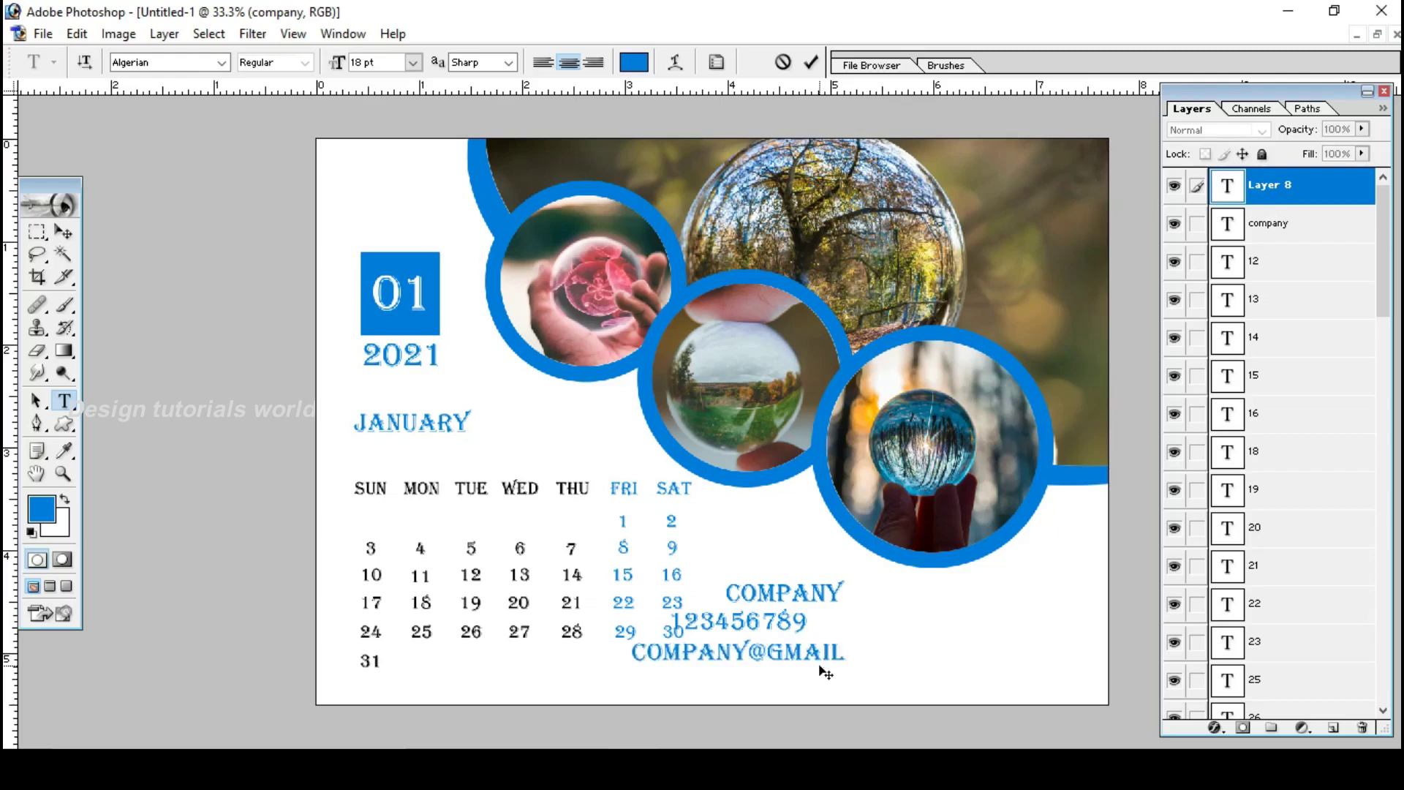
pyautogui.write('.COM ')
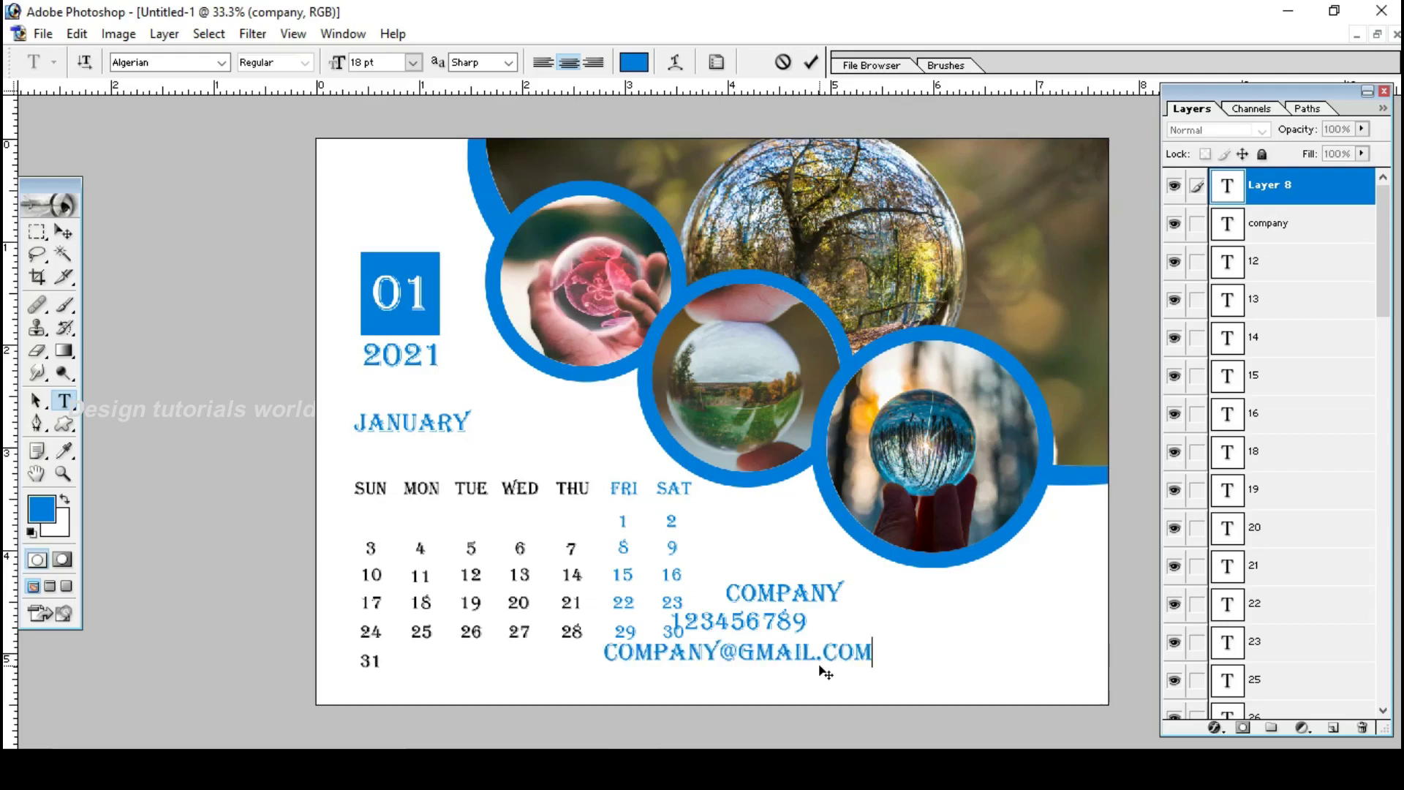
pyautogui.write('W')
pyautogui.write('WW.C')
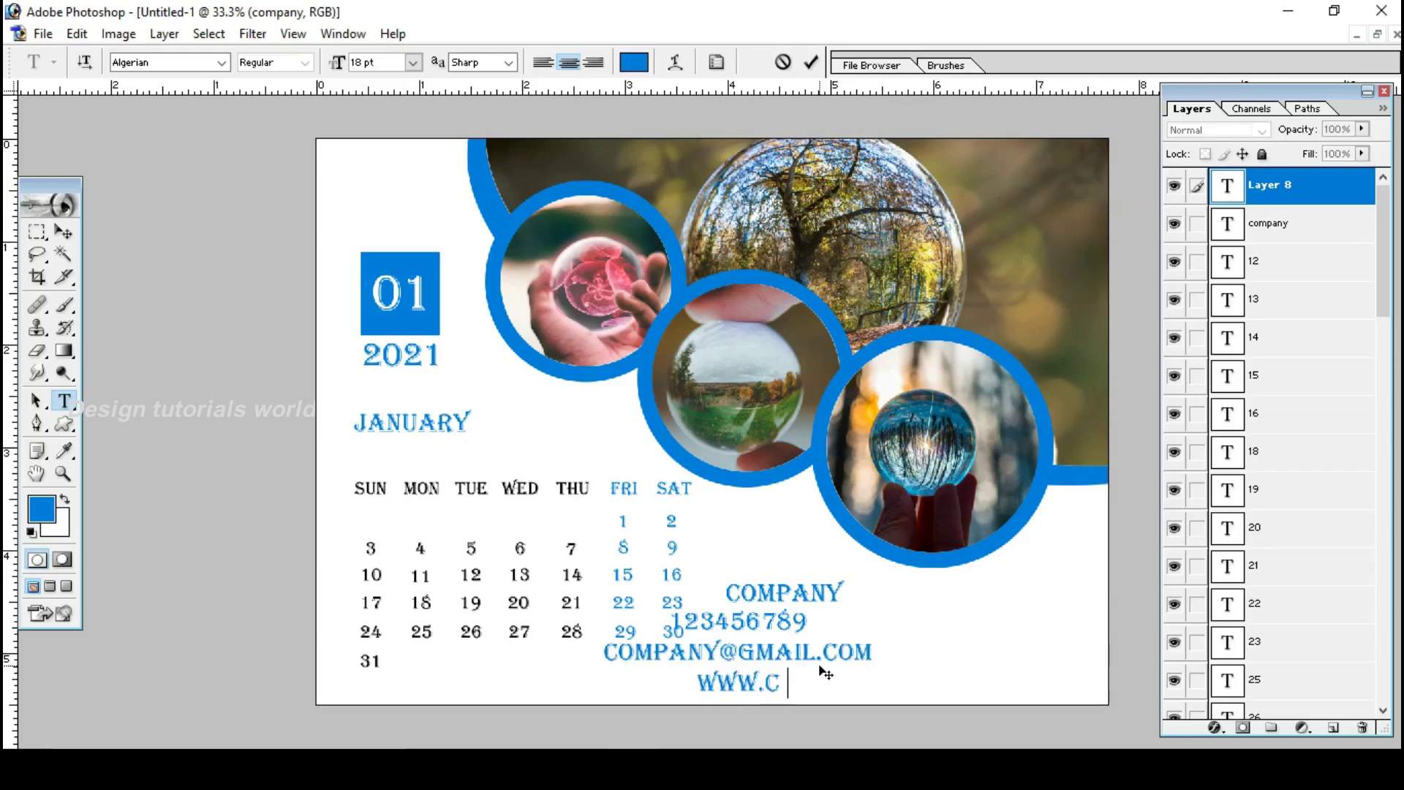
pyautogui.write('OMP')
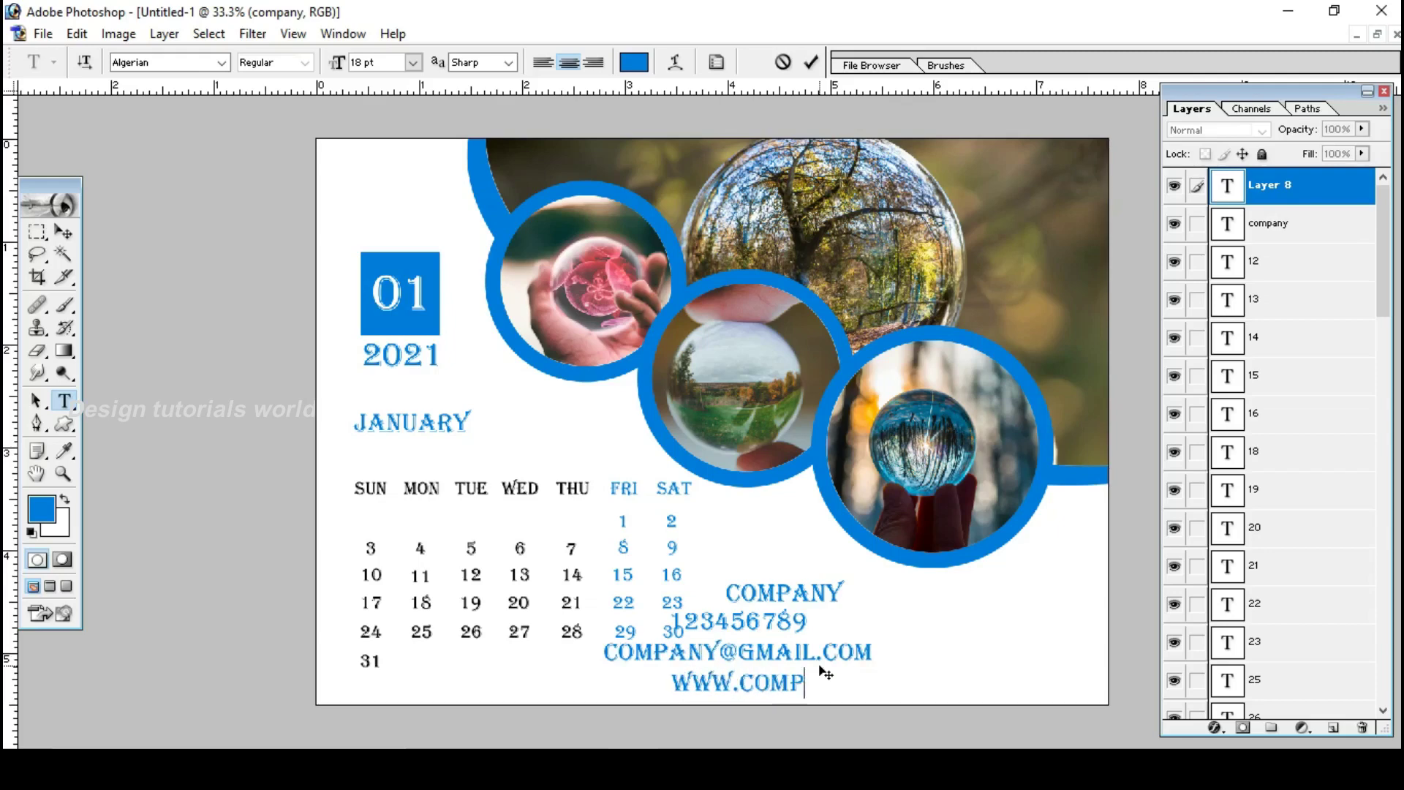
pyautogui.write('ANY')
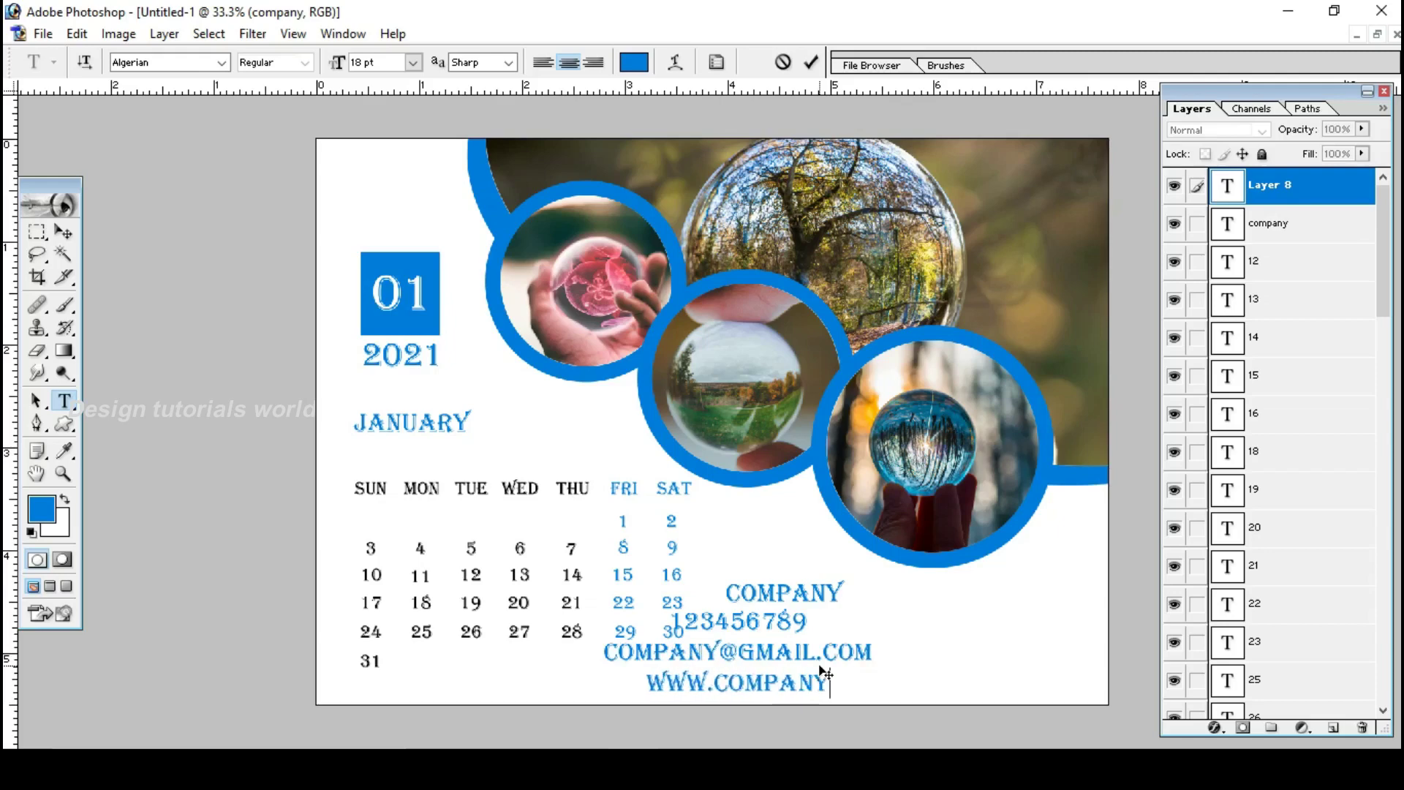
pyautogui.write('.C')
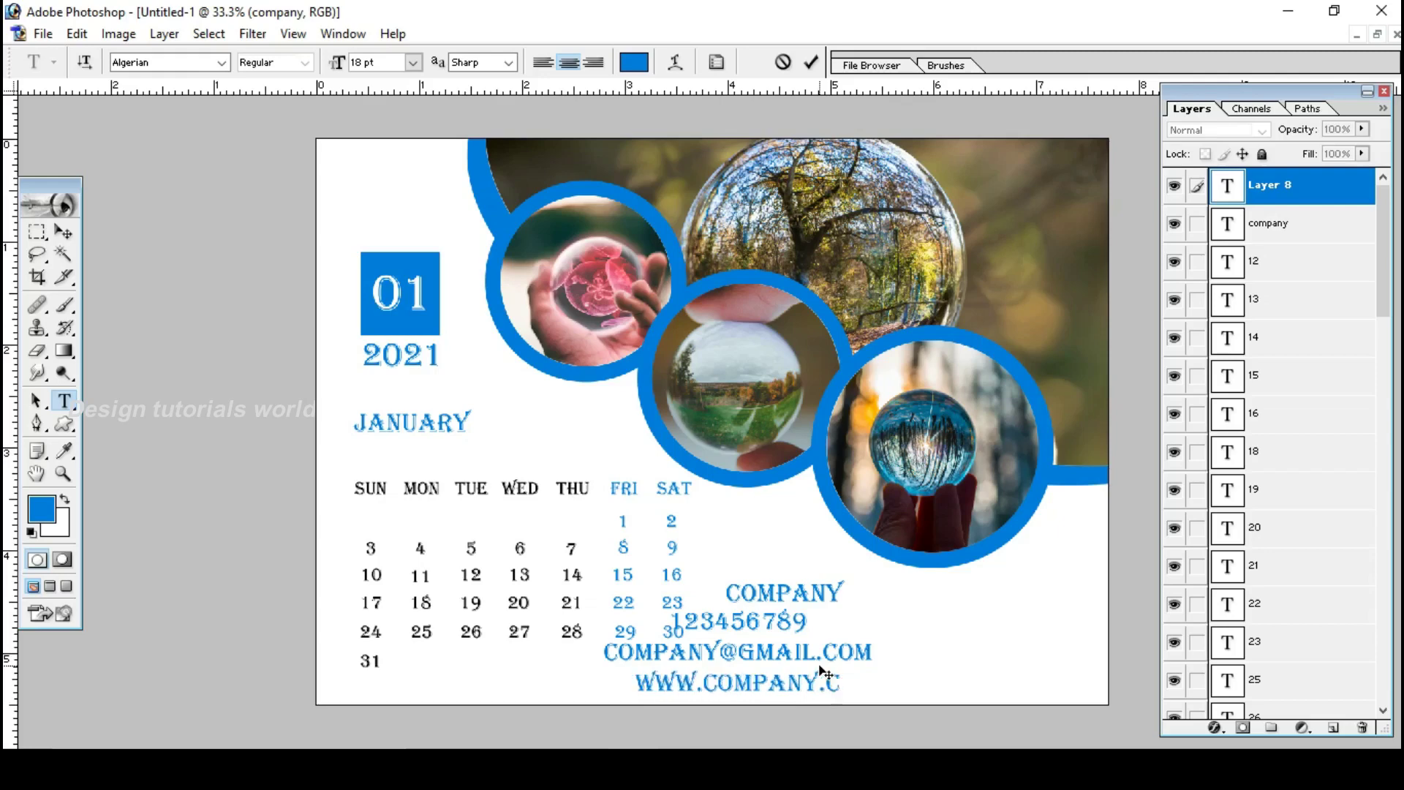
pyautogui.write('OM')
pyautogui.moveTo(859, 682); pyautogui.dragTo(672, 620)
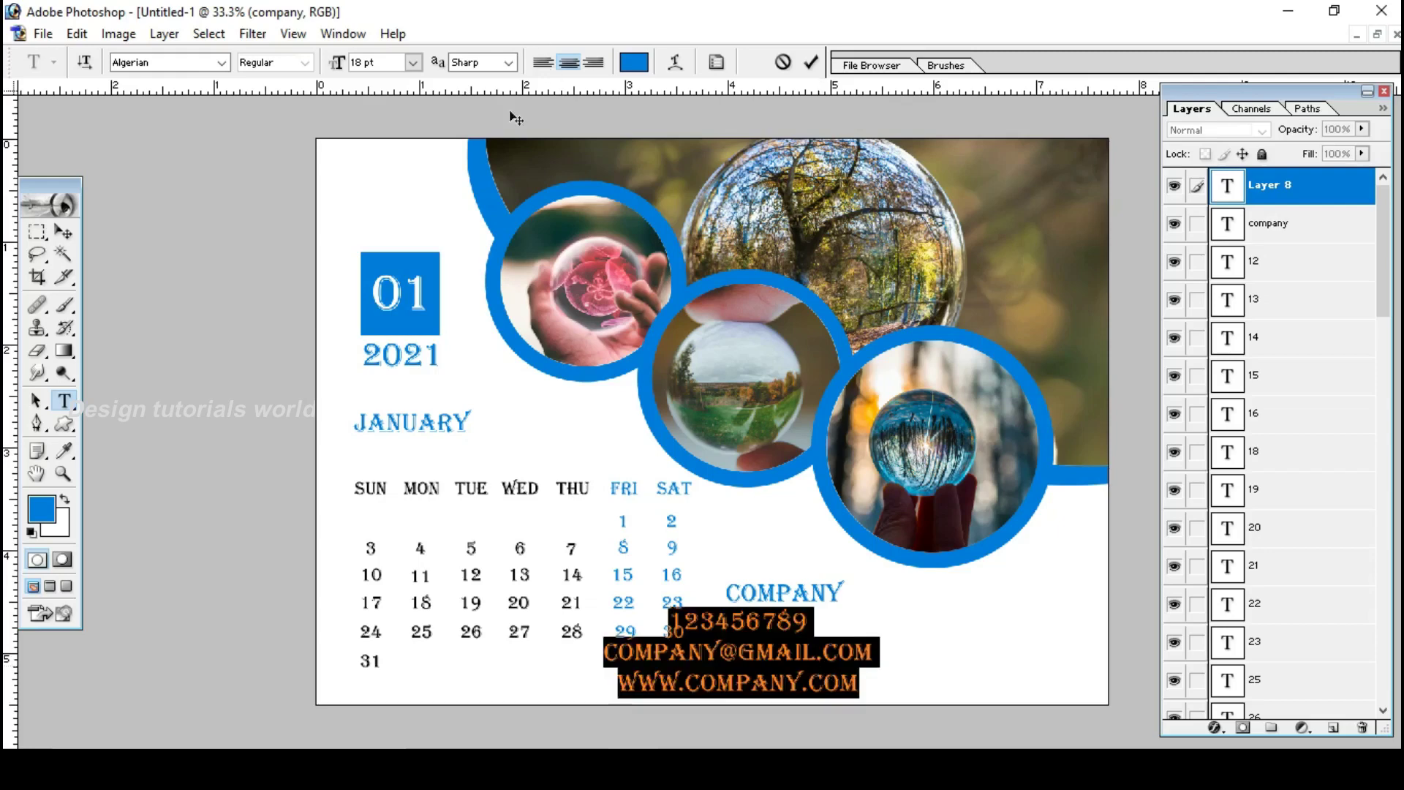
# Format the contact lines as left-aligned, black, 12 pt text
pyautogui.click(543, 62)
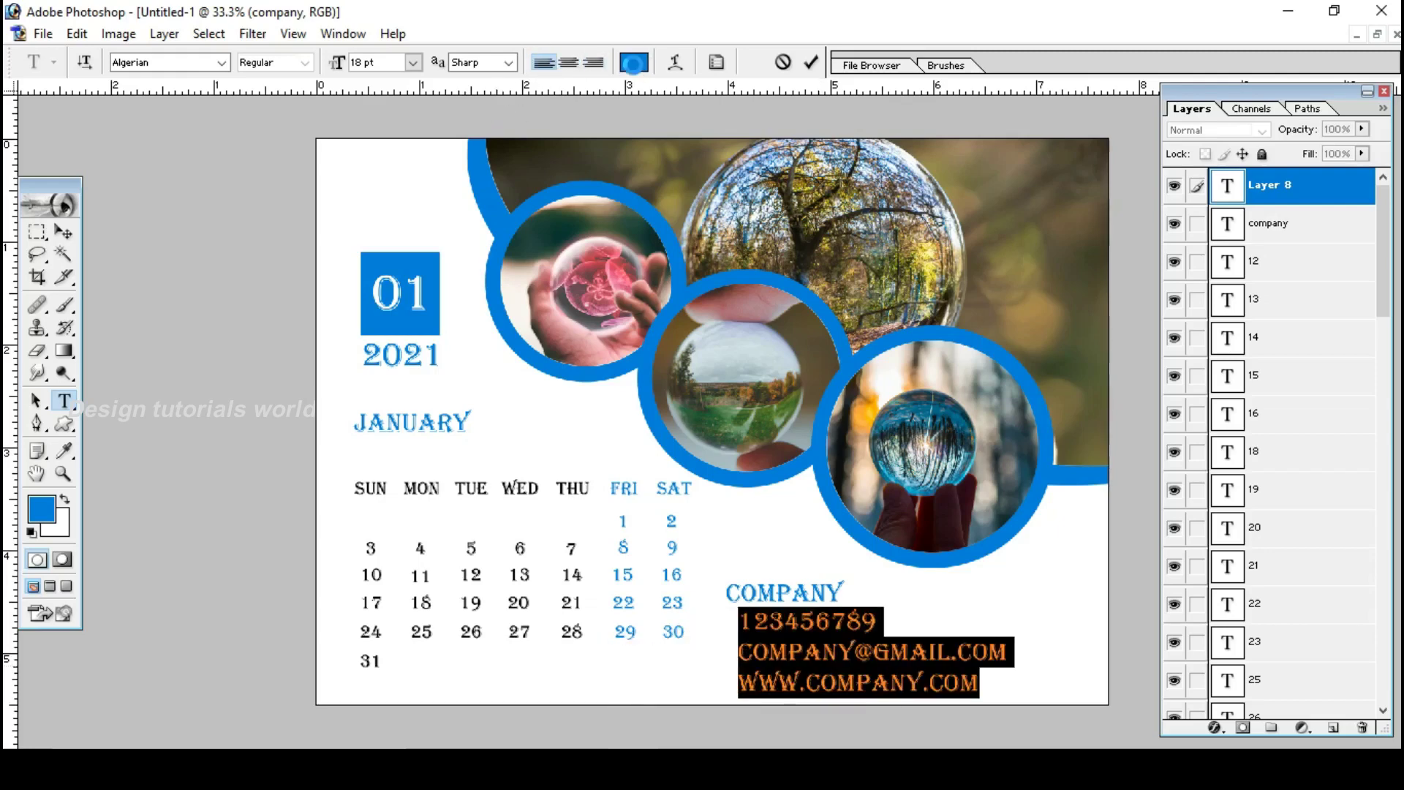
pyautogui.click(633, 62)
pyautogui.moveTo(721, 304); pyautogui.dragTo(1033, 649)
pyautogui.click(1144, 275)
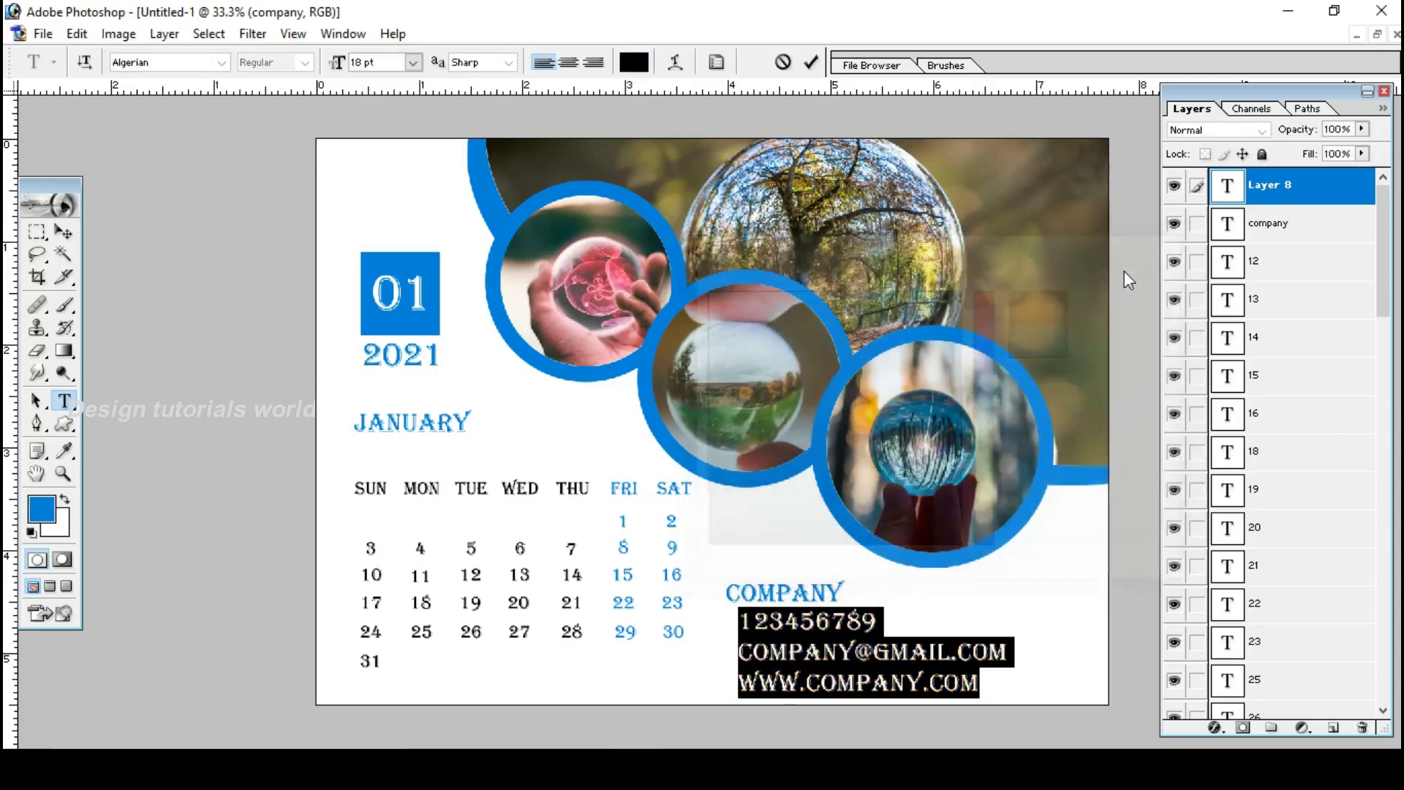
pyautogui.hotkey('ctrl', 'shift', ',')
pyautogui.hotkey('ctrl', 'shift', ',')
pyautogui.hotkey('ctrl', 'shift', ',')
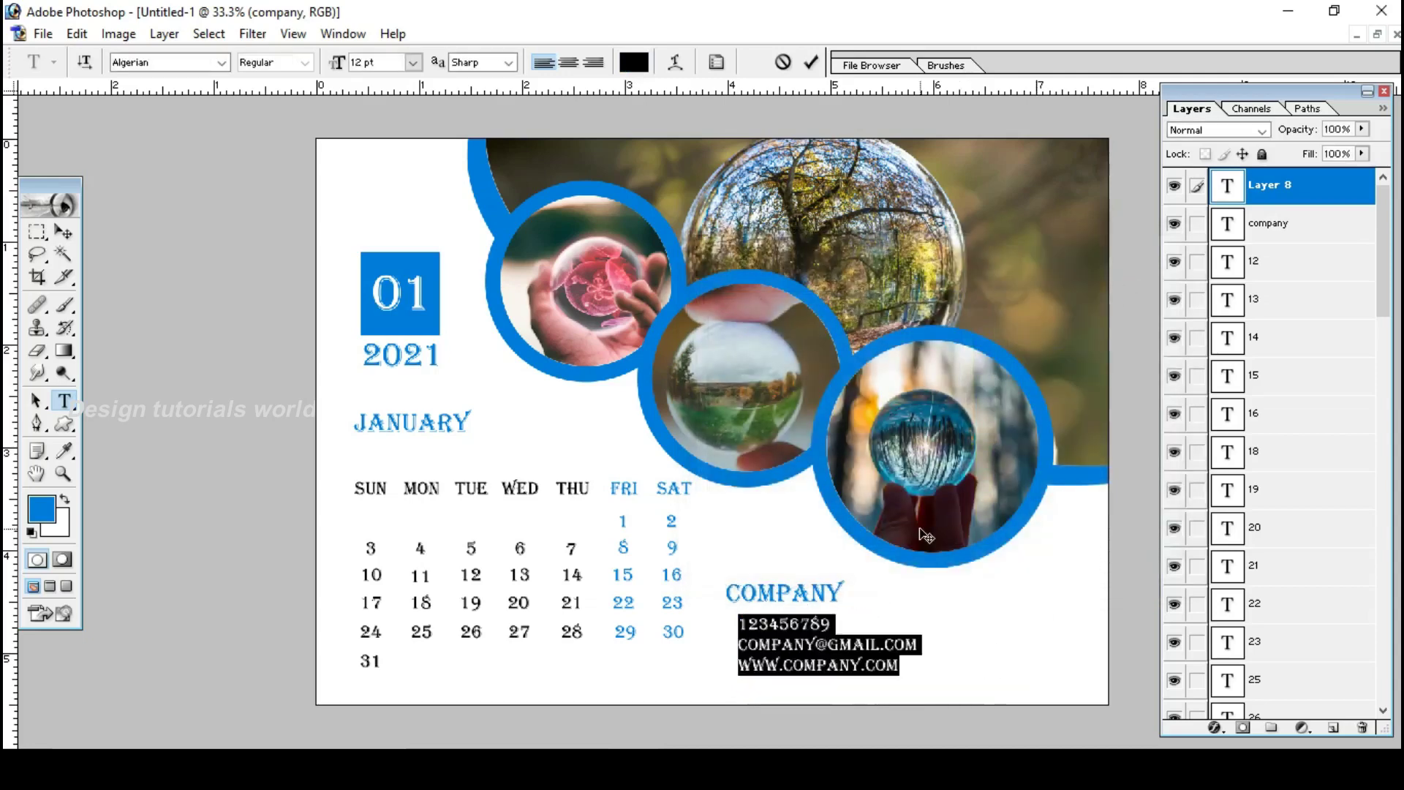
pyautogui.click(813, 64)
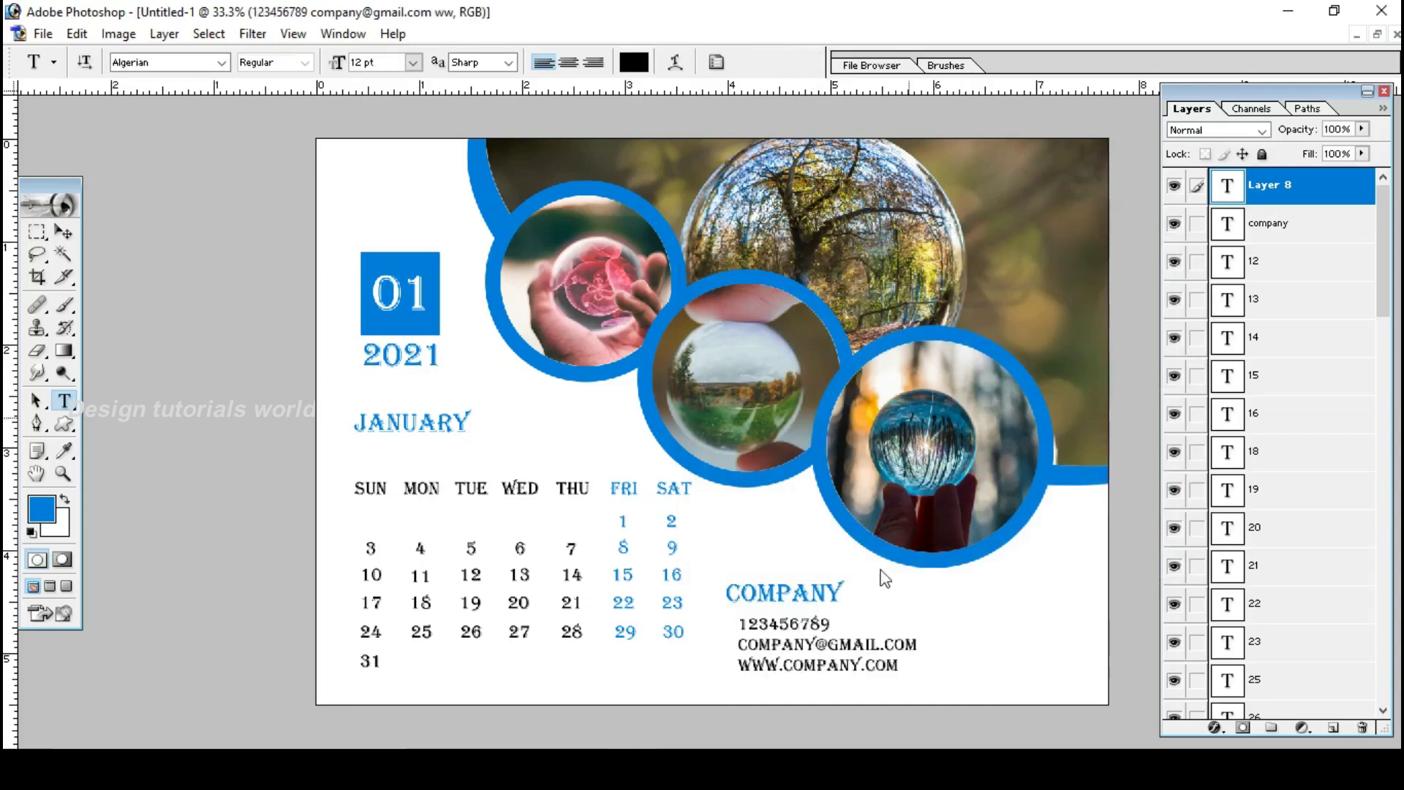
# Shift the contact block and the COMPANY heading right so they line up
pyautogui.click(64, 233)
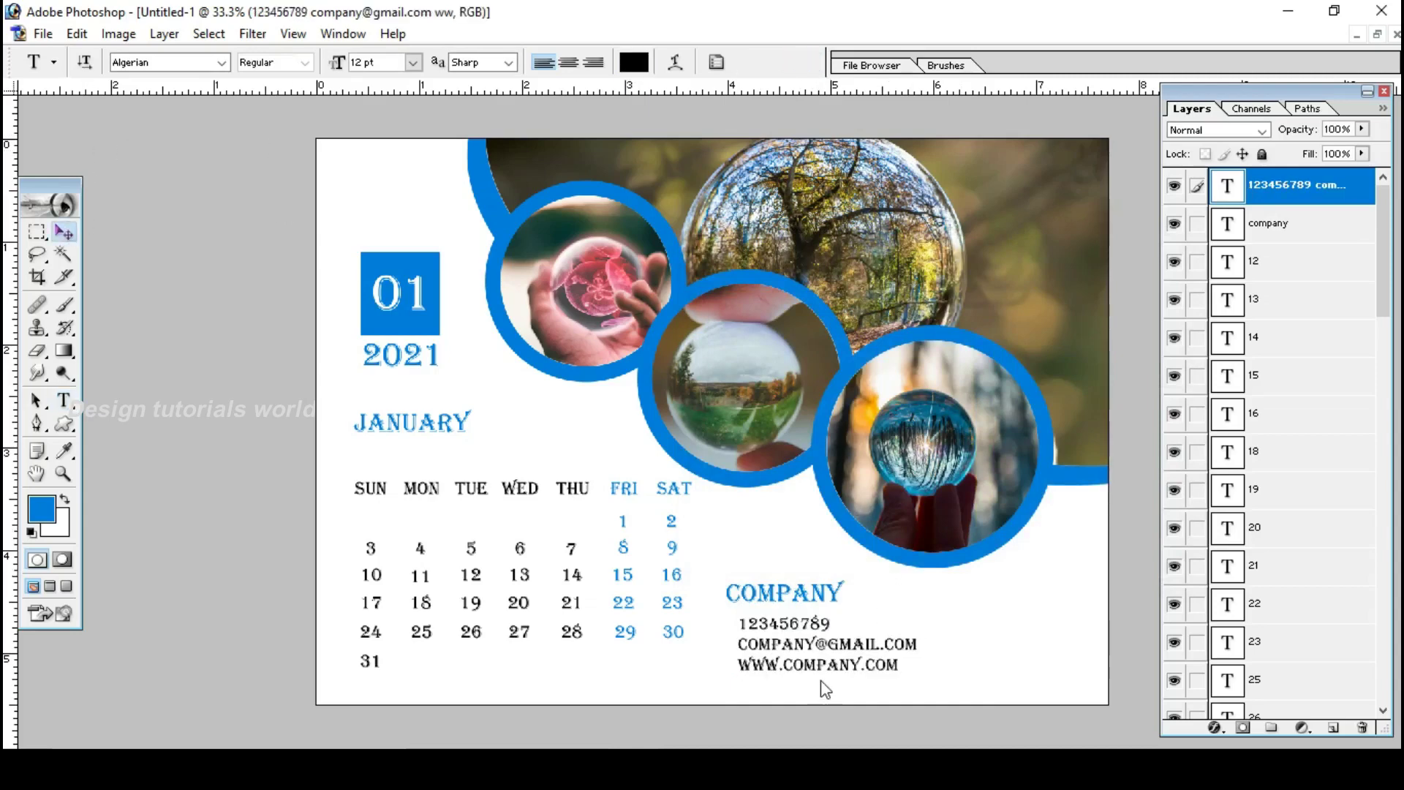
pyautogui.moveTo(840, 677); pyautogui.dragTo(890, 679)
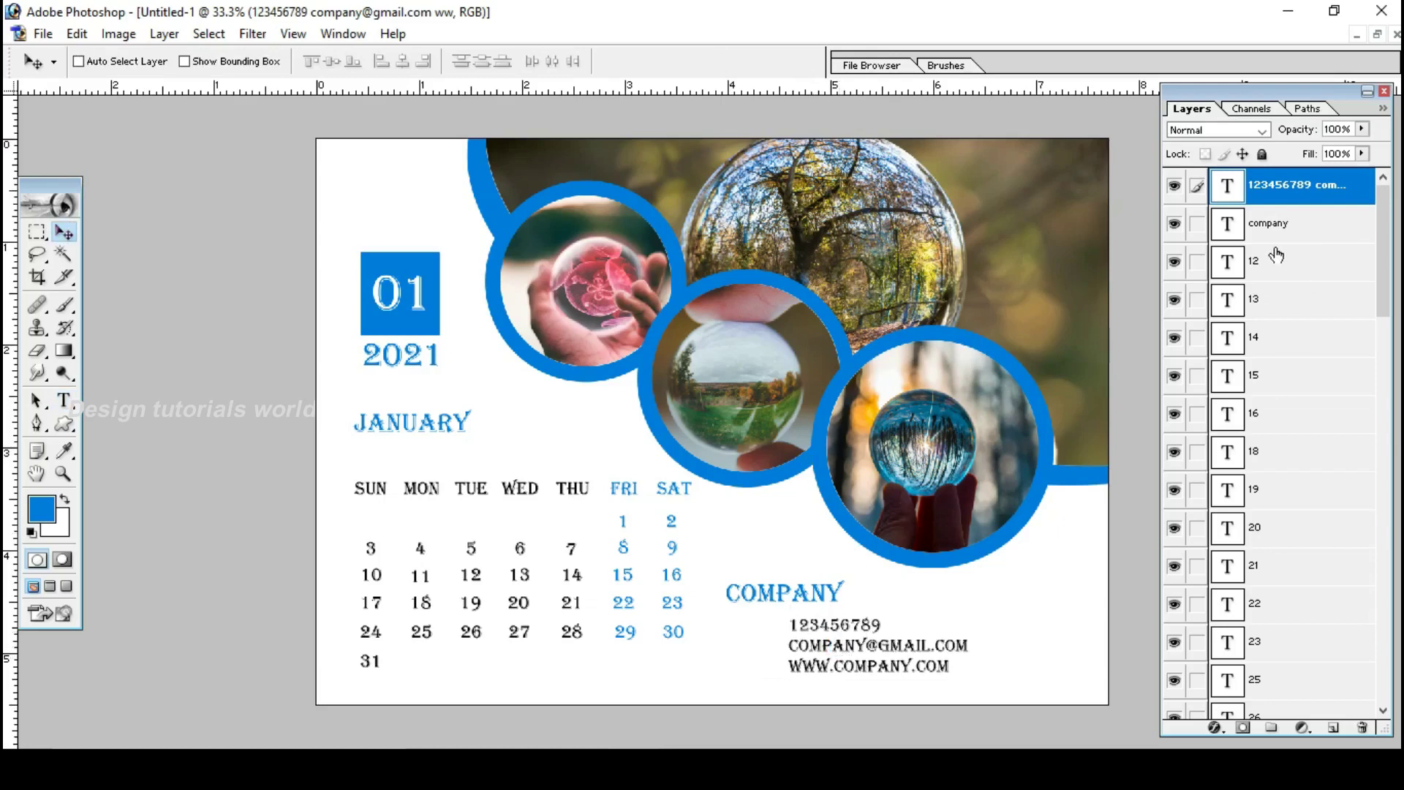
pyautogui.click(1254, 231)
pyautogui.moveTo(813, 593); pyautogui.dragTo(875, 598)
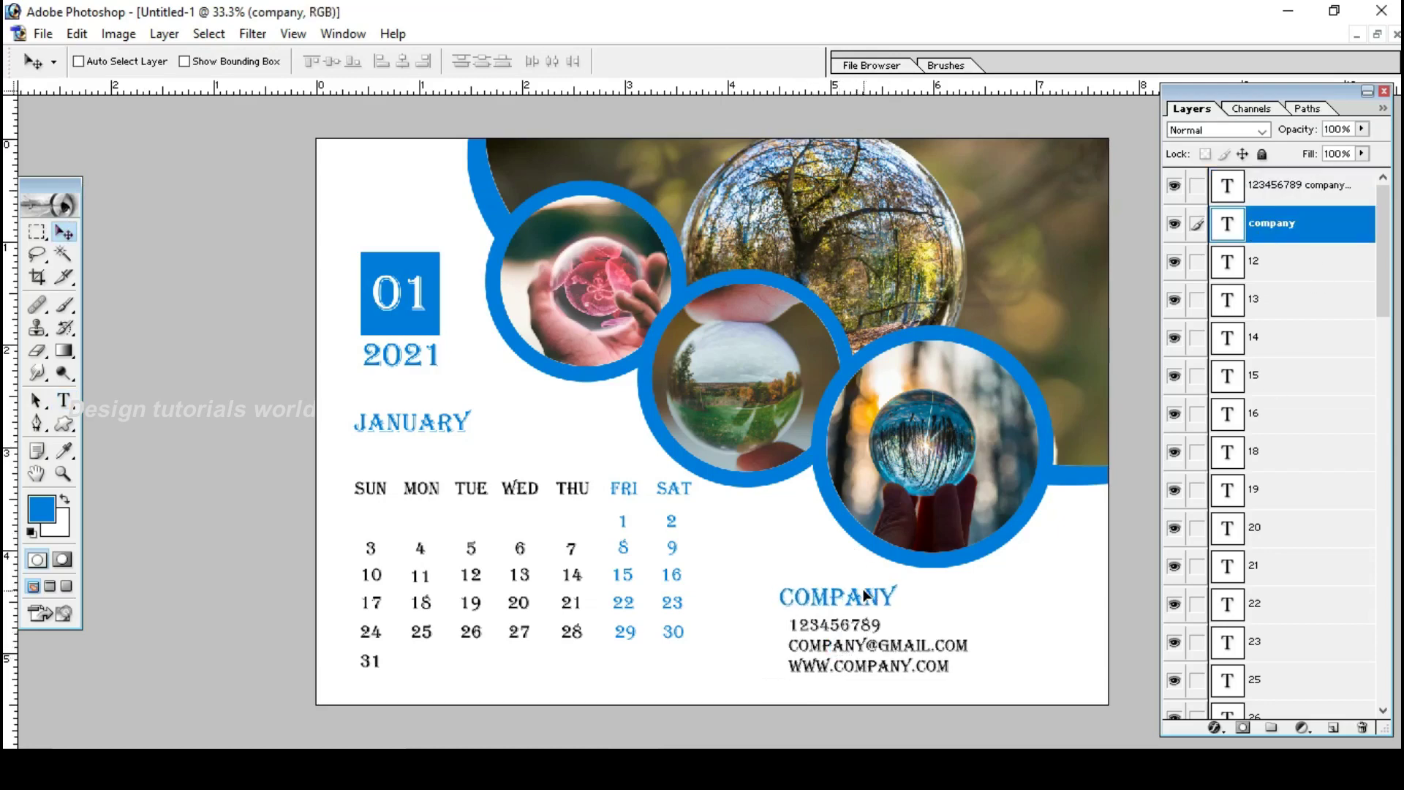
# Draw a blue telephone custom shape left of 123456789, then add an empty layer
pyautogui.press('z')
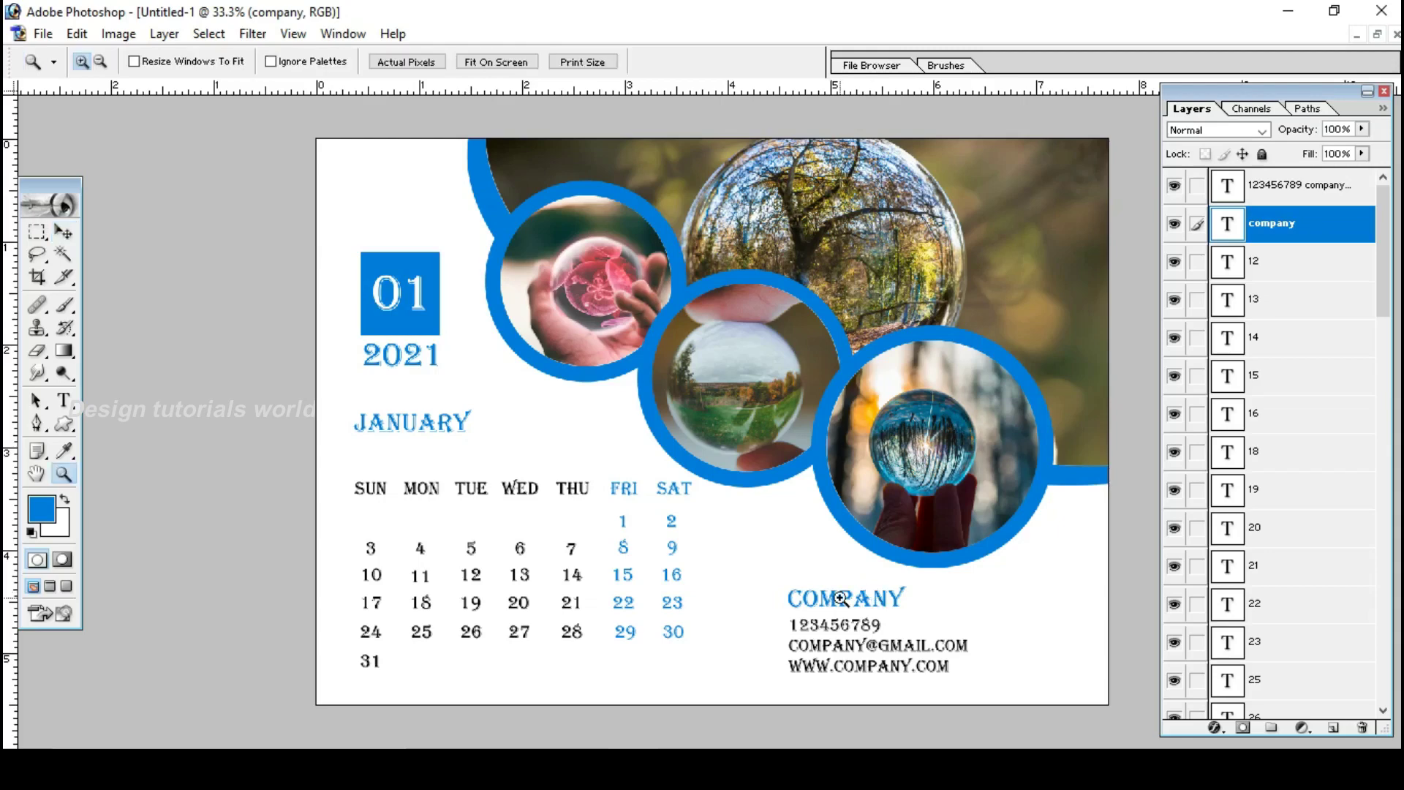
pyautogui.moveTo(705, 542); pyautogui.dragTo(933, 702)
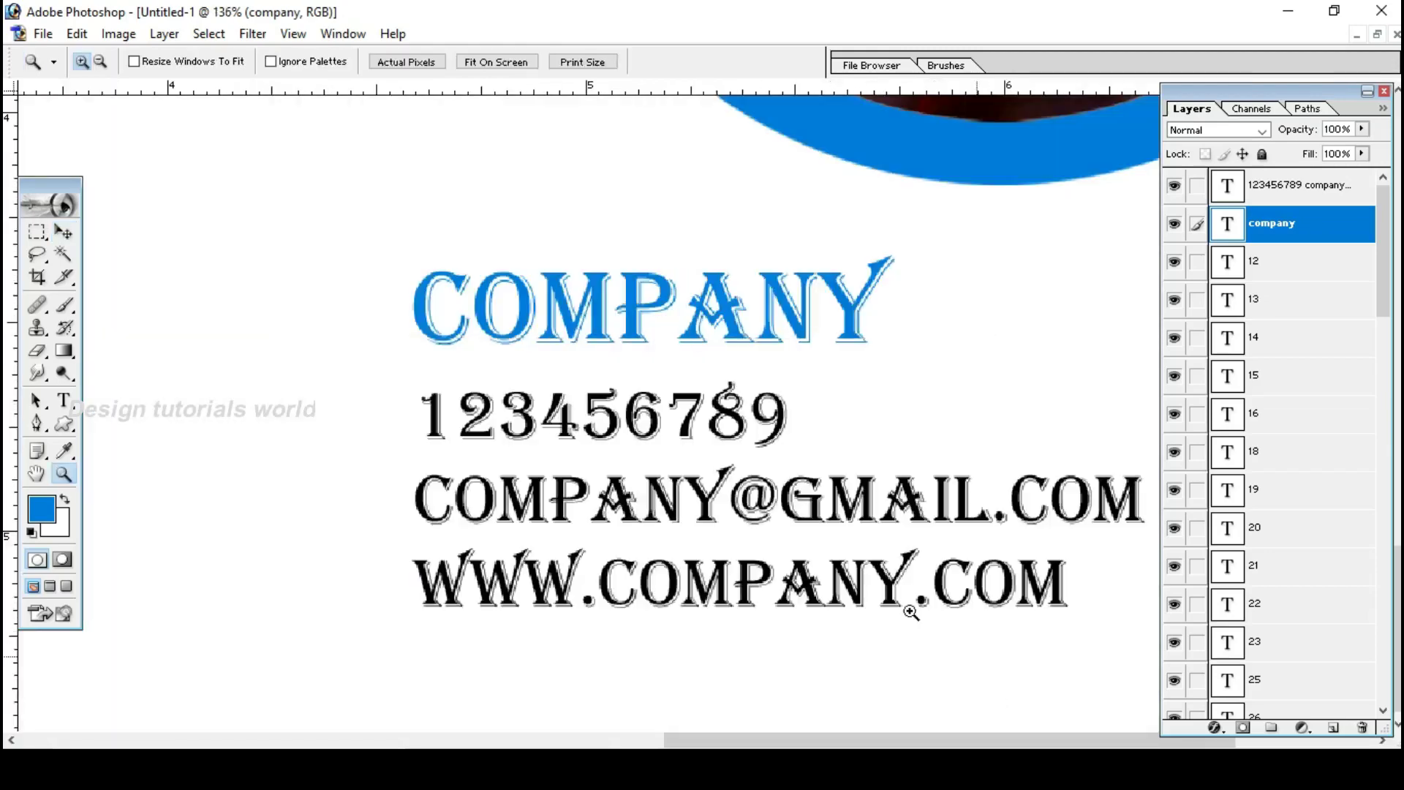
pyautogui.click(67, 424)
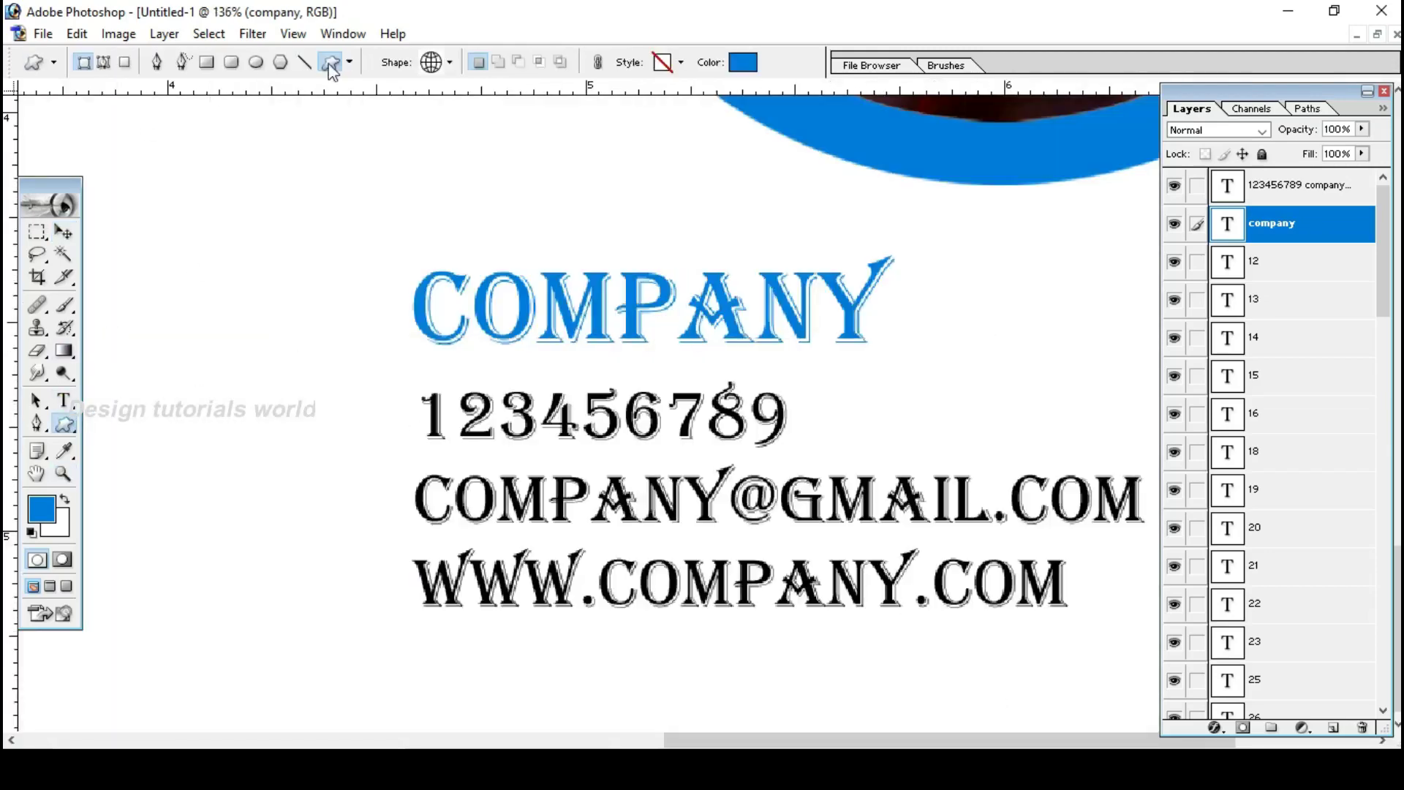
pyautogui.click(450, 62)
pyautogui.scroll(-2, 435, 394)
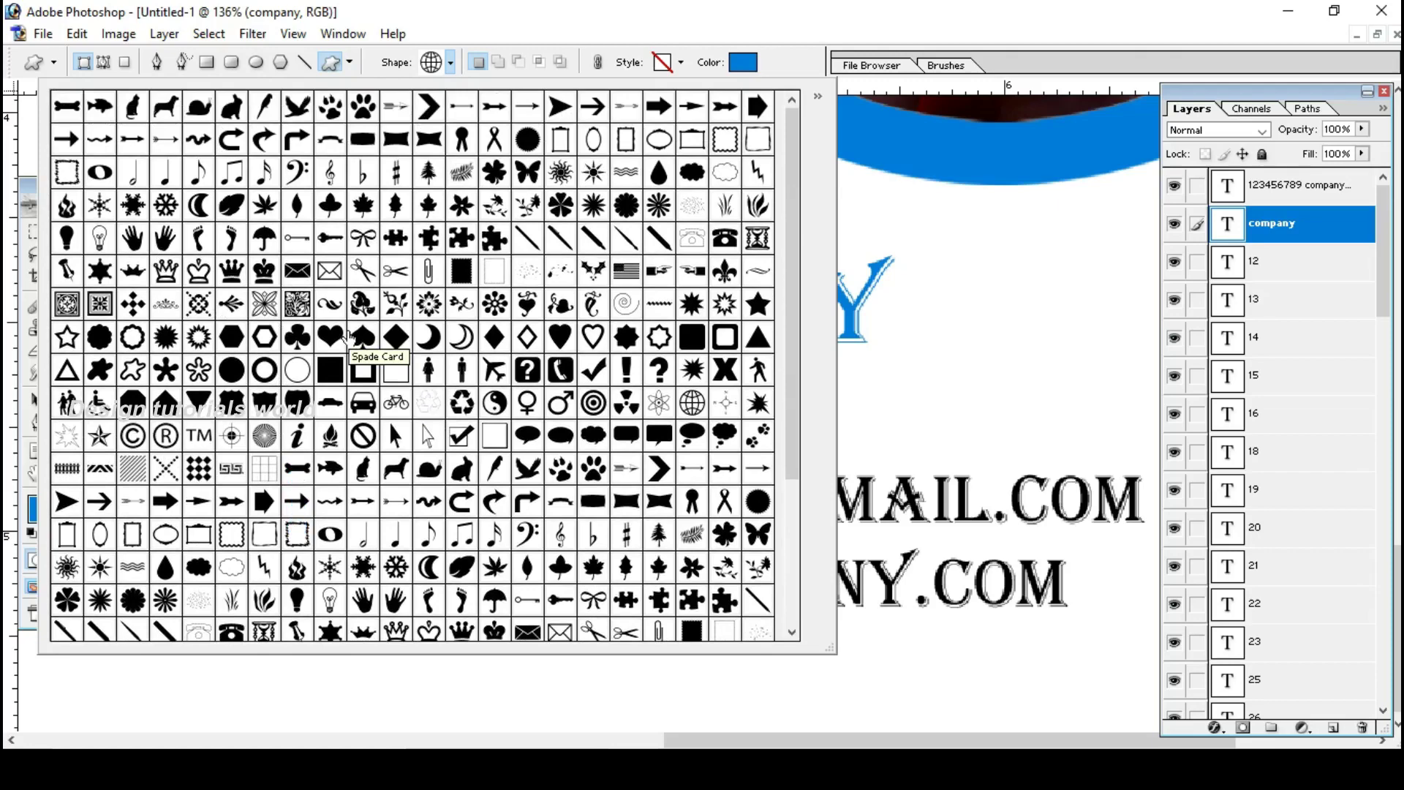
pyautogui.scroll(-1, 388, 373)
pyautogui.scroll(-3, 389, 373)
pyautogui.scroll(-2, 365, 402)
pyautogui.click(232, 432)
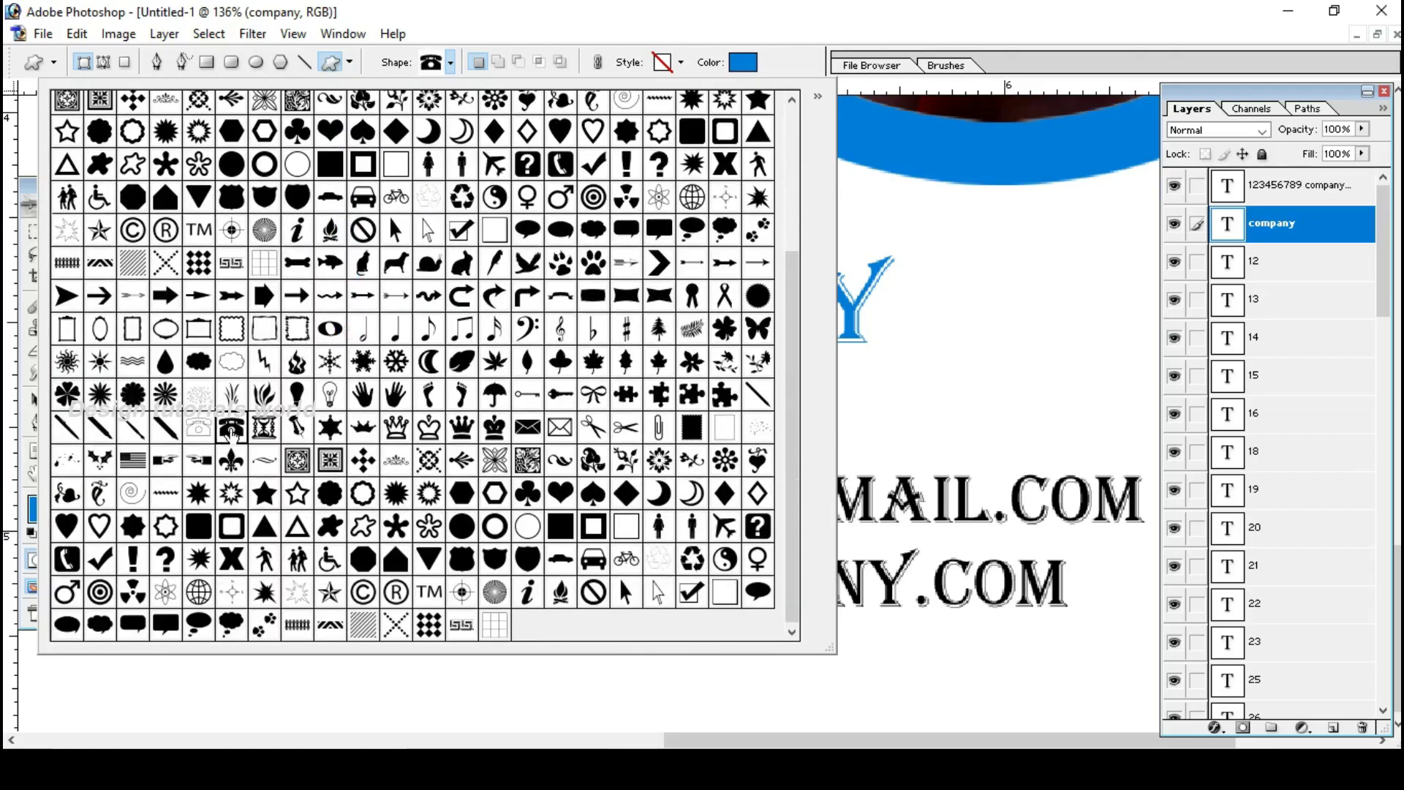
pyautogui.doubleClick(232, 433)
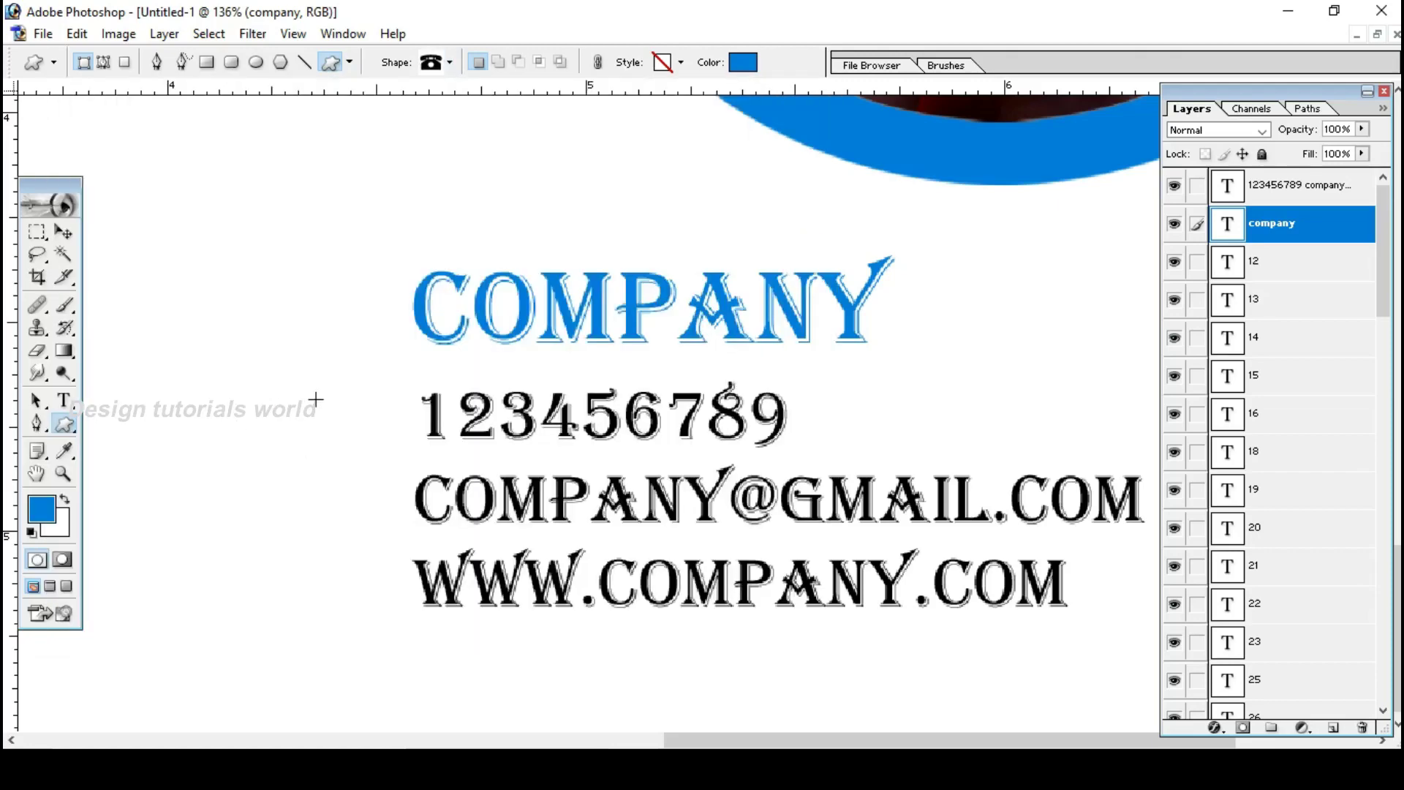
pyautogui.moveTo(316, 400); pyautogui.dragTo(372, 461)
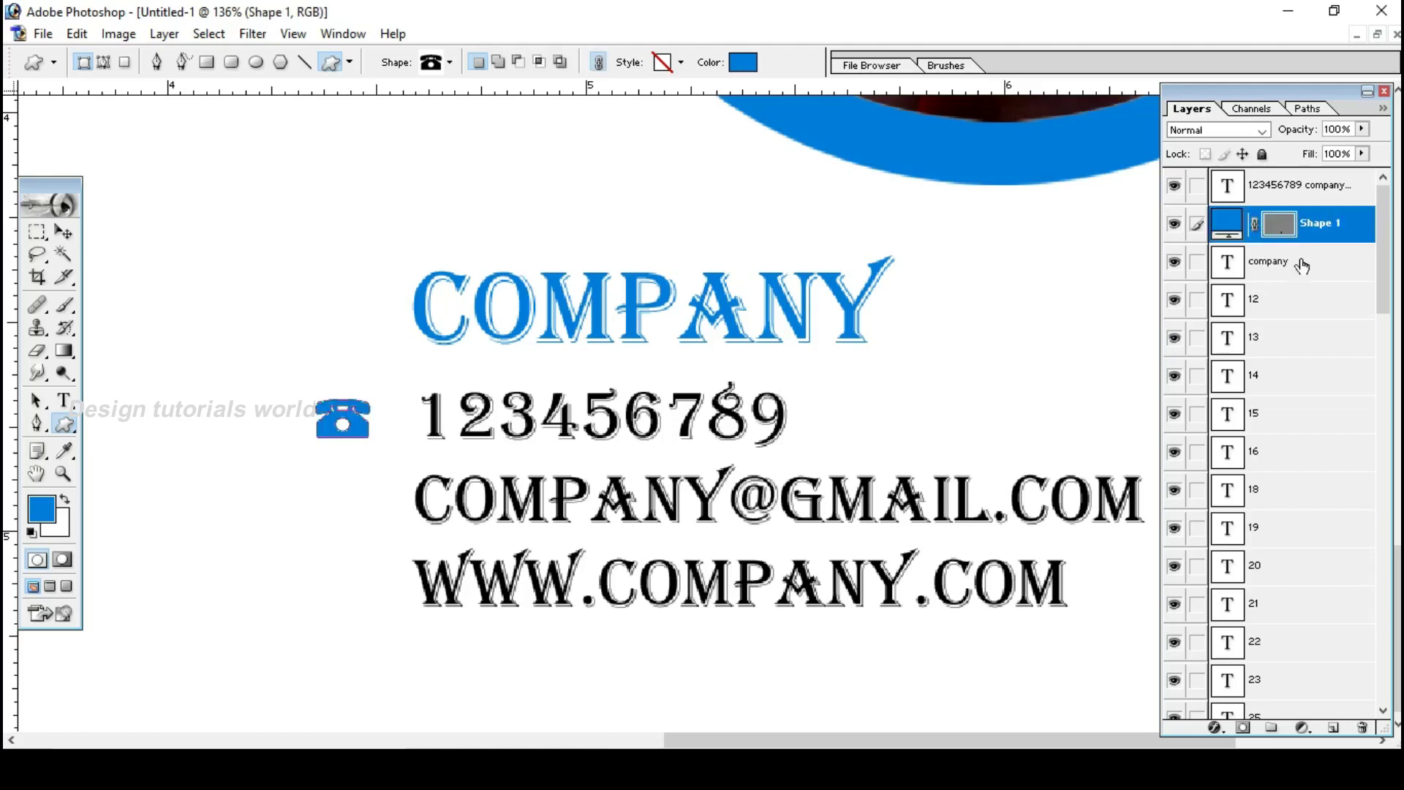
pyautogui.click(1334, 728)
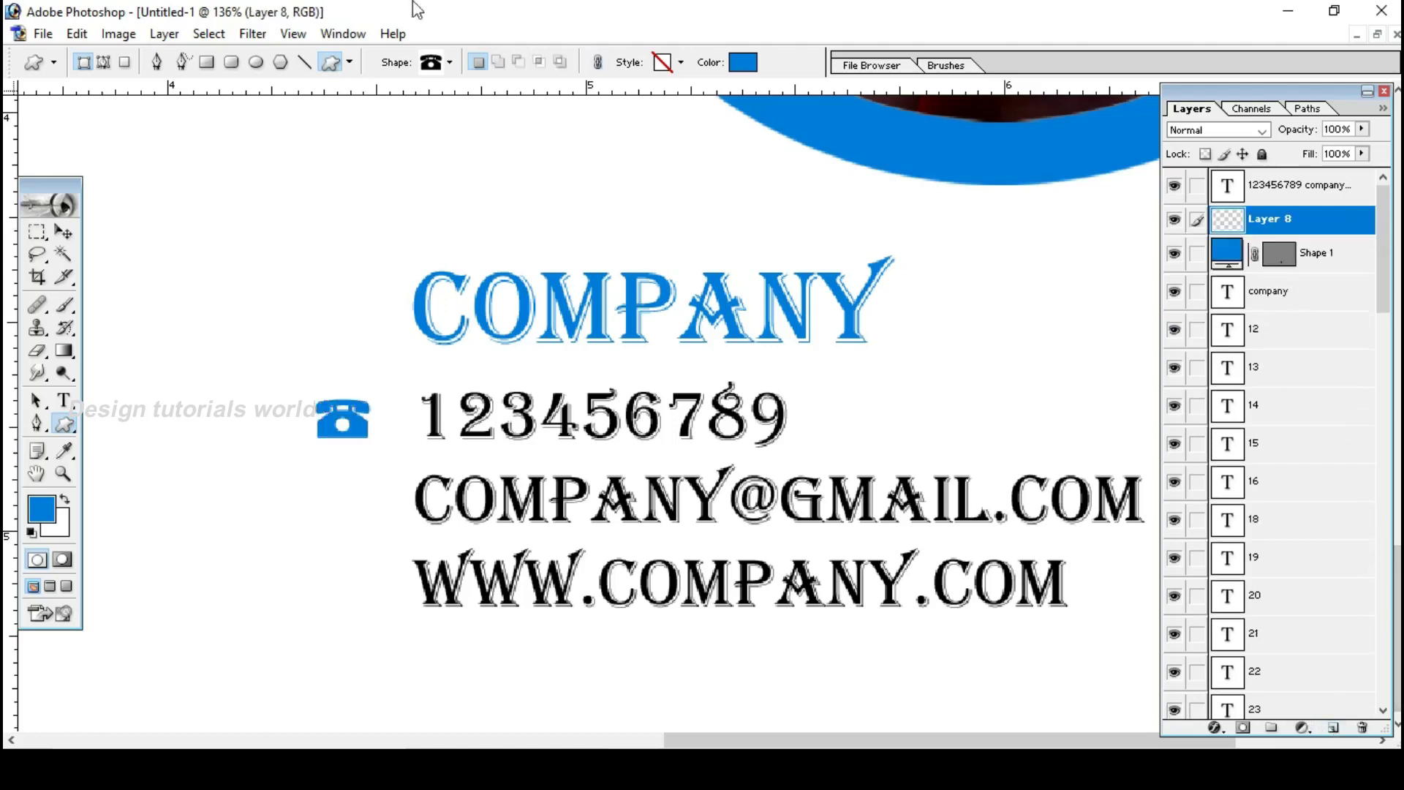
pyautogui.click(449, 62)
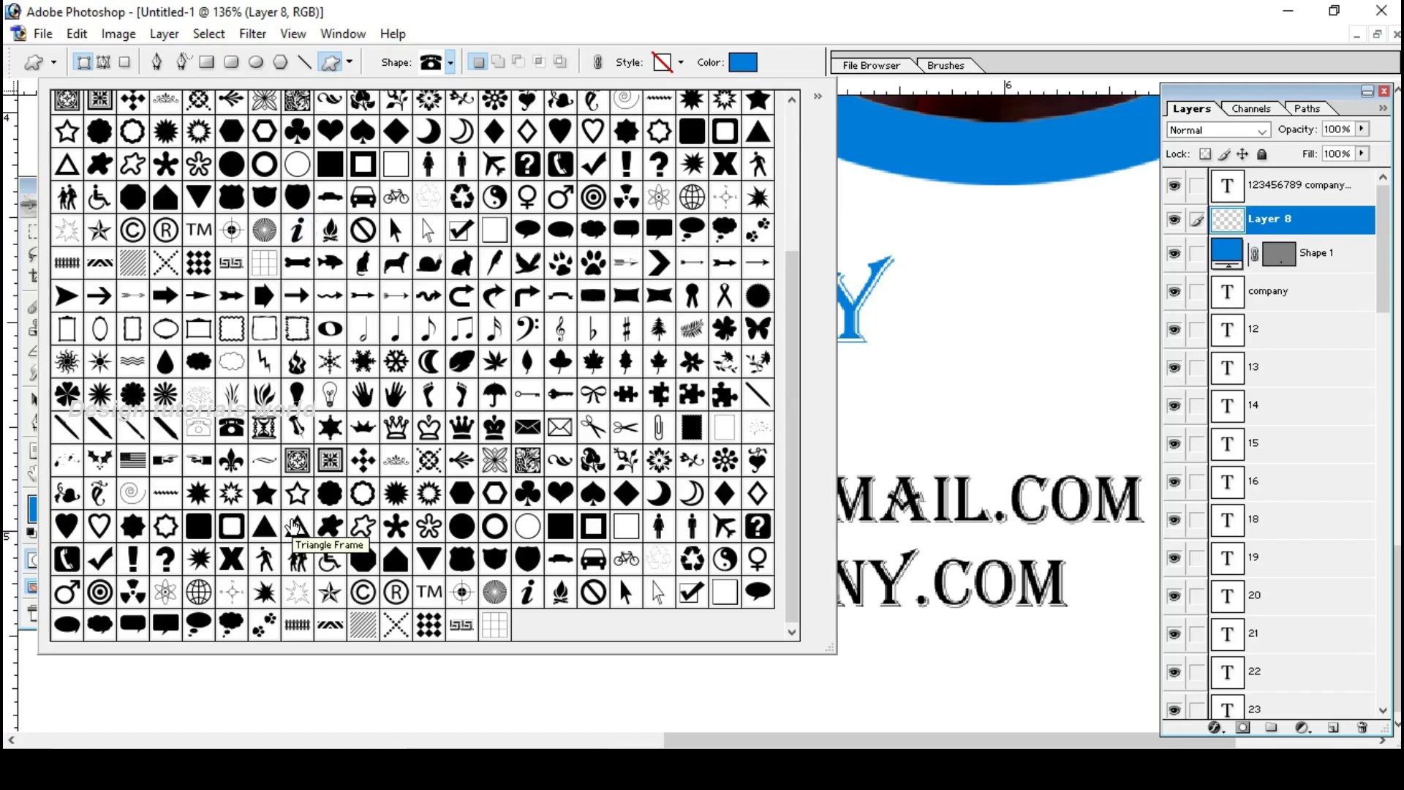
pyautogui.scroll(2, 293, 526)
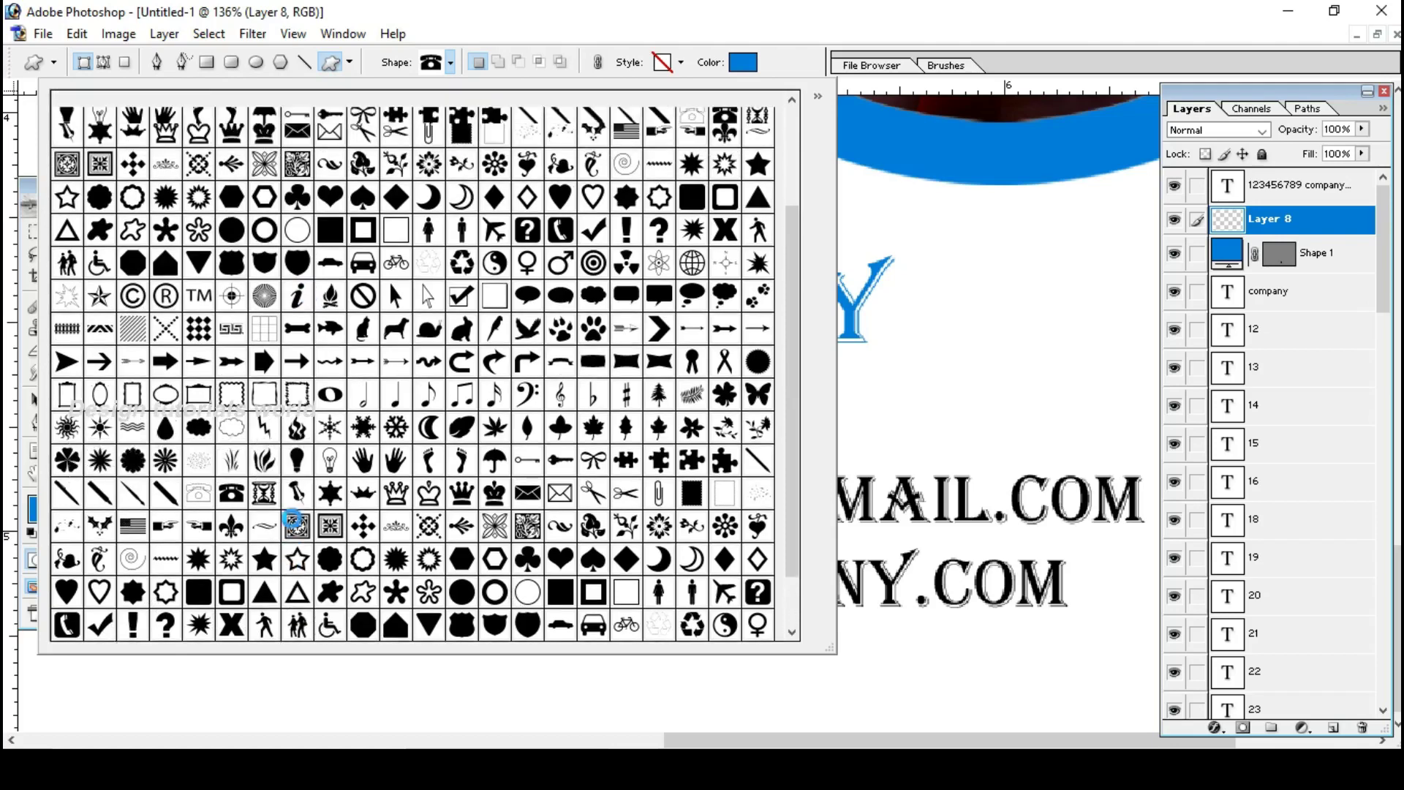
pyautogui.scroll(2, 293, 526)
pyautogui.scroll(2, 293, 526)
pyautogui.doubleClick(296, 273)
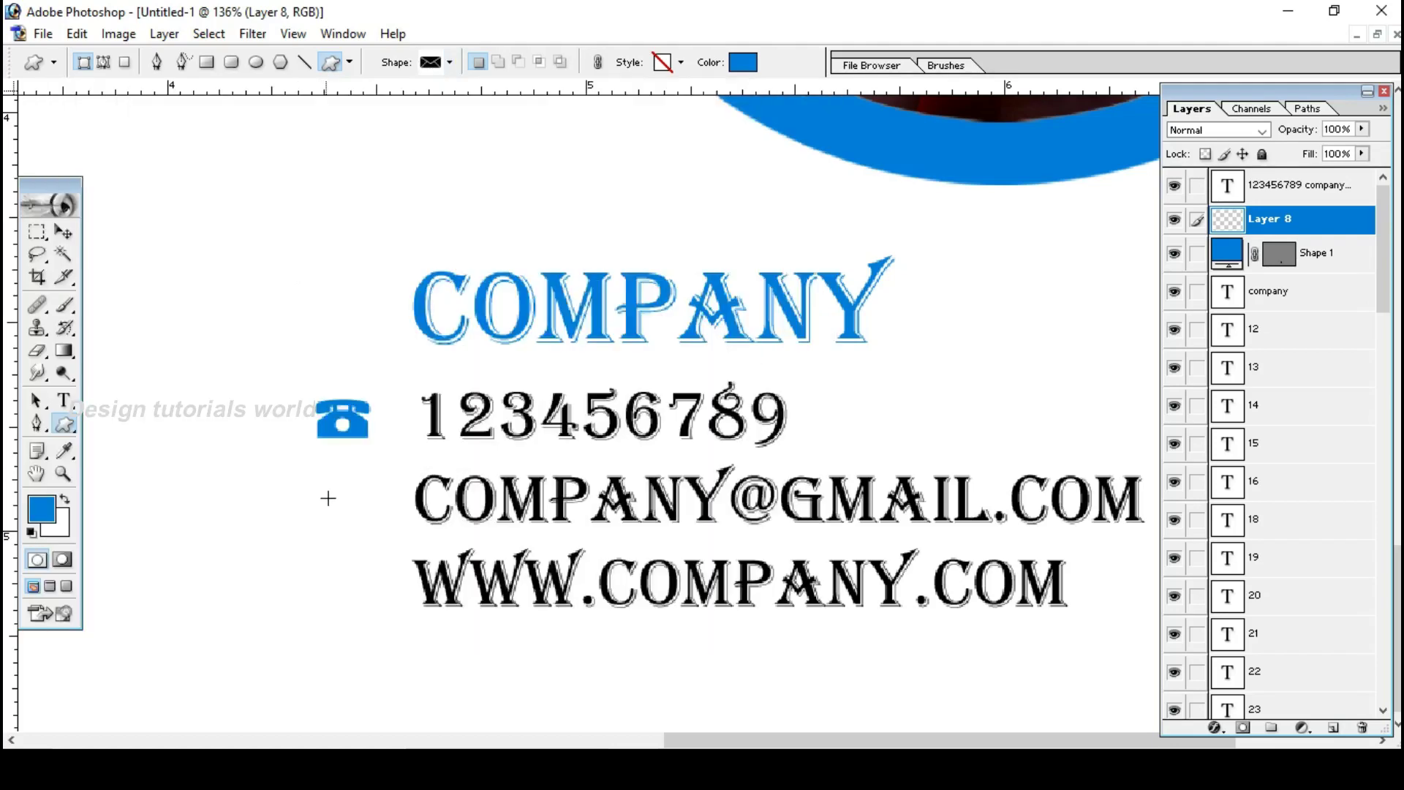
pyautogui.moveTo(317, 483); pyautogui.dragTo(372, 513)
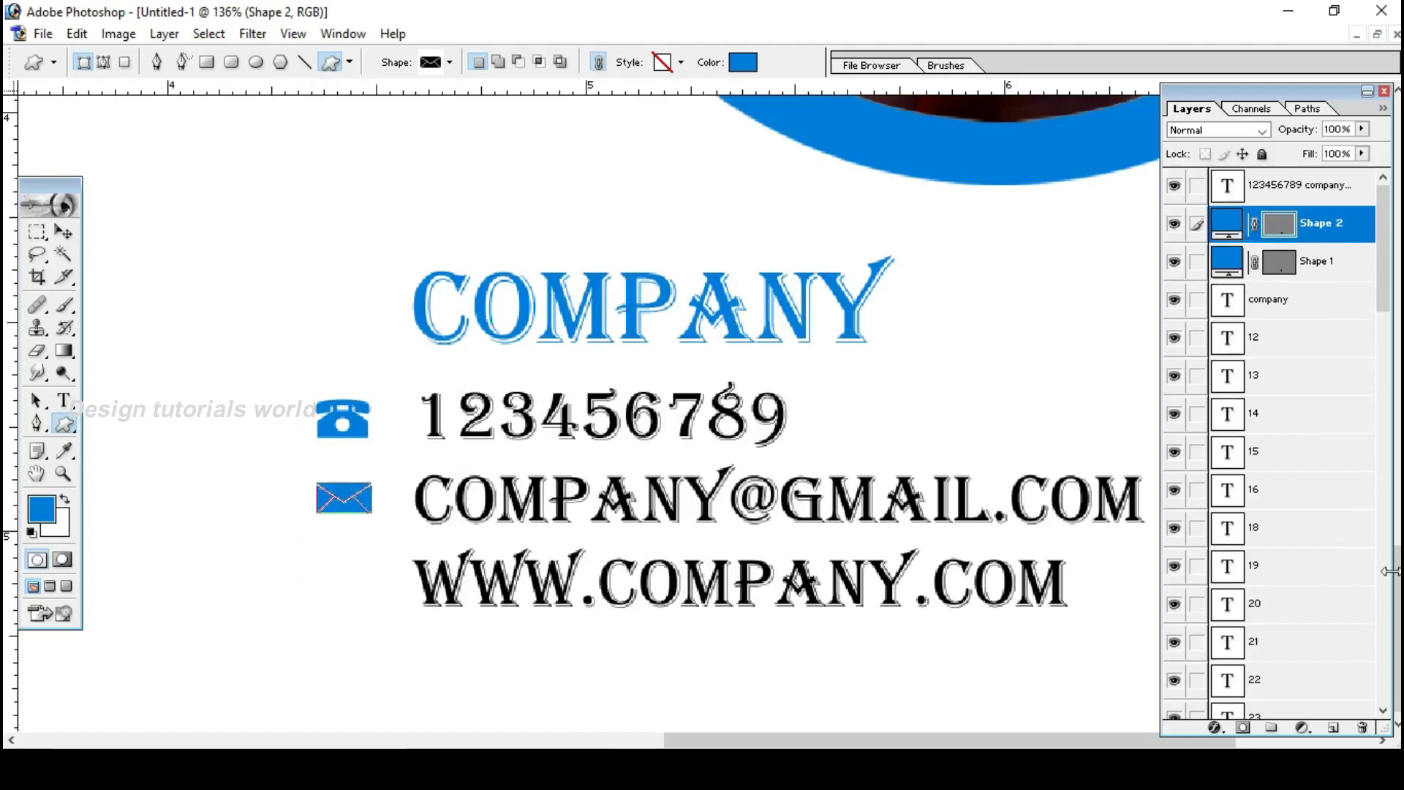
pyautogui.click(1333, 728)
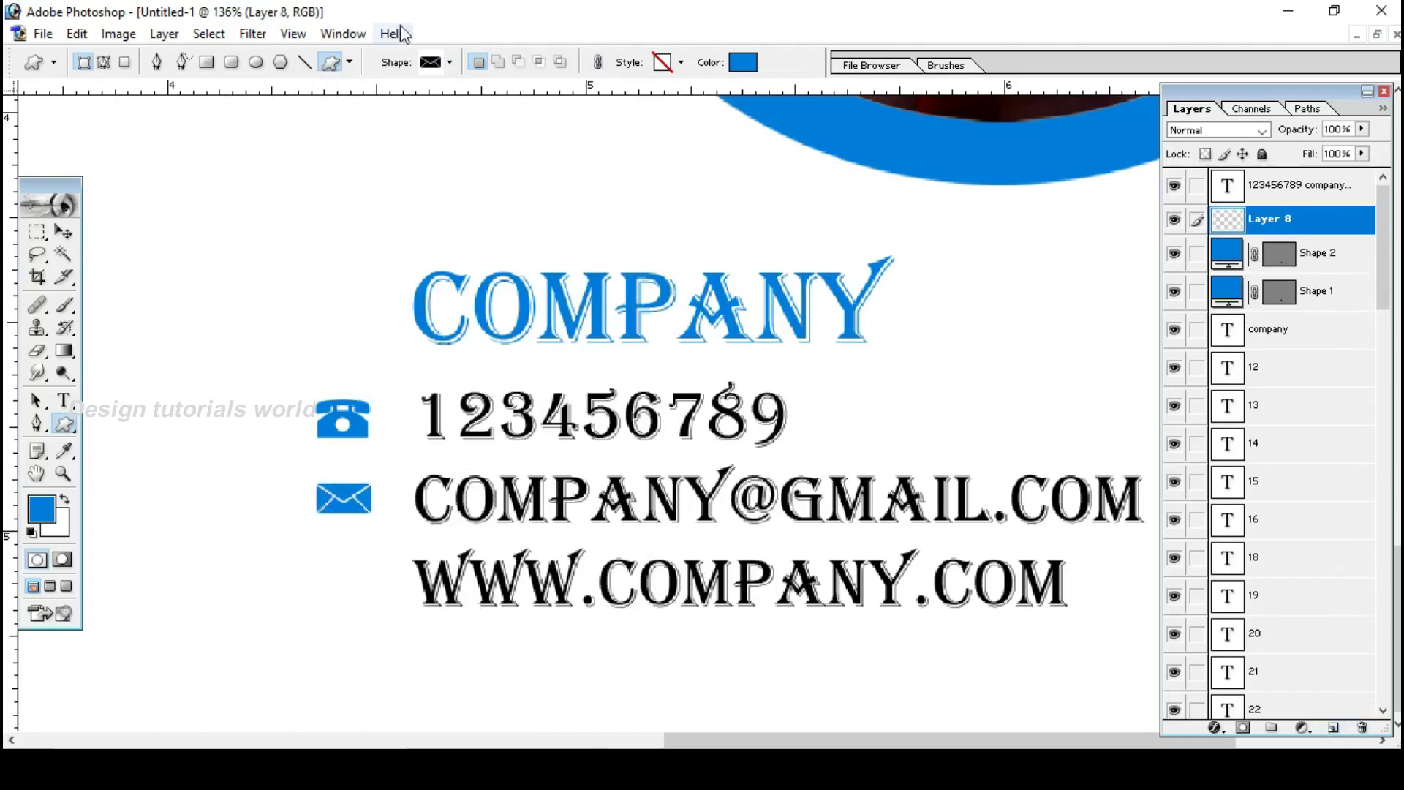
pyautogui.click(450, 62)
pyautogui.scroll(-1, 295, 521)
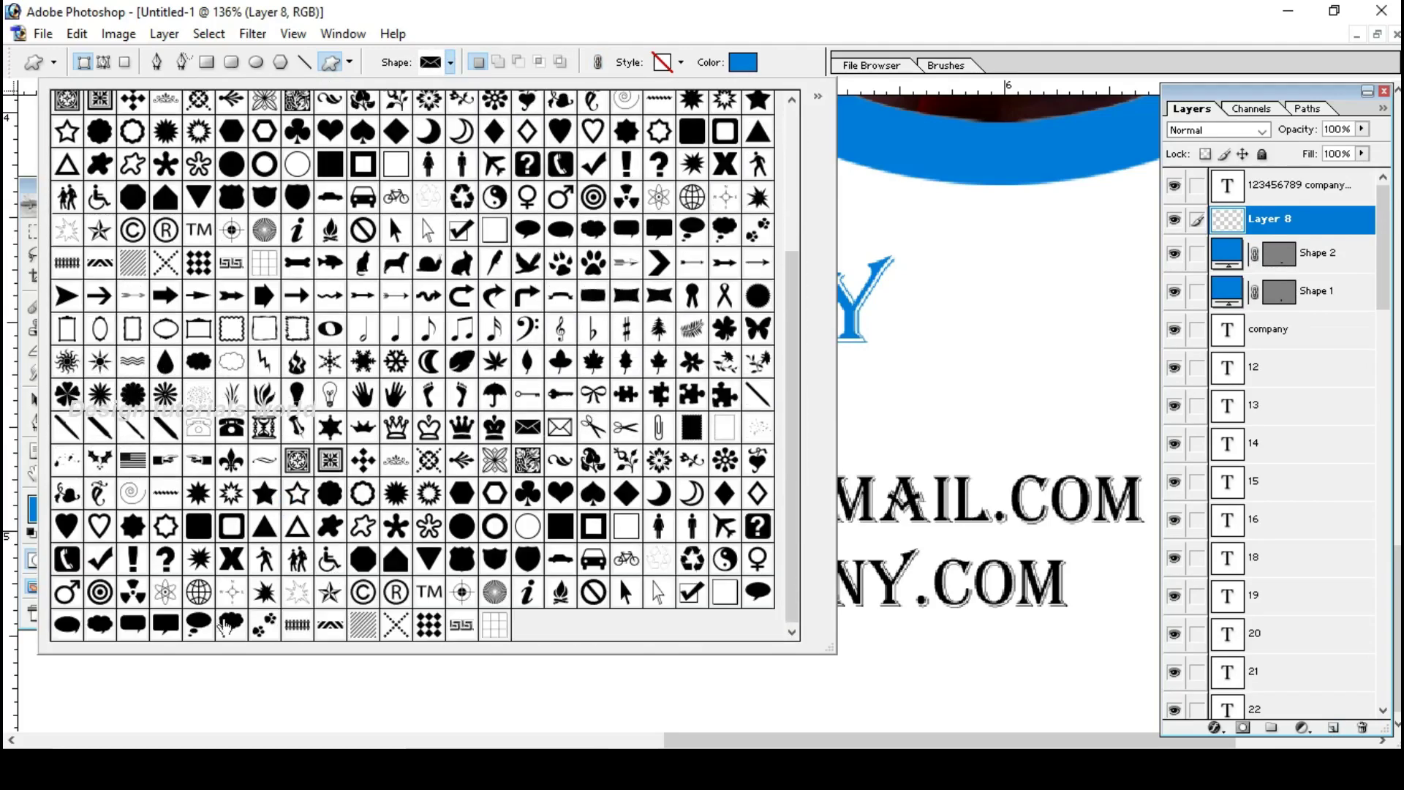
pyautogui.doubleClick(198, 591)
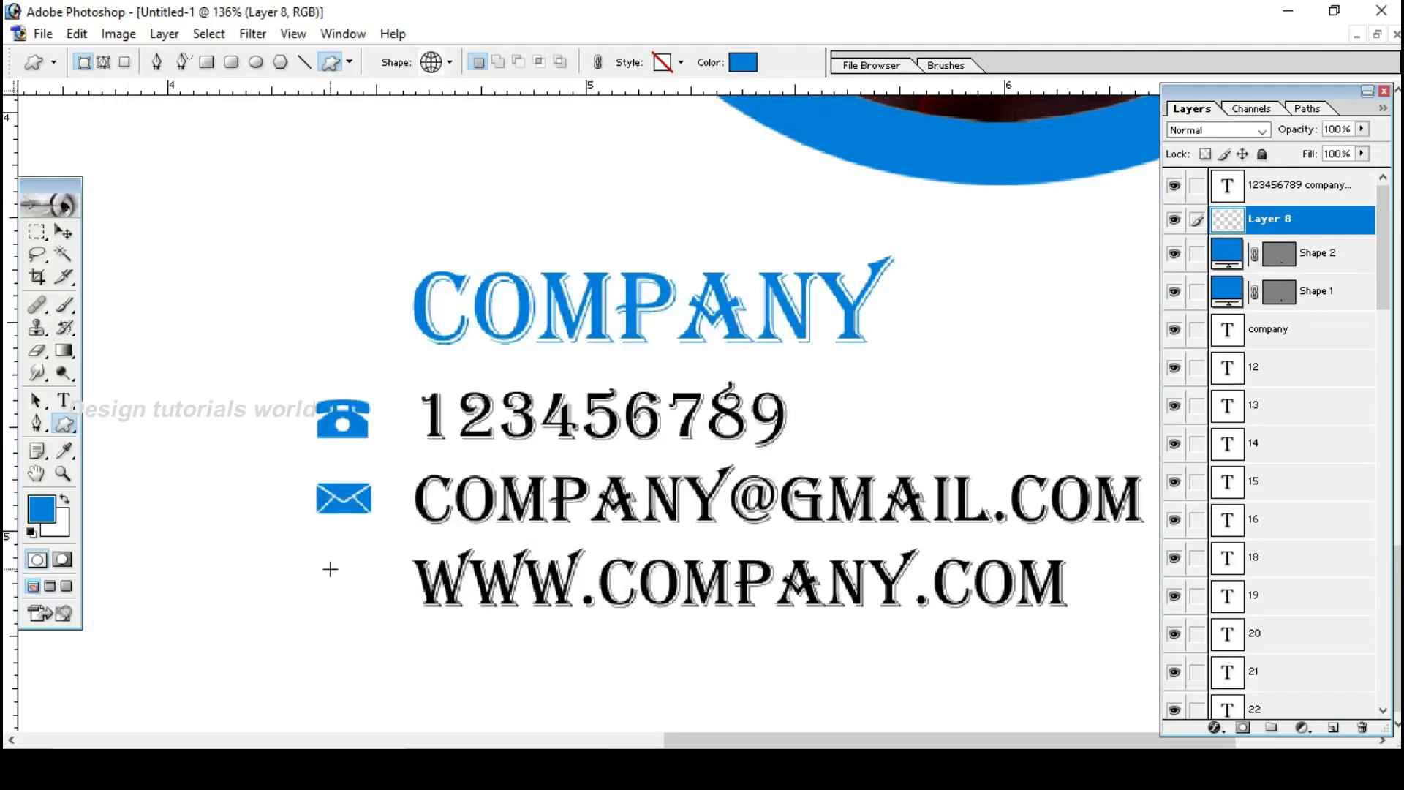
pyautogui.moveTo(329, 569); pyautogui.dragTo(384, 633)
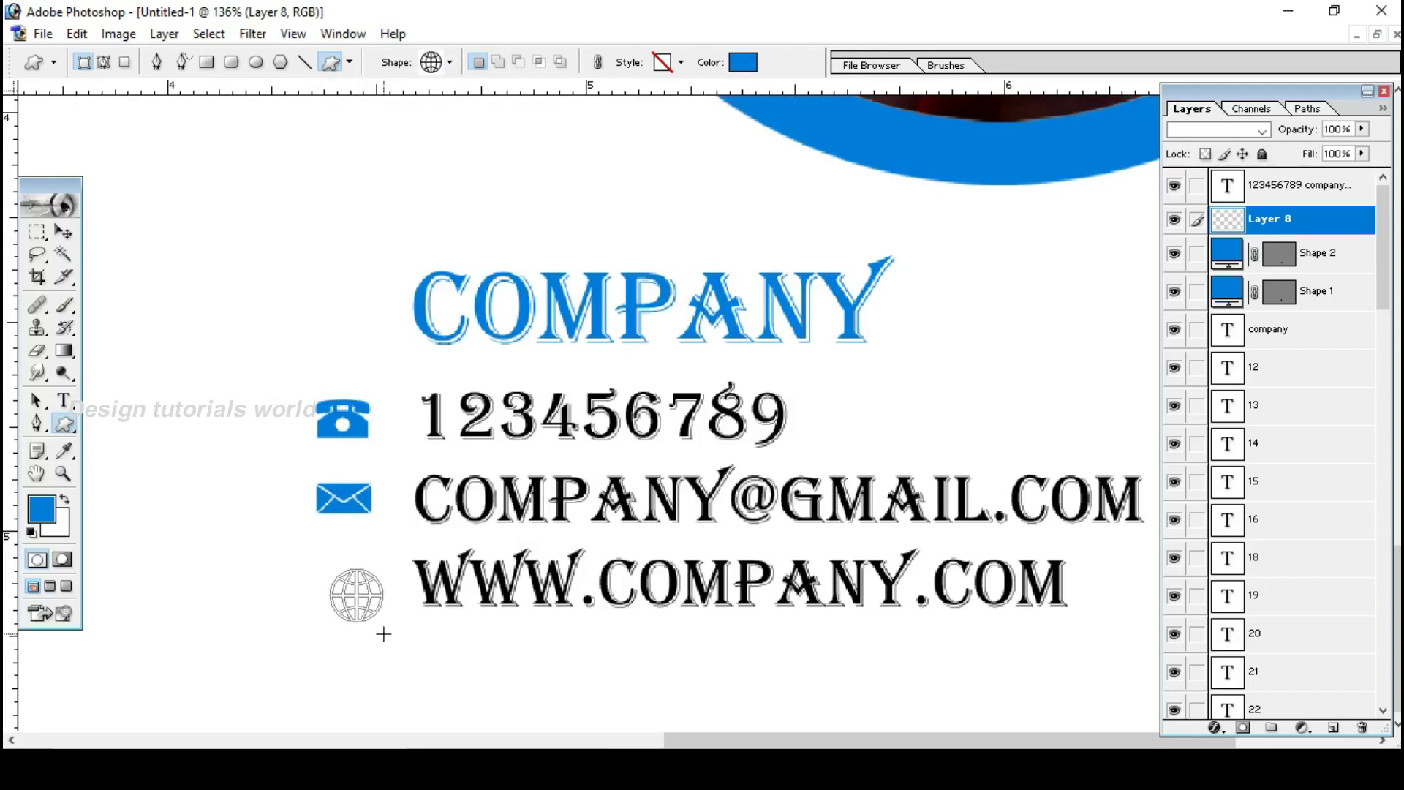
pyautogui.click(64, 231)
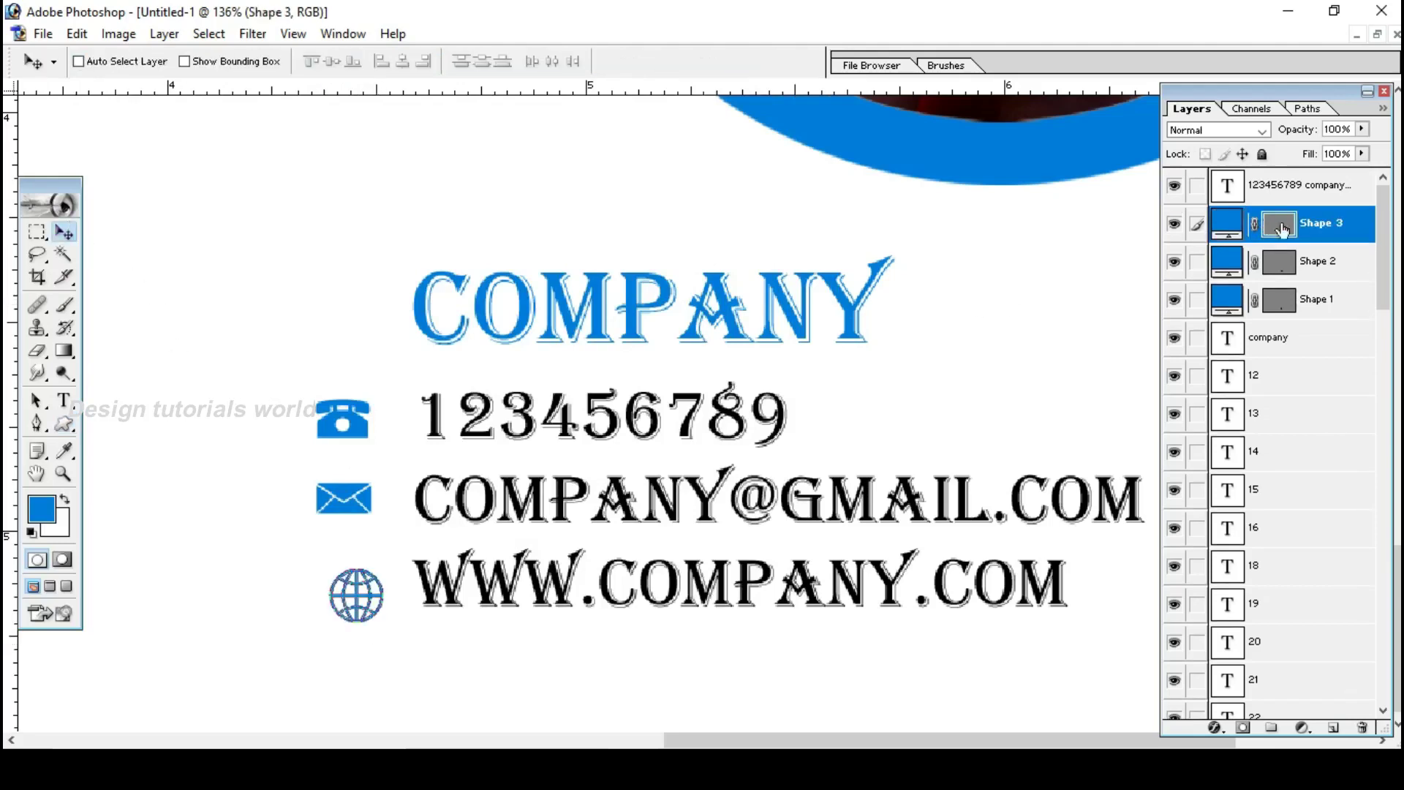
pyautogui.click(1332, 727)
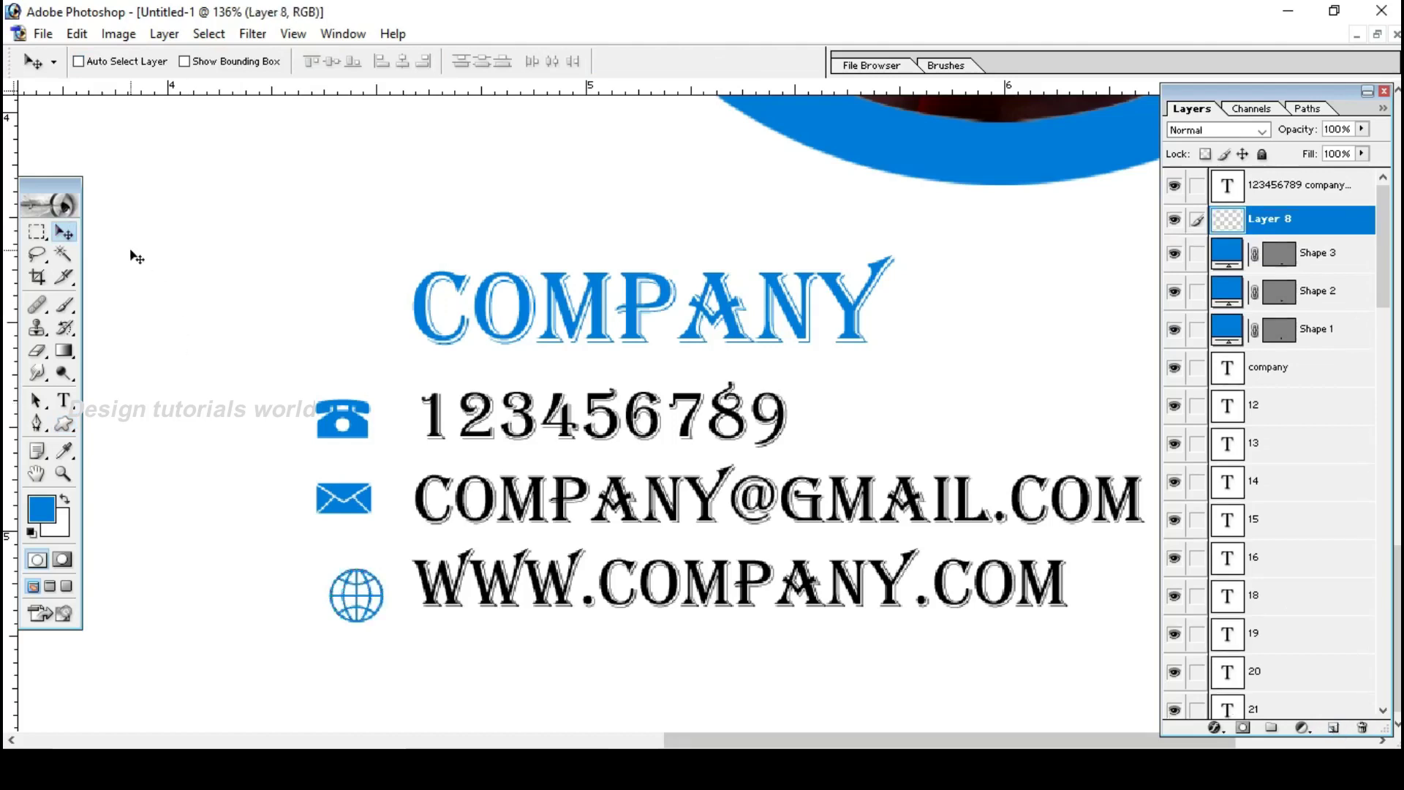
# Nudge the globe icon on Shape 3 two steps left and two up
pyautogui.click(1309, 257)
pyautogui.press('Left')
pyautogui.press('Left')
pyautogui.press('Left')
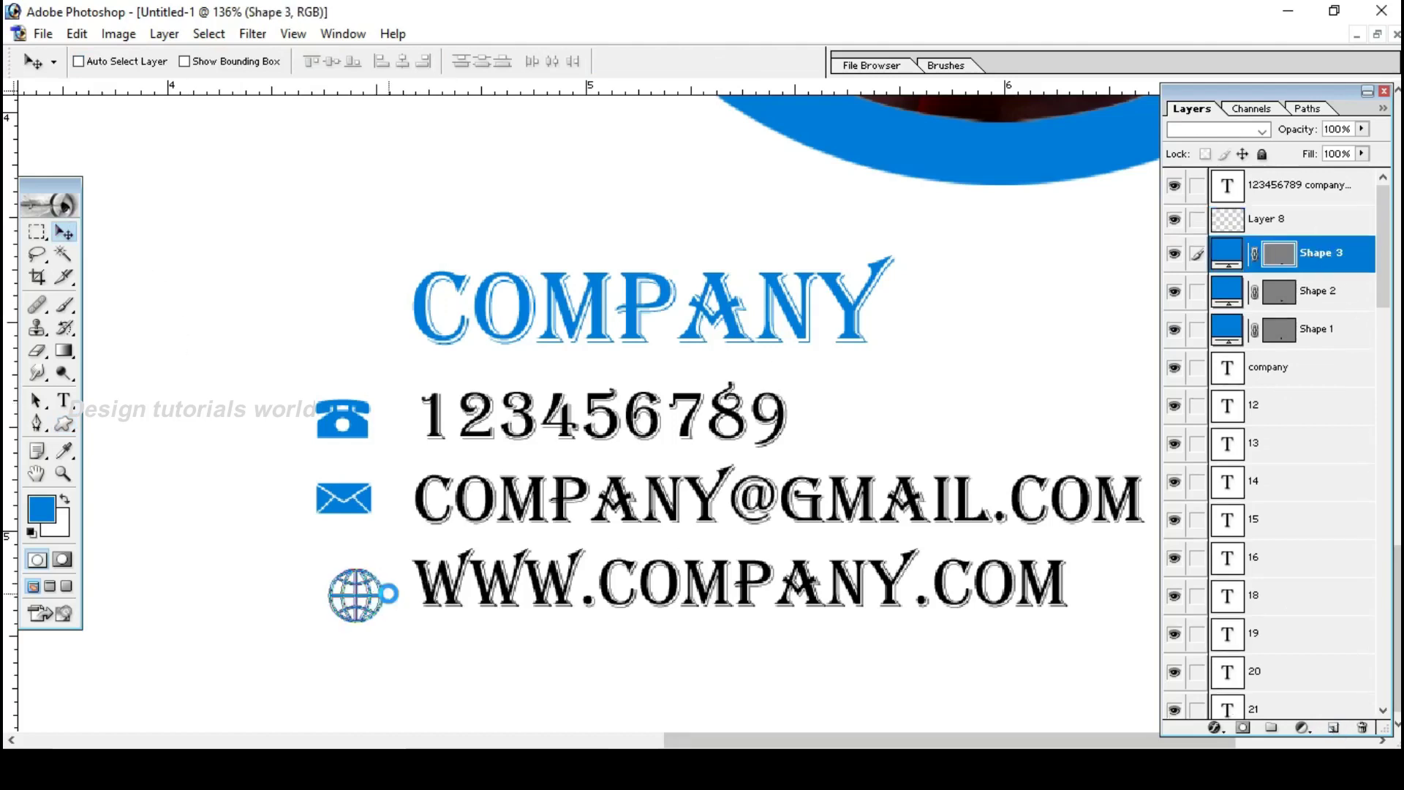
pyautogui.press('Left')
pyautogui.press('Left')
pyautogui.press('Left')
pyautogui.press('Left')
pyautogui.press('Left')
pyautogui.press('Left')
pyautogui.press('Left')
pyautogui.press('Up')
pyautogui.press('Up')
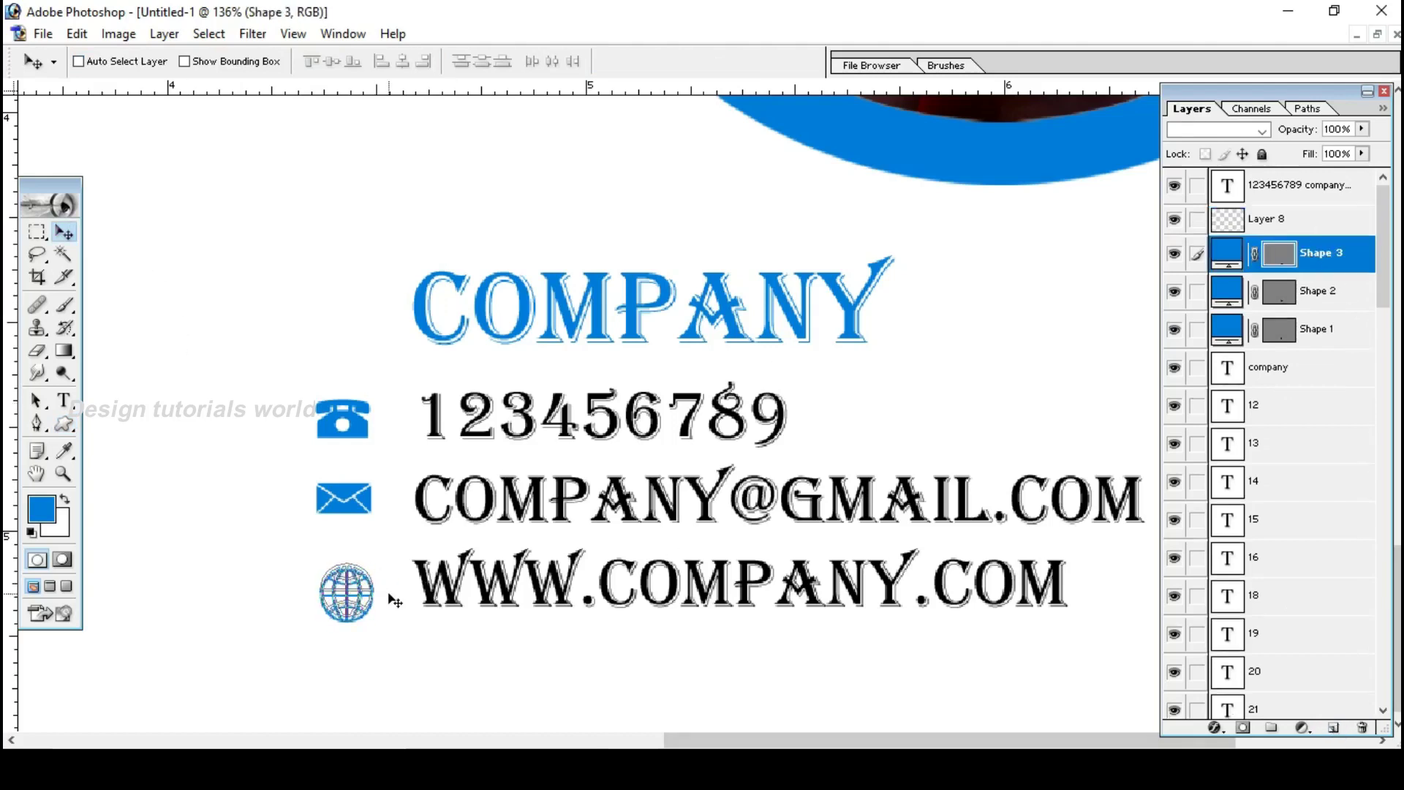
pyautogui.press('Up')
pyautogui.press('Up')
pyautogui.press('Up')
pyautogui.press('Up')
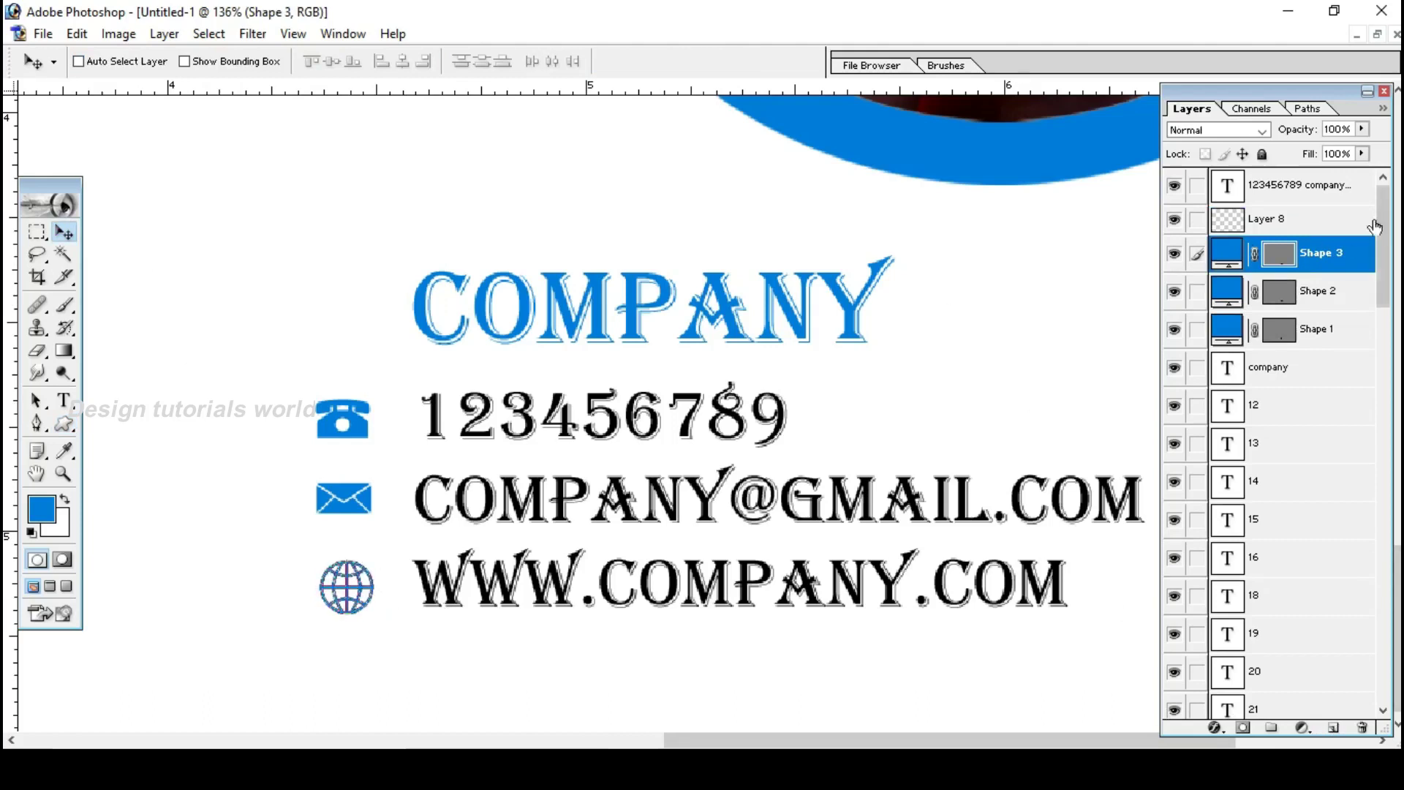
# Delete the empty Layer 8 and shift the contact text slightly left
pyautogui.moveTo(1327, 217); pyautogui.dragTo(1348, 701)
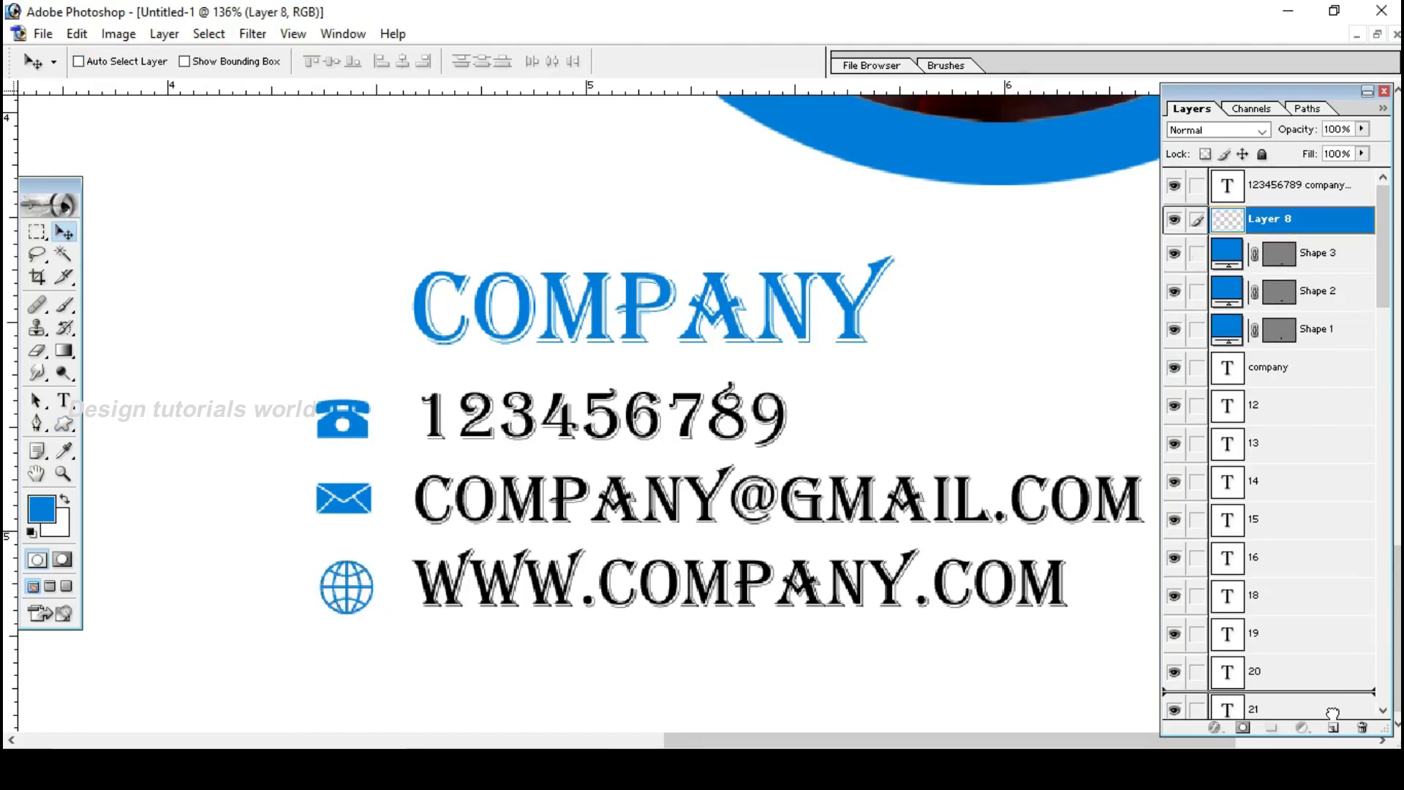
pyautogui.moveTo(1347, 701); pyautogui.dragTo(1361, 727)
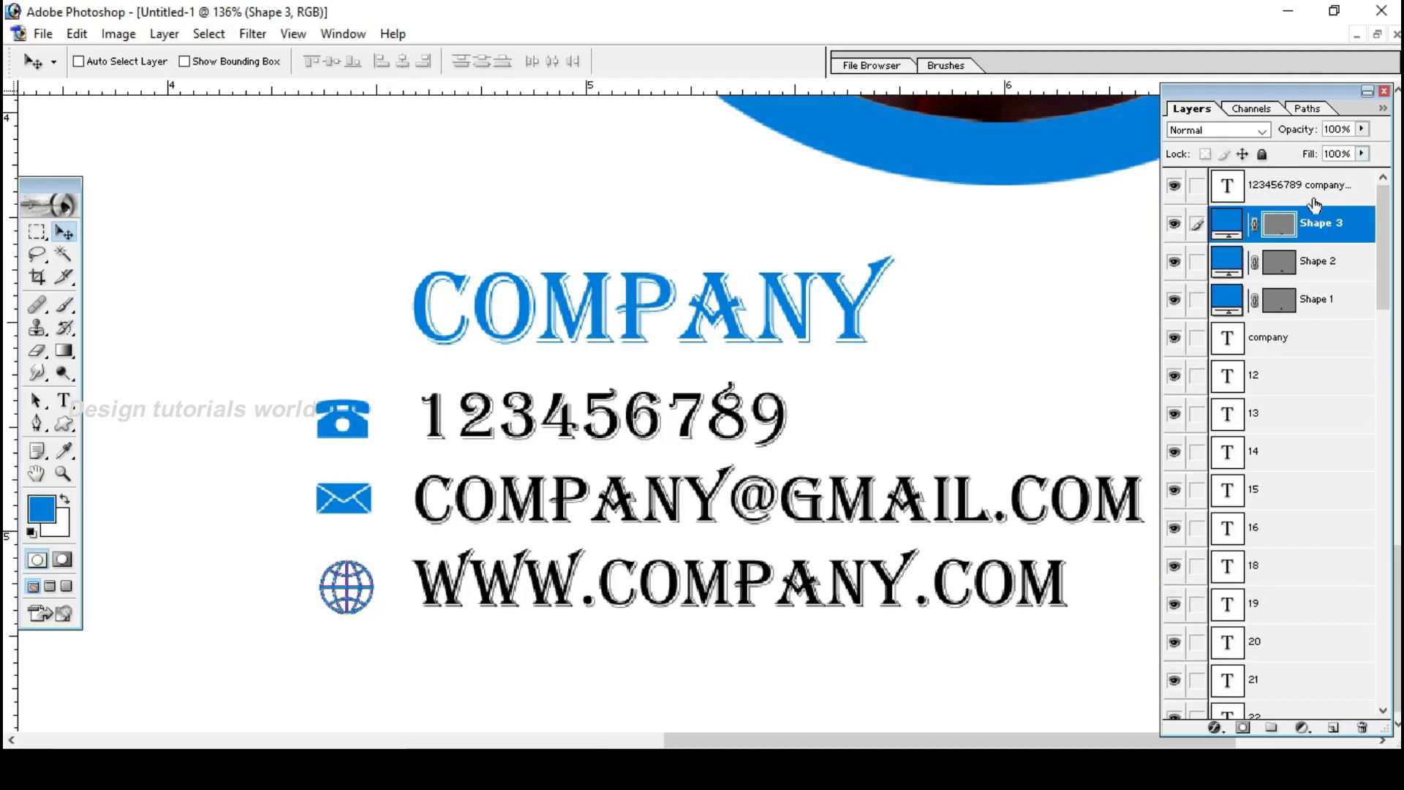
pyautogui.click(1272, 192)
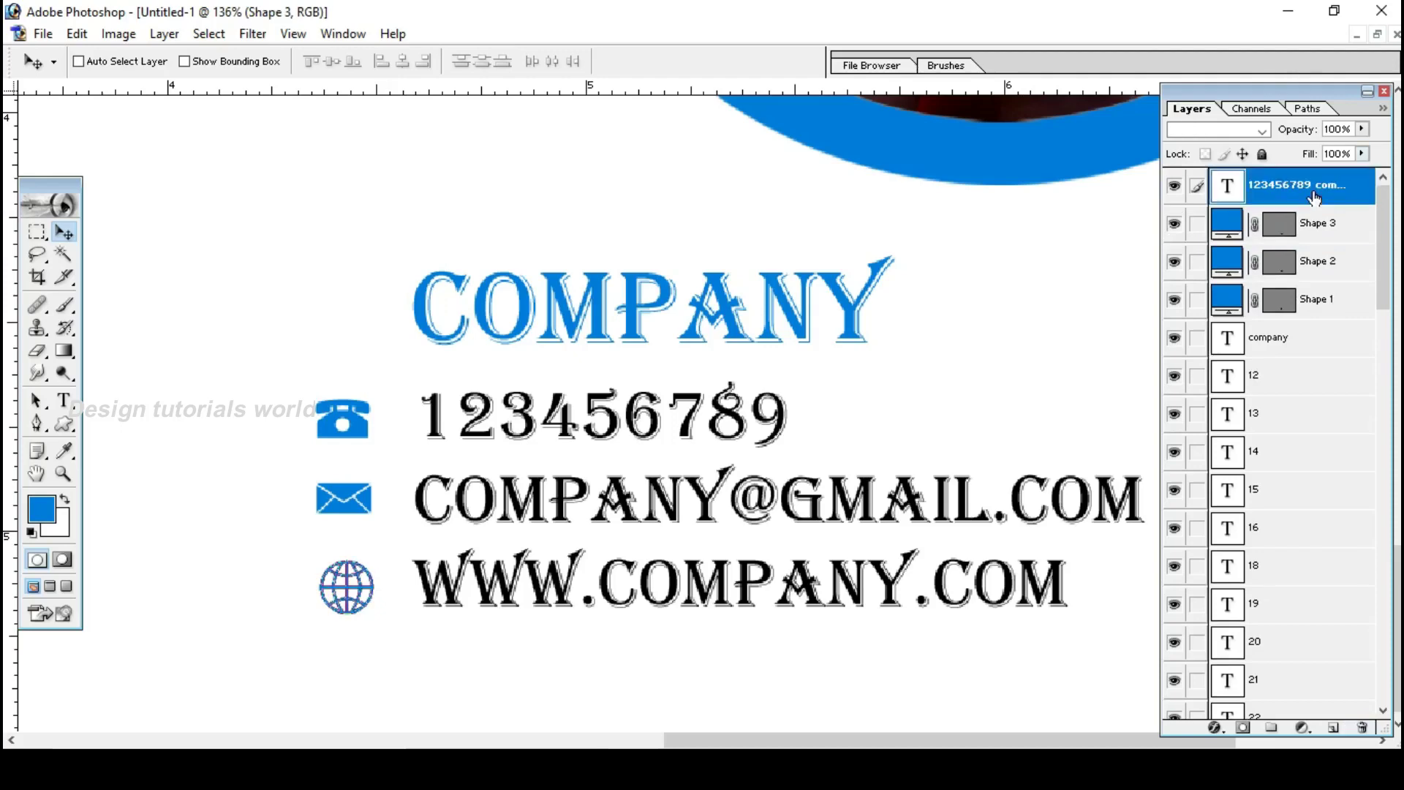
pyautogui.click(951, 392)
# Zoom out twice so the whole January 2021 calendar page fits the window
pyautogui.hotkey('ctrl', '-')
pyautogui.hotkey('ctrl', '-')
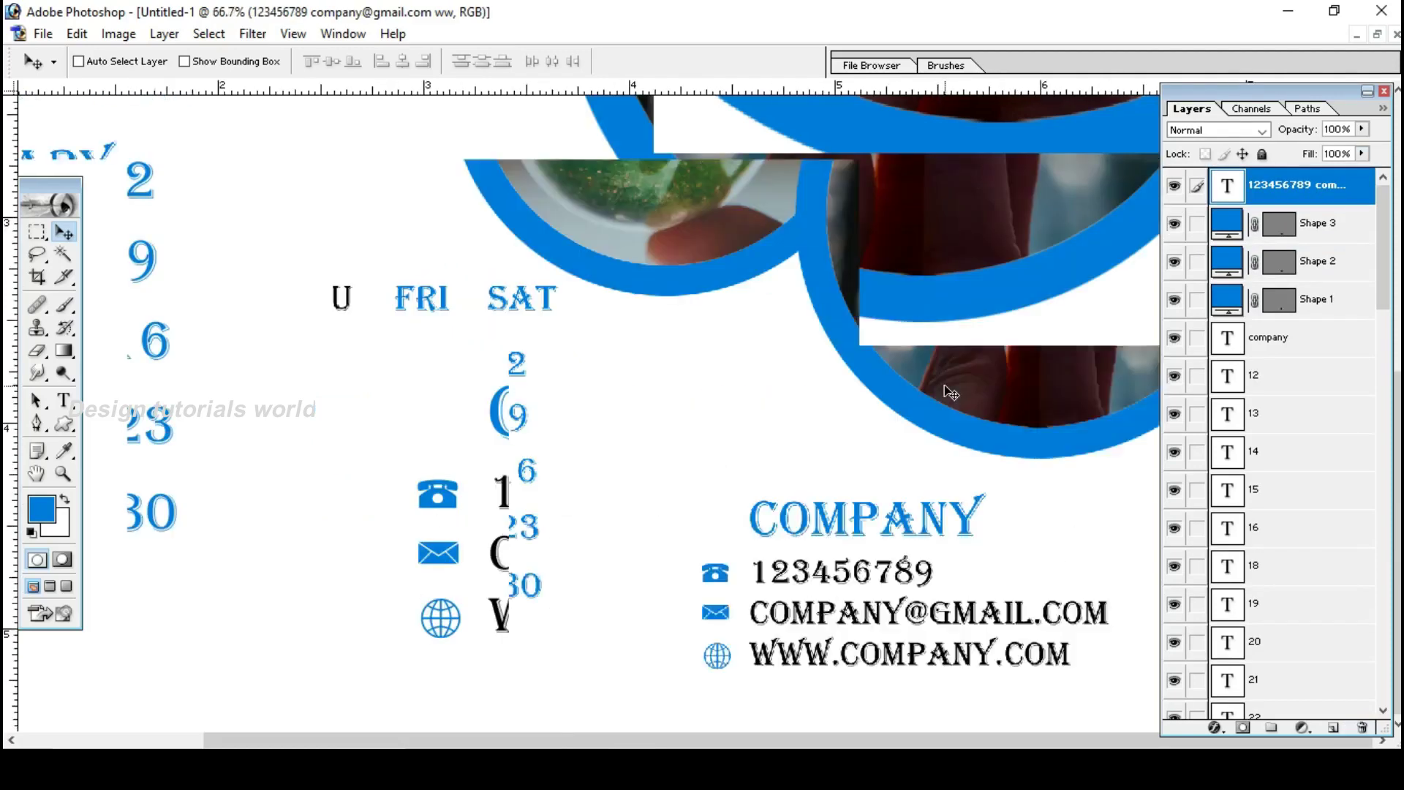
pyautogui.hotkey('ctrl', '-')
pyautogui.hotkey('ctrl', '-')
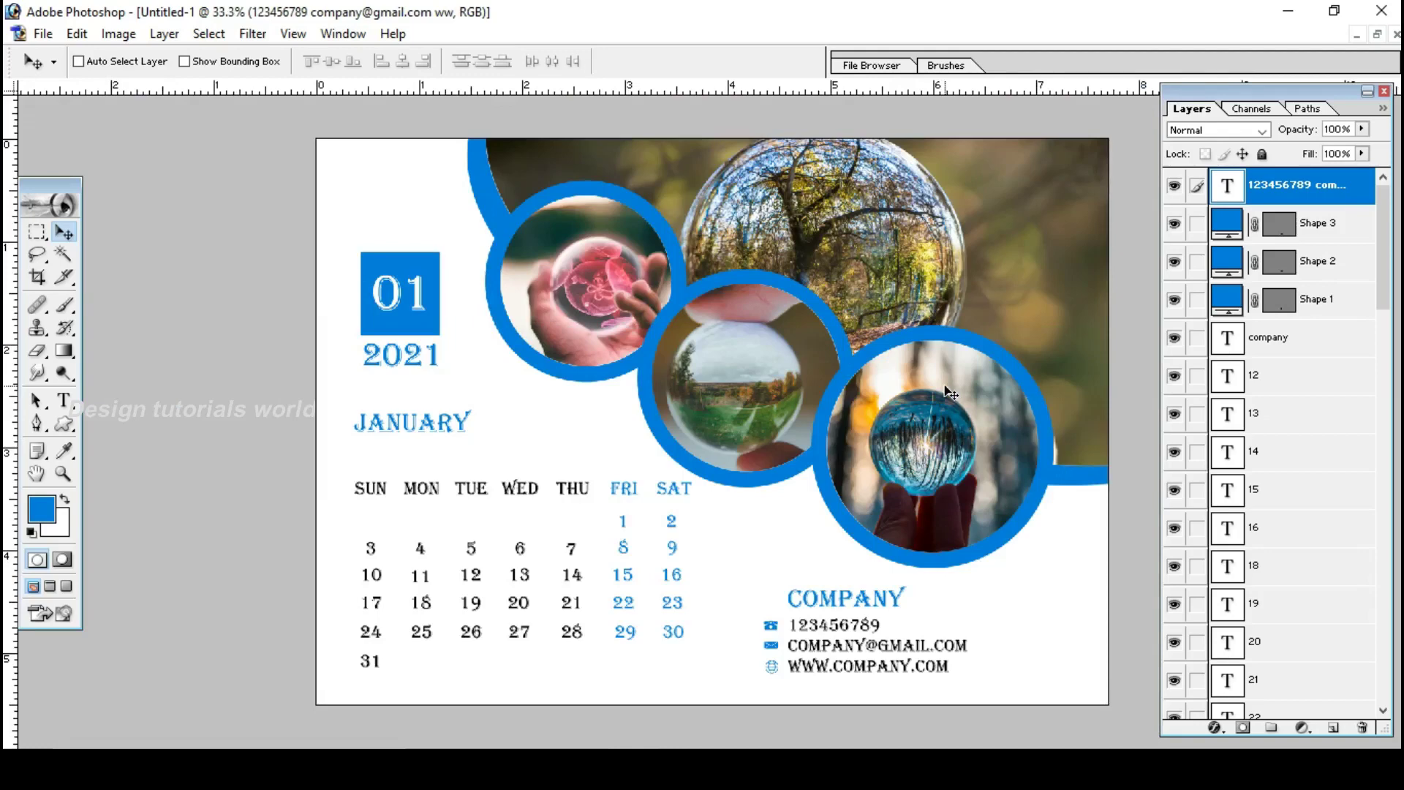